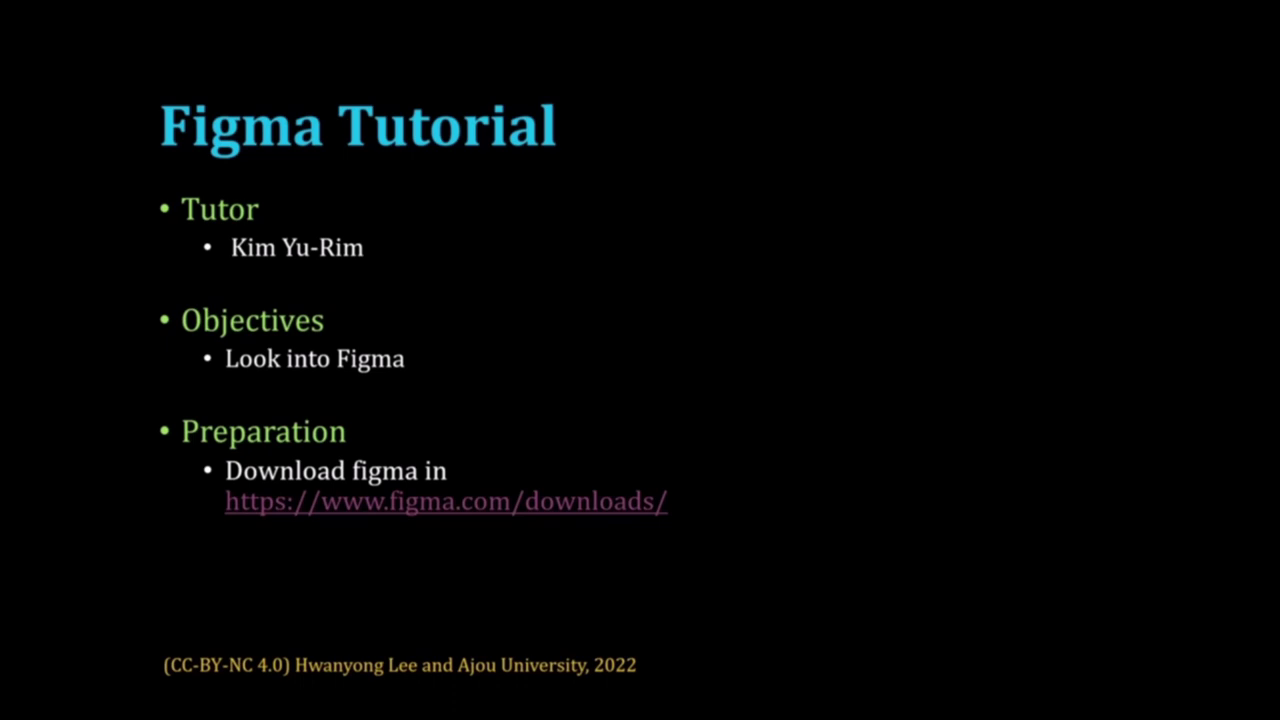
Step: Advance the slideshow to the 'Most Popular UI Design Tools in 2022' slide
{"action": "key", "text": "Right"}
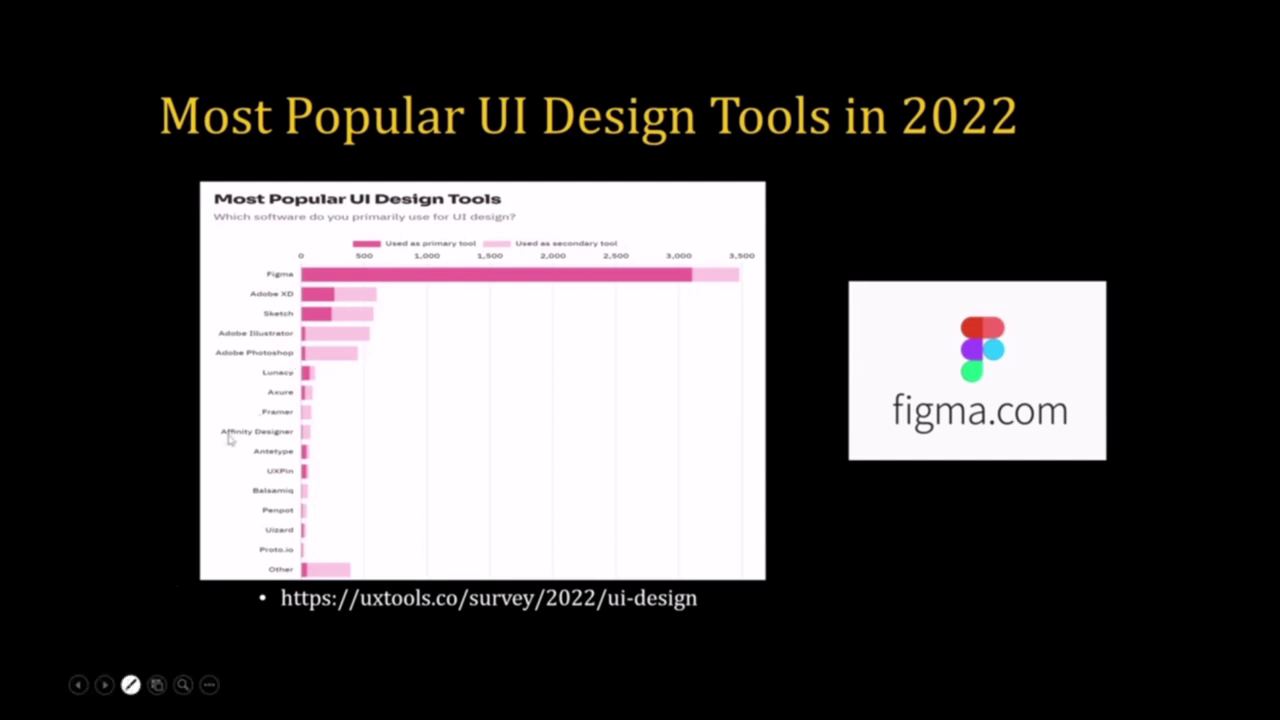
Step: With the pen, circle the Figma bar of the survey chart in red ink
{"action": "key", "text": "ctrl+p"}
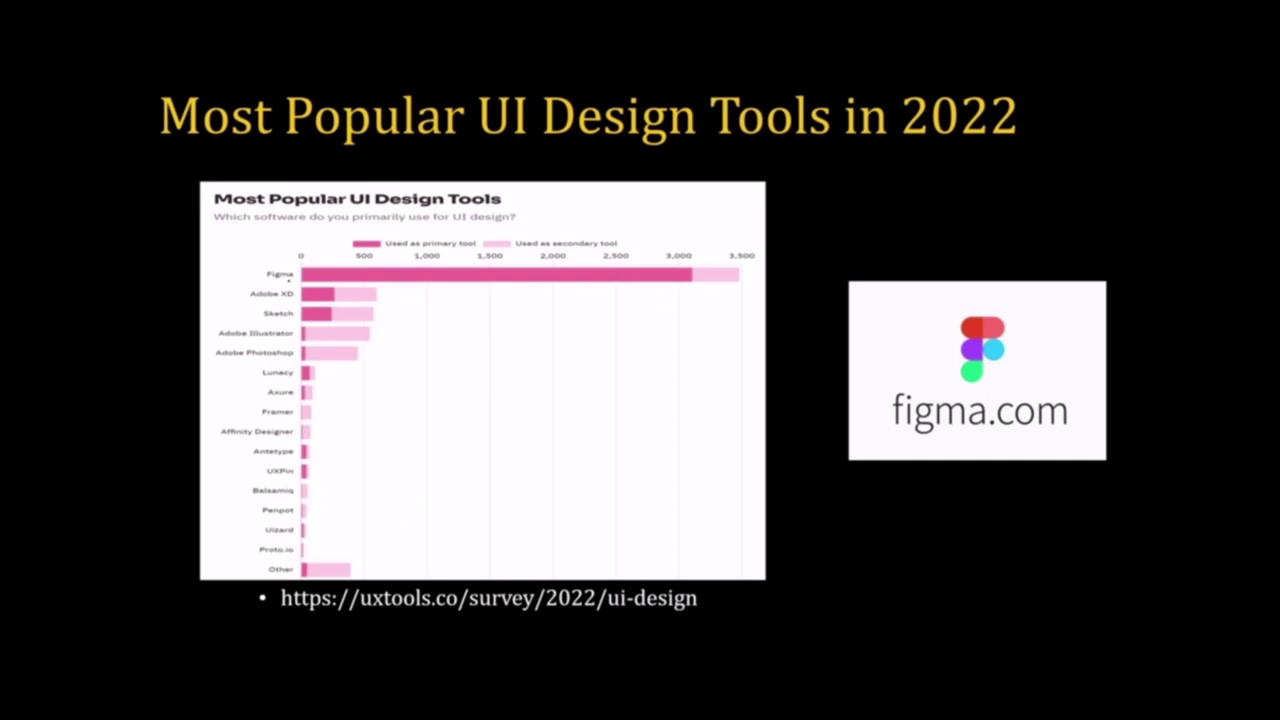
{"action": "mouse_move", "coordinate": [300, 281]}
{"action": "left_mouse_down"}
{"action": "mouse_move", "coordinate": [258, 274]}
{"action": "mouse_move", "coordinate": [298, 260]}
{"action": "mouse_move", "coordinate": [305, 287]}
{"action": "left_mouse_up"}
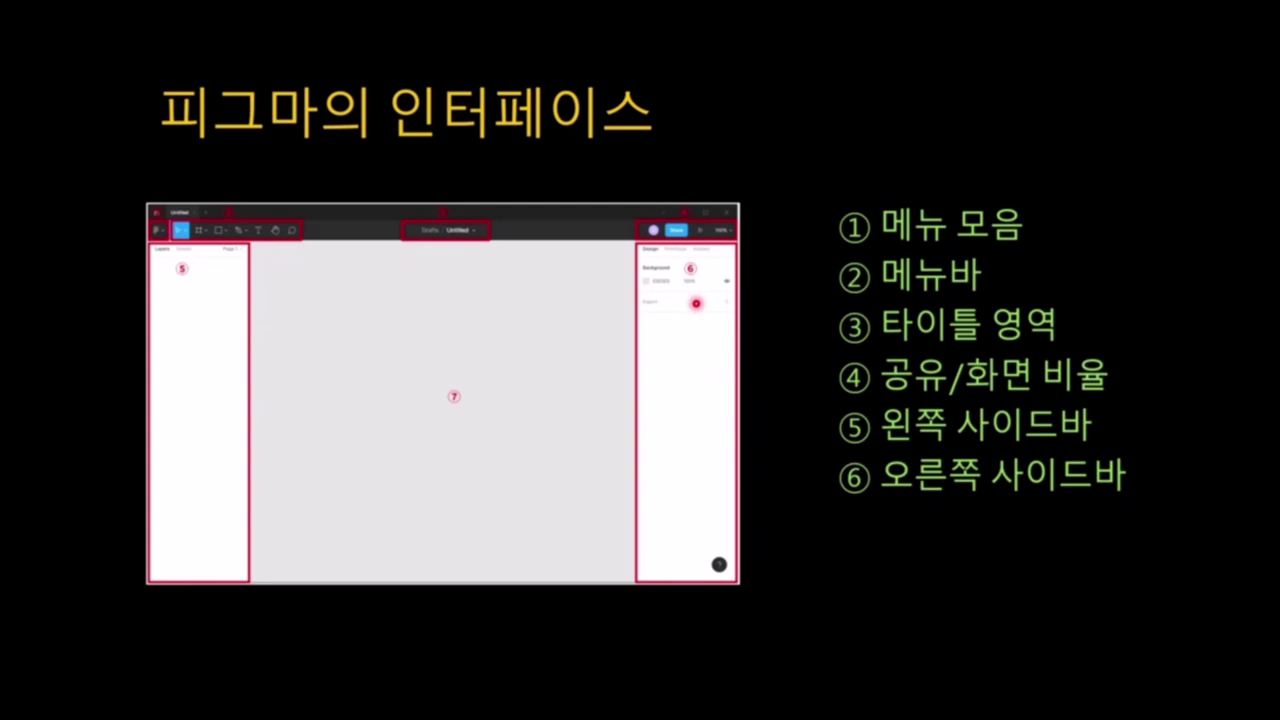
Step: Advance to the '피그마의 기본 구성 요소' slide introducing Frames
{"action": "key", "text": "Right"}
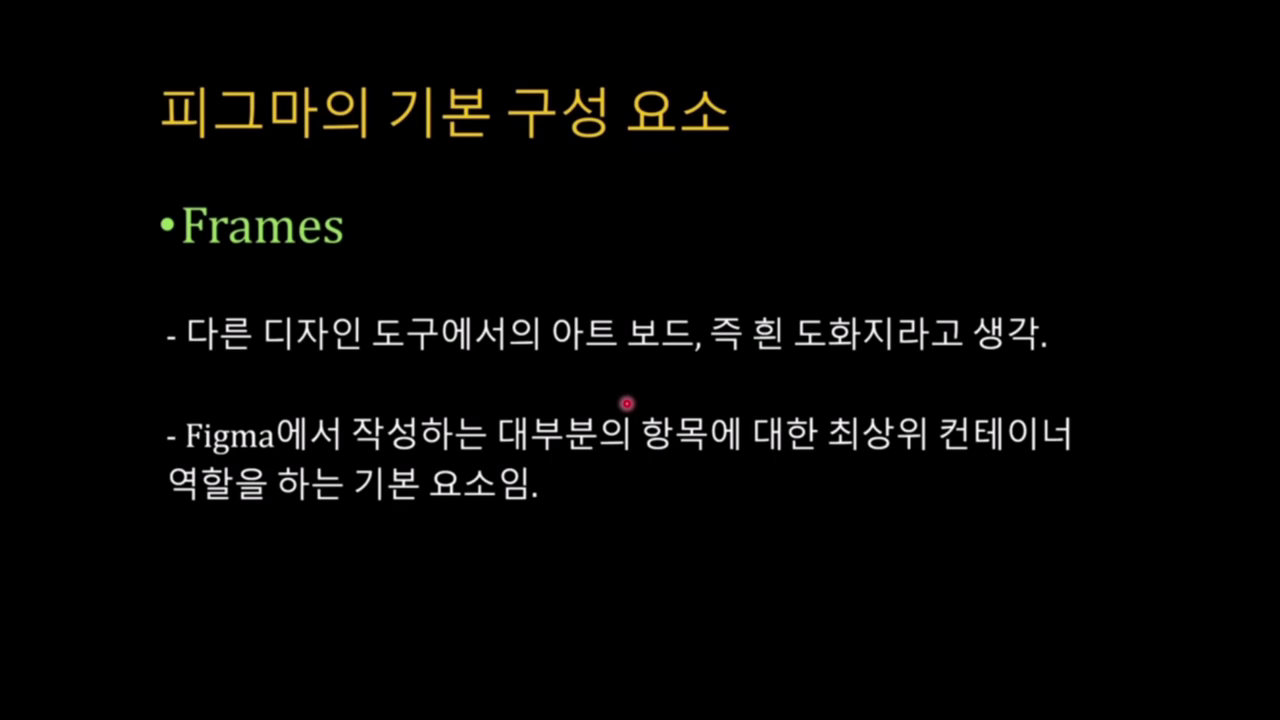
Step: Step through the Components and Variants slides, then return to Components
{"action": "left_click", "coordinate": [627, 403]}
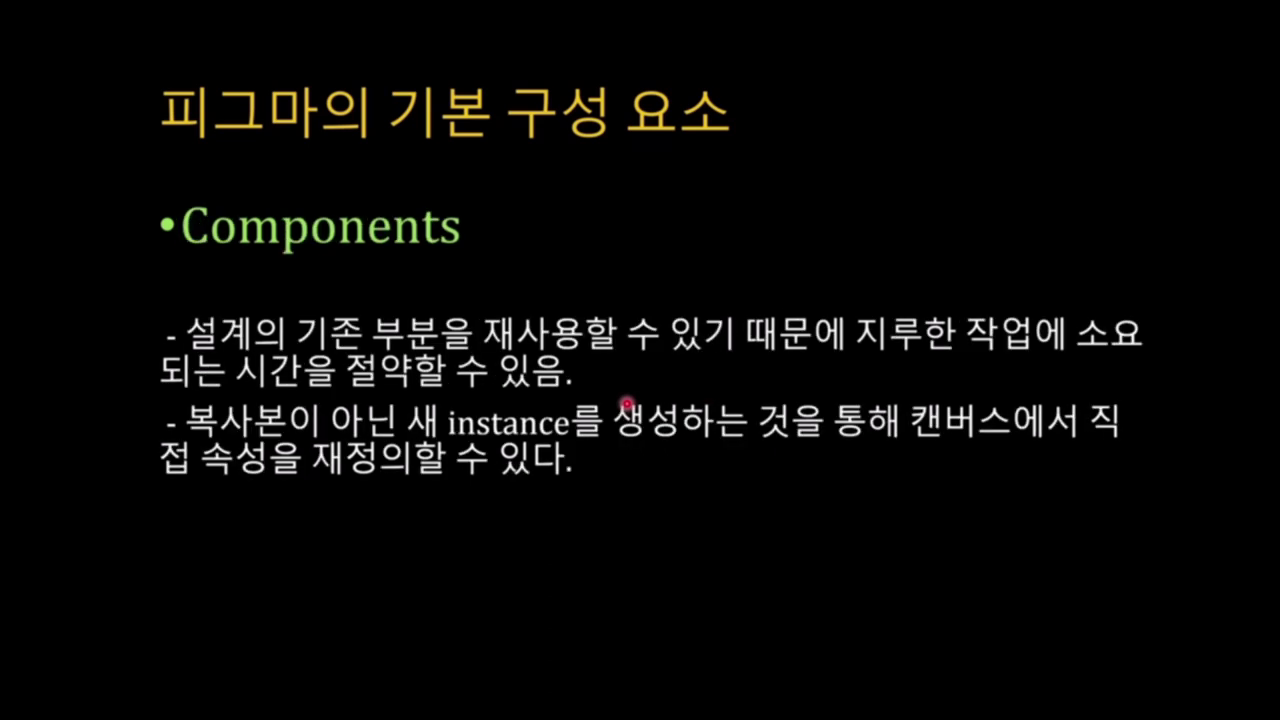
{"action": "left_click", "coordinate": [627, 403]}
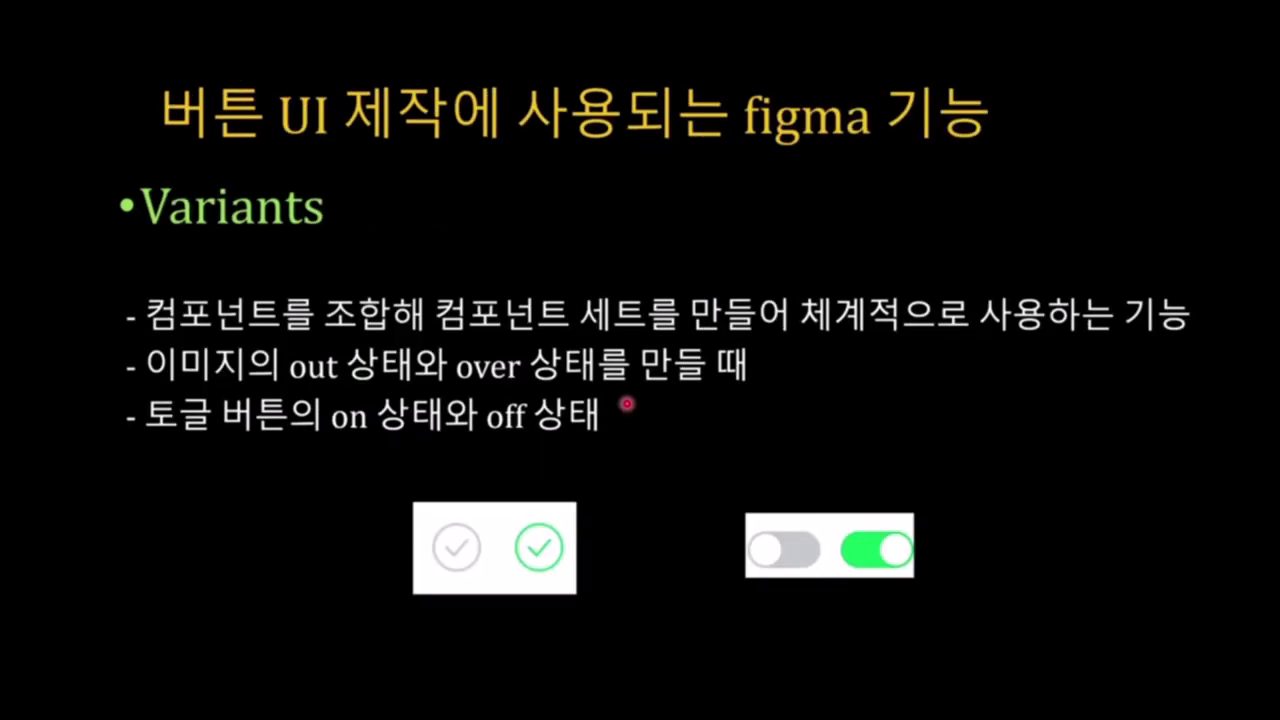
{"action": "key", "text": "Left"}
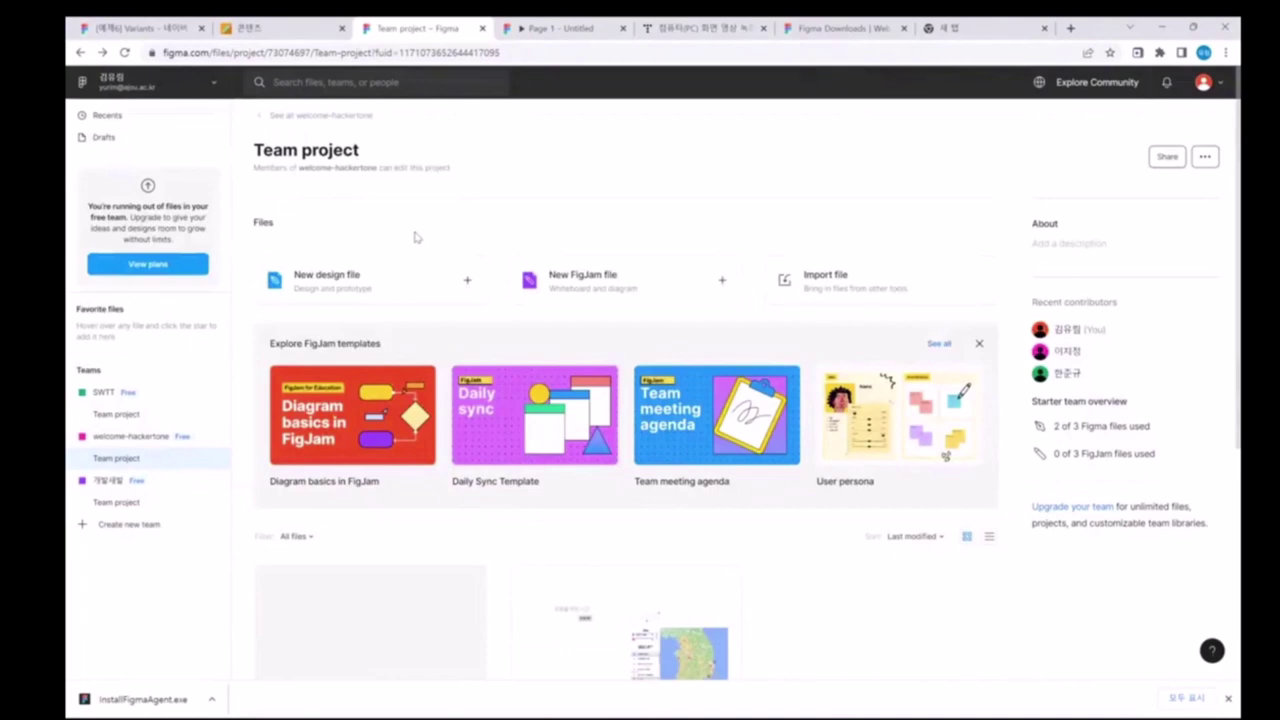
Step: Start a blank design file and add a Desktop preset frame (1440×1024) with the Frame tool
{"action": "left_click", "coordinate": [464, 296]}
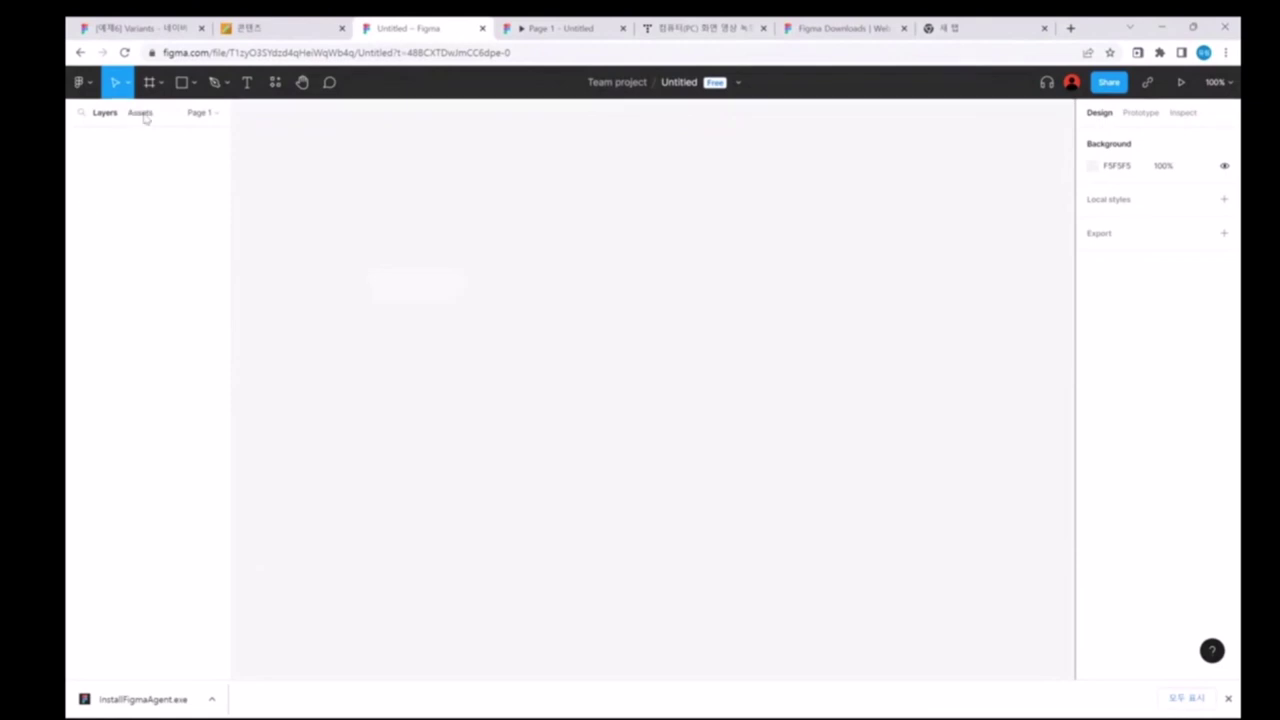
{"action": "left_click", "coordinate": [157, 86]}
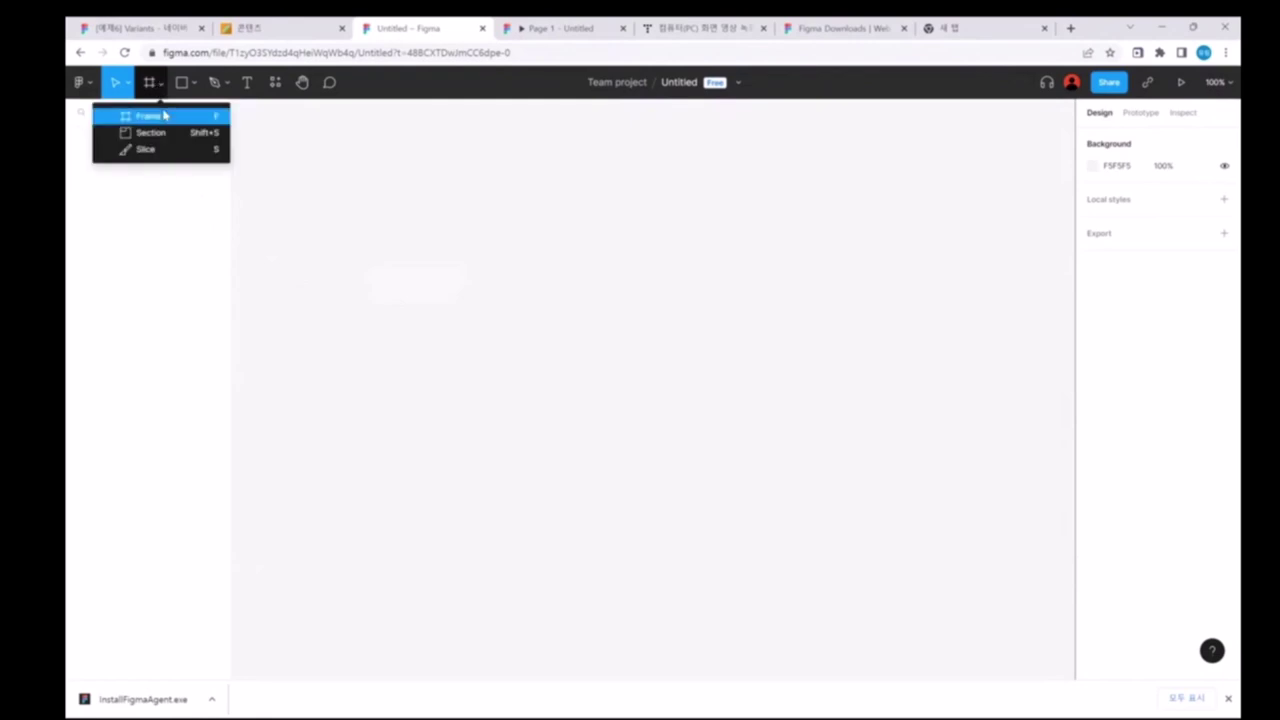
{"action": "left_click", "coordinate": [160, 114]}
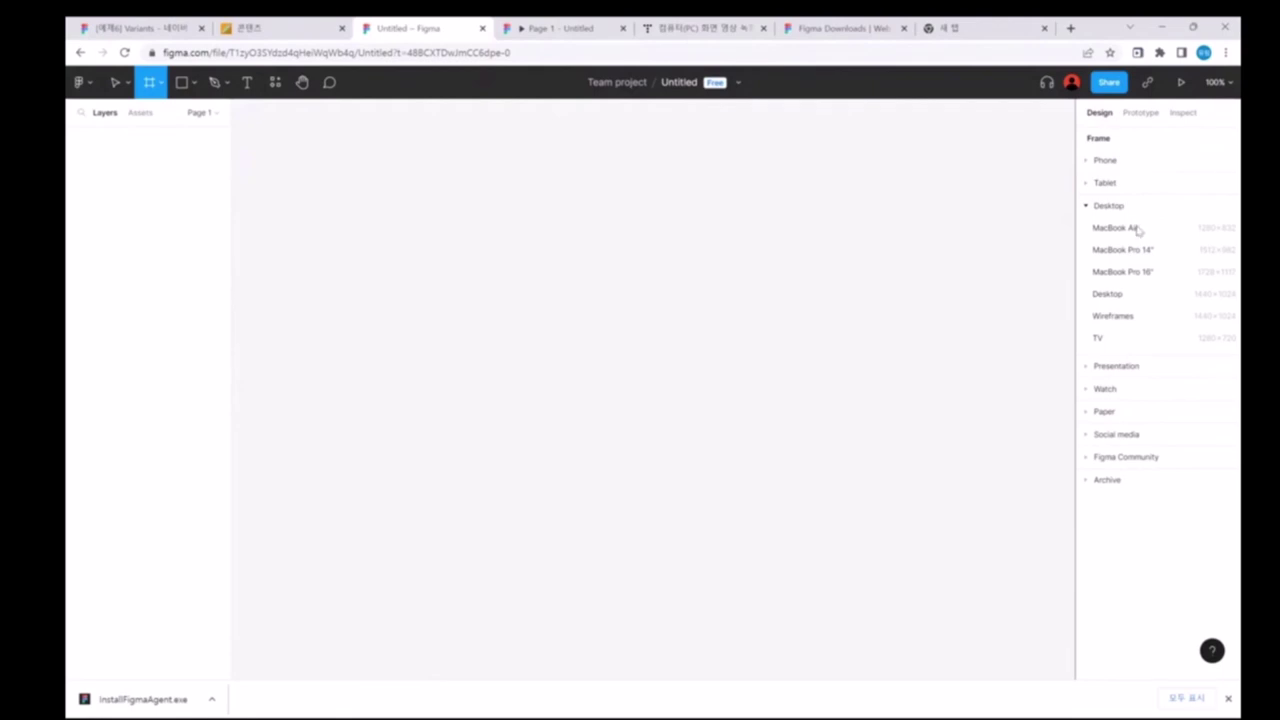
{"action": "left_click", "coordinate": [1117, 294]}
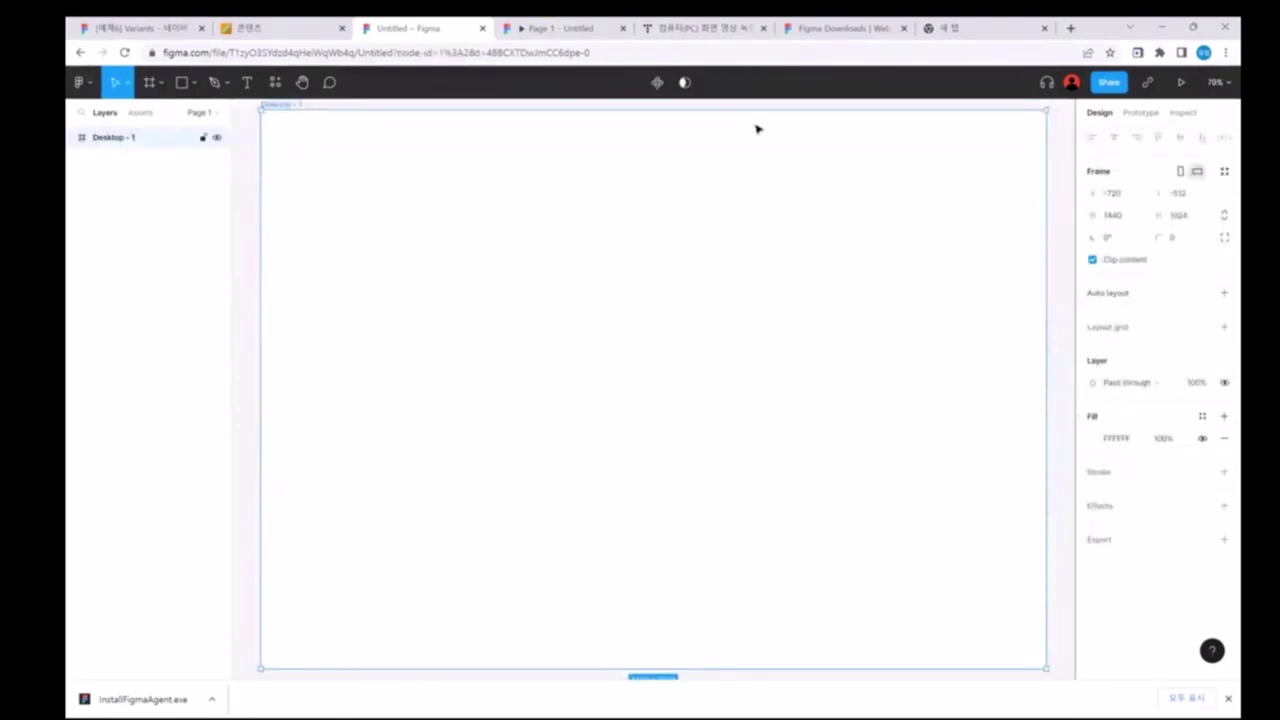
Step: Rename the Desktop - 1 frame to 'Desktop - main'
{"action": "scroll", "coordinate": [379, 236], "scroll_direction": "down", "scroll_amount": 3, "text": "ctrl"}
{"action": "scroll", "coordinate": [379, 236], "scroll_direction": "up", "scroll_amount": 1}
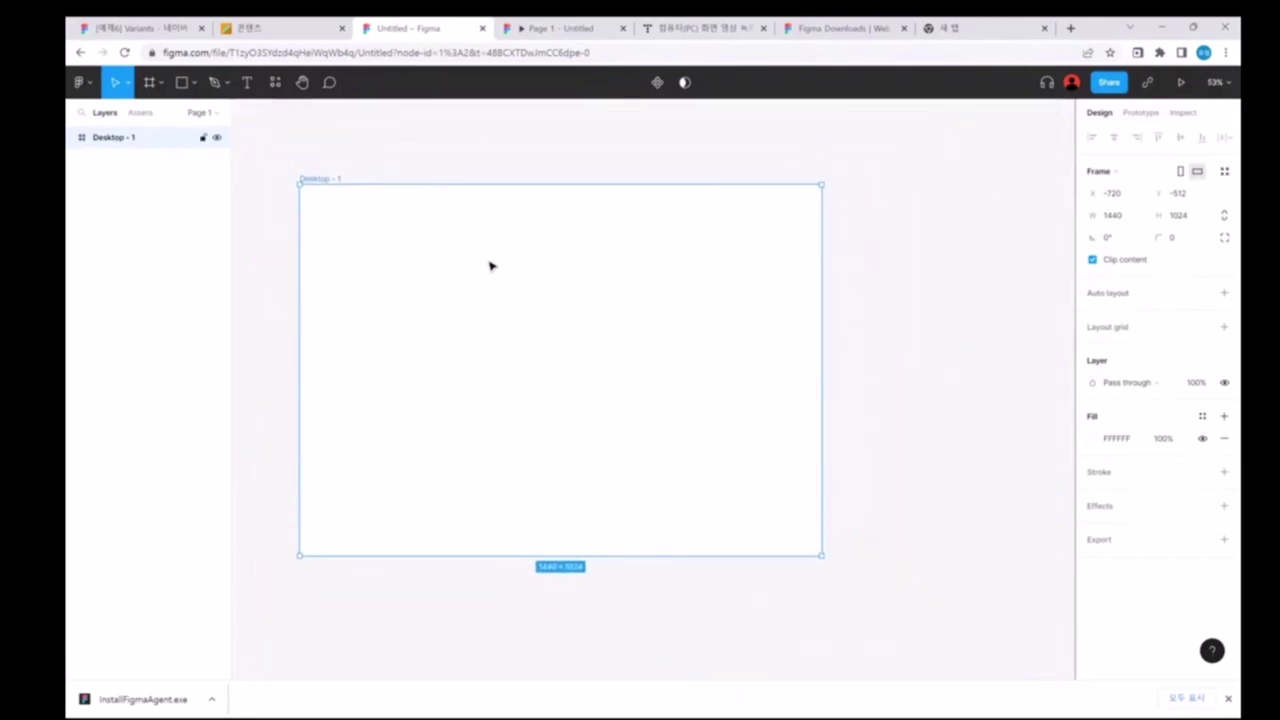
{"action": "left_click", "coordinate": [346, 180]}
{"action": "double_click", "coordinate": [338, 178]}
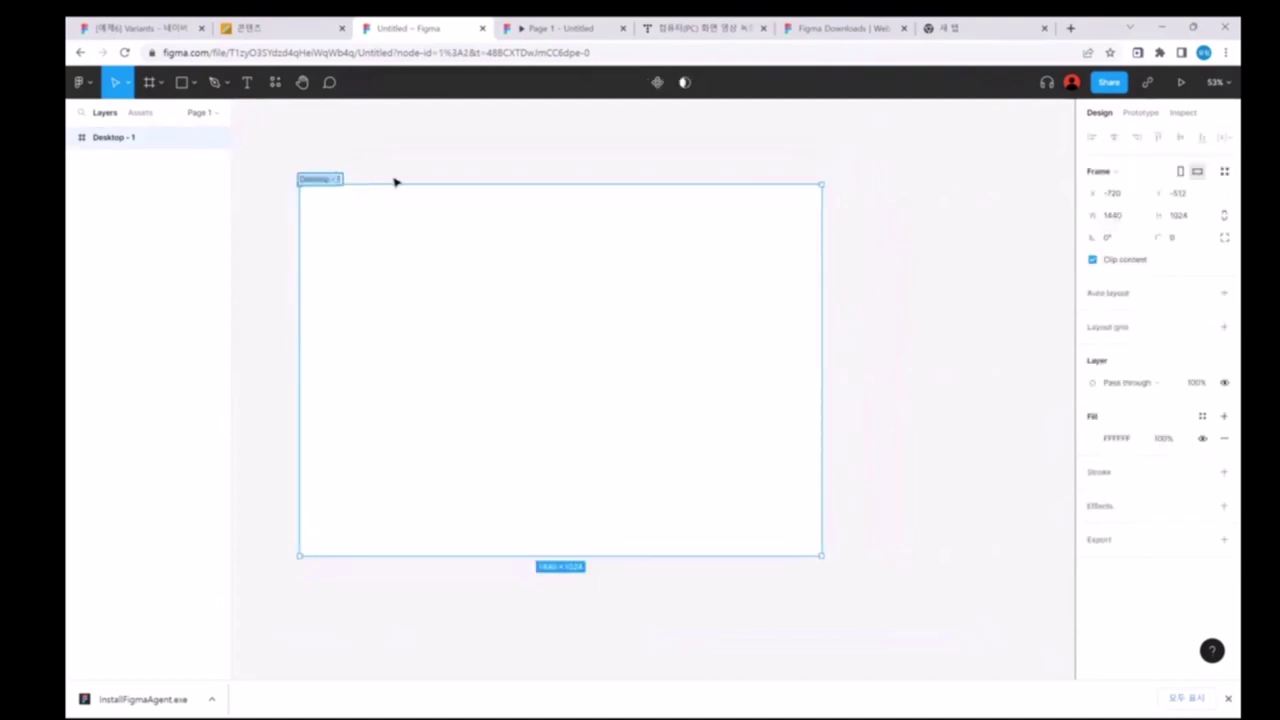
{"action": "key", "text": "Return"}
{"action": "type", "text": "main"}
{"action": "key", "text": "Return"}
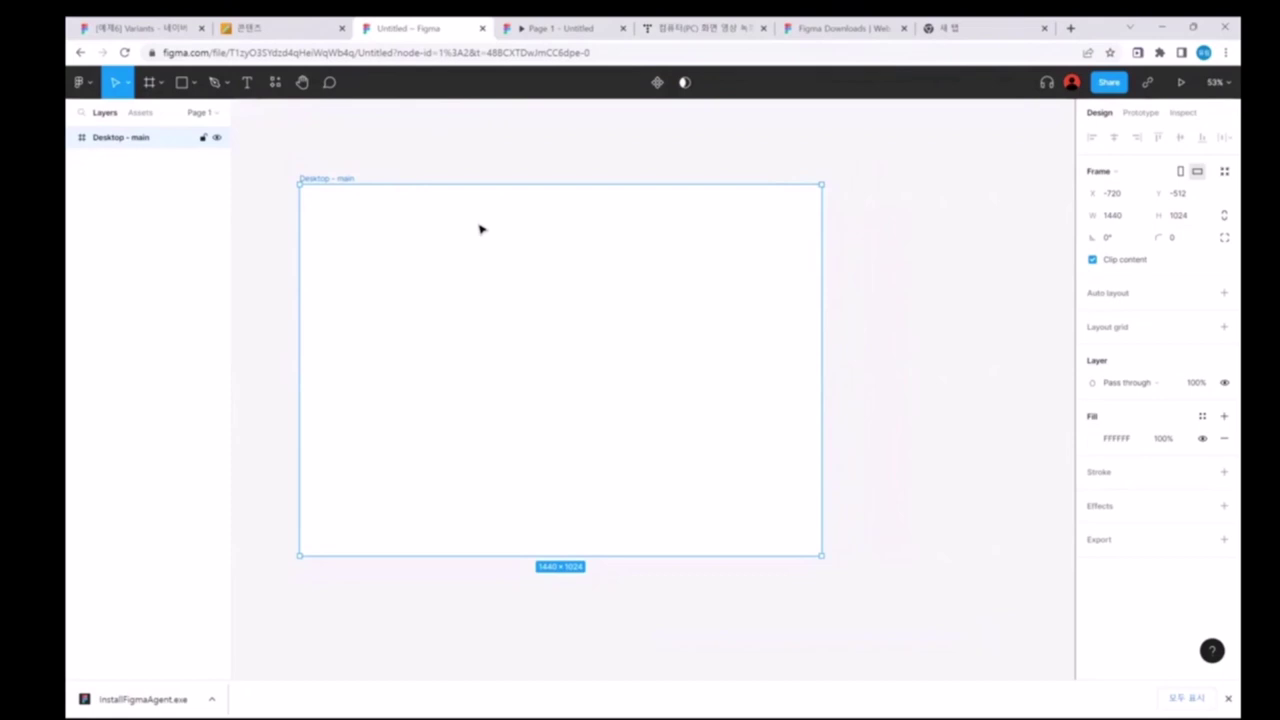
Step: Place the beach sunset photo and stretch it to fill the frame edge to edge
{"action": "left_click", "coordinate": [96, 88]}
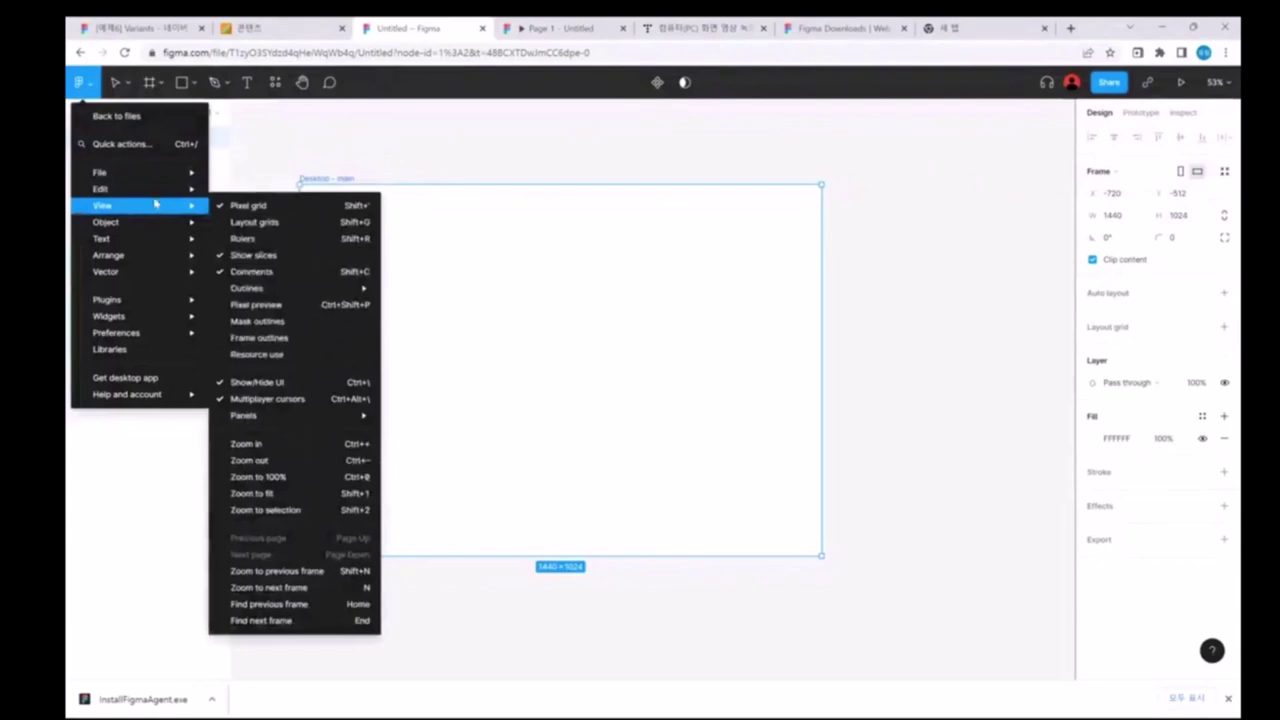
{"action": "mouse_move", "coordinate": [100, 172]}
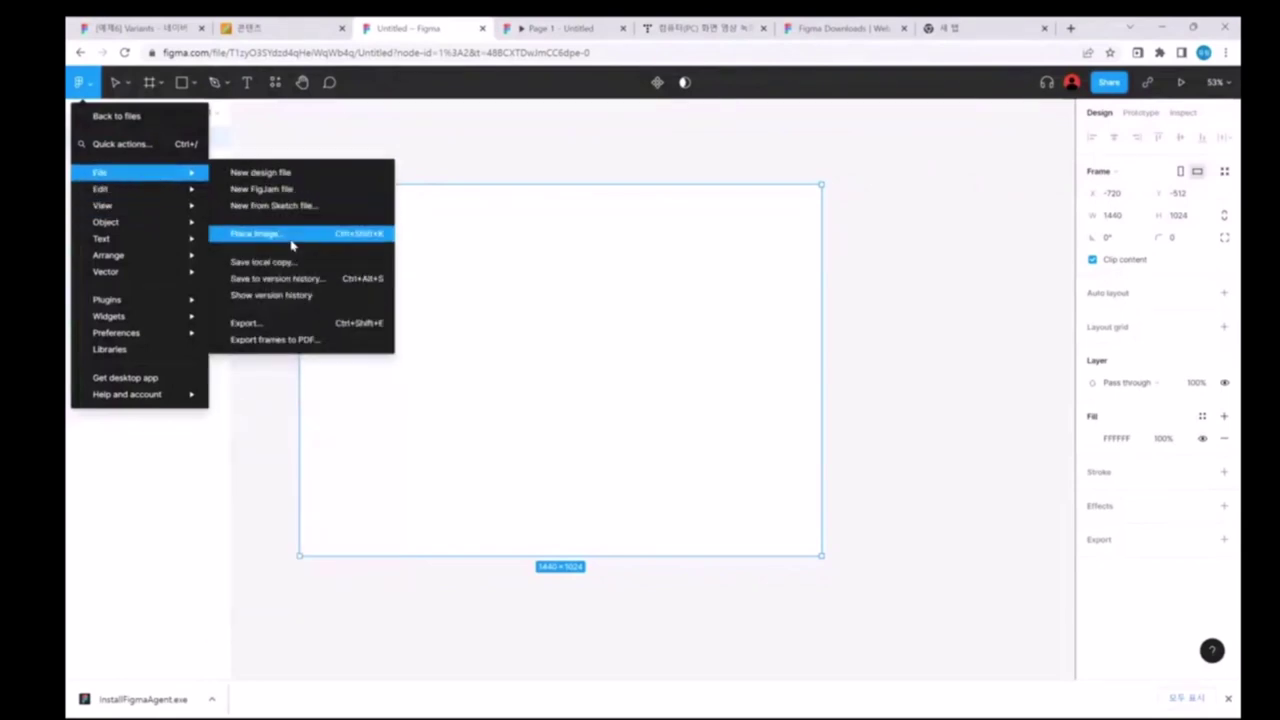
{"action": "left_click", "coordinate": [291, 240]}
{"action": "left_click", "coordinate": [741, 444]}
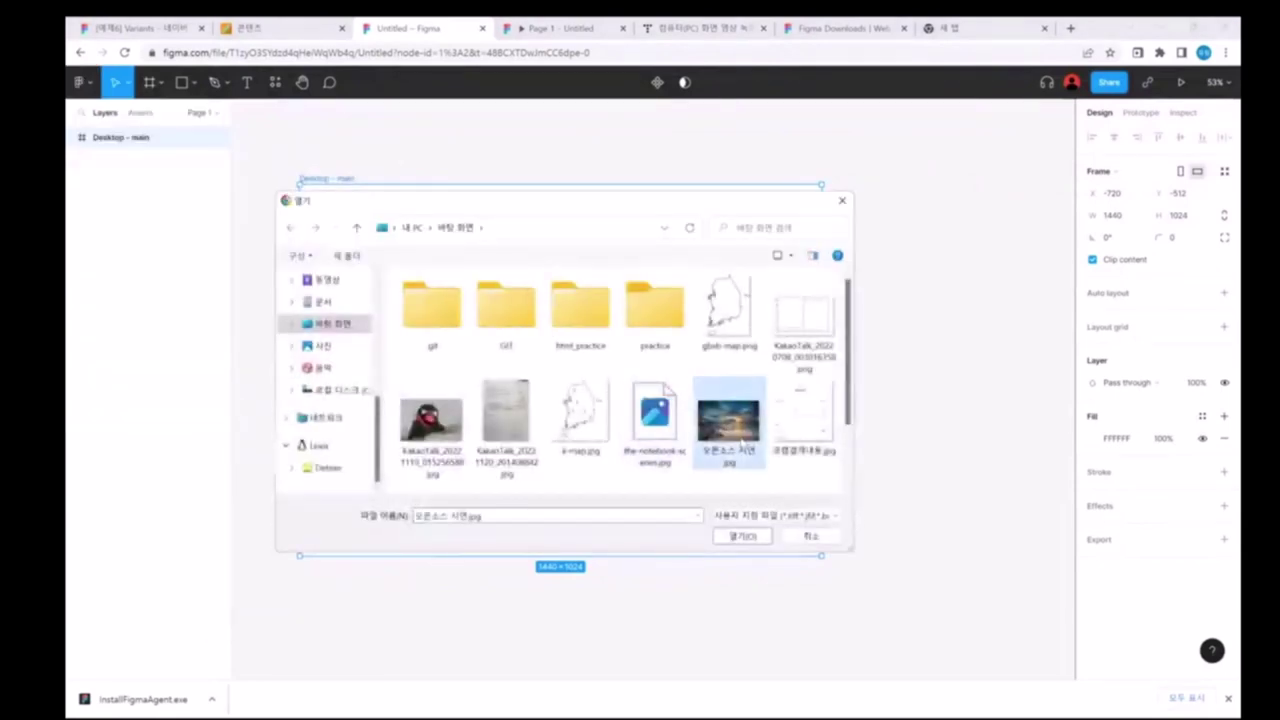
{"action": "double_click", "coordinate": [741, 444]}
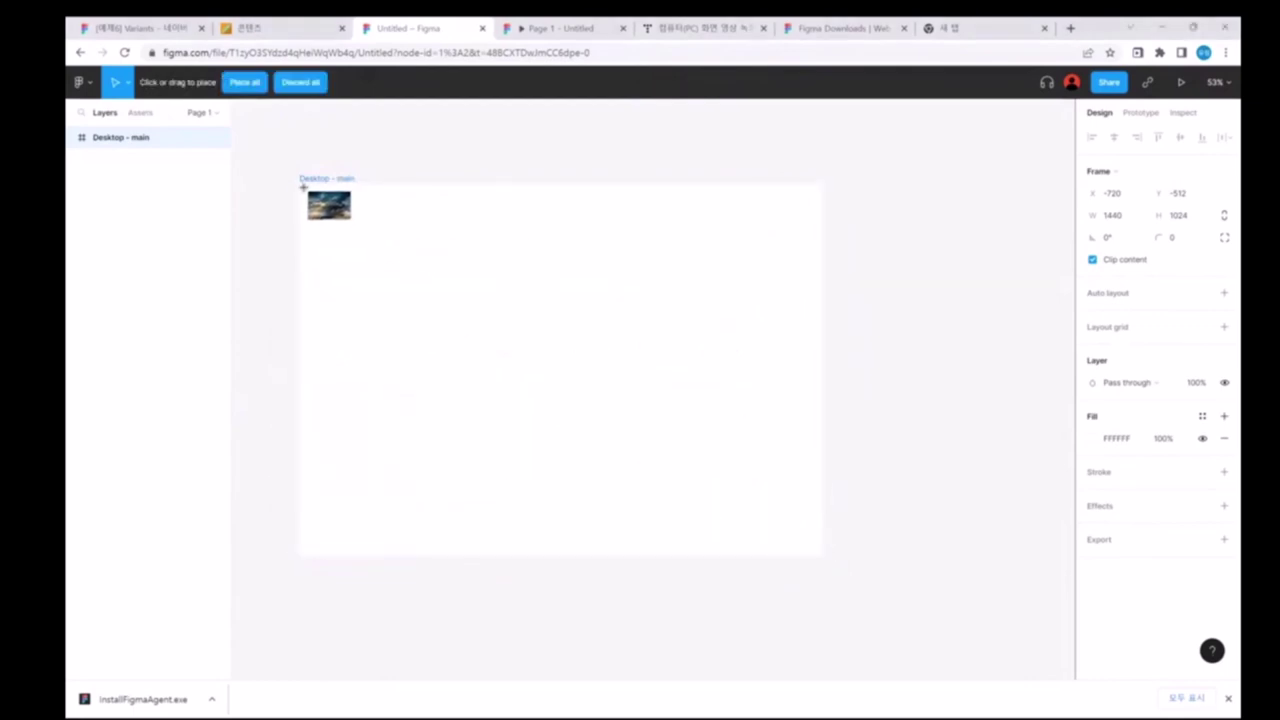
{"action": "left_click_drag", "start_coordinate": [316, 196], "coordinate": [822, 604]}
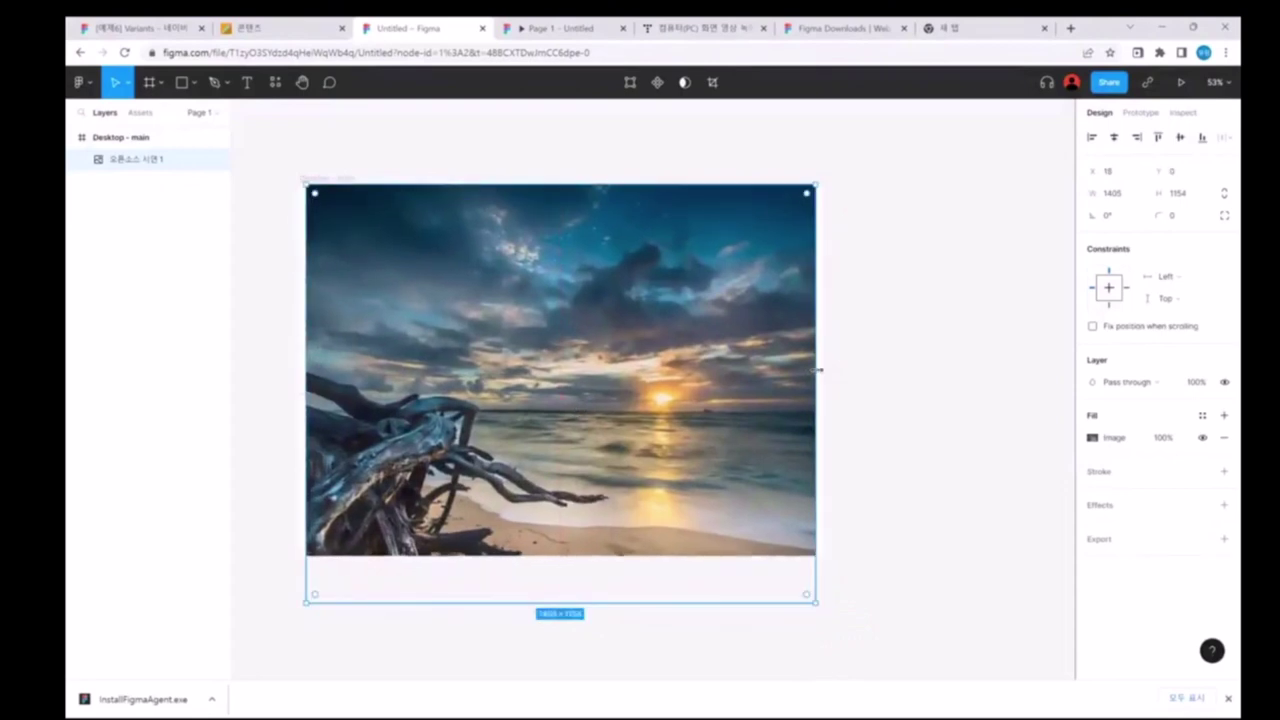
{"action": "left_click_drag", "start_coordinate": [818, 370], "coordinate": [836, 372]}
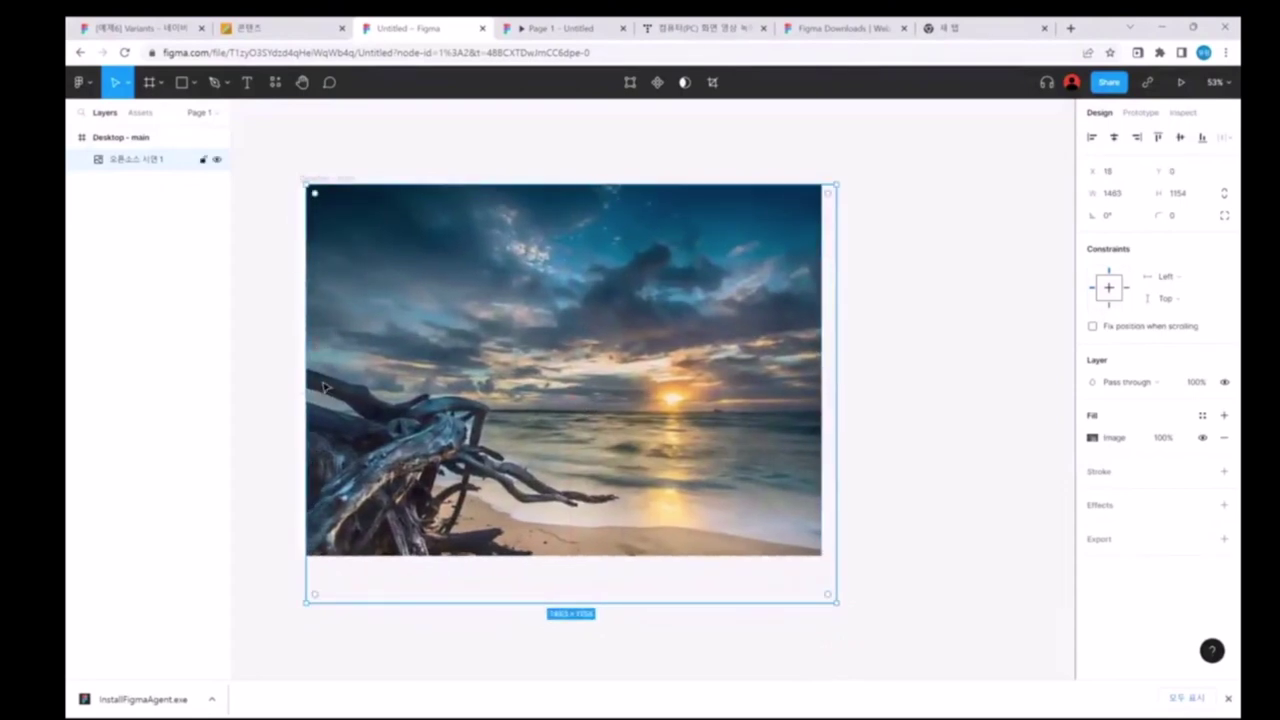
{"action": "left_click_drag", "start_coordinate": [300, 354], "coordinate": [288, 354]}
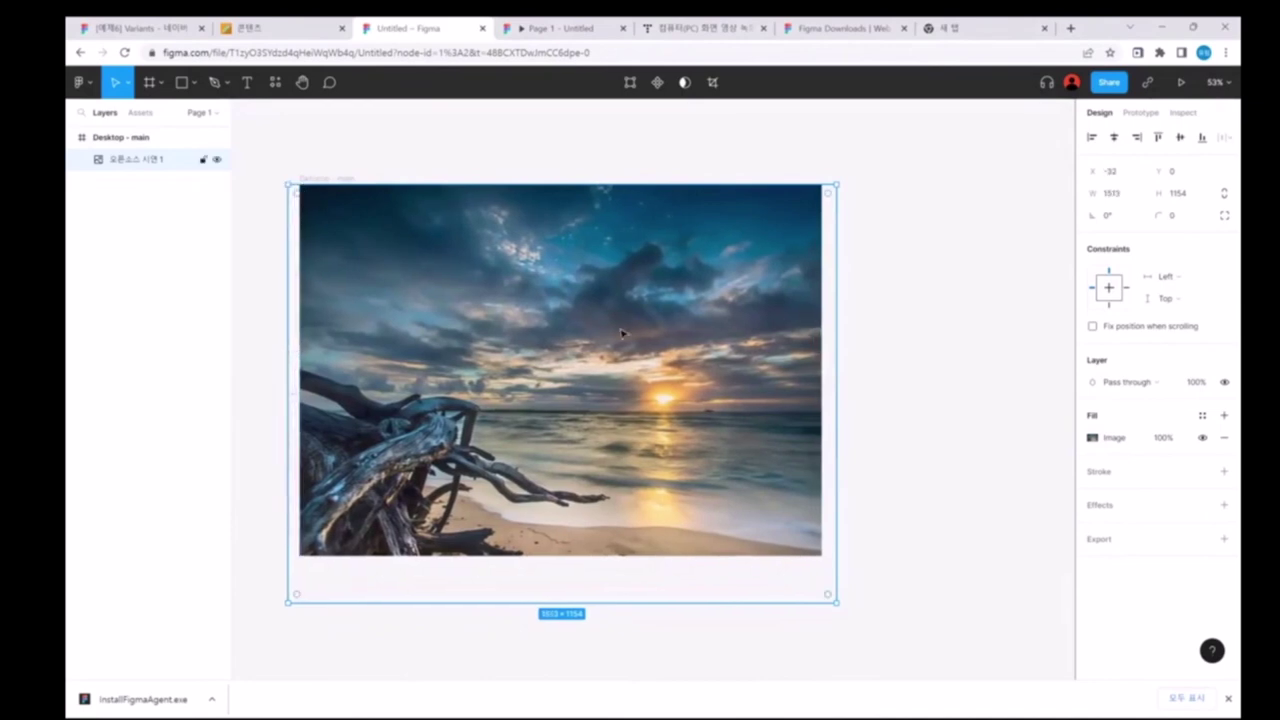
{"action": "left_click", "coordinate": [478, 154]}
{"action": "left_click", "coordinate": [247, 82]}
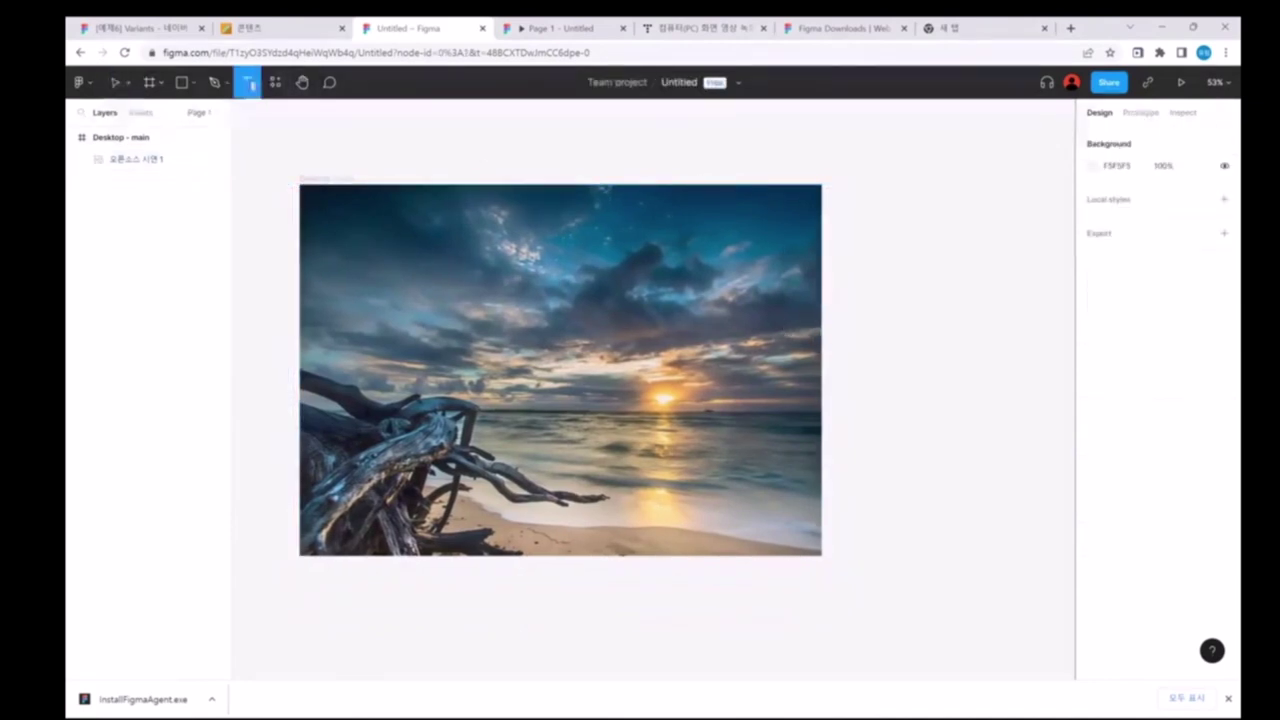
Step: Add a '로그인' text layer at the photo's upper right
{"action": "left_click", "coordinate": [705, 210]}
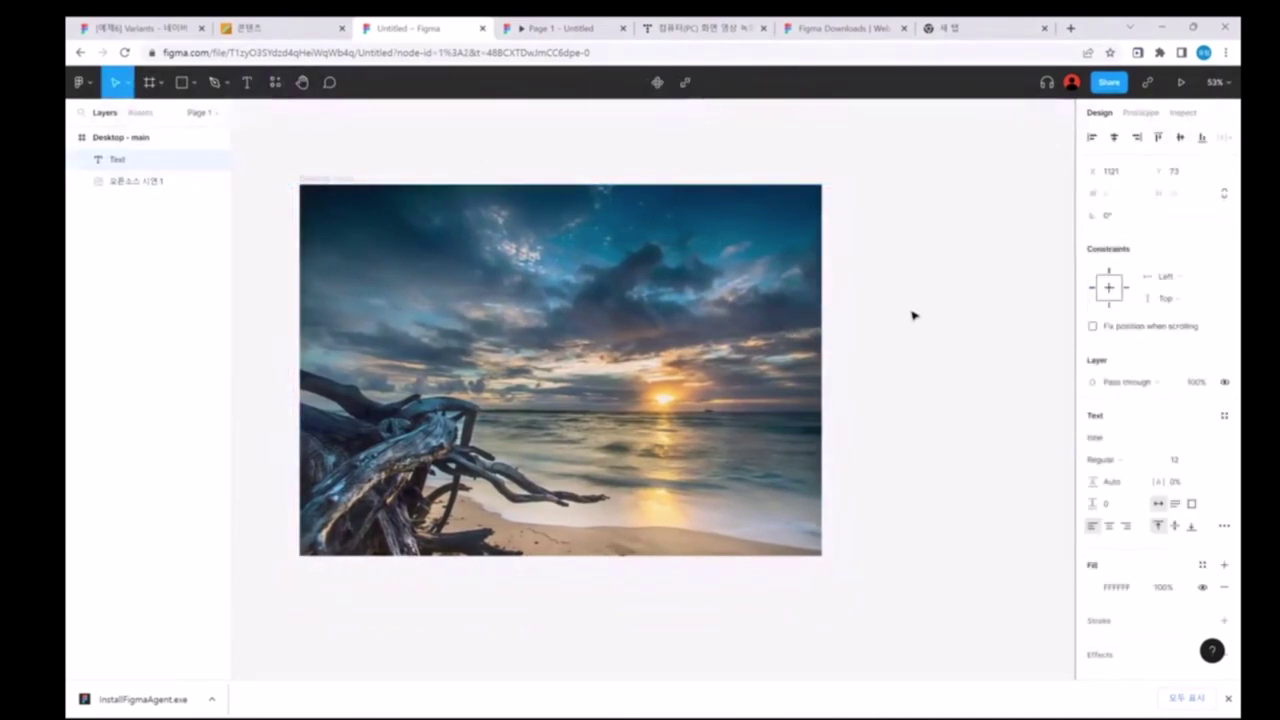
{"action": "type", "text": "ttumdl"}
{"action": "key", "text": "BackSpace"}
{"action": "key", "text": "BackSpace"}
{"action": "key", "text": "BackSpace"}
{"action": "type", "text": "로그인"}
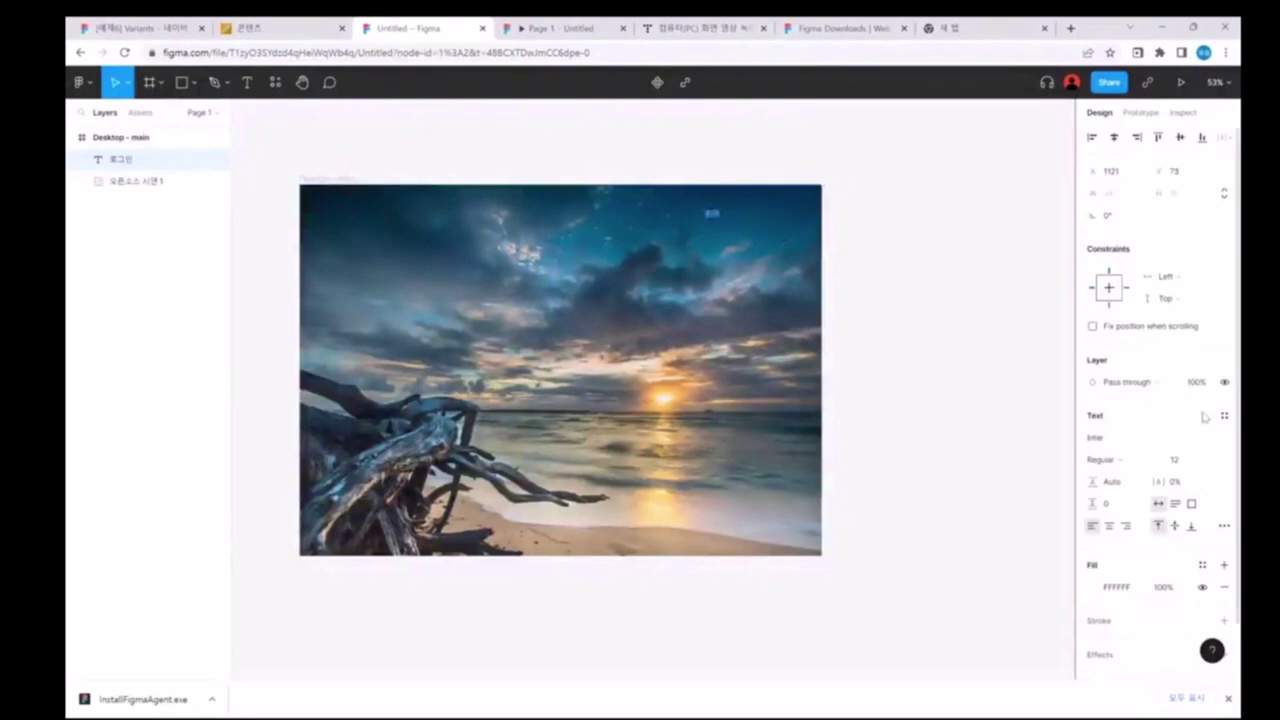
Step: Set the 로그인 font size to 35 after trying 50 and 45
{"action": "left_click", "coordinate": [1175, 460]}
{"action": "type", "text": "50"}
{"action": "key", "text": "Return"}
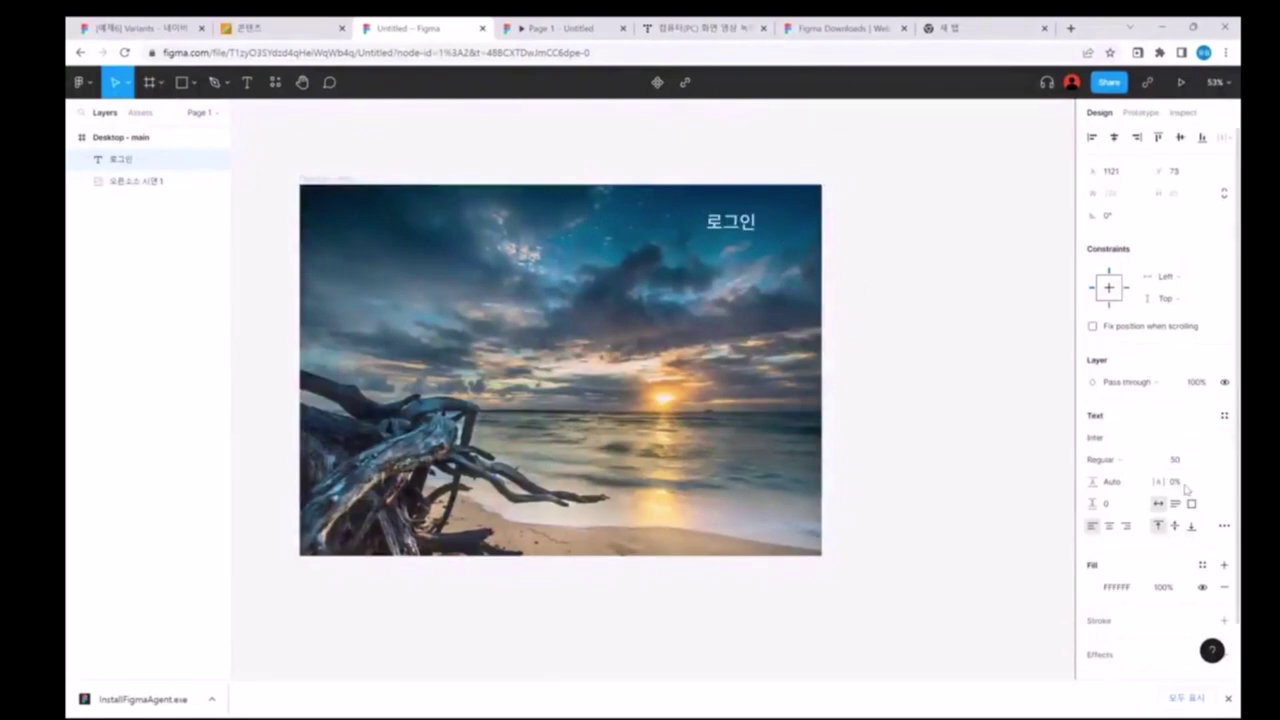
{"action": "key", "text": "Return"}
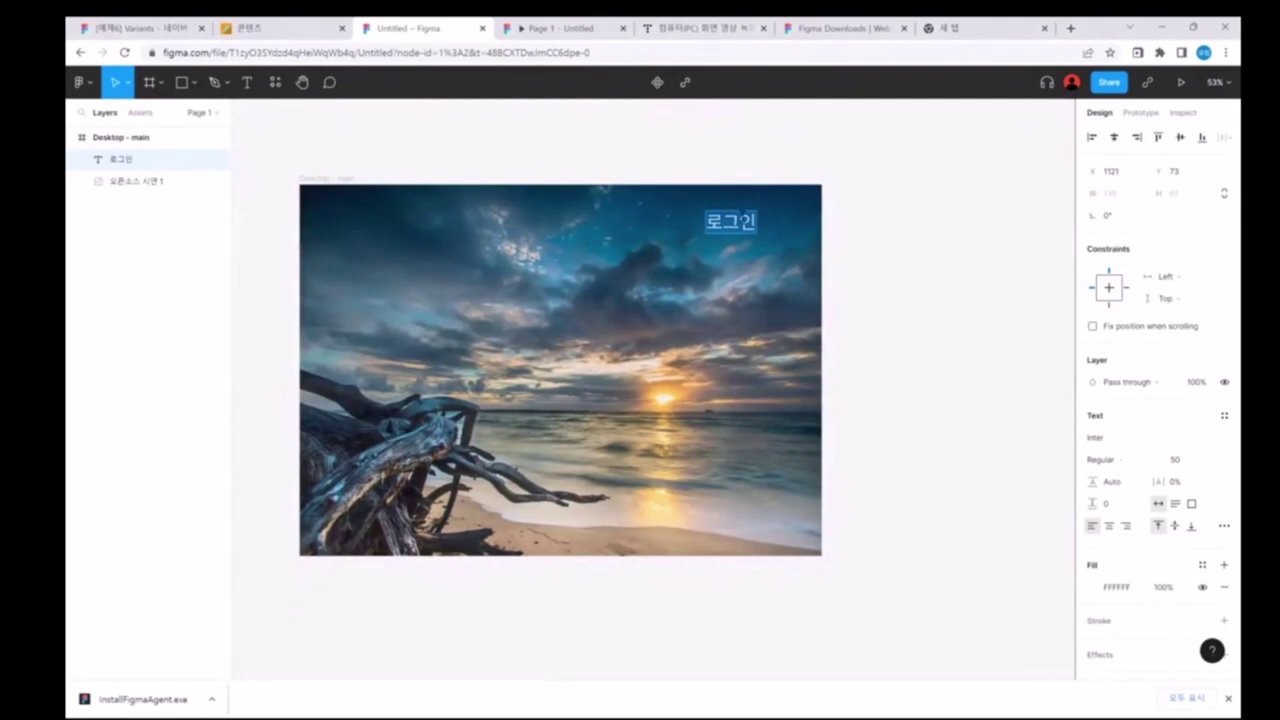
{"action": "key", "text": "ctrl+z"}
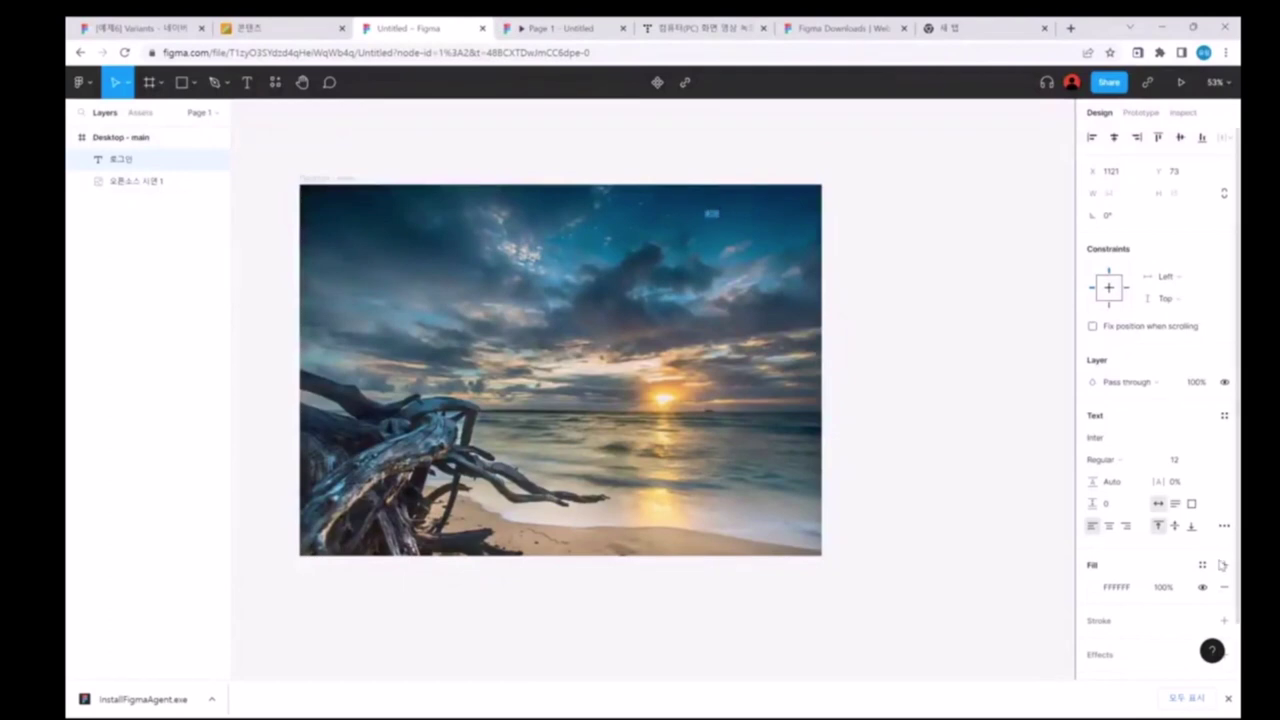
{"action": "left_click", "coordinate": [1185, 461]}
{"action": "type", "text": "5"}
{"action": "key", "text": "Return"}
{"action": "left_click", "coordinate": [1185, 461]}
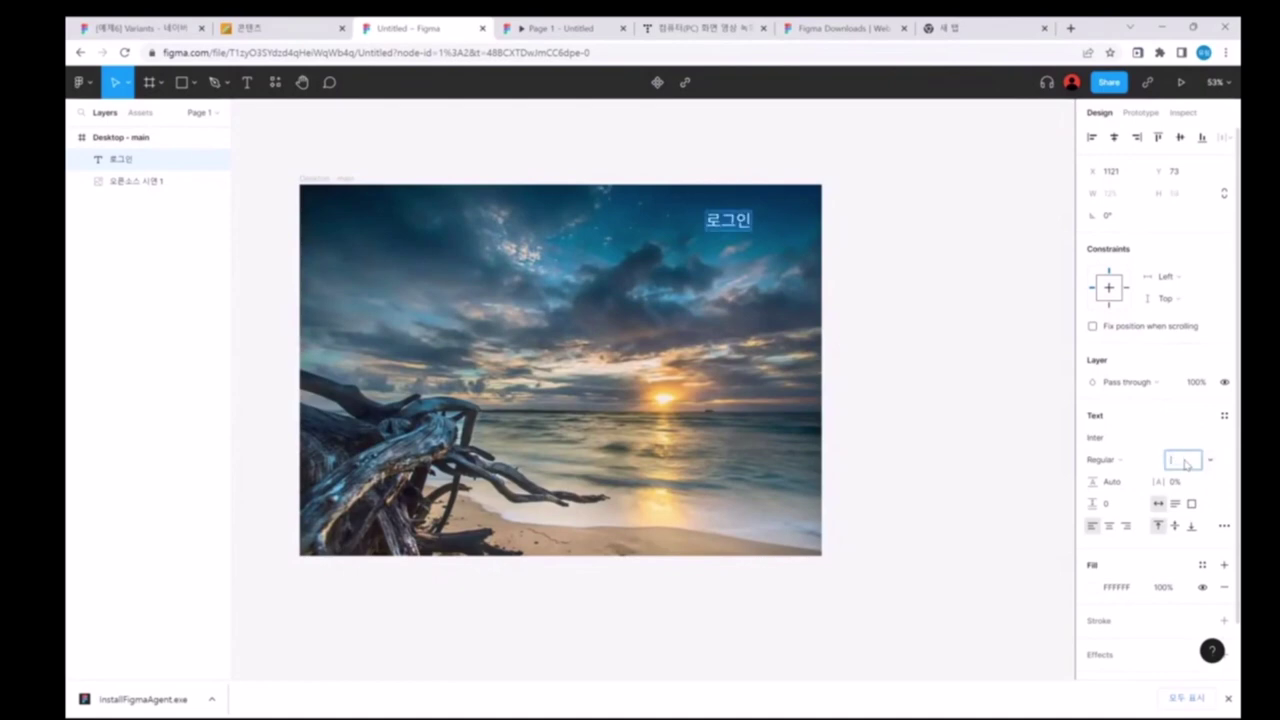
{"action": "type", "text": "35"}
{"action": "key", "text": "Return"}
Step: Add a stroke to the 로그인 text, then remove it
{"action": "scroll", "coordinate": [1157, 608], "scroll_direction": "down", "scroll_amount": 1}
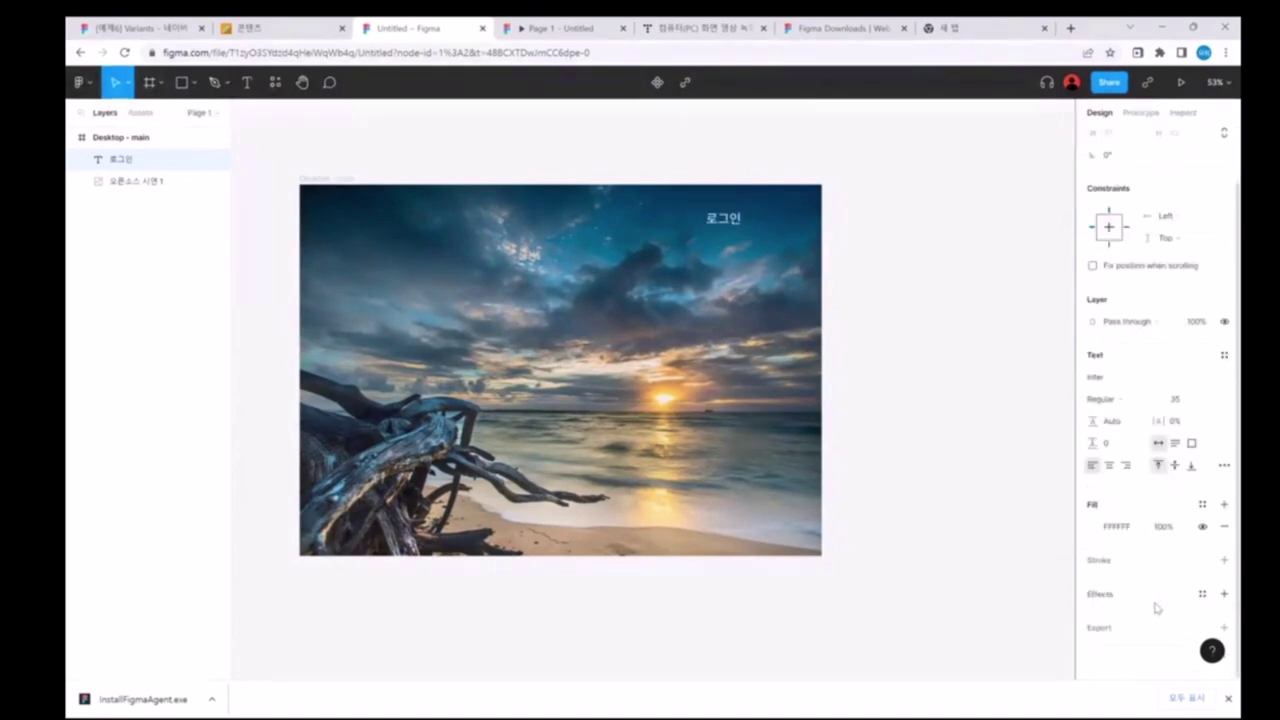
{"action": "left_click", "coordinate": [1135, 558]}
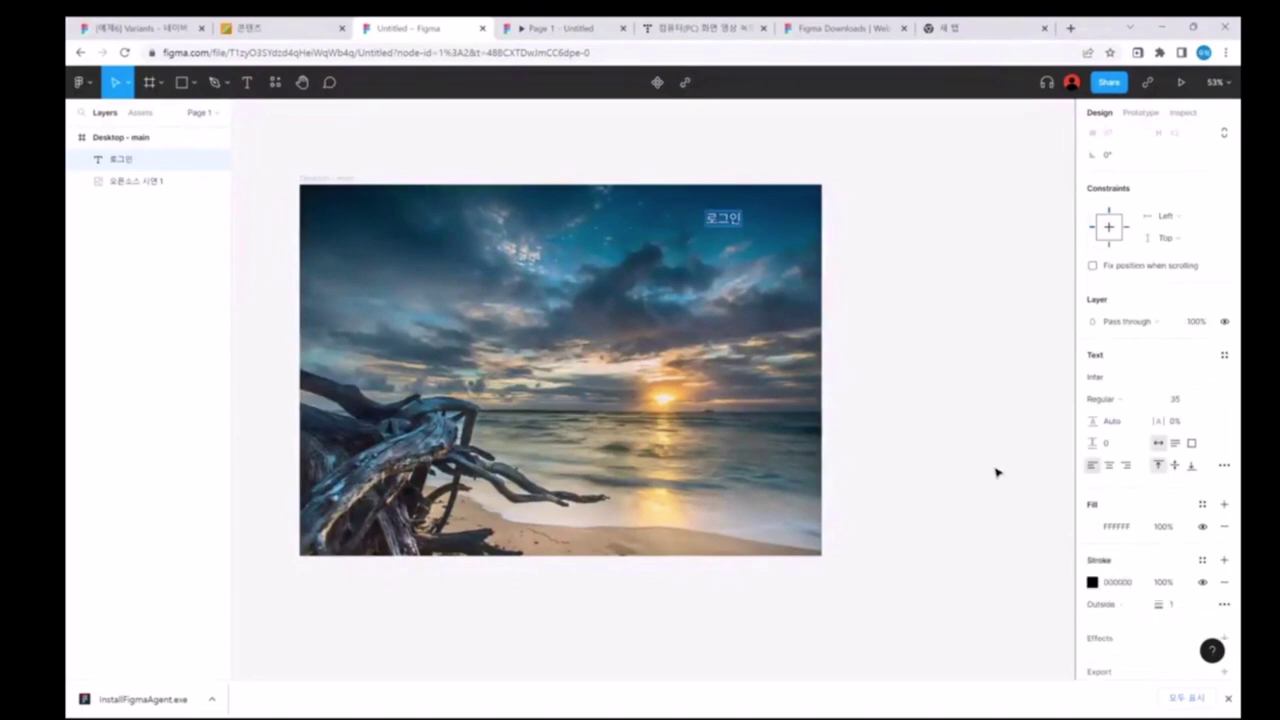
{"action": "left_click", "coordinate": [1221, 588]}
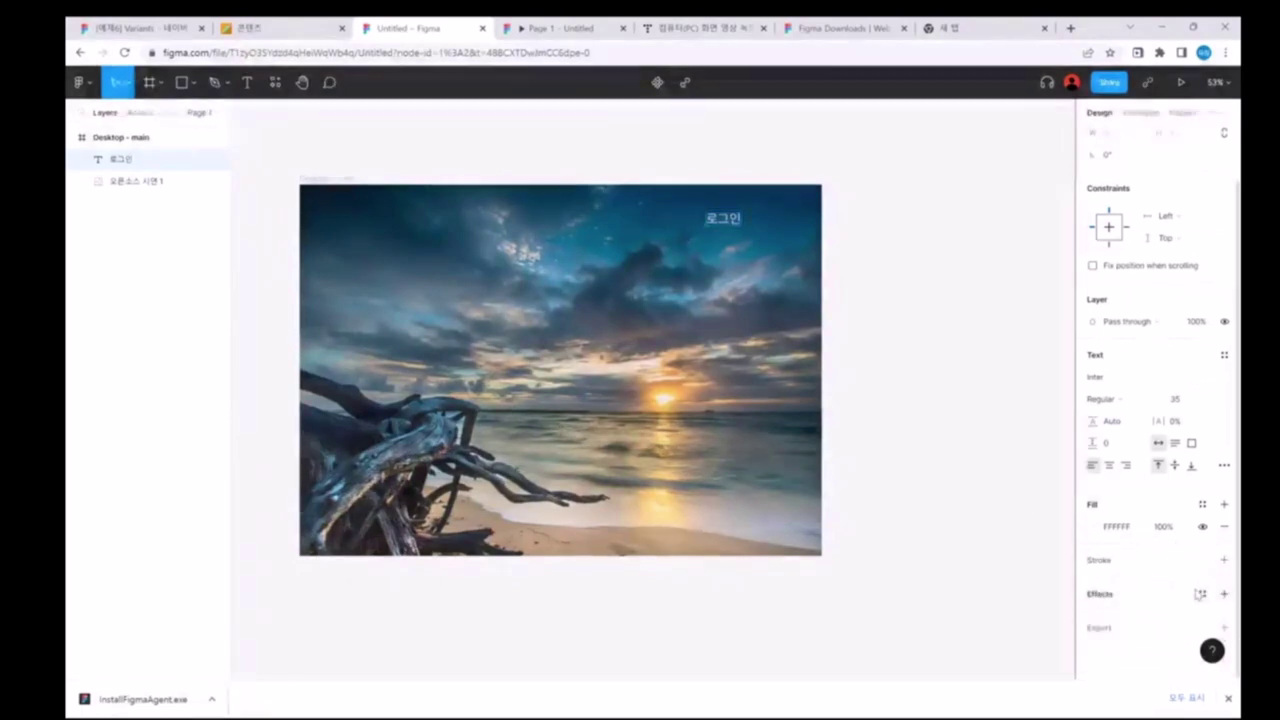
Step: Add an effect, try Layer blur, Background blur and Inner shadow, settling on Drop shadow
{"action": "left_click", "coordinate": [1108, 595]}
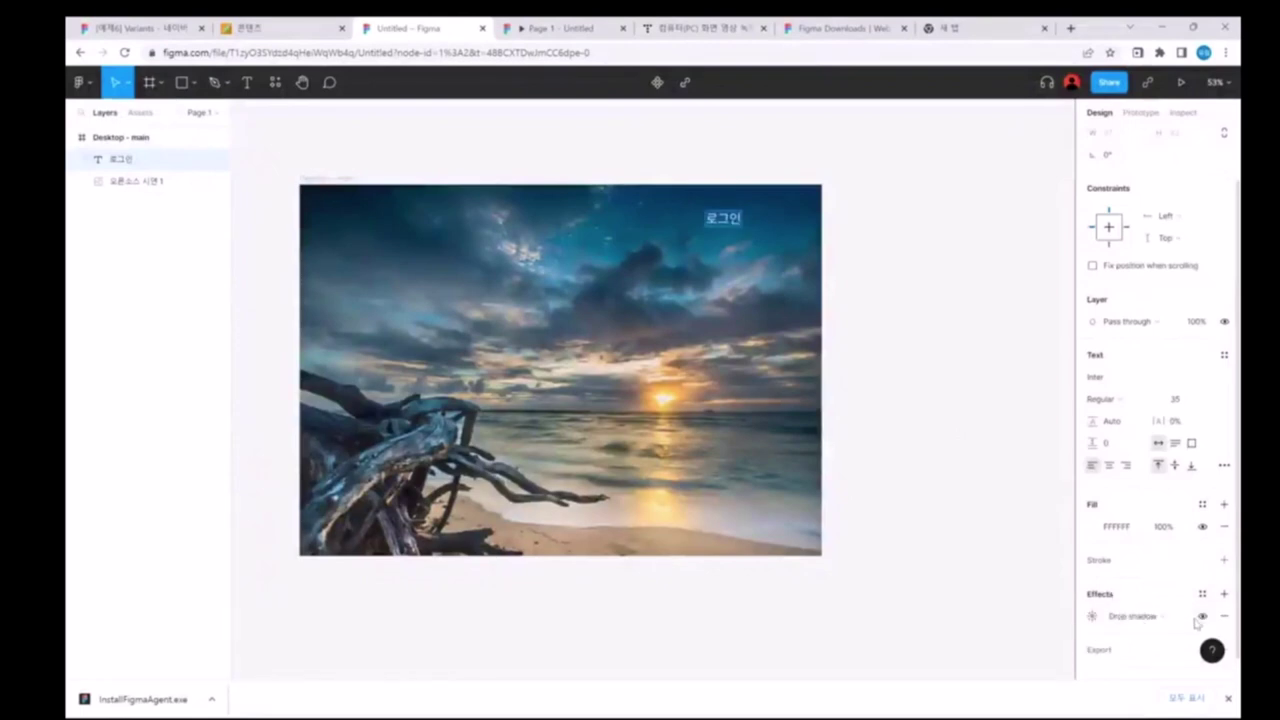
{"action": "left_click", "coordinate": [1181, 618]}
{"action": "left_click", "coordinate": [1176, 631]}
{"action": "left_click", "coordinate": [1181, 619]}
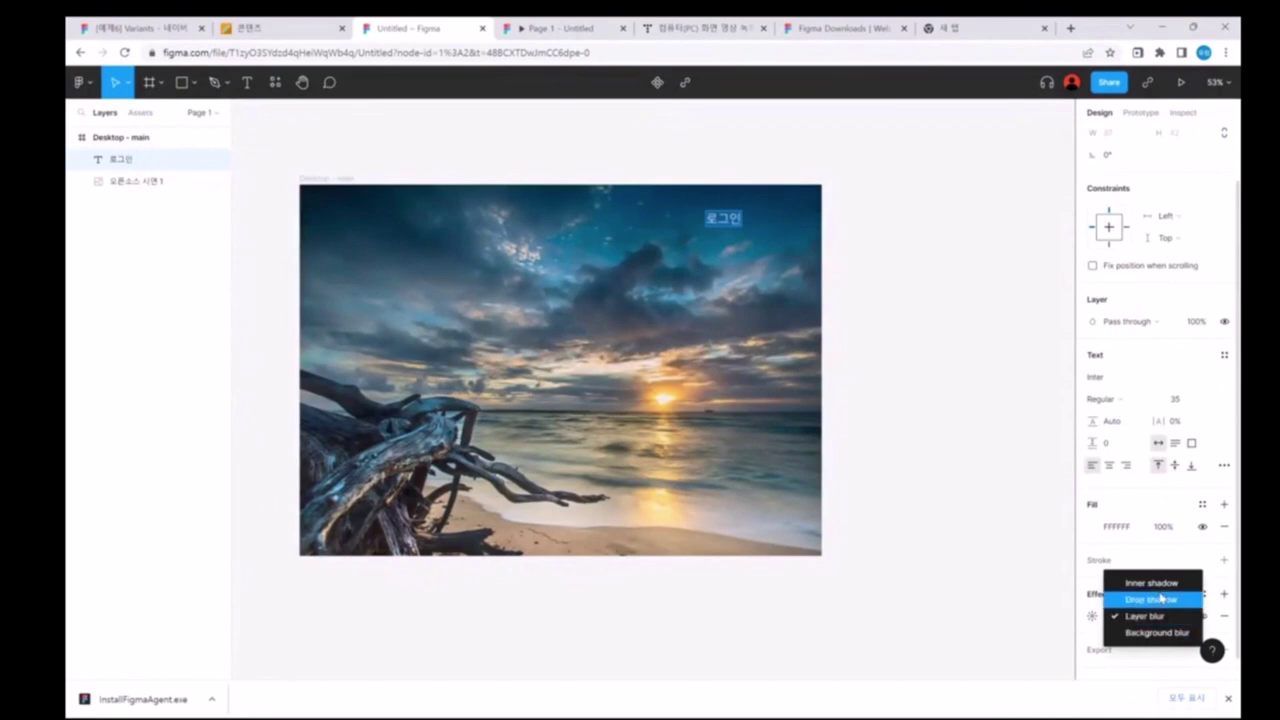
{"action": "left_click", "coordinate": [1176, 633]}
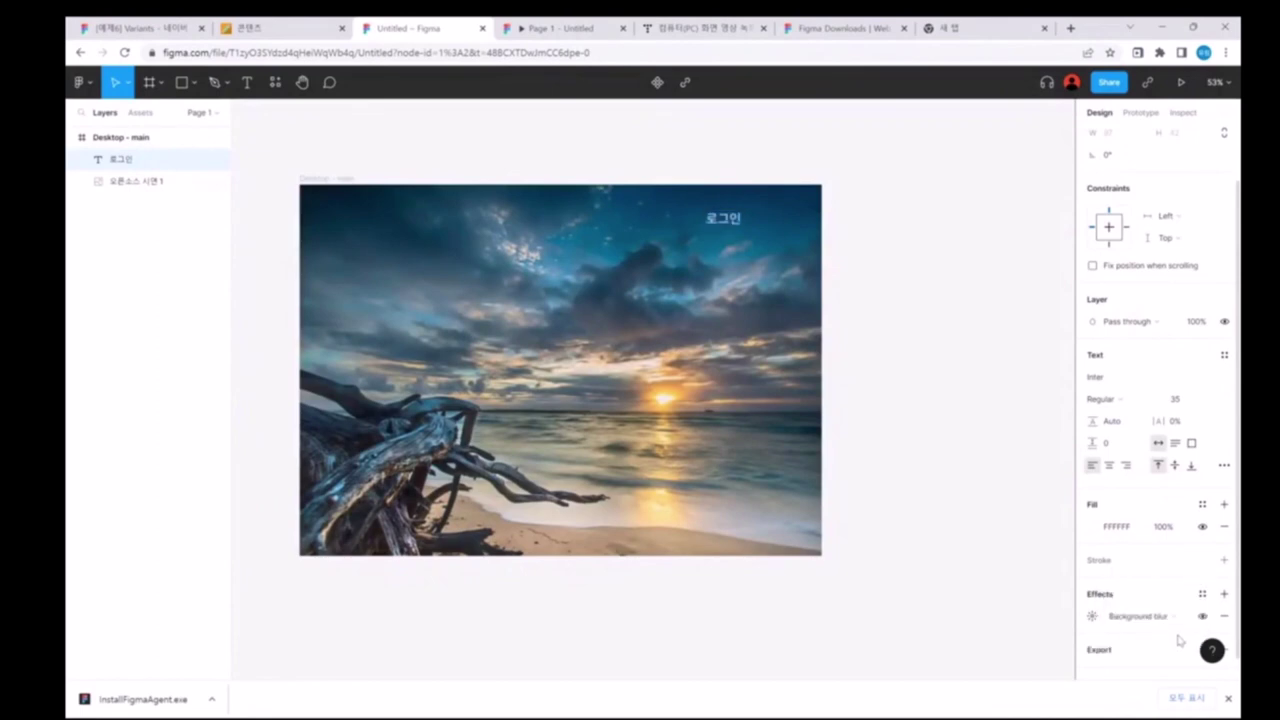
{"action": "left_click", "coordinate": [1179, 619]}
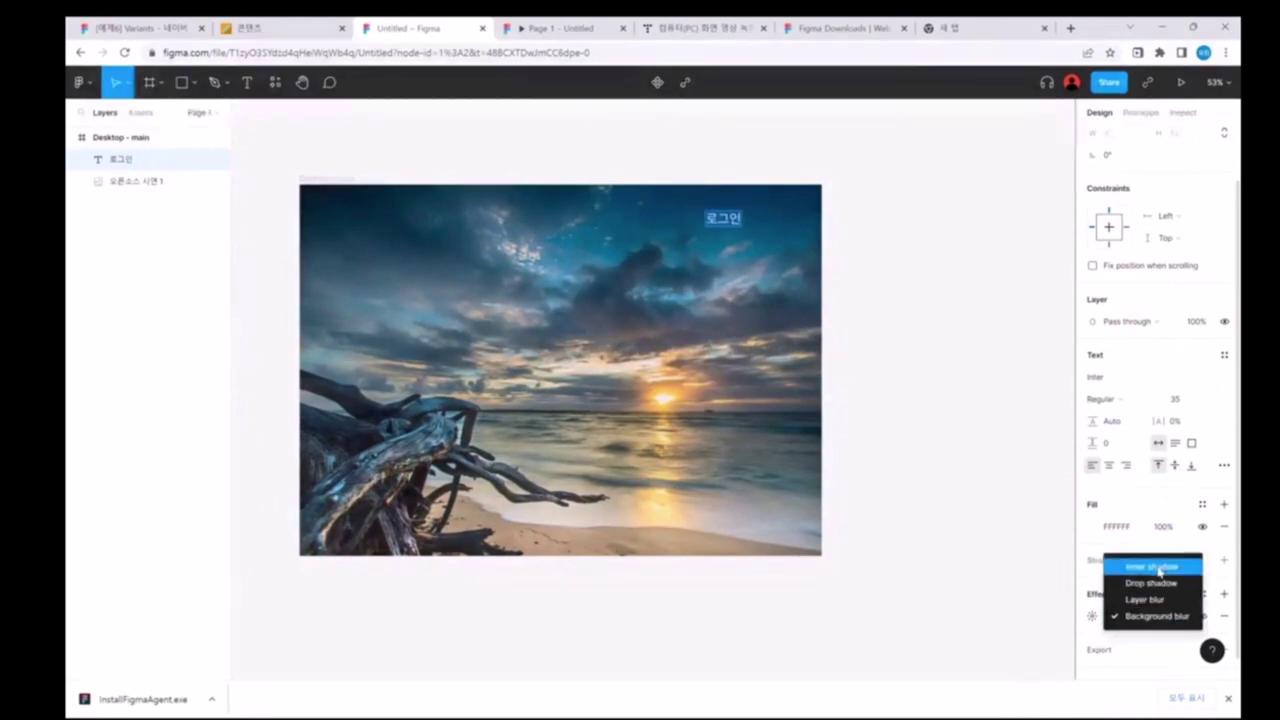
{"action": "left_click", "coordinate": [1159, 569]}
{"action": "left_click", "coordinate": [1168, 618]}
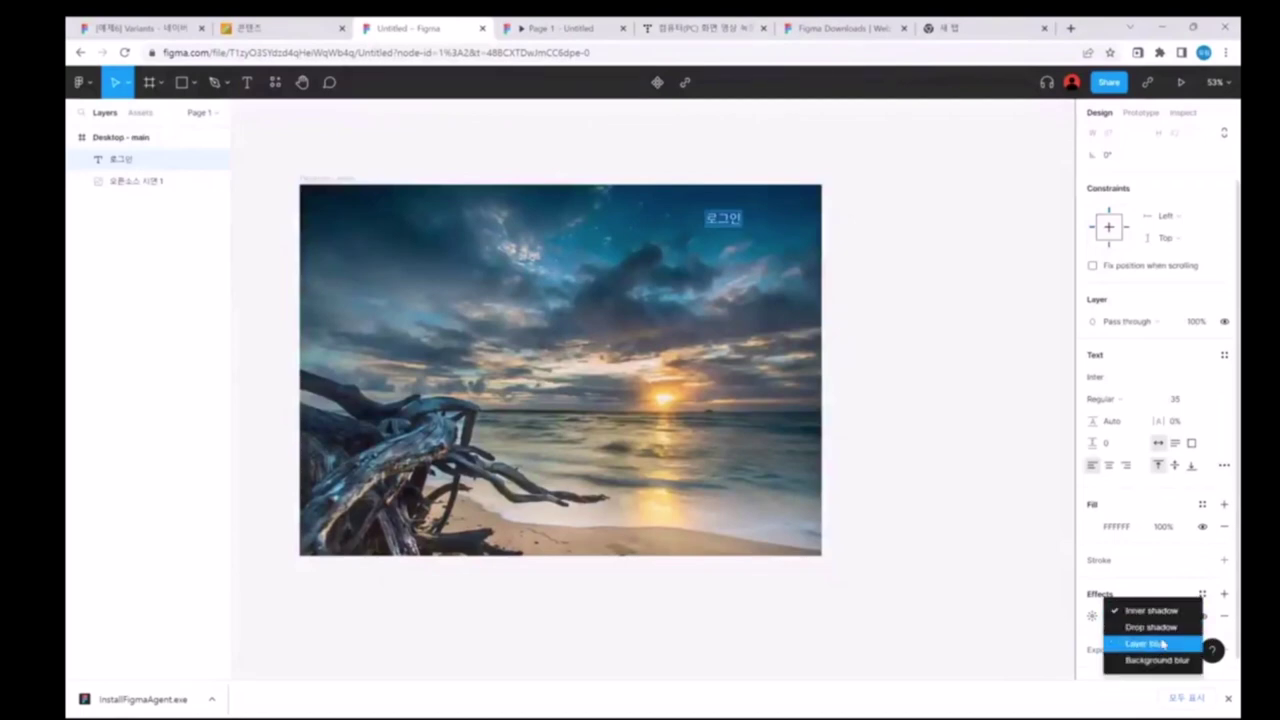
{"action": "left_click", "coordinate": [1158, 627]}
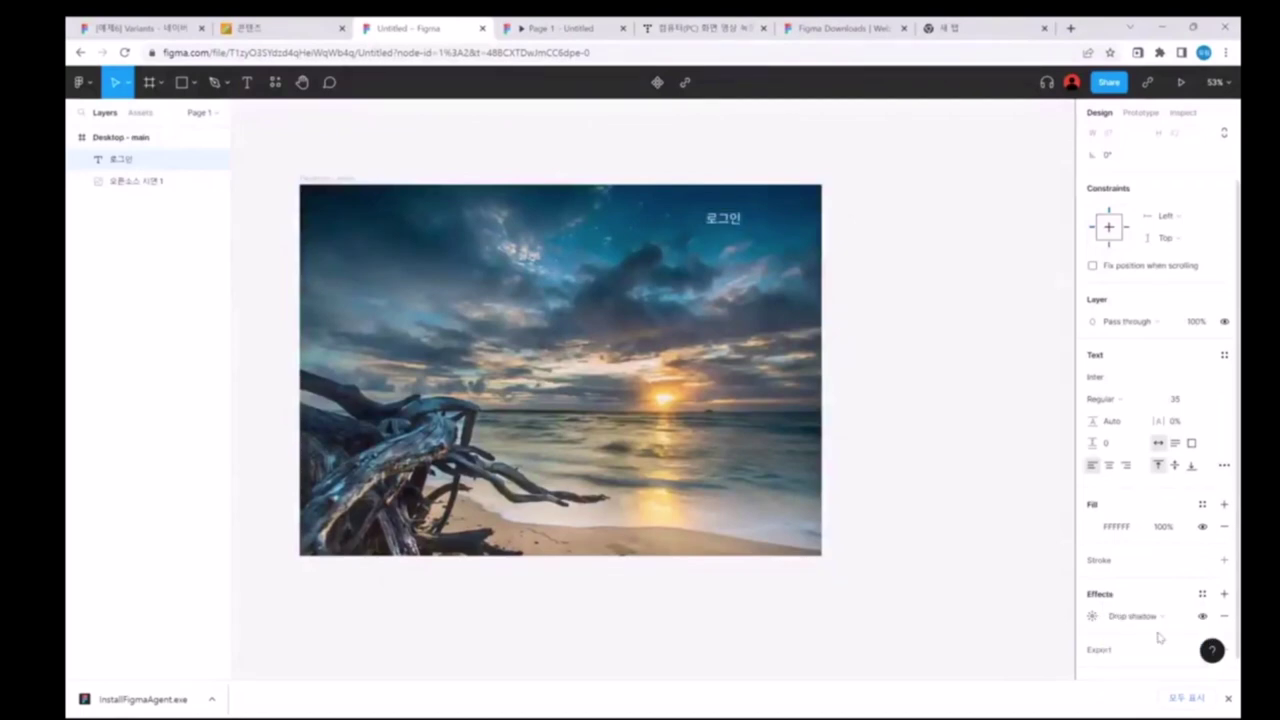
Step: Drag the 로그인 label into the beach photo's top-right corner and deselect it
{"action": "key", "text": "Return"}
{"action": "key", "text": "Escape"}
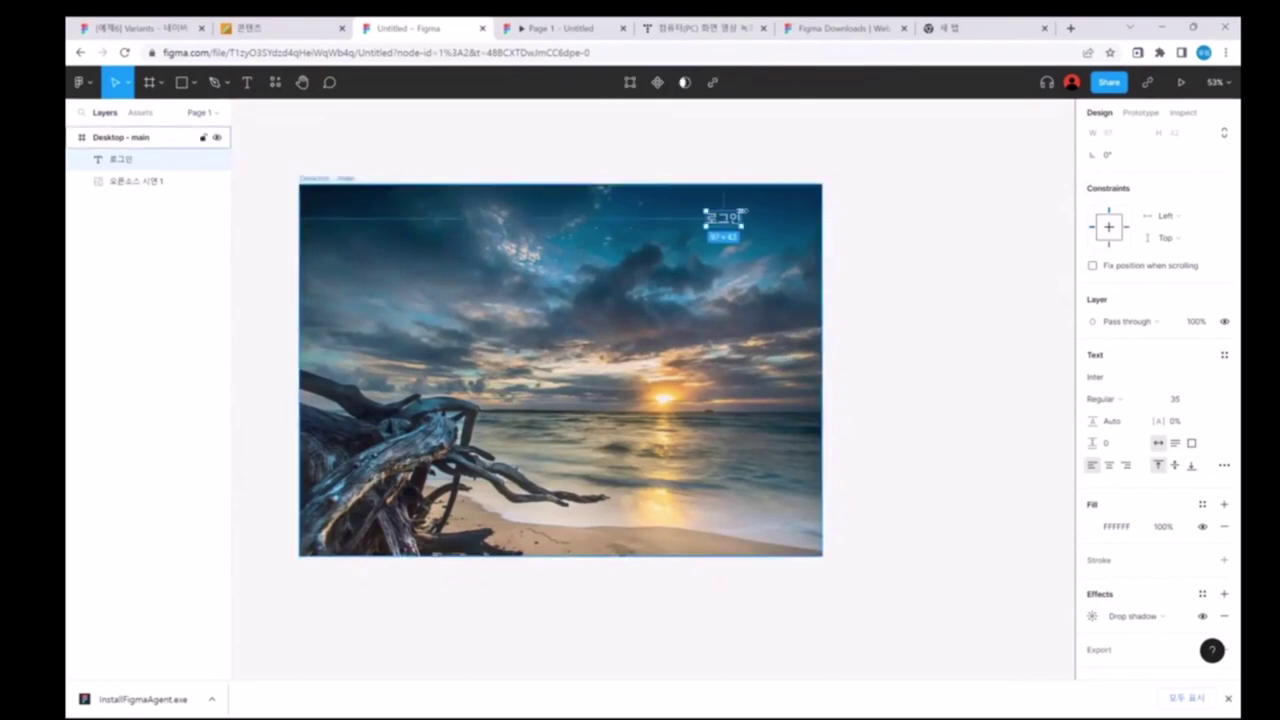
{"action": "left_click_drag", "start_coordinate": [735, 221], "coordinate": [806, 201]}
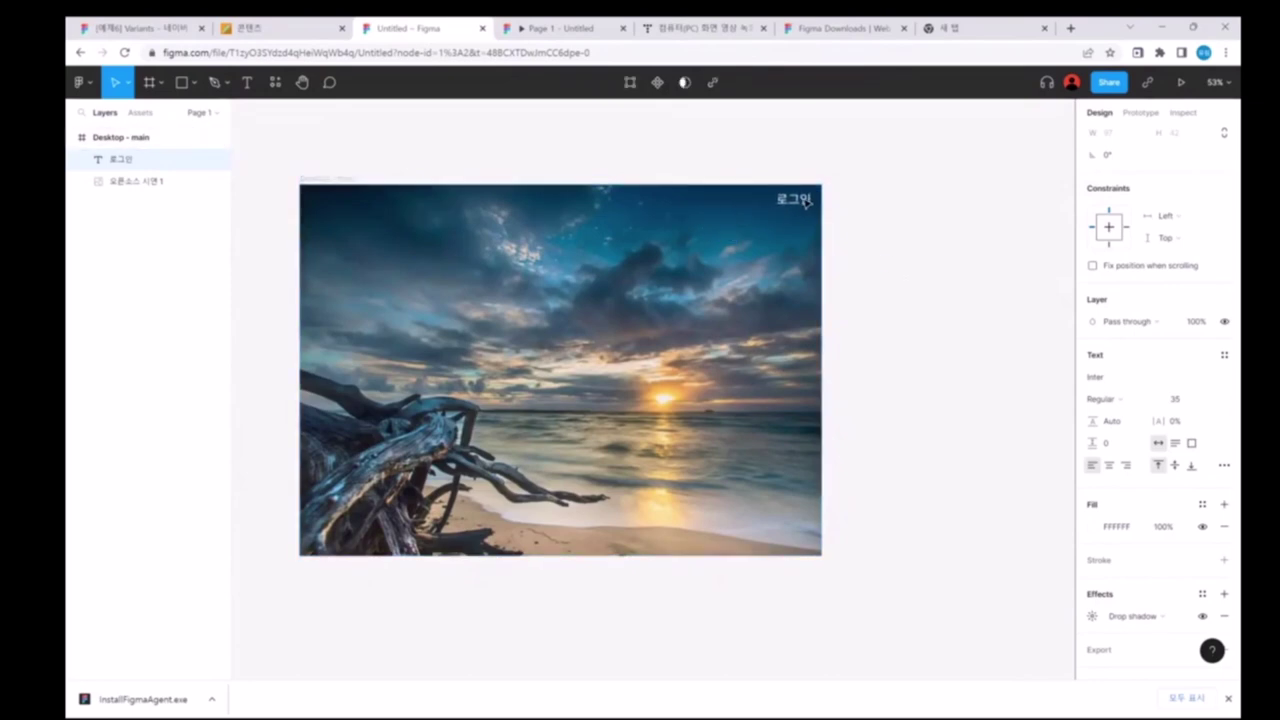
{"action": "left_click", "coordinate": [875, 237]}
{"action": "scroll", "coordinate": [237, 137], "scroll_direction": "up", "scroll_amount": 1}
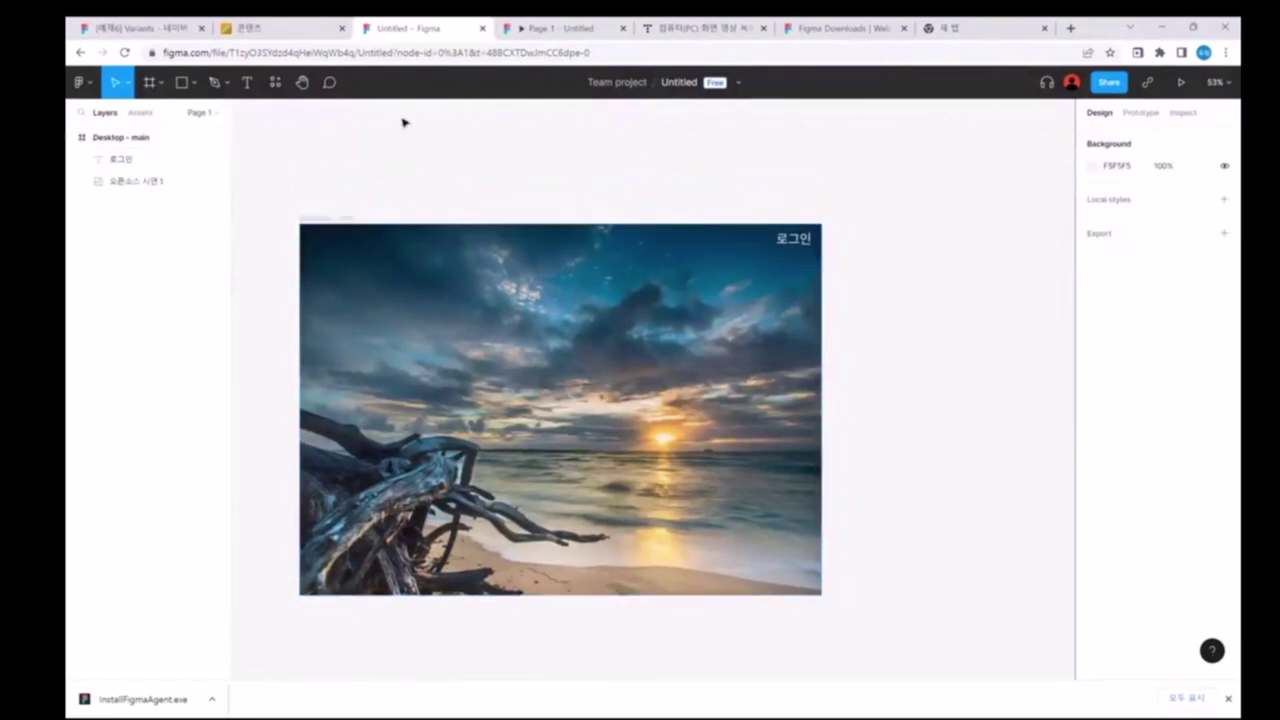
Step: Open the Plugins tab in Resources and view the Icons8 plugin details
{"action": "left_click", "coordinate": [275, 83]}
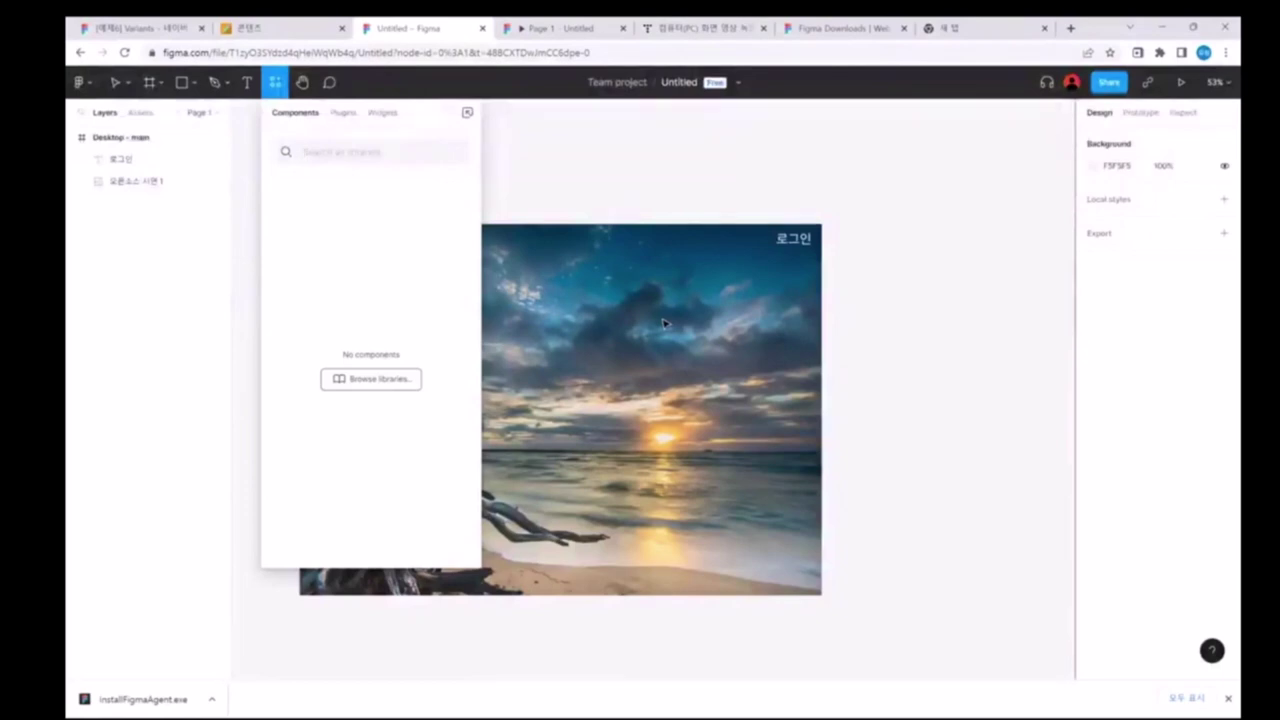
{"action": "left_click", "coordinate": [344, 117]}
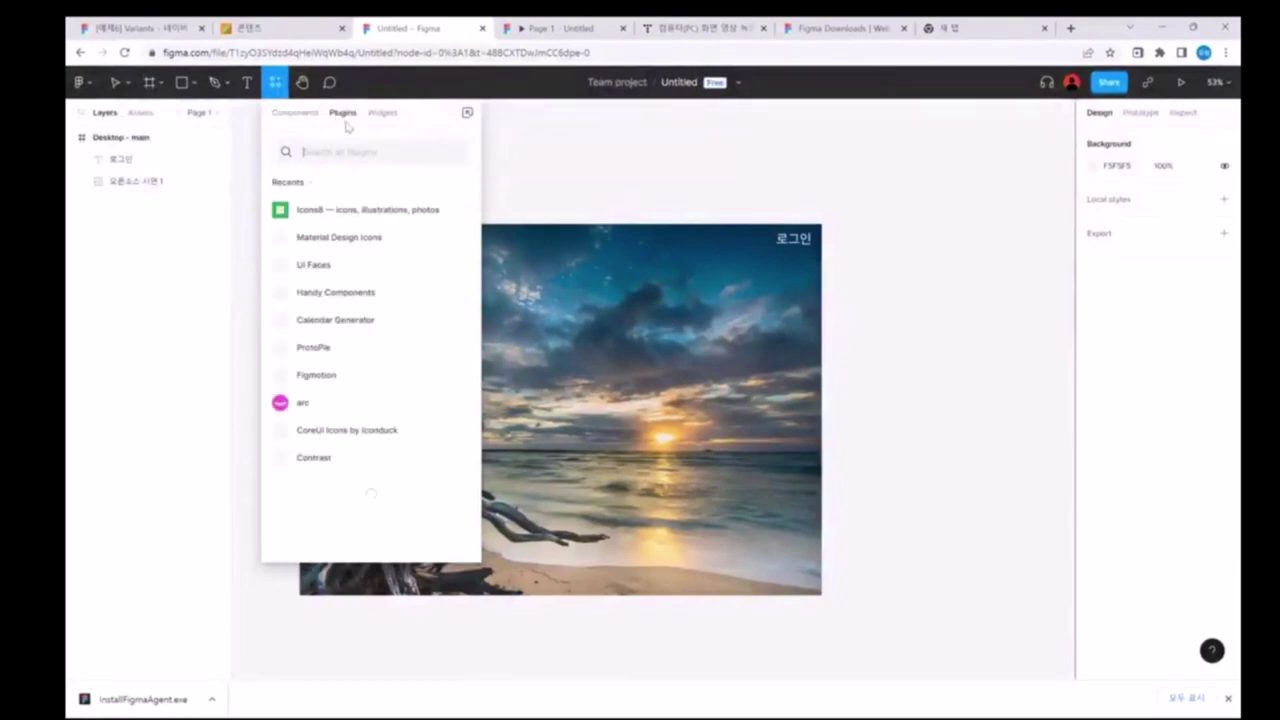
{"action": "left_click", "coordinate": [411, 208]}
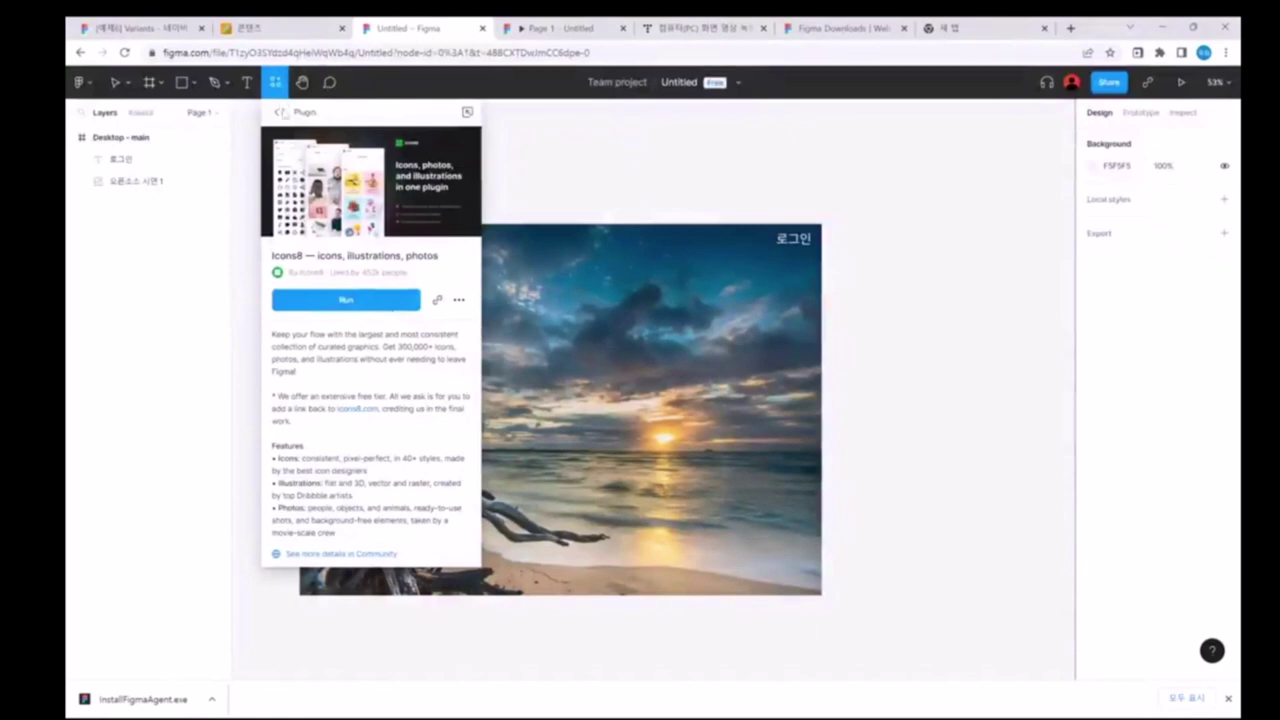
{"action": "left_click", "coordinate": [281, 112]}
Step: Browse the plugin list, launch Material Design Icons, then reopen Resources to recent plugins
{"action": "scroll", "coordinate": [366, 330], "scroll_direction": "down", "scroll_amount": 3}
{"action": "scroll", "coordinate": [368, 370], "scroll_direction": "down", "scroll_amount": 3}
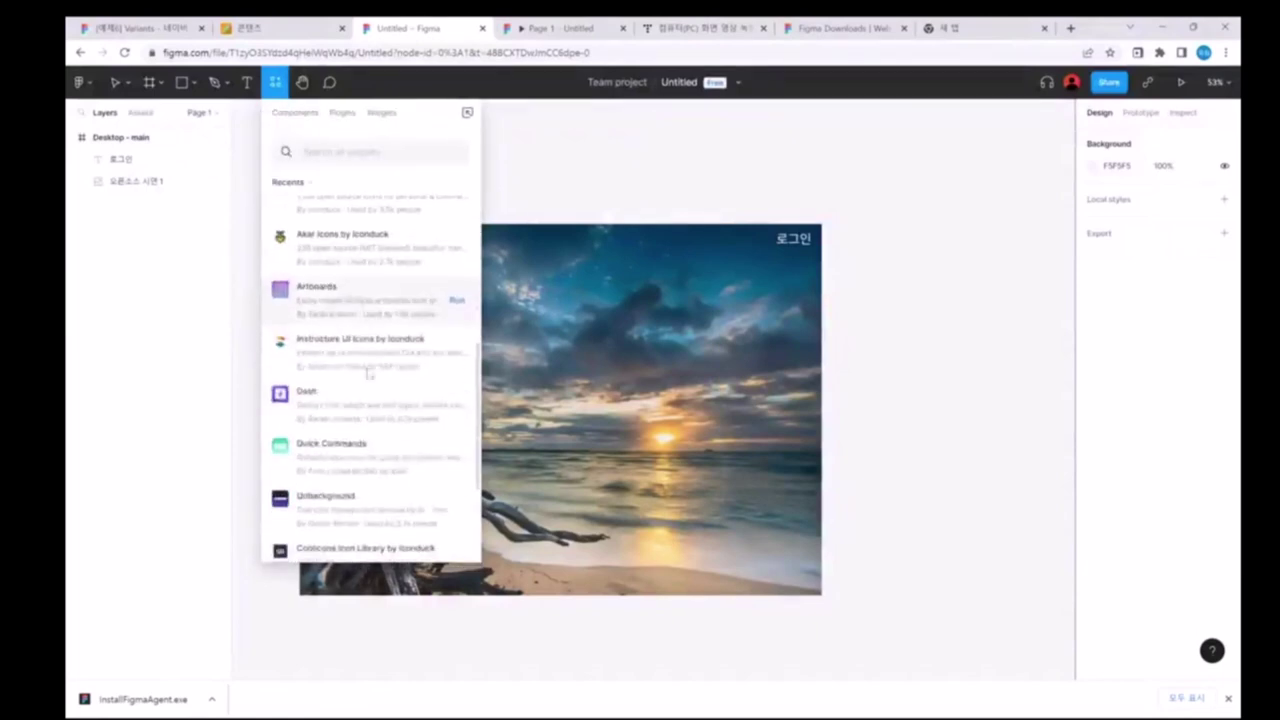
{"action": "scroll", "coordinate": [390, 480], "scroll_direction": "down", "scroll_amount": 2}
{"action": "scroll", "coordinate": [390, 480], "scroll_direction": "down", "scroll_amount": 1}
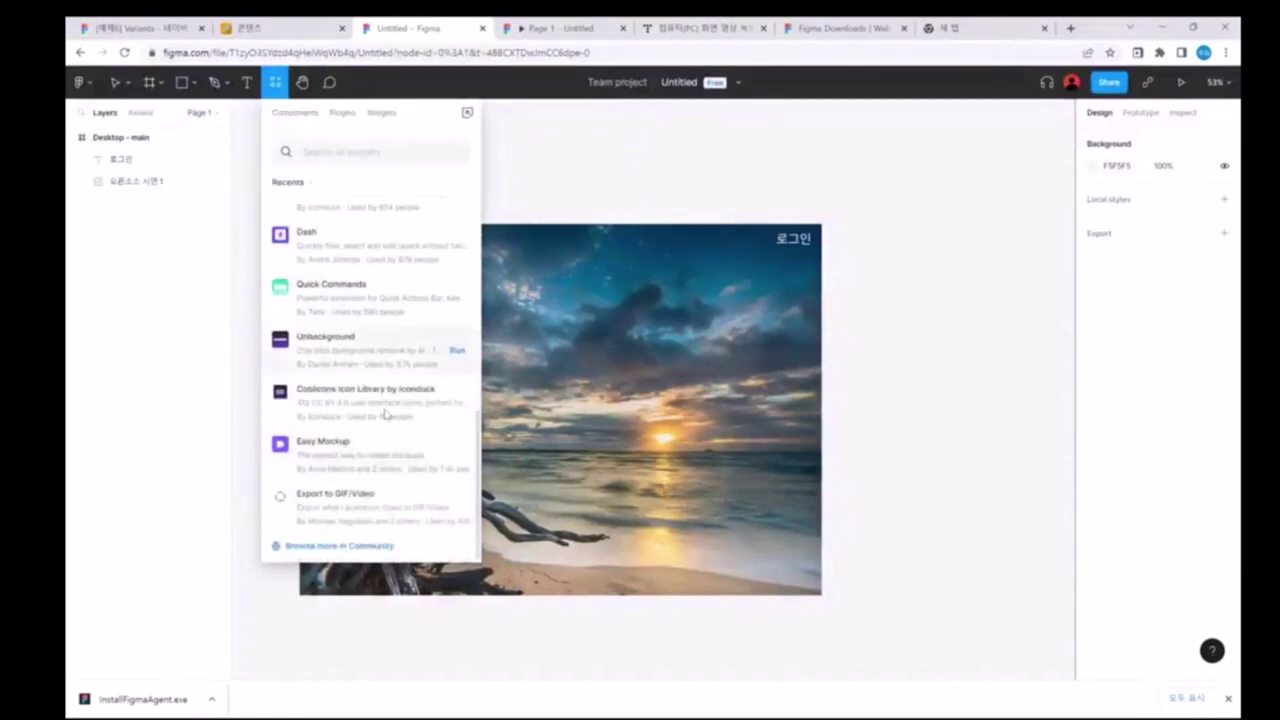
{"action": "scroll", "coordinate": [366, 363], "scroll_direction": "up", "scroll_amount": 3}
{"action": "scroll", "coordinate": [378, 275], "scroll_direction": "up", "scroll_amount": 2}
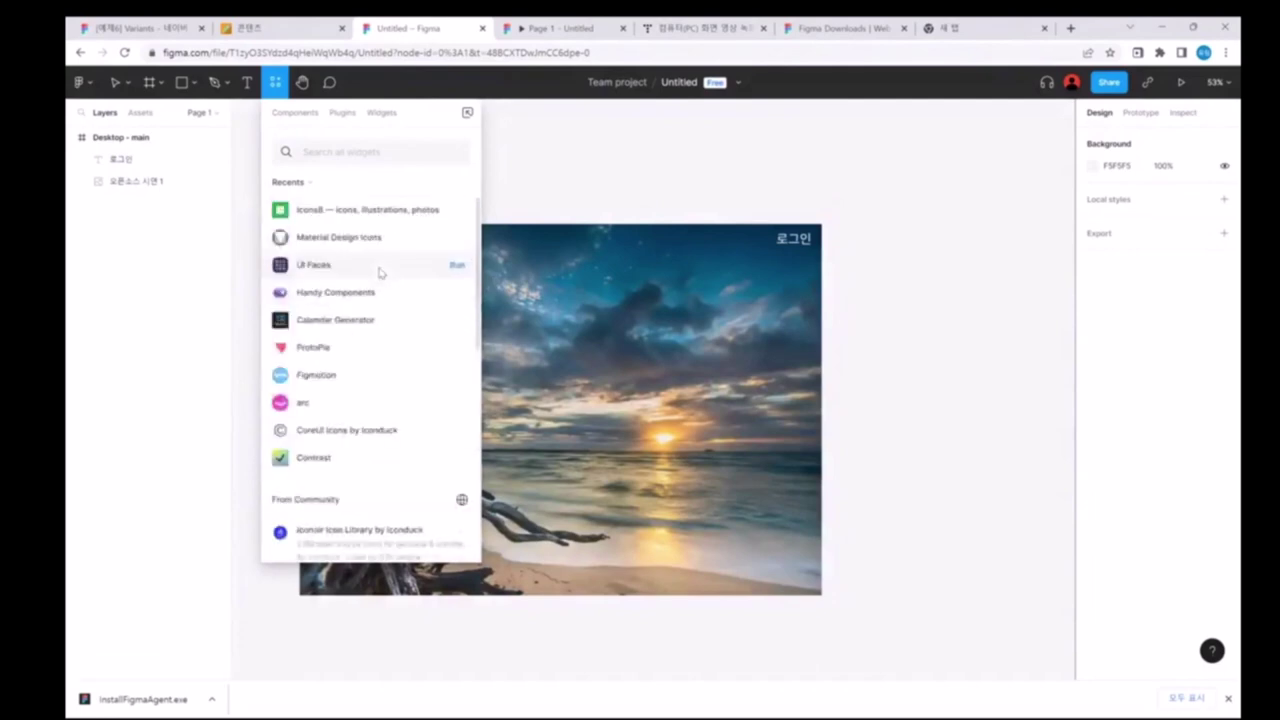
{"action": "scroll", "coordinate": [365, 450], "scroll_direction": "down", "scroll_amount": 4}
{"action": "scroll", "coordinate": [366, 451], "scroll_direction": "down", "scroll_amount": 3}
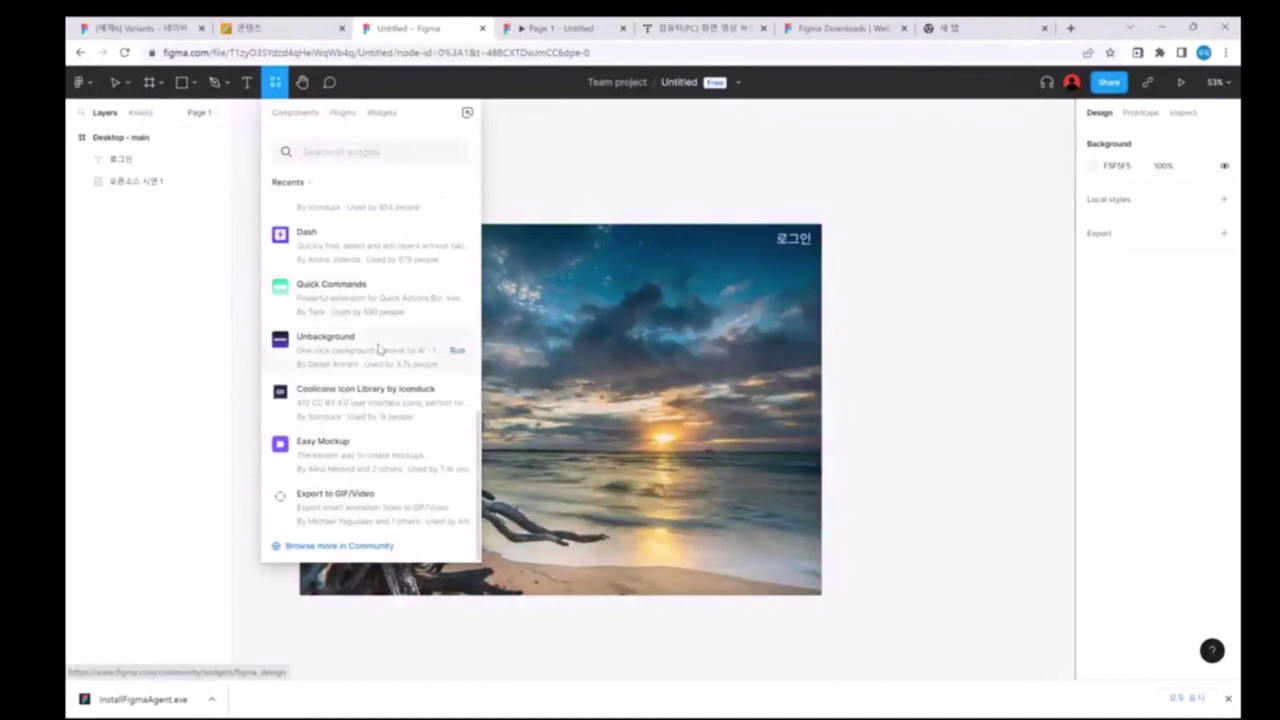
{"action": "scroll", "coordinate": [380, 347], "scroll_direction": "up", "scroll_amount": 5}
{"action": "left_click", "coordinate": [364, 243]}
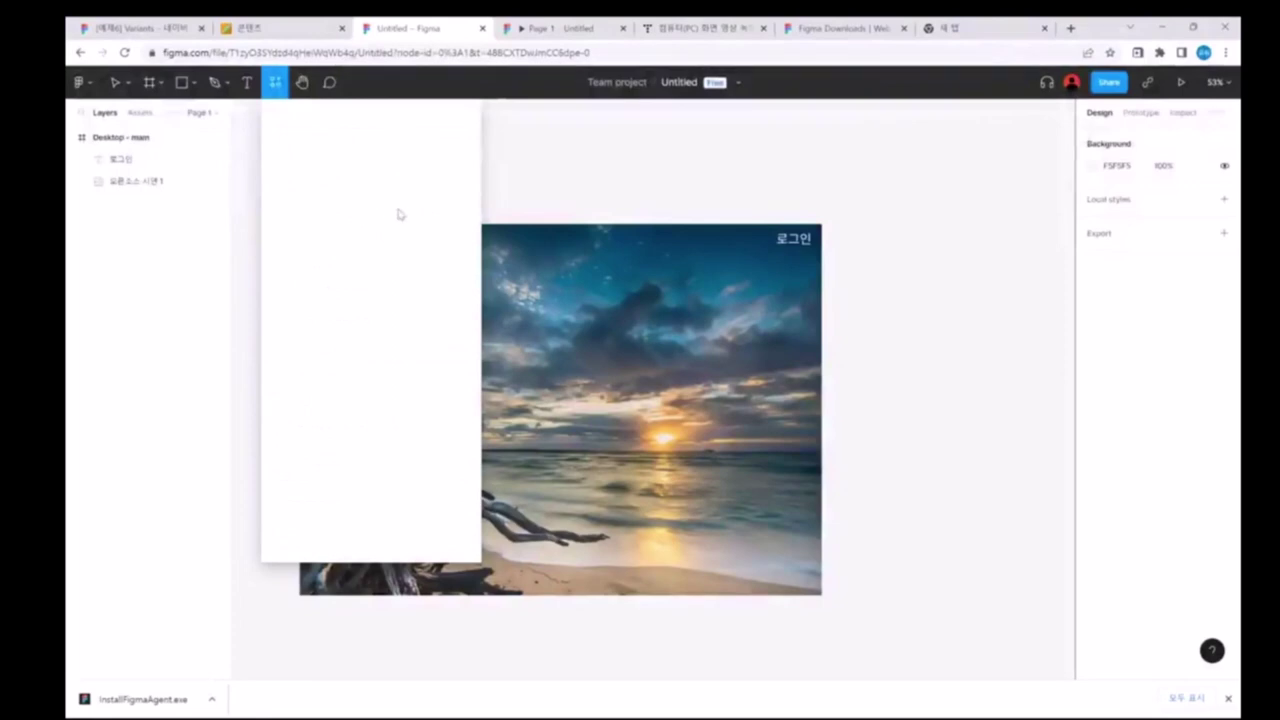
{"action": "left_click", "coordinate": [277, 82]}
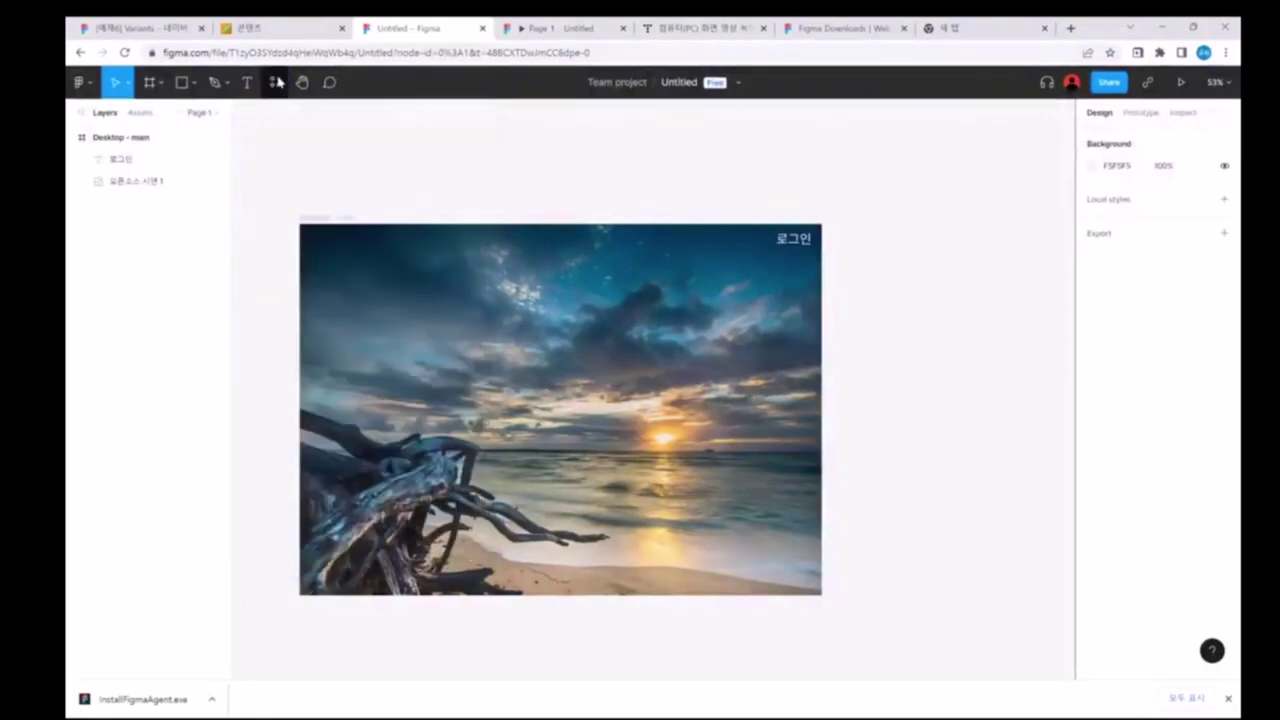
{"action": "left_click", "coordinate": [277, 82]}
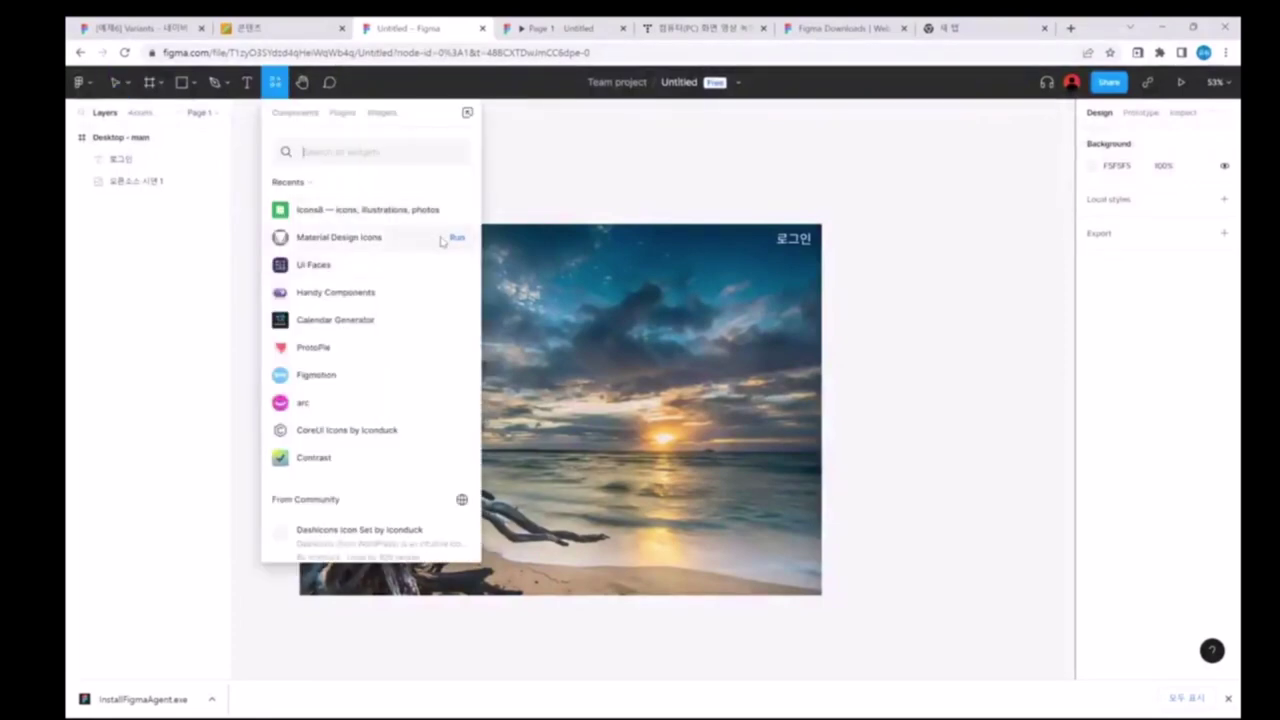
Step: Insert the perm contact calendar icon from Material Design Icons beside the 로그인 text
{"action": "left_click", "coordinate": [458, 240]}
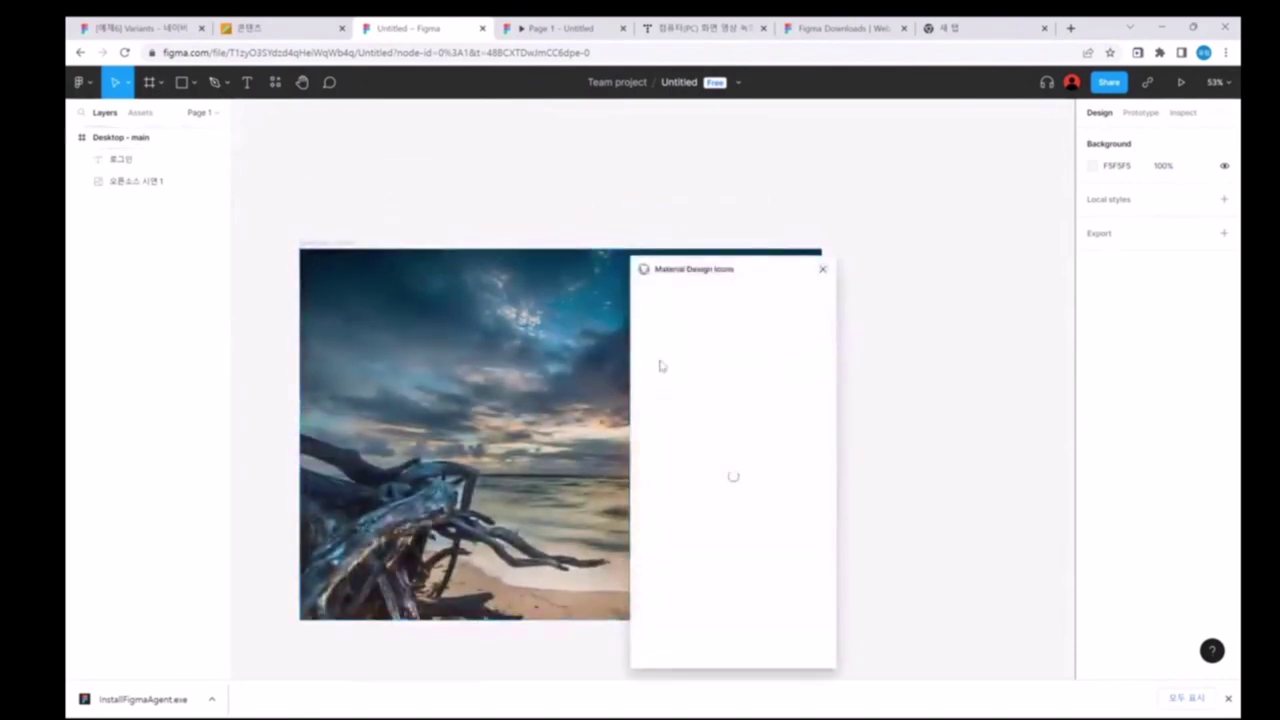
{"action": "left_click_drag", "start_coordinate": [735, 283], "coordinate": [965, 268]}
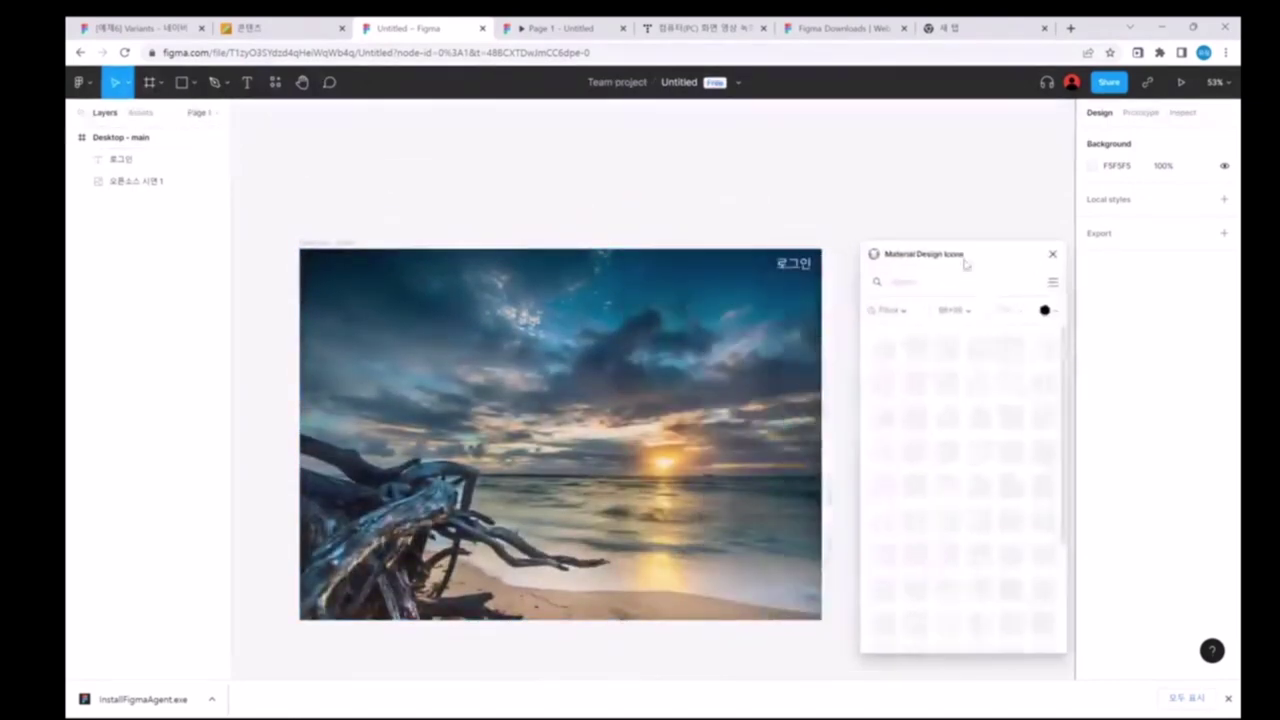
{"action": "scroll", "coordinate": [1012, 440], "scroll_direction": "down", "scroll_amount": 3}
{"action": "scroll", "coordinate": [1012, 440], "scroll_direction": "down", "scroll_amount": 3}
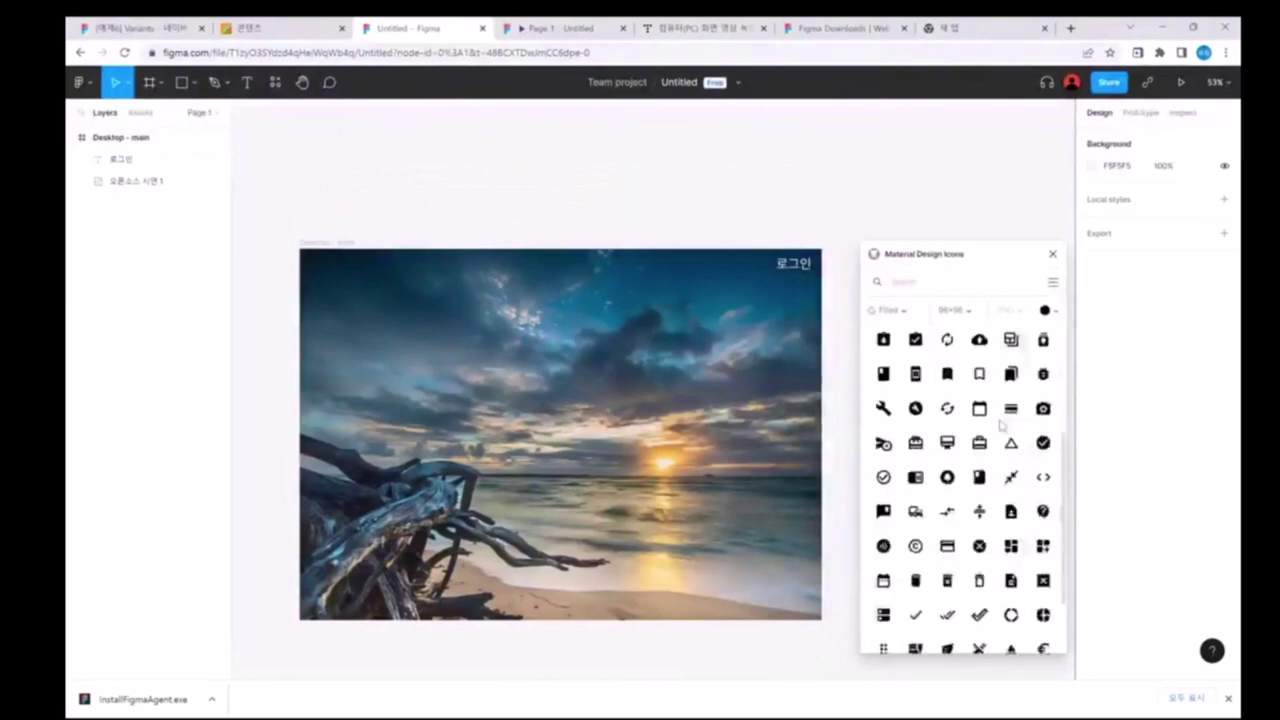
{"action": "scroll", "coordinate": [1012, 440], "scroll_direction": "down", "scroll_amount": 3}
{"action": "scroll", "coordinate": [1008, 428], "scroll_direction": "down", "scroll_amount": 2}
{"action": "scroll", "coordinate": [1008, 428], "scroll_direction": "down", "scroll_amount": 2}
{"action": "scroll", "coordinate": [1008, 428], "scroll_direction": "down", "scroll_amount": 2}
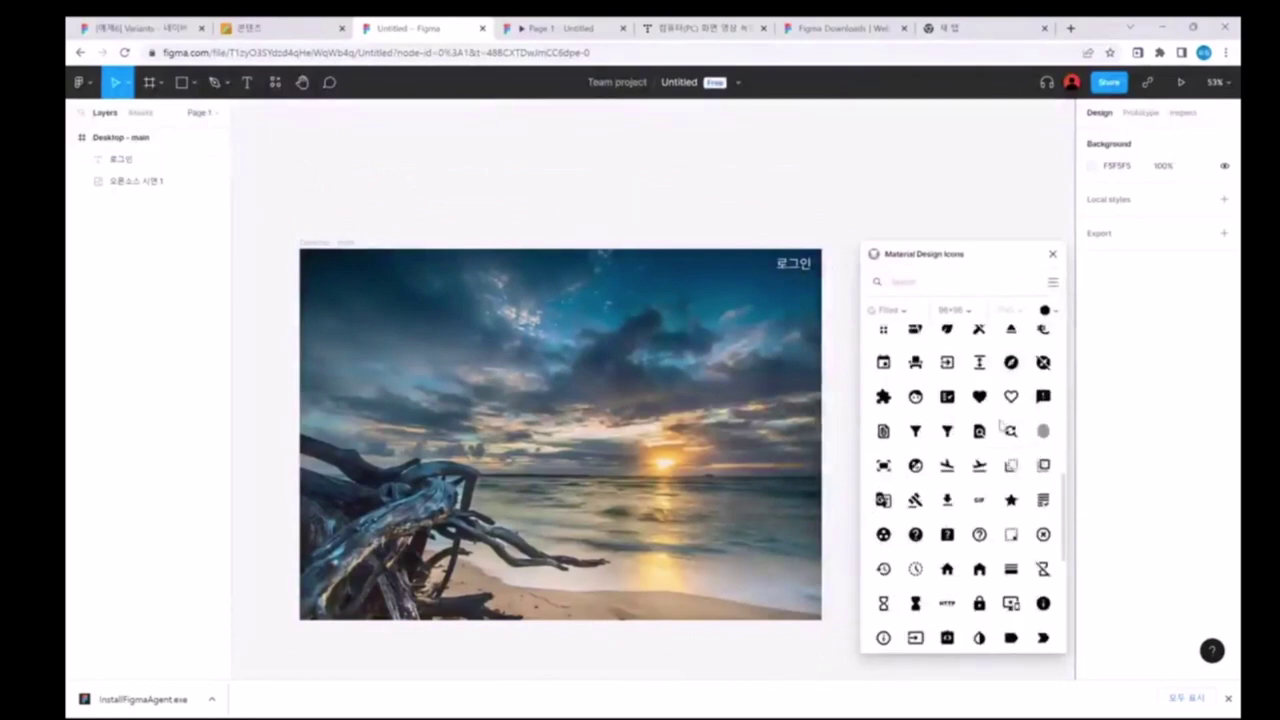
{"action": "scroll", "coordinate": [1005, 425], "scroll_direction": "down", "scroll_amount": 2}
{"action": "scroll", "coordinate": [1003, 425], "scroll_direction": "down", "scroll_amount": 2}
{"action": "scroll", "coordinate": [1003, 425], "scroll_direction": "down", "scroll_amount": 2}
{"action": "scroll", "coordinate": [1003, 425], "scroll_direction": "down", "scroll_amount": 2}
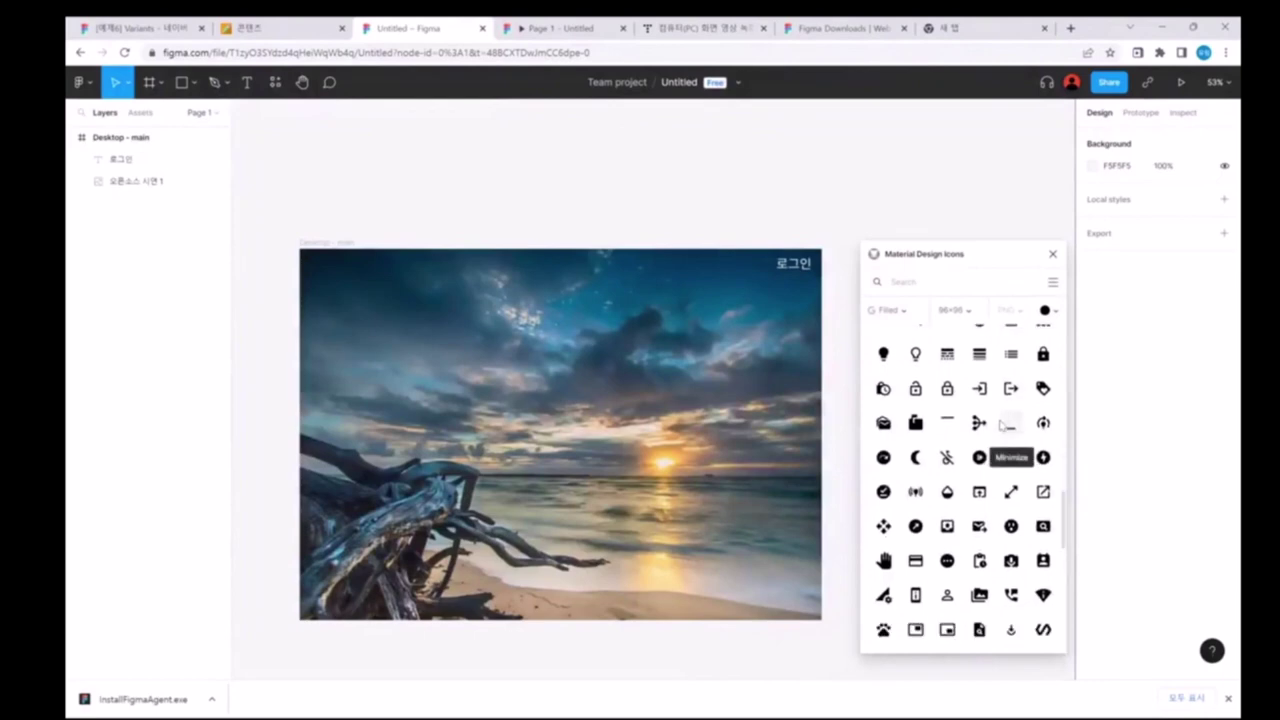
{"action": "scroll", "coordinate": [1000, 425], "scroll_direction": "down", "scroll_amount": 2}
{"action": "scroll", "coordinate": [1000, 425], "scroll_direction": "down", "scroll_amount": 2}
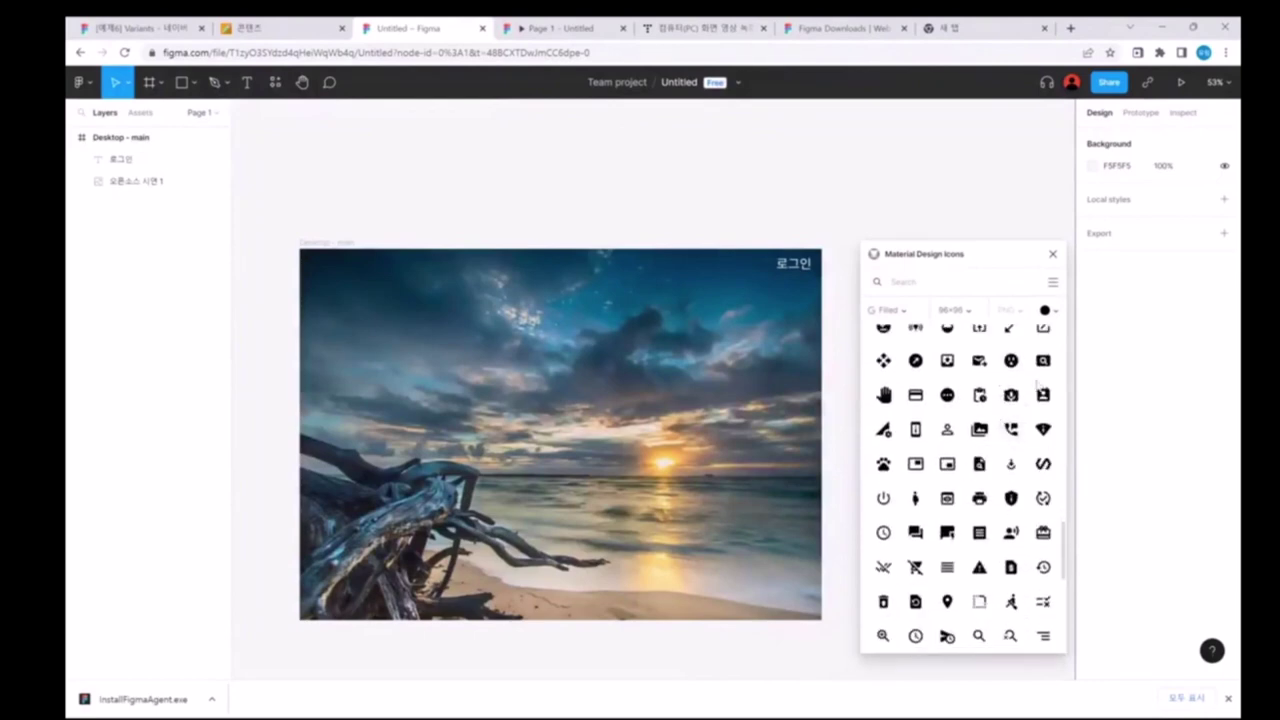
{"action": "left_click", "coordinate": [1043, 395]}
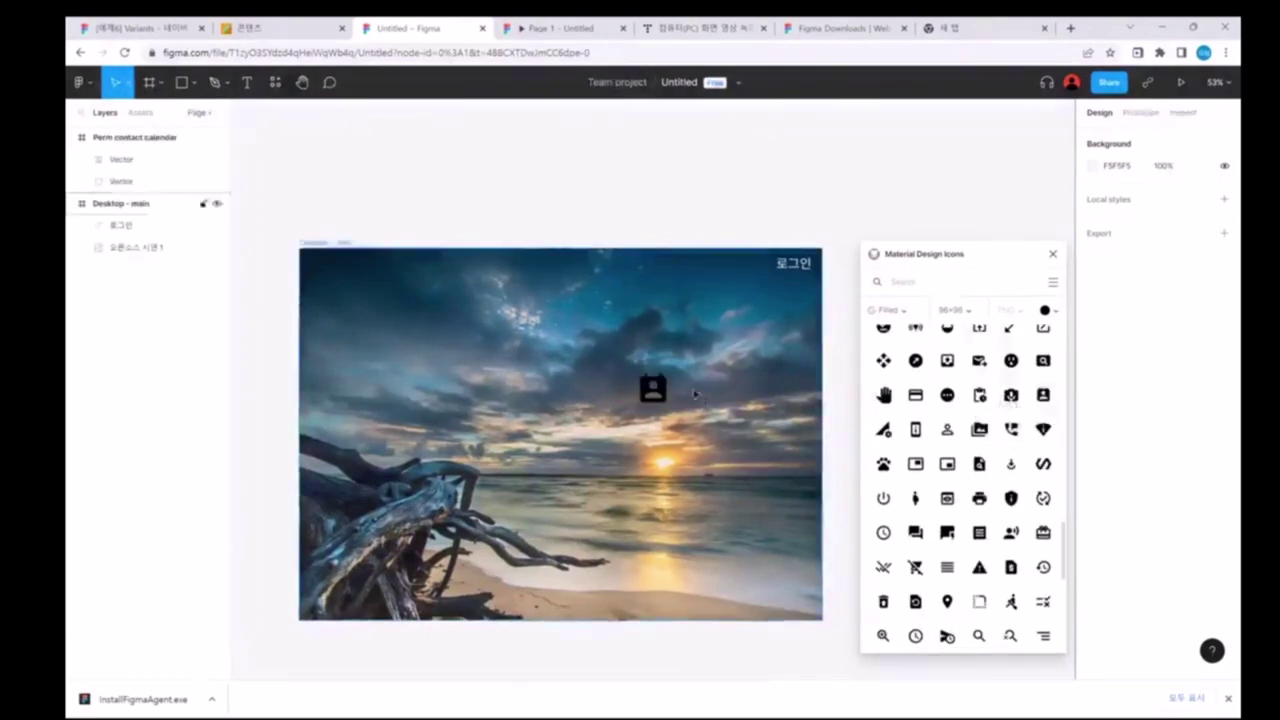
{"action": "left_click_drag", "start_coordinate": [652, 392], "coordinate": [754, 272]}
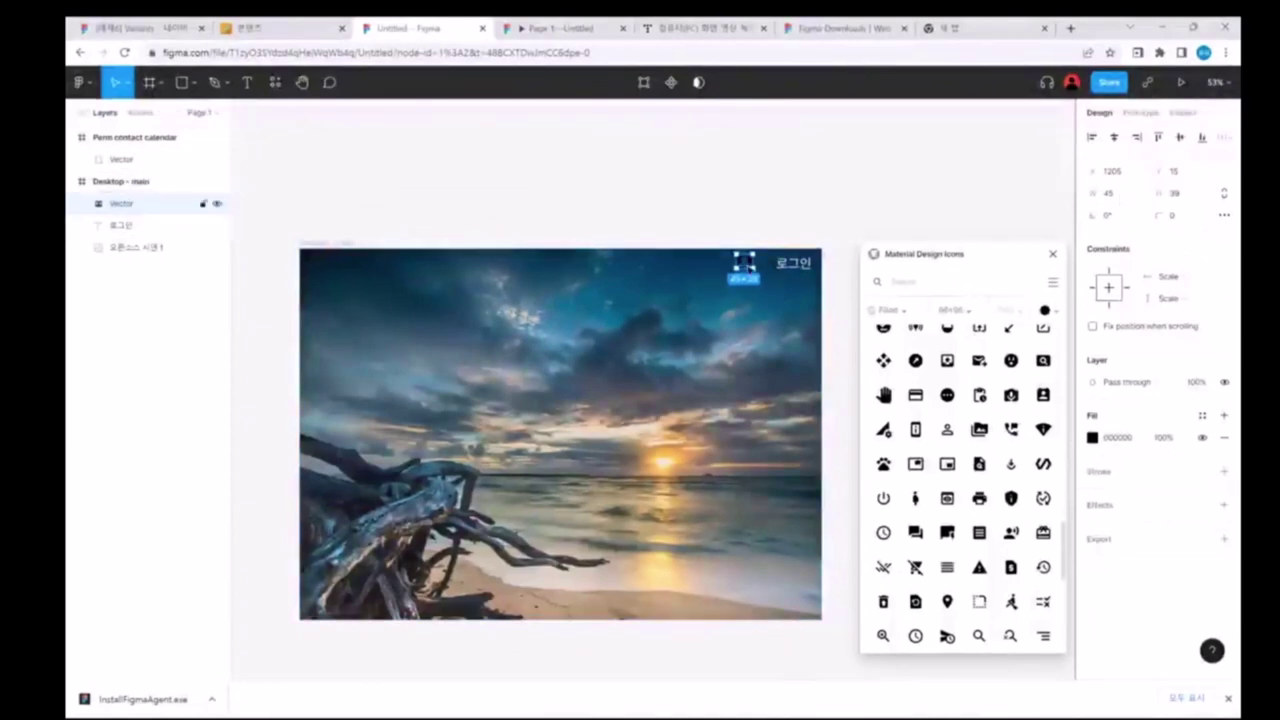
Step: Set the contact icon's width and height to 50×50, then deselect it
{"action": "left_click", "coordinate": [1118, 195]}
{"action": "type", "text": "50"}
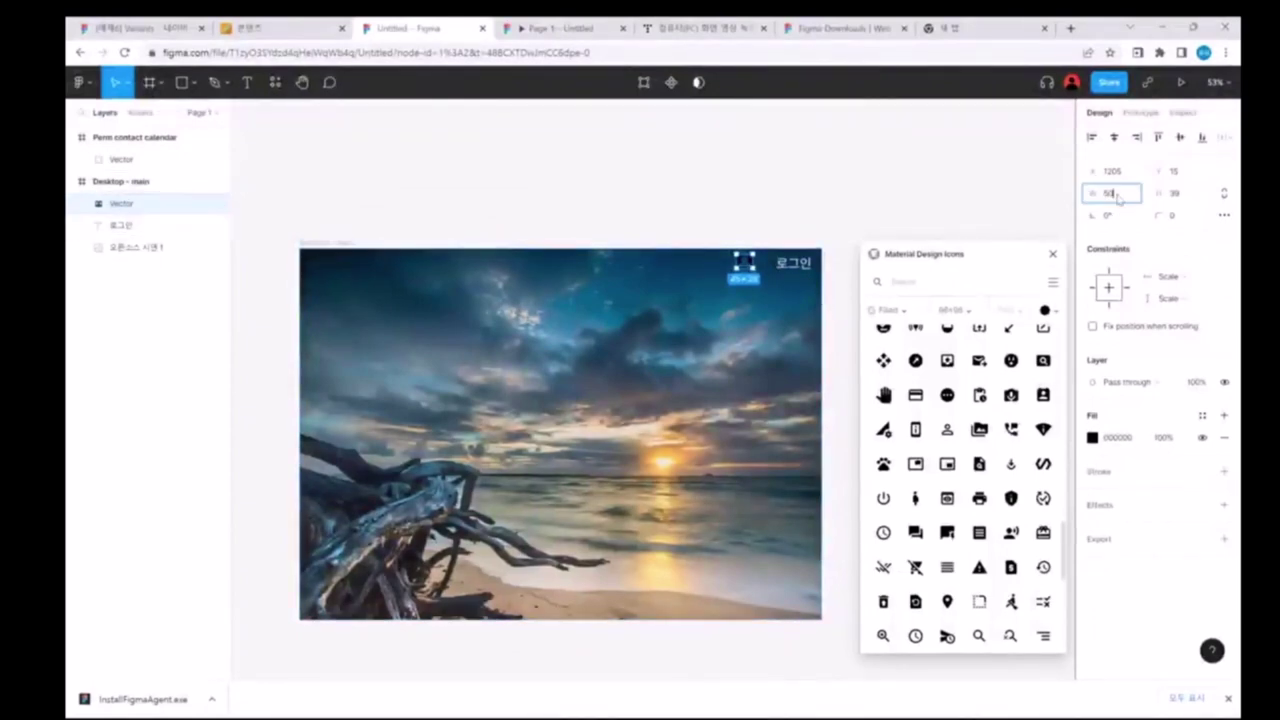
{"action": "left_click_drag", "start_coordinate": [1092, 193], "coordinate": [1107, 200]}
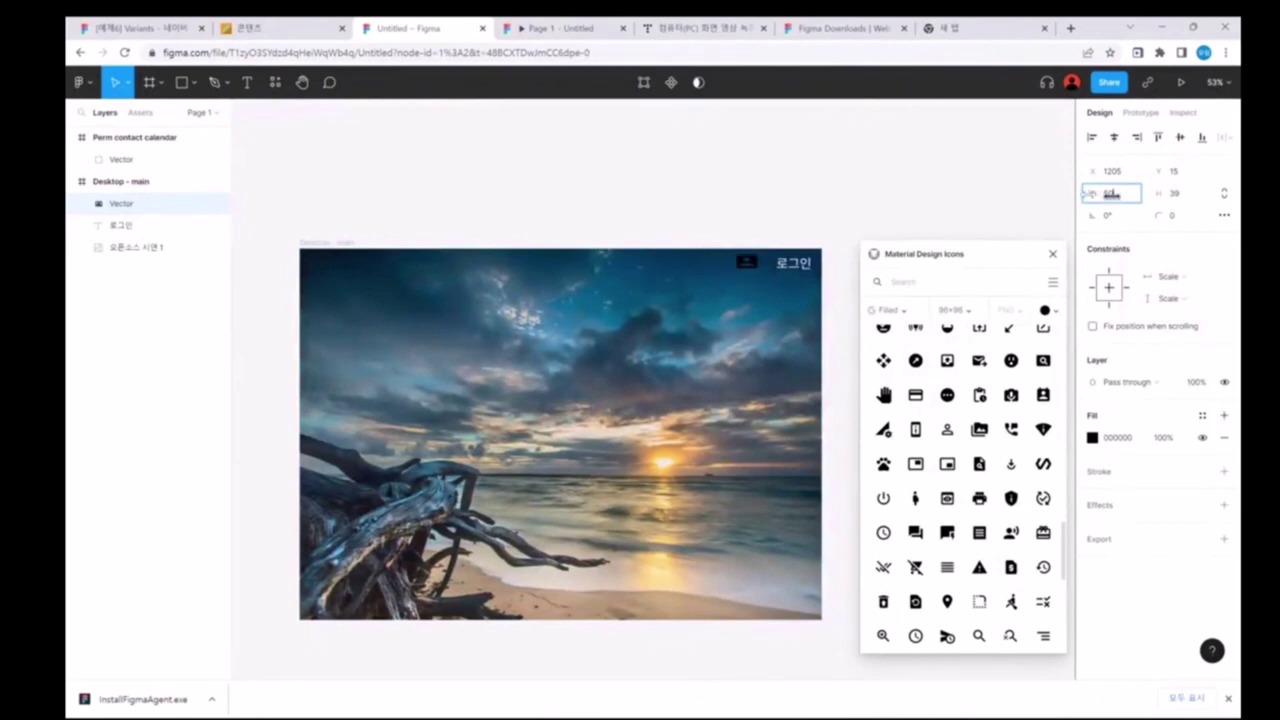
{"action": "left_click", "coordinate": [1176, 193]}
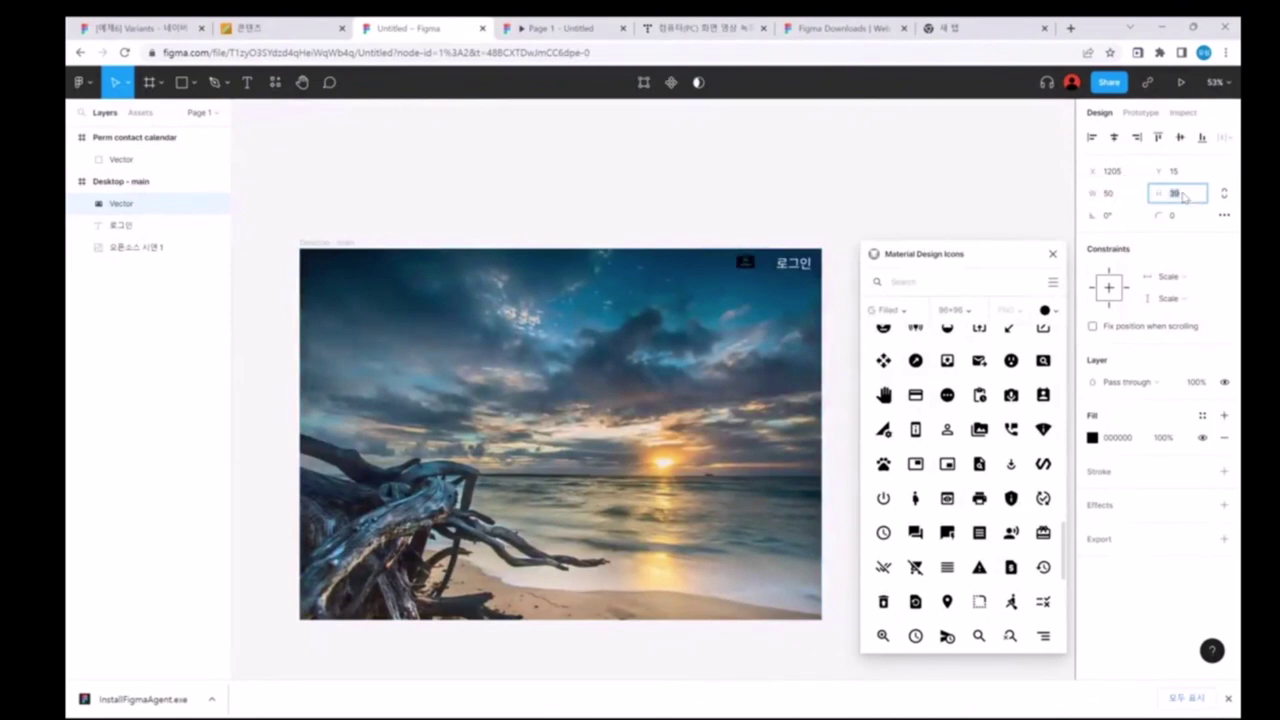
{"action": "type", "text": "50"}
{"action": "key", "text": "Return"}
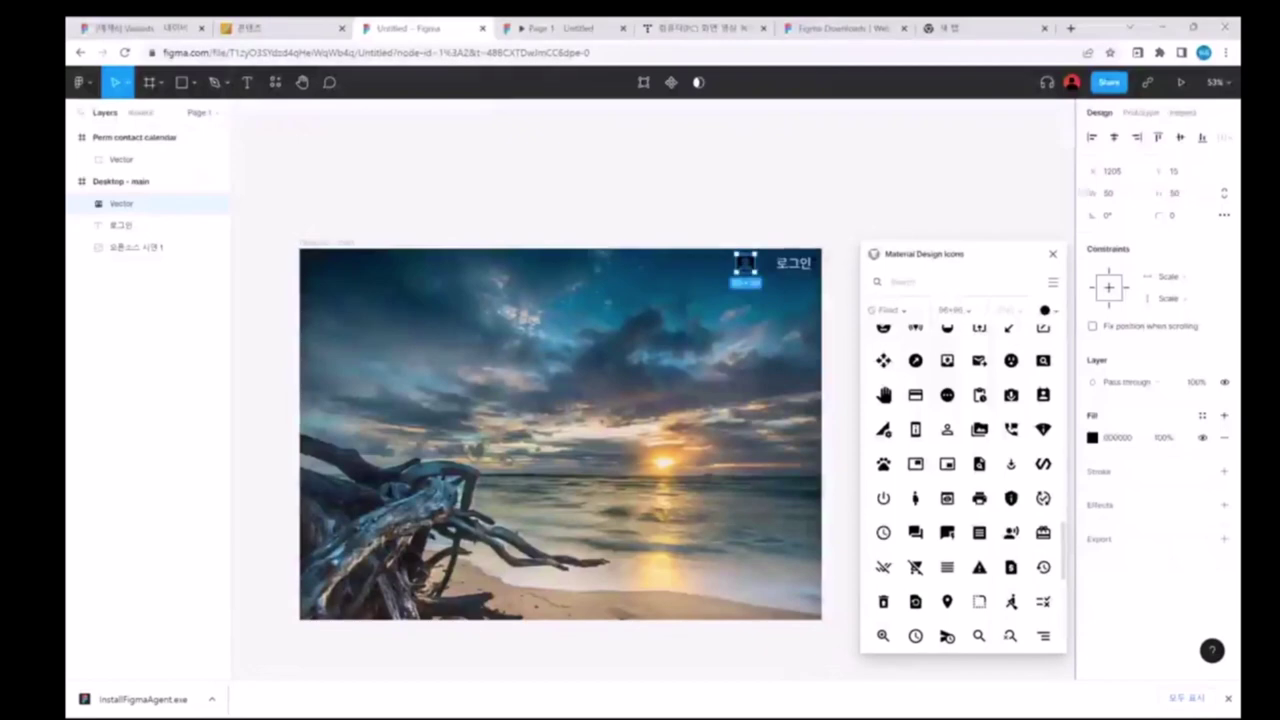
{"action": "left_click", "coordinate": [940, 160]}
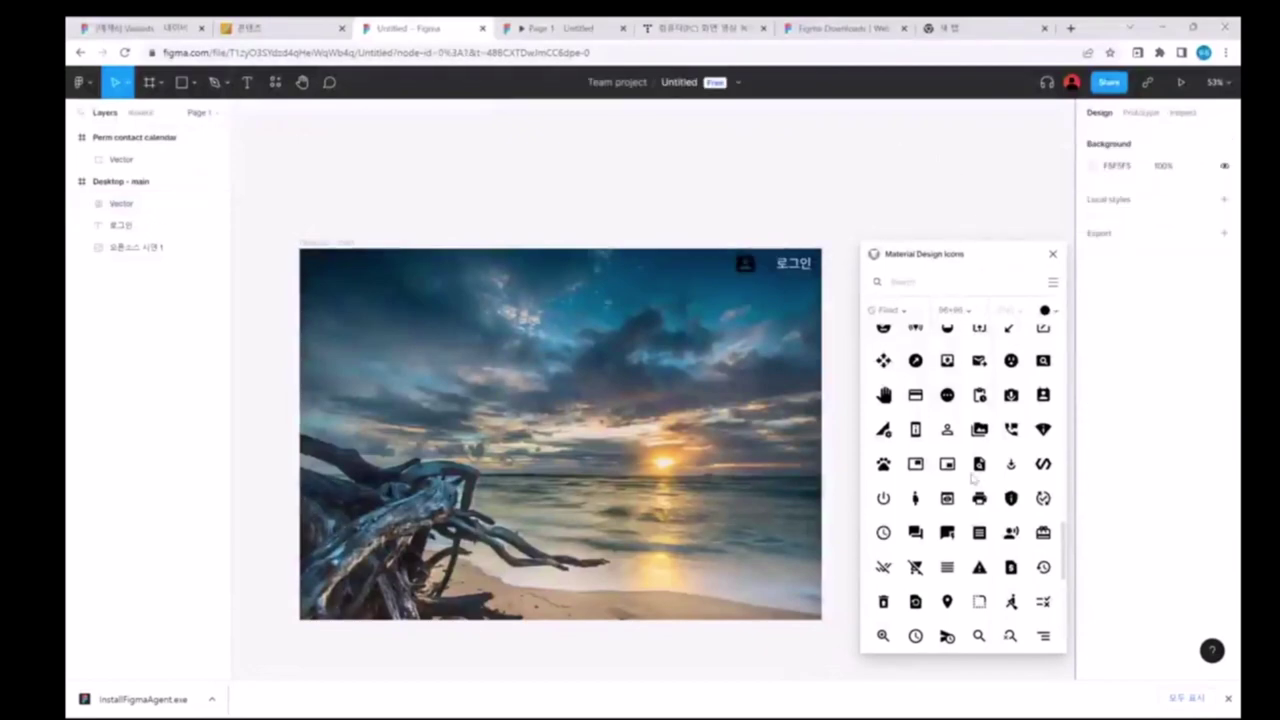
Step: Change the contact icon's fill to white (FFFFFF) and close the icon plugin
{"action": "double_click", "coordinate": [745, 263]}
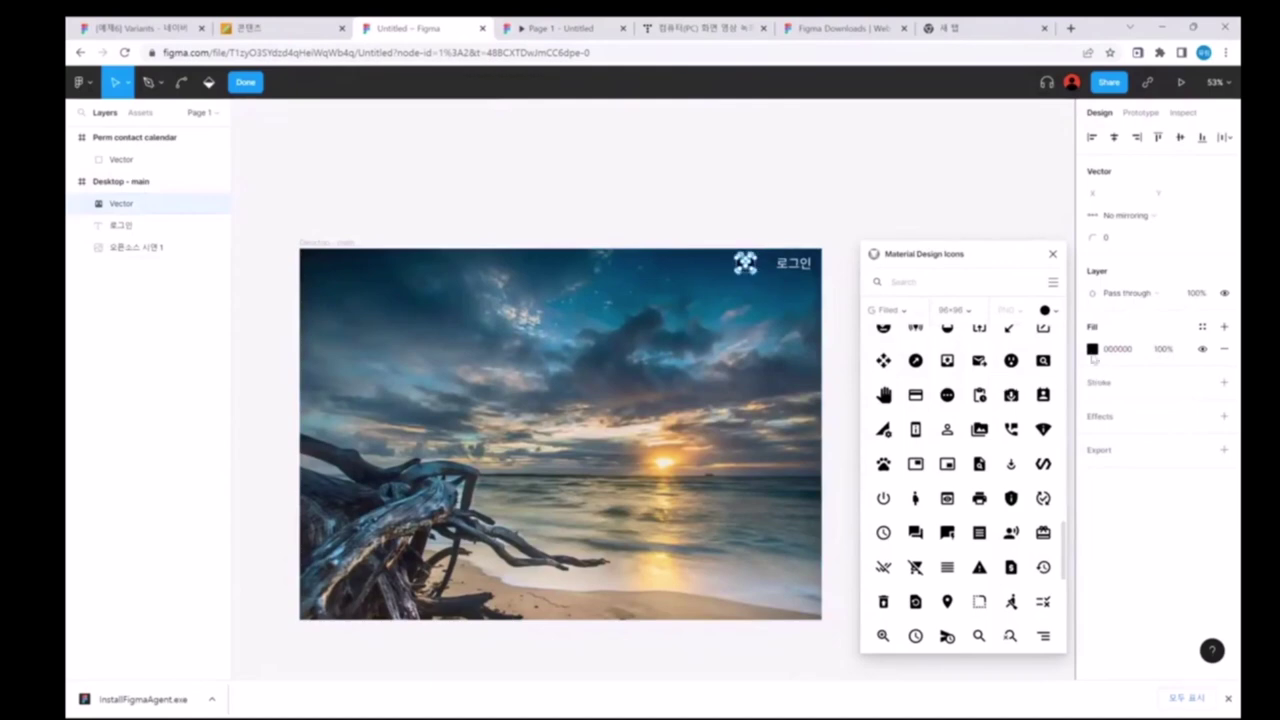
{"action": "left_click", "coordinate": [1092, 350]}
{"action": "left_click", "coordinate": [1054, 254]}
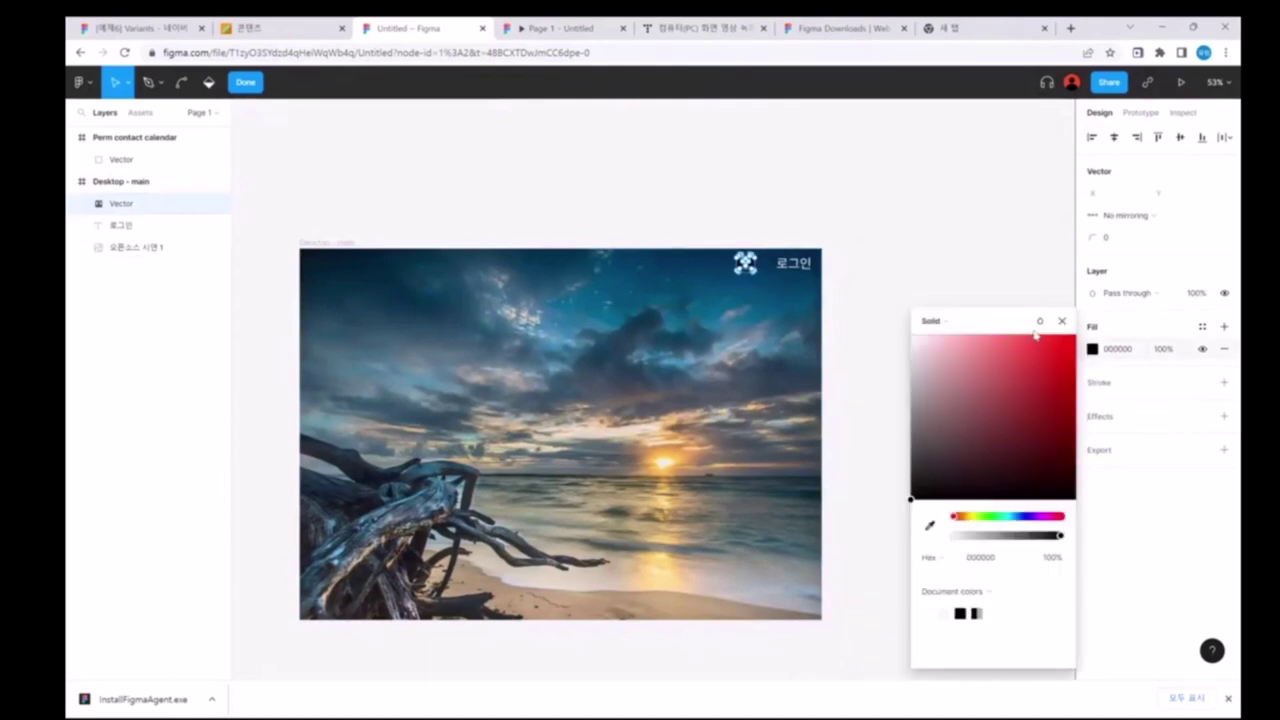
{"action": "left_click_drag", "start_coordinate": [1037, 337], "coordinate": [898, 334]}
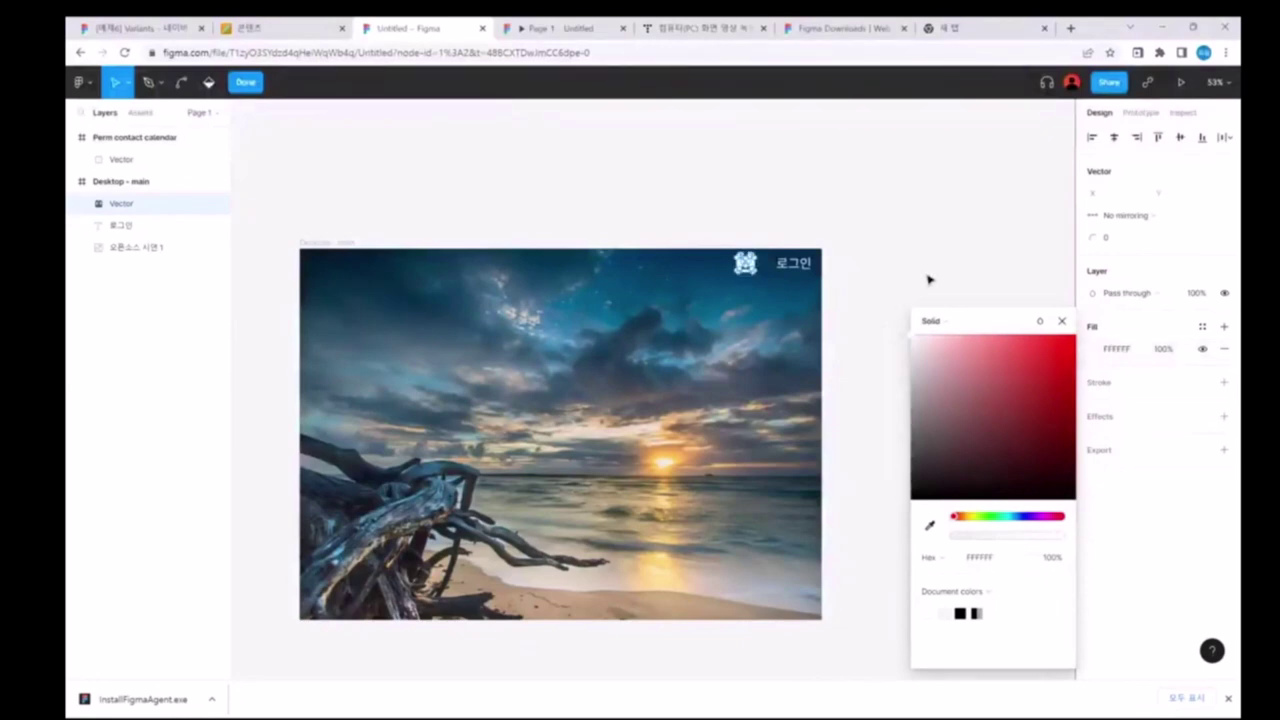
{"action": "left_click", "coordinate": [1061, 322]}
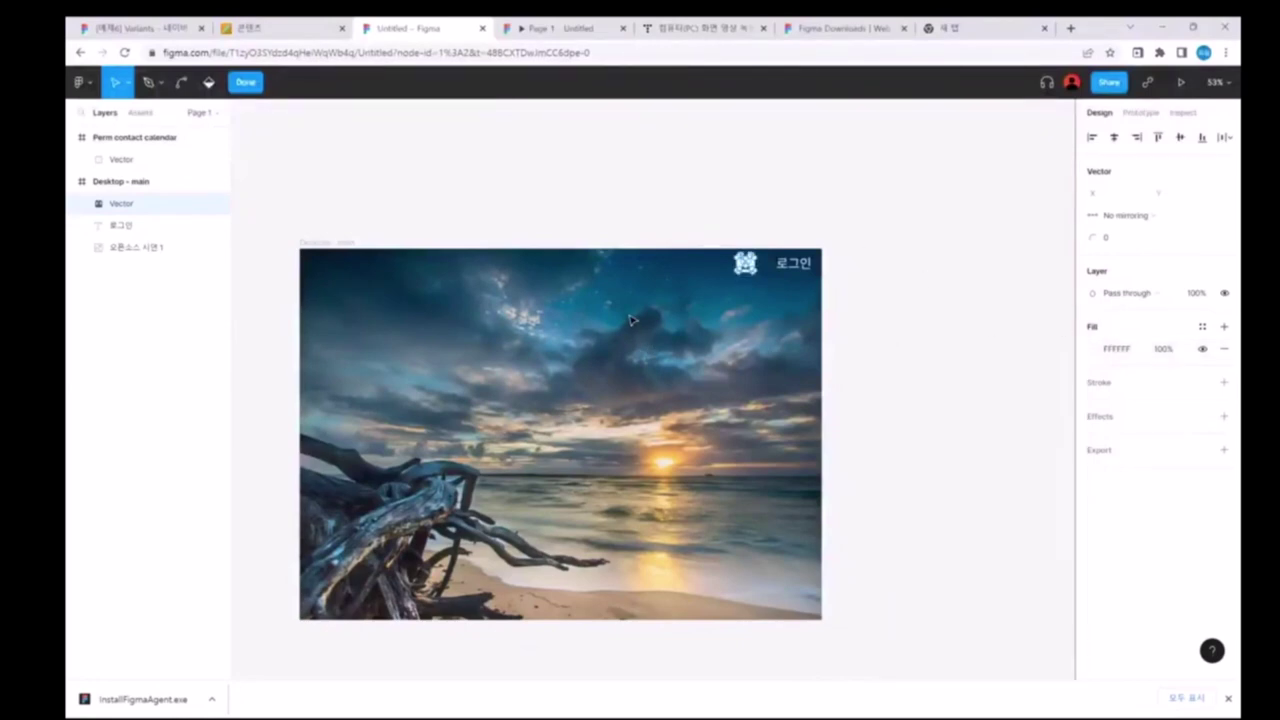
{"action": "key", "text": "Escape"}
{"action": "left_click", "coordinate": [158, 246]}
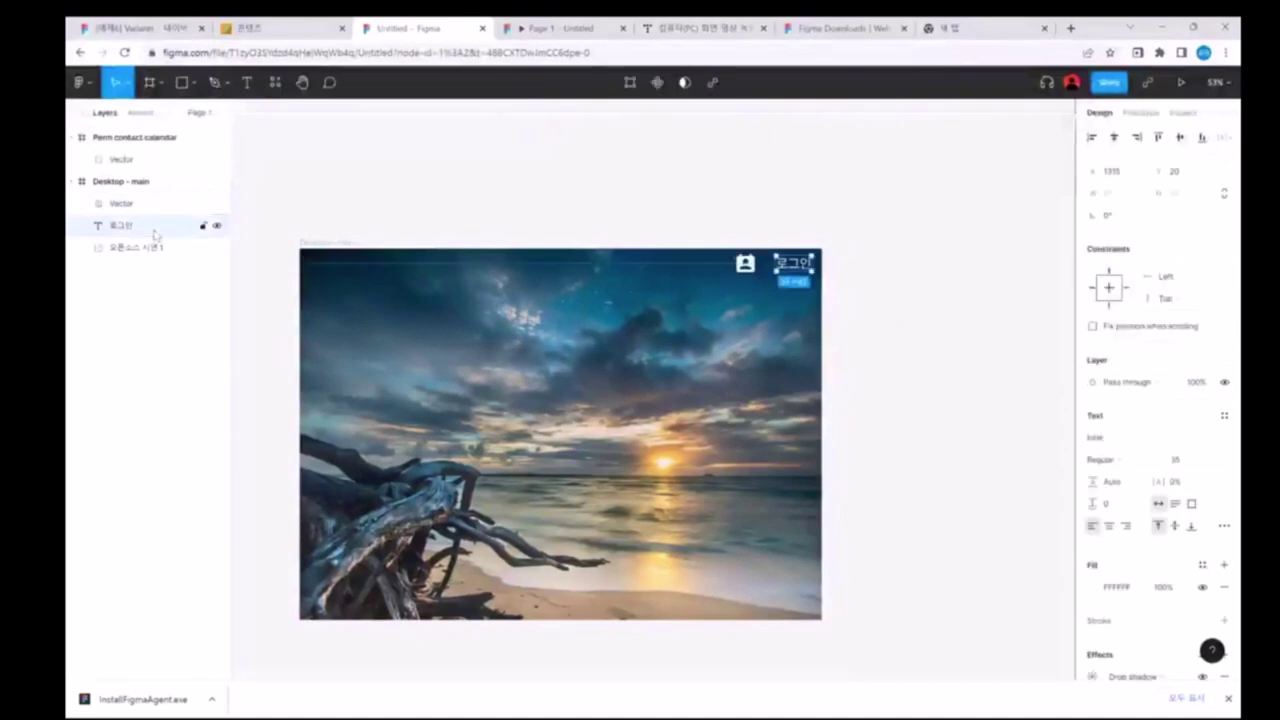
{"action": "left_click", "coordinate": [871, 272]}
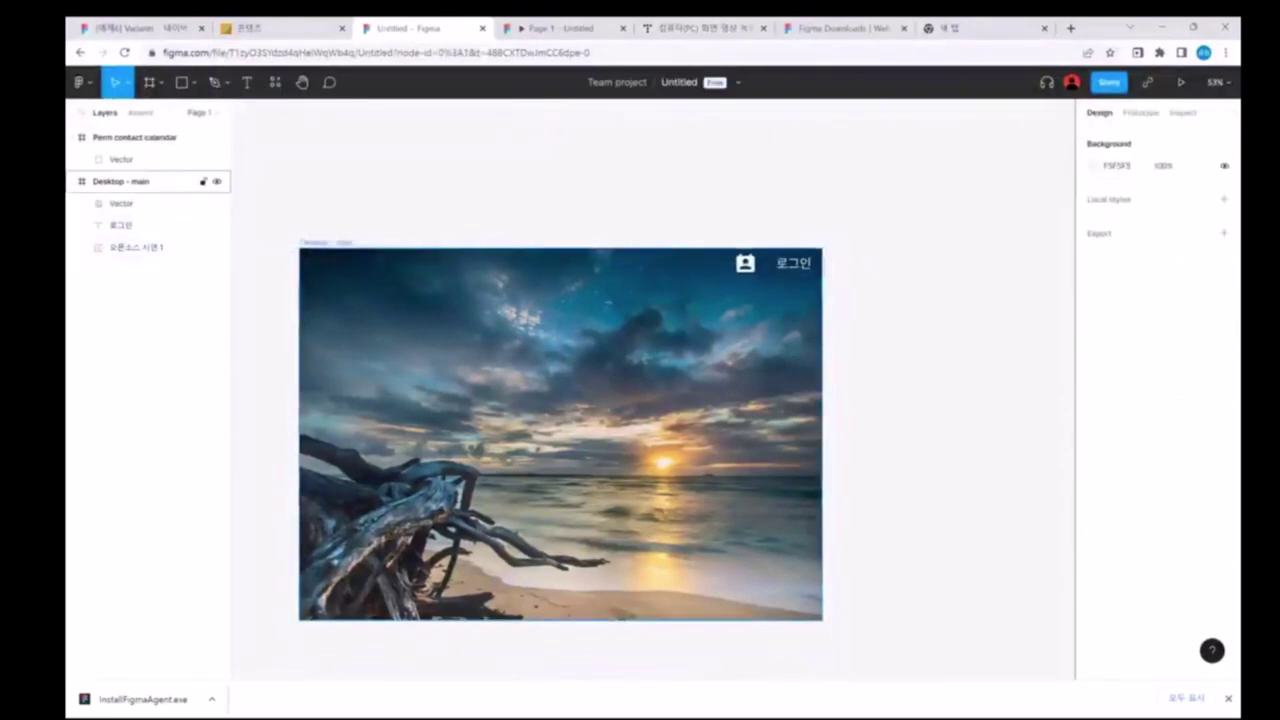
Step: Add a 'Hello, World!' text box on the left side of the beach image
{"action": "left_click", "coordinate": [250, 83]}
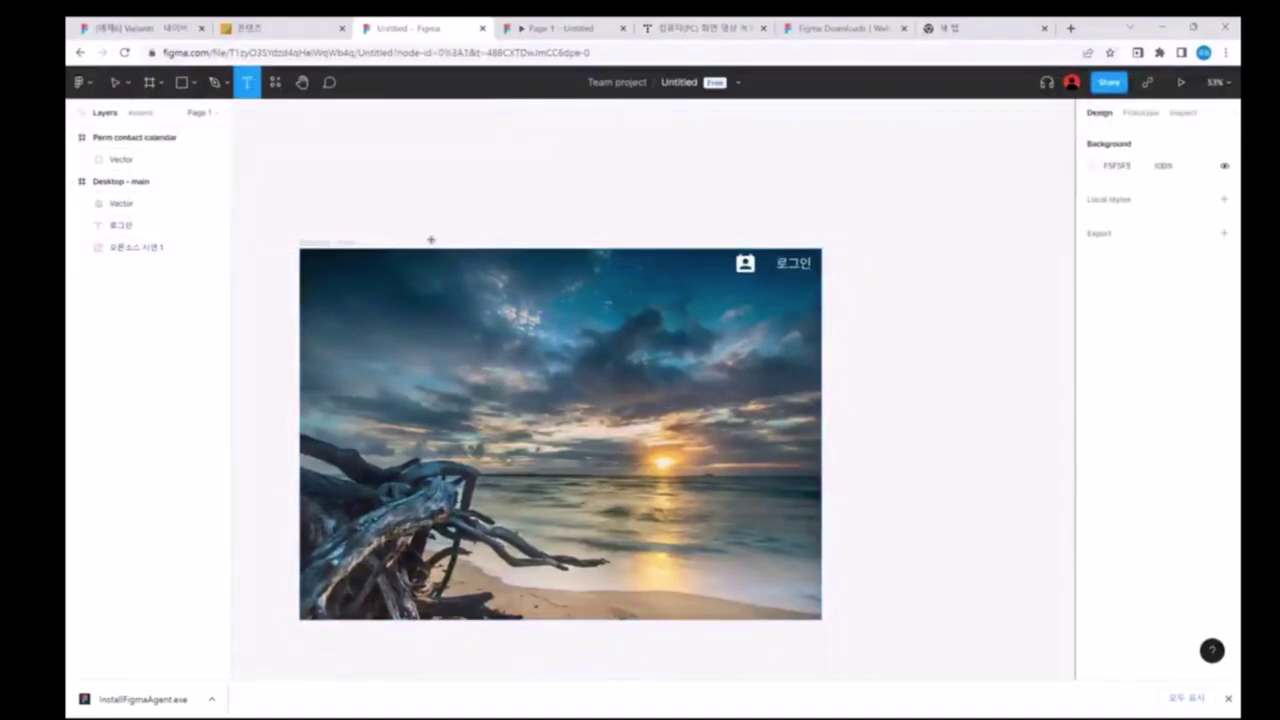
{"action": "left_click", "coordinate": [428, 367]}
{"action": "type", "text": "H"}
{"action": "key", "text": "BackSpace"}
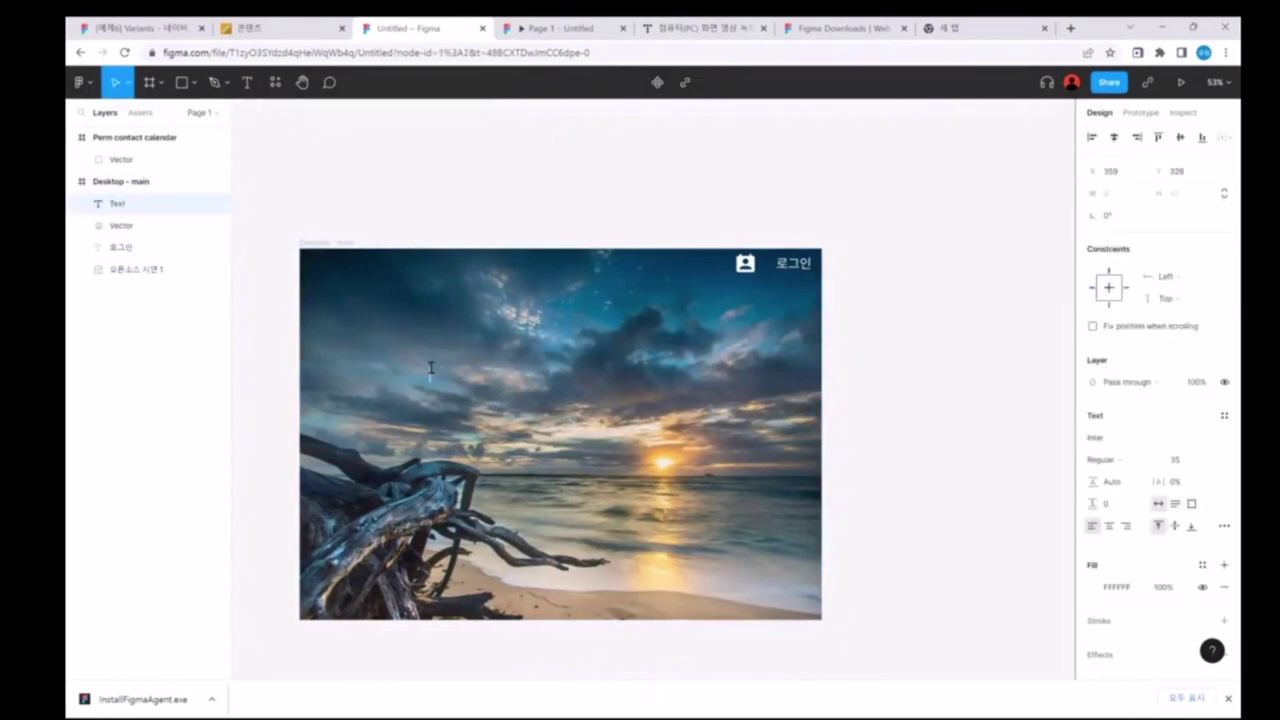
{"action": "type", "text": "Hello"}
{"action": "type", "text": "lo, Worl"}
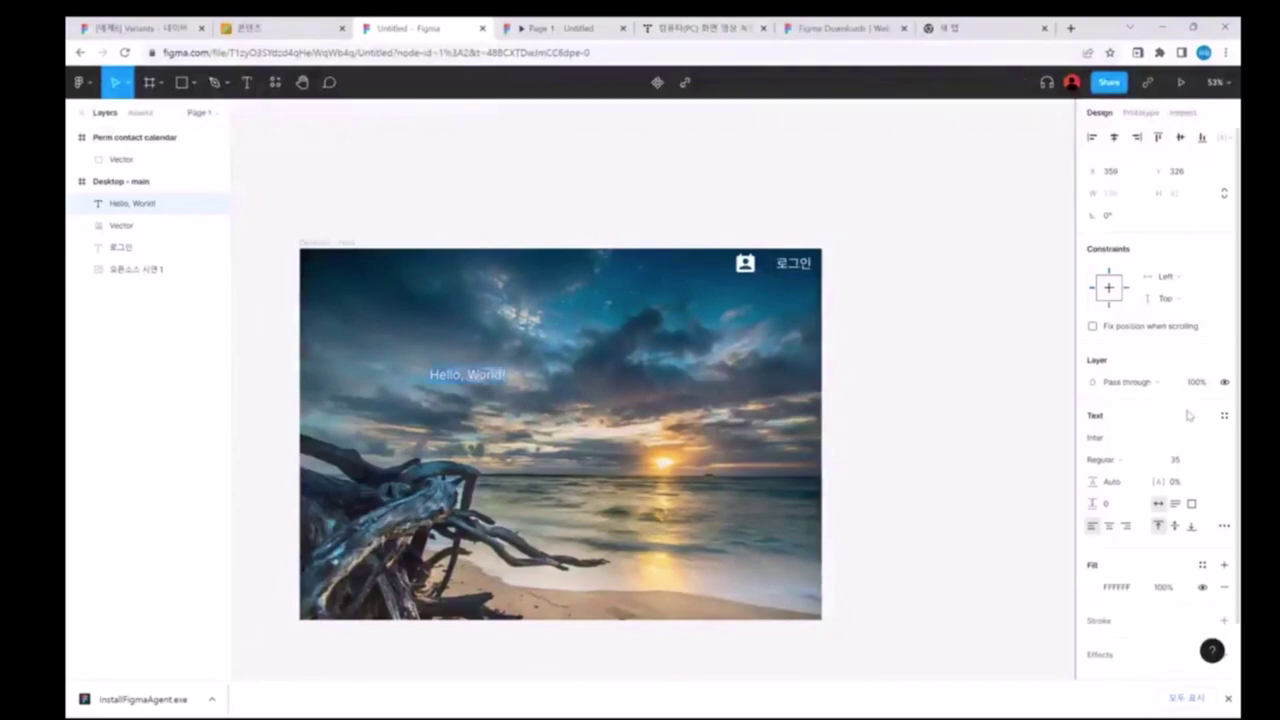
Step: Set the heading's font size to 70
{"action": "left_click", "coordinate": [1188, 459]}
{"action": "type", "text": "50"}
{"action": "key", "text": "Return"}
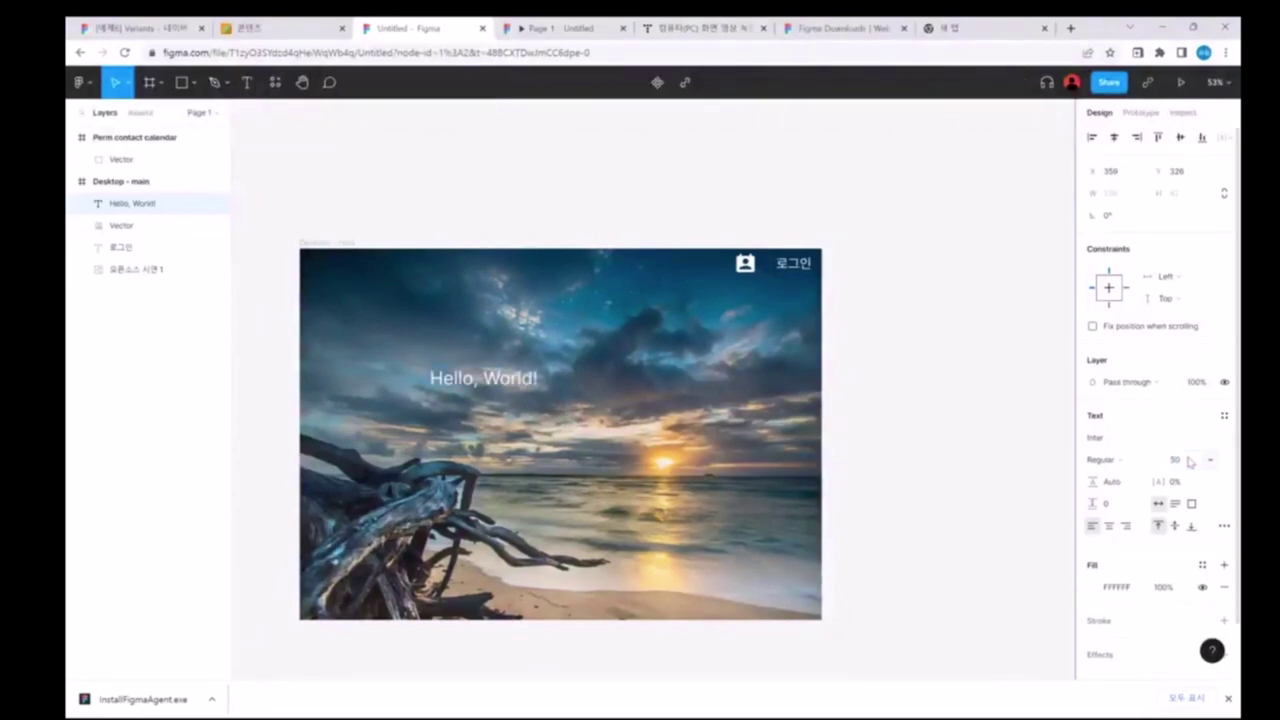
{"action": "left_click", "coordinate": [1188, 459]}
{"action": "type", "text": "0"}
{"action": "key", "text": "Return"}
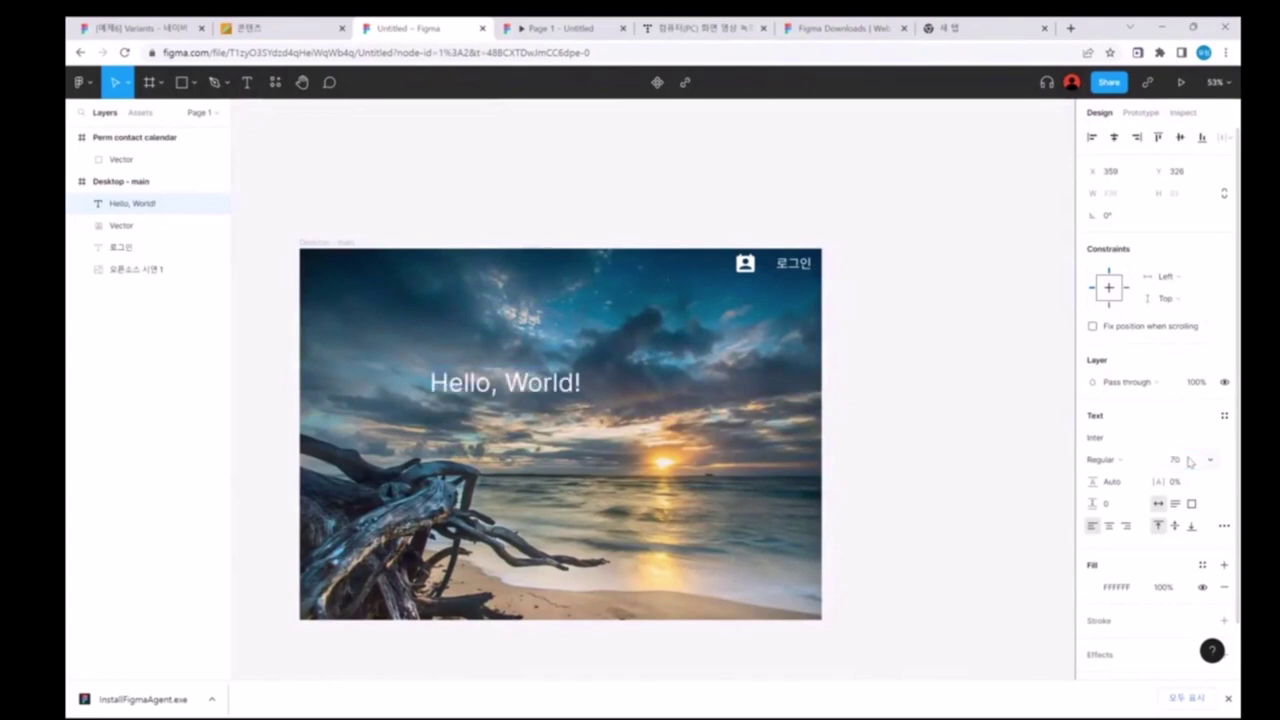
Step: Make the Hello, World! heading Bold and deselect it
{"action": "left_click", "coordinate": [1136, 461]}
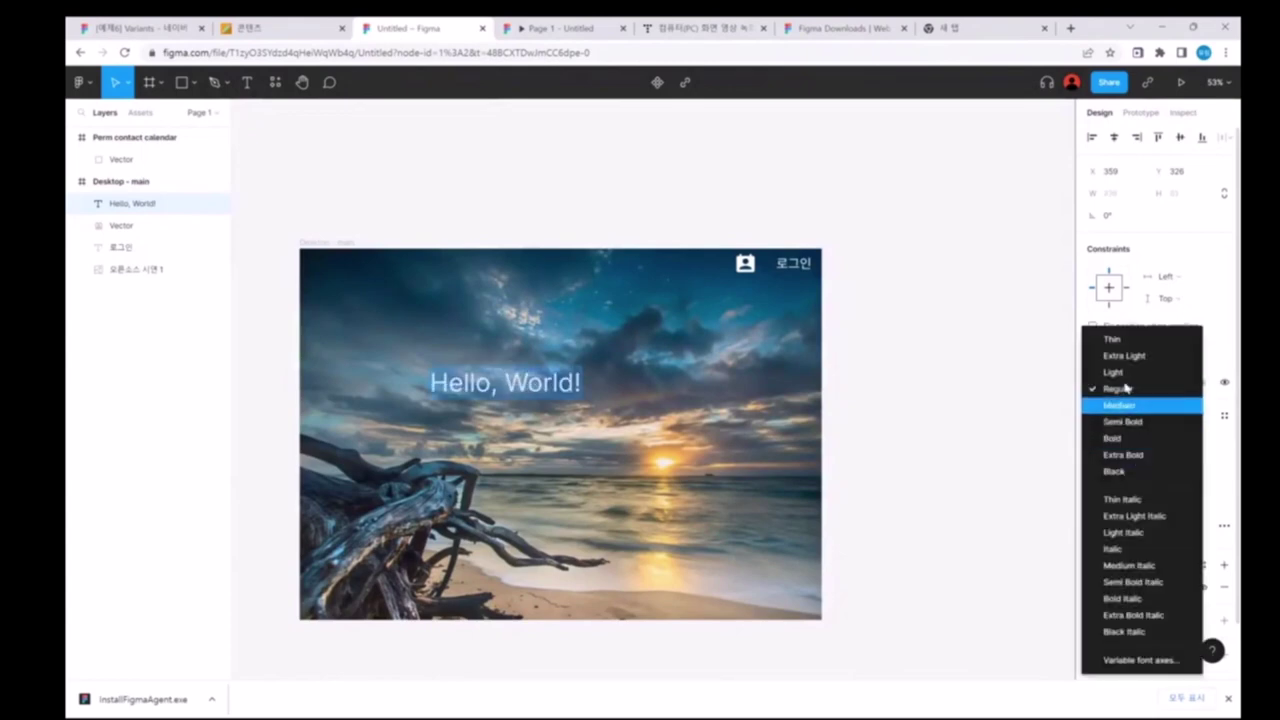
{"action": "key", "text": "Escape"}
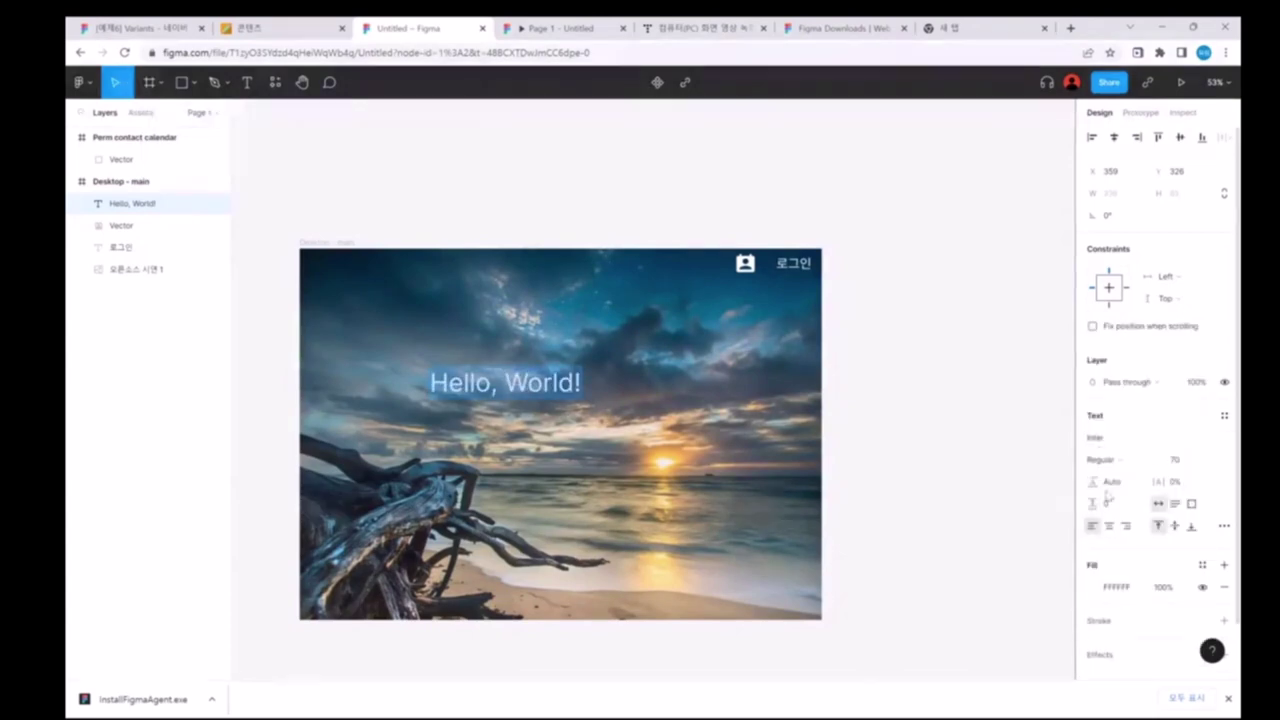
{"action": "left_click", "coordinate": [1127, 460]}
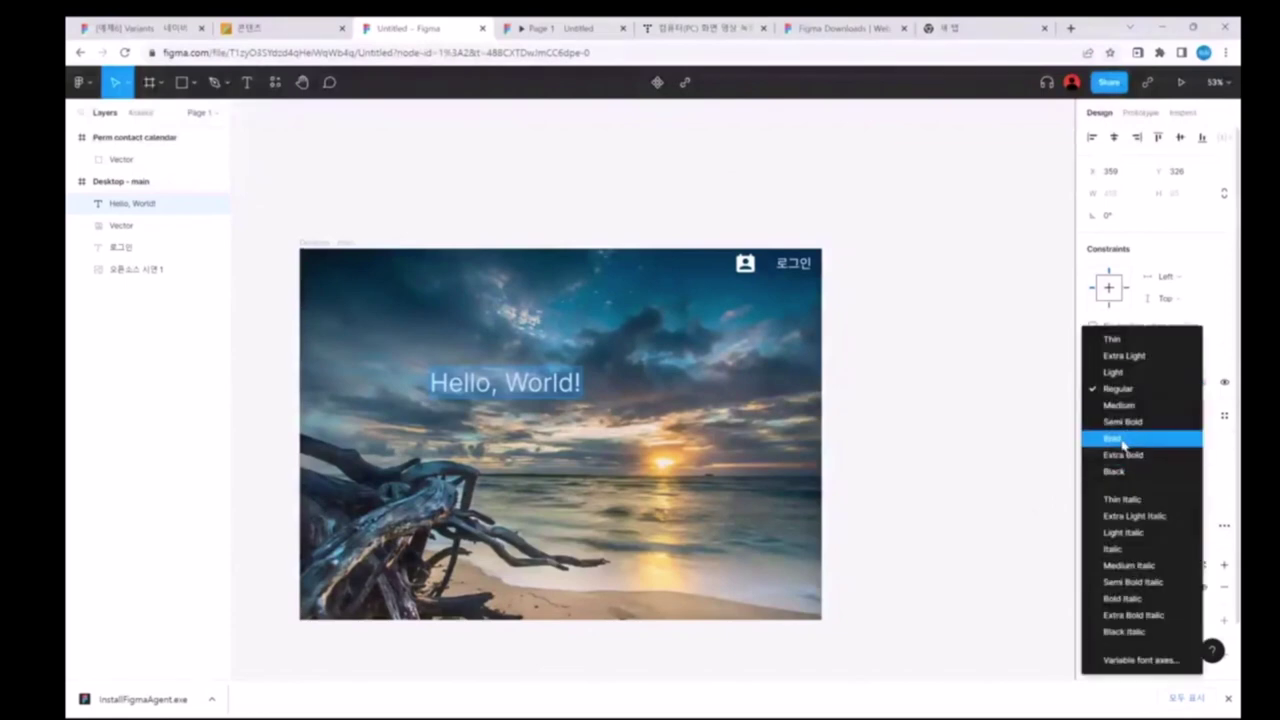
{"action": "left_click", "coordinate": [1122, 440]}
{"action": "key", "text": "Return"}
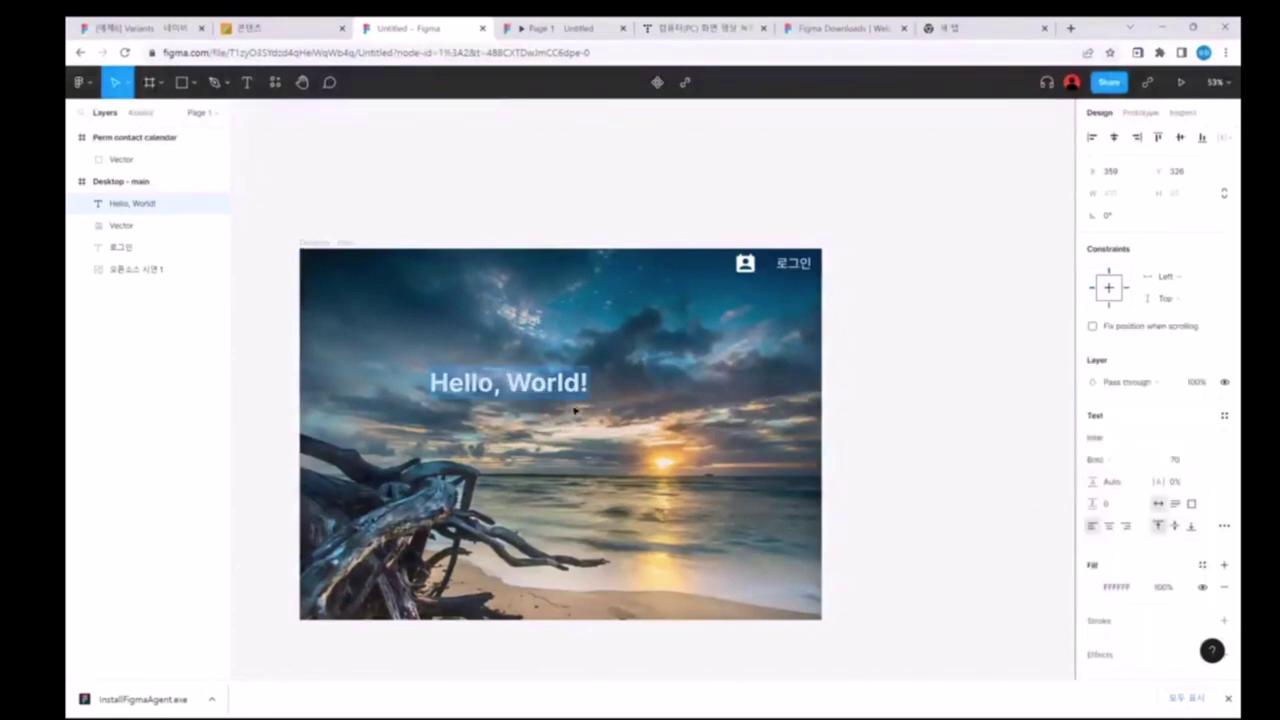
{"action": "key", "text": "Escape"}
{"action": "left_click", "coordinate": [1023, 466]}
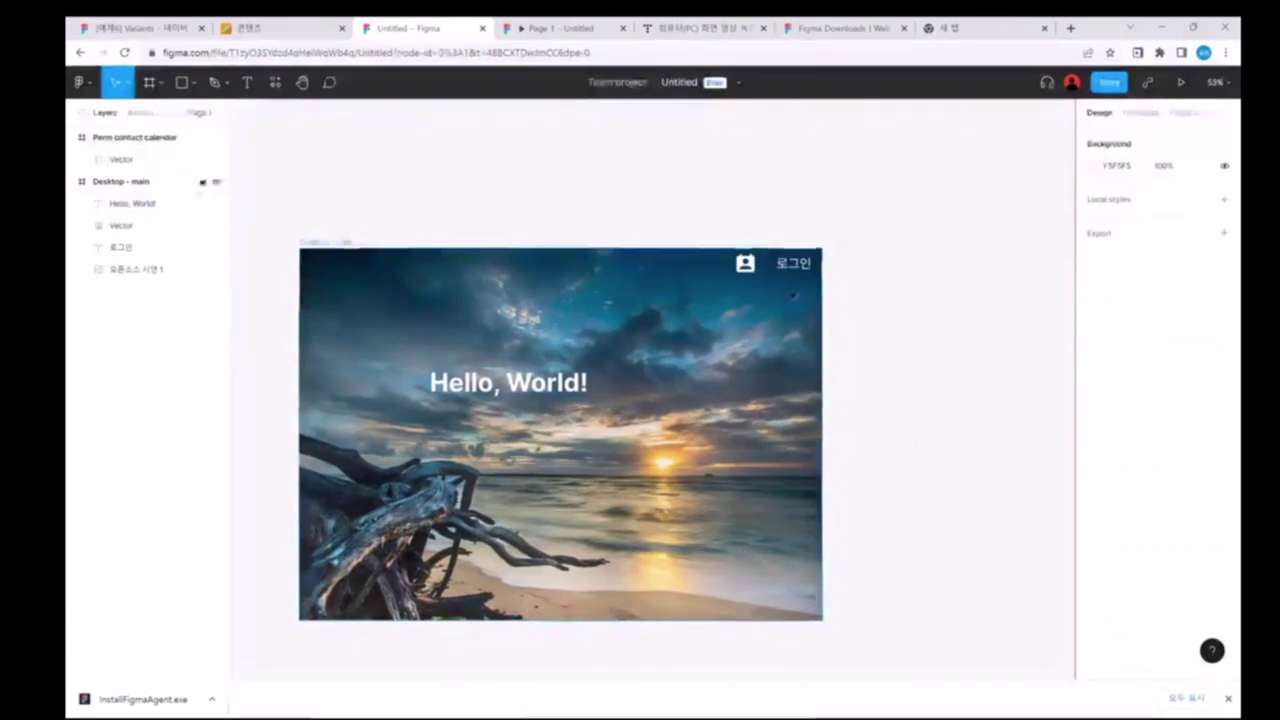
Step: Delete the Material contact icon and launch the Icons8 plugin
{"action": "left_click", "coordinate": [745, 263]}
{"action": "key", "text": "Delete"}
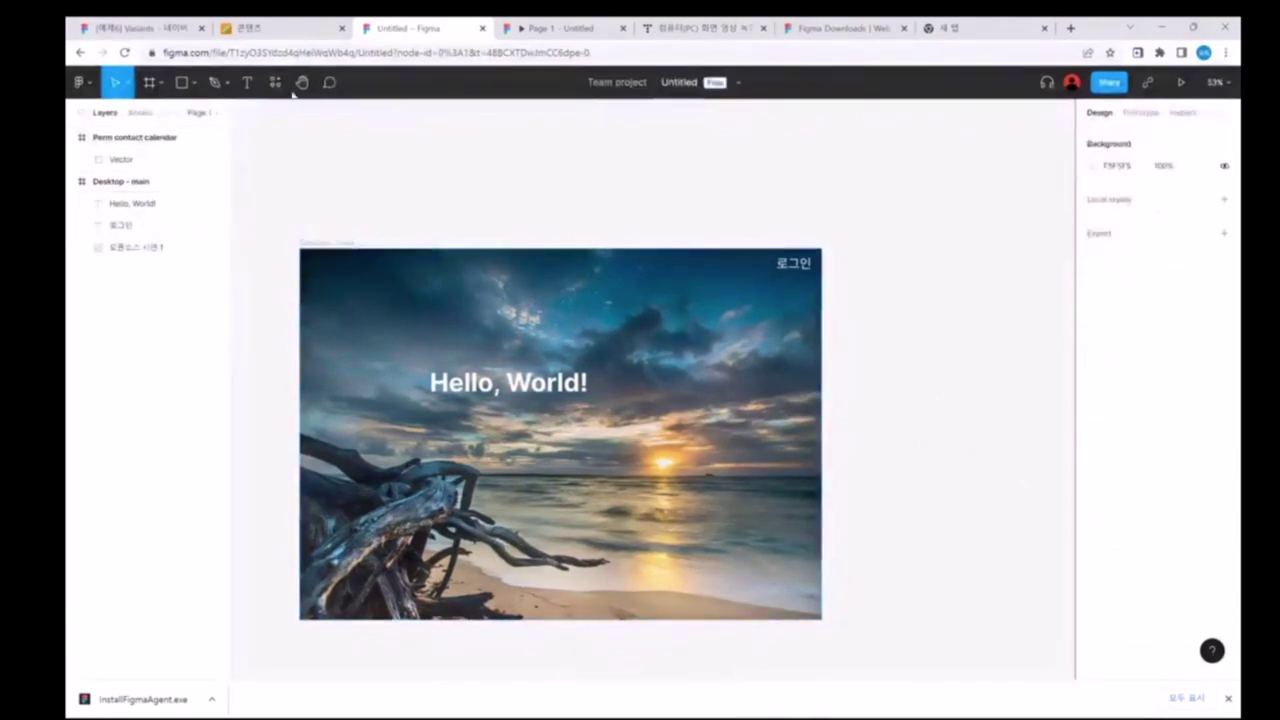
{"action": "left_click", "coordinate": [275, 84]}
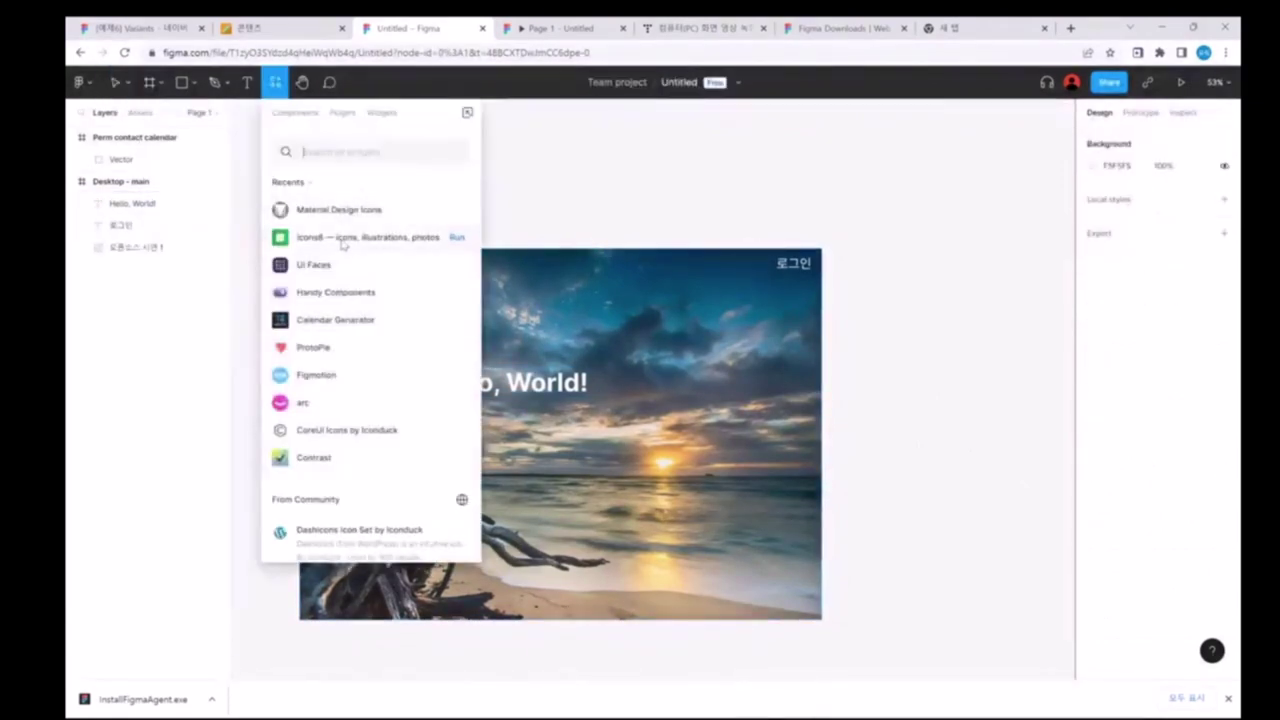
{"action": "left_click", "coordinate": [395, 238]}
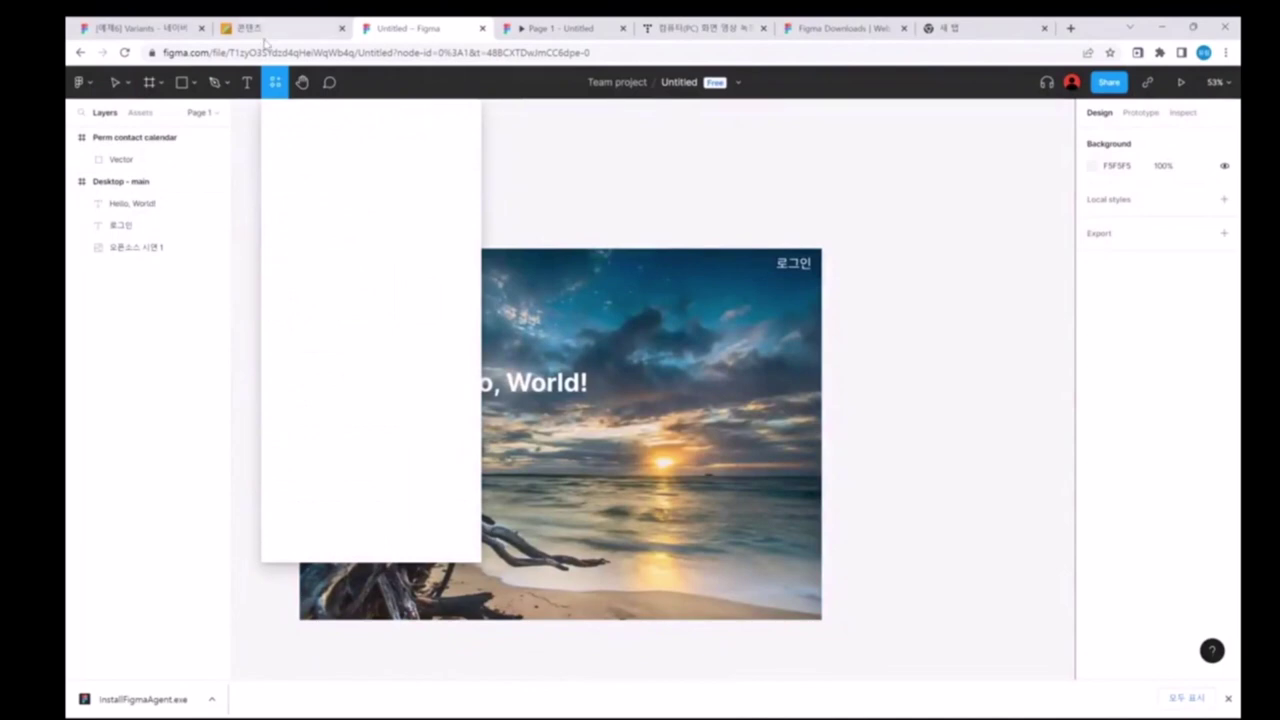
{"action": "left_click", "coordinate": [281, 88]}
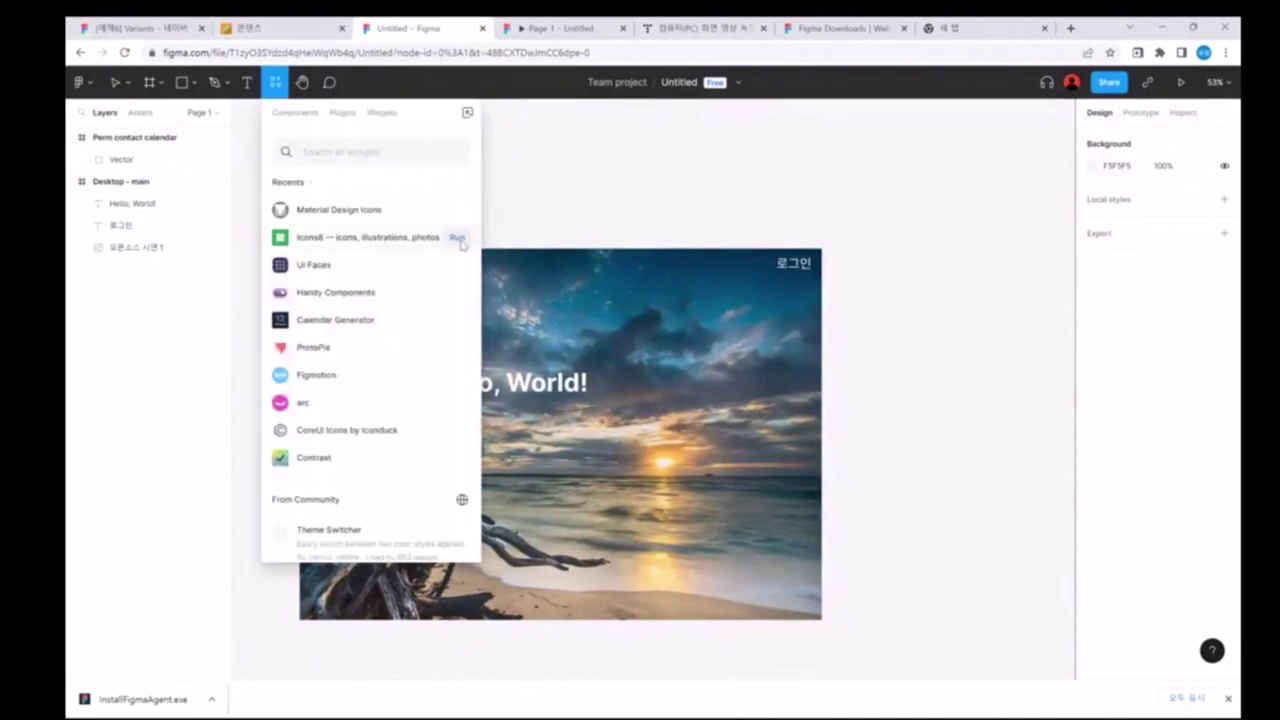
{"action": "left_click", "coordinate": [463, 245]}
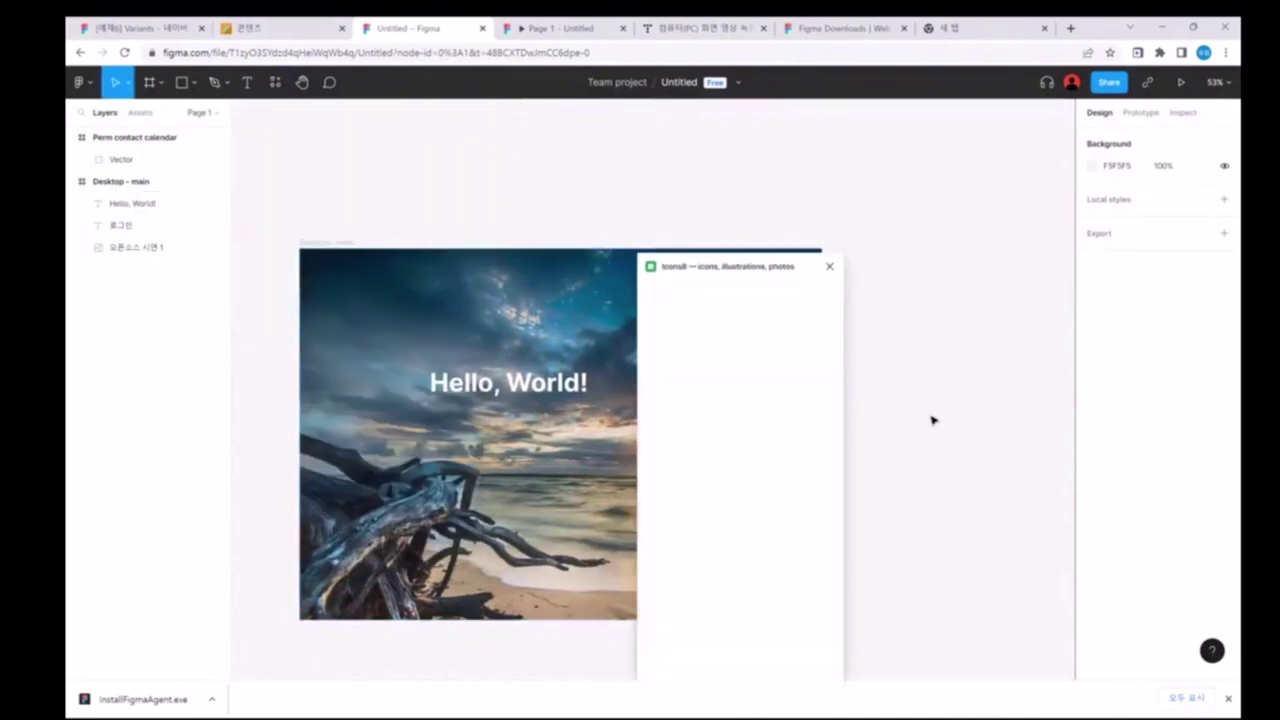
Step: Move the Icons8 window aside and scroll to the clock, lock and contacts icons
{"action": "left_click_drag", "start_coordinate": [757, 262], "coordinate": [967, 184]}
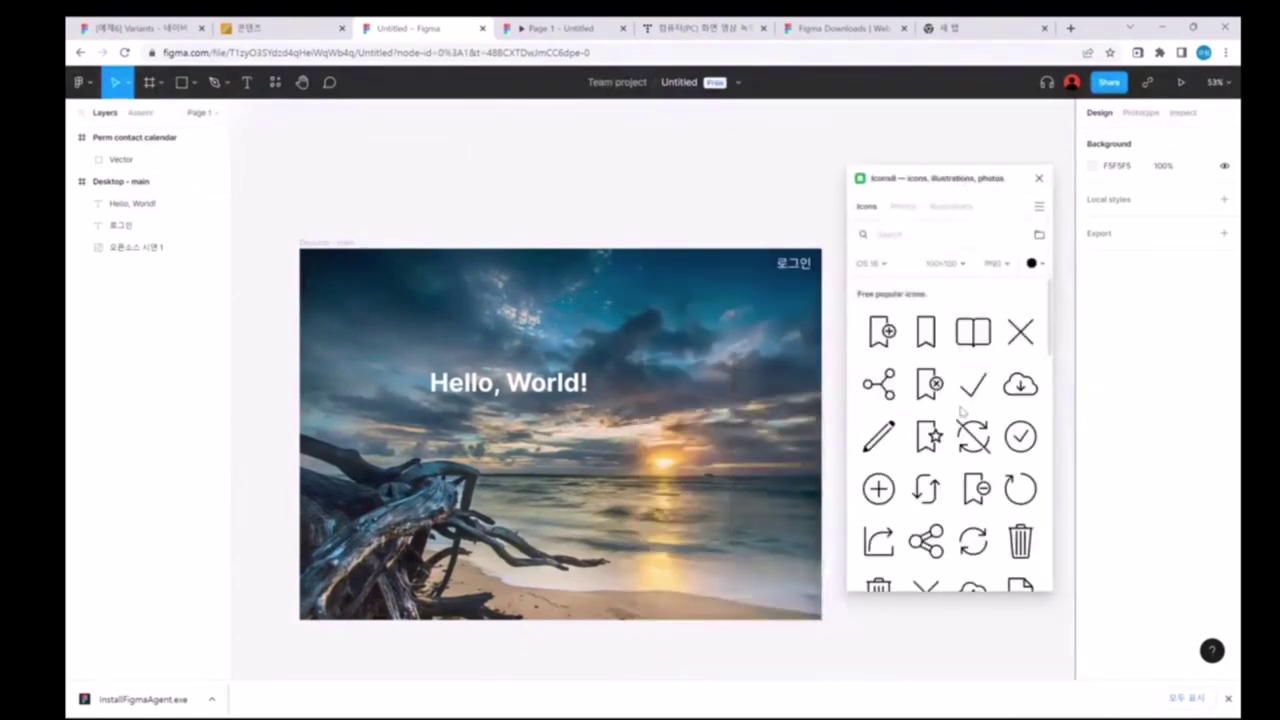
{"action": "scroll", "coordinate": [961, 411], "scroll_direction": "down", "scroll_amount": 1}
{"action": "scroll", "coordinate": [960, 390], "scroll_direction": "down", "scroll_amount": 1}
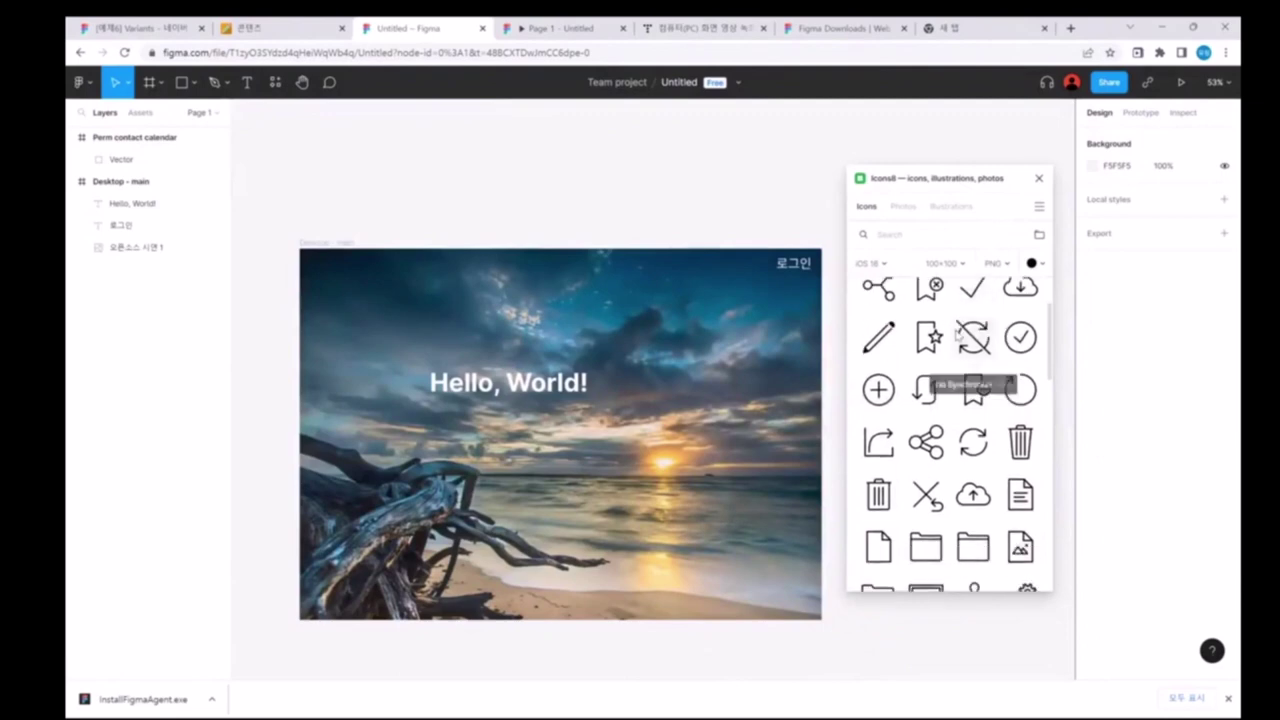
{"action": "scroll", "coordinate": [957, 340], "scroll_direction": "down", "scroll_amount": 3}
{"action": "scroll", "coordinate": [957, 336], "scroll_direction": "down", "scroll_amount": 2}
{"action": "scroll", "coordinate": [930, 336], "scroll_direction": "down", "scroll_amount": 1}
{"action": "scroll", "coordinate": [900, 336], "scroll_direction": "down", "scroll_amount": 1}
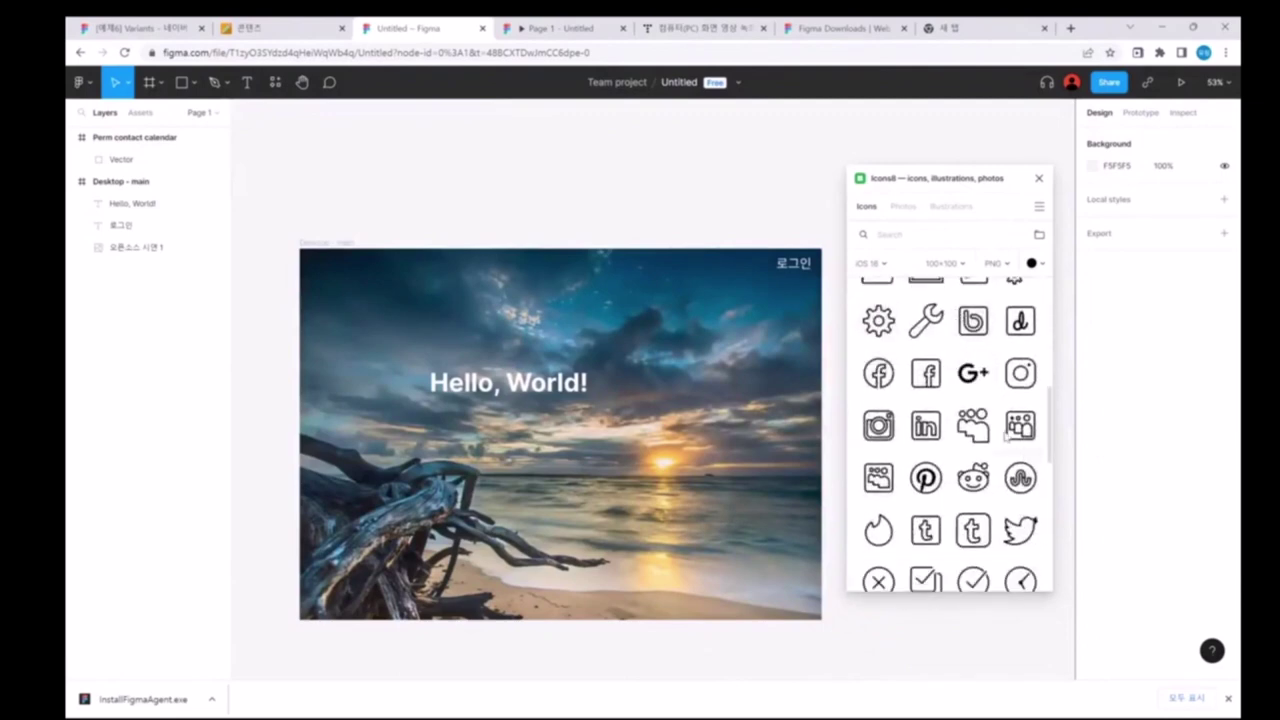
{"action": "scroll", "coordinate": [960, 430], "scroll_direction": "up", "scroll_amount": 1}
{"action": "scroll", "coordinate": [908, 420], "scroll_direction": "down", "scroll_amount": 6}
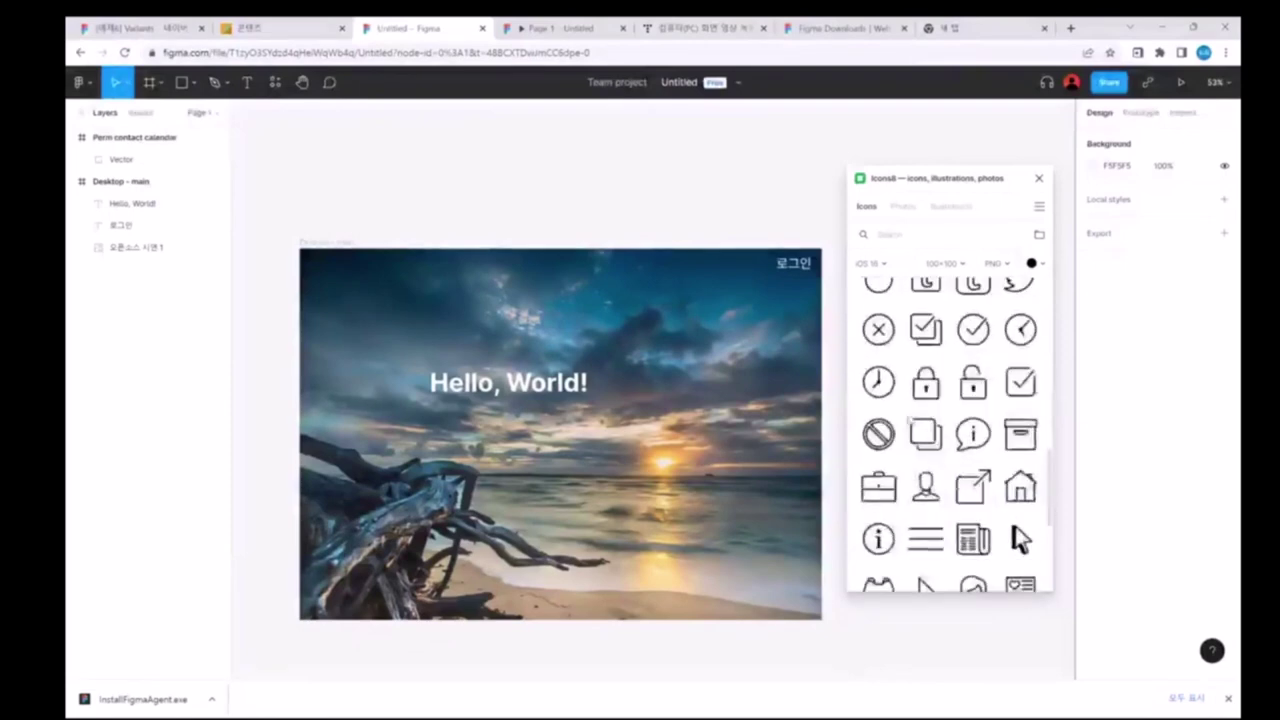
Step: Insert the Icons8 Contacts icon beside 로그인 and size it 50×50
{"action": "left_click", "coordinate": [928, 485]}
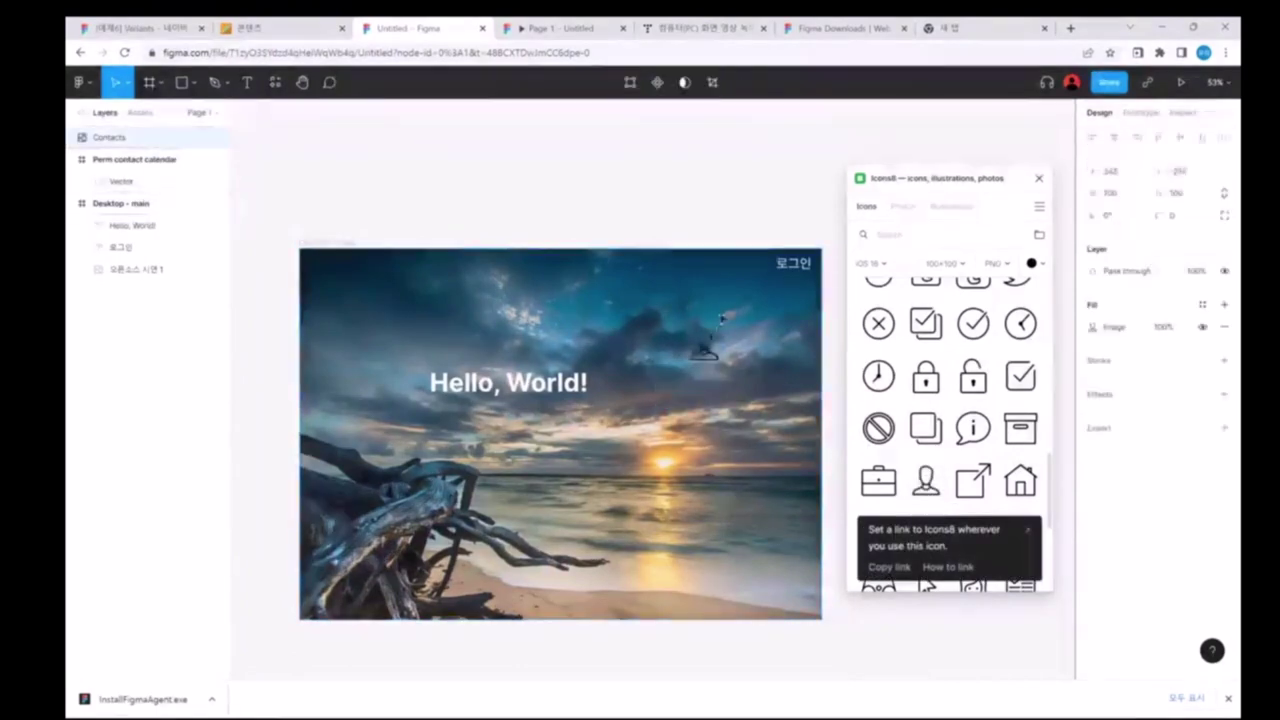
{"action": "left_click_drag", "start_coordinate": [722, 317], "coordinate": [752, 283]}
{"action": "left_click", "coordinate": [1122, 198]}
{"action": "type", "text": "3"}
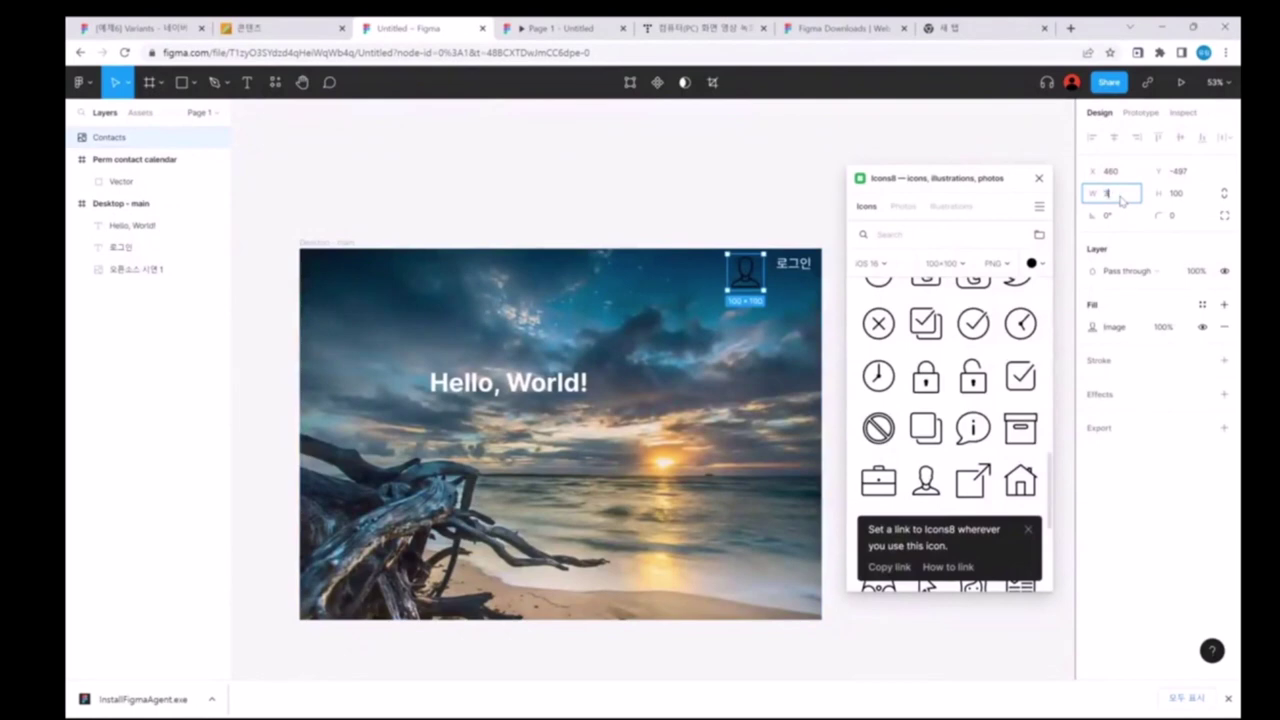
{"action": "type", "text": "0"}
{"action": "key", "text": "Return"}
{"action": "left_click", "coordinate": [1188, 194]}
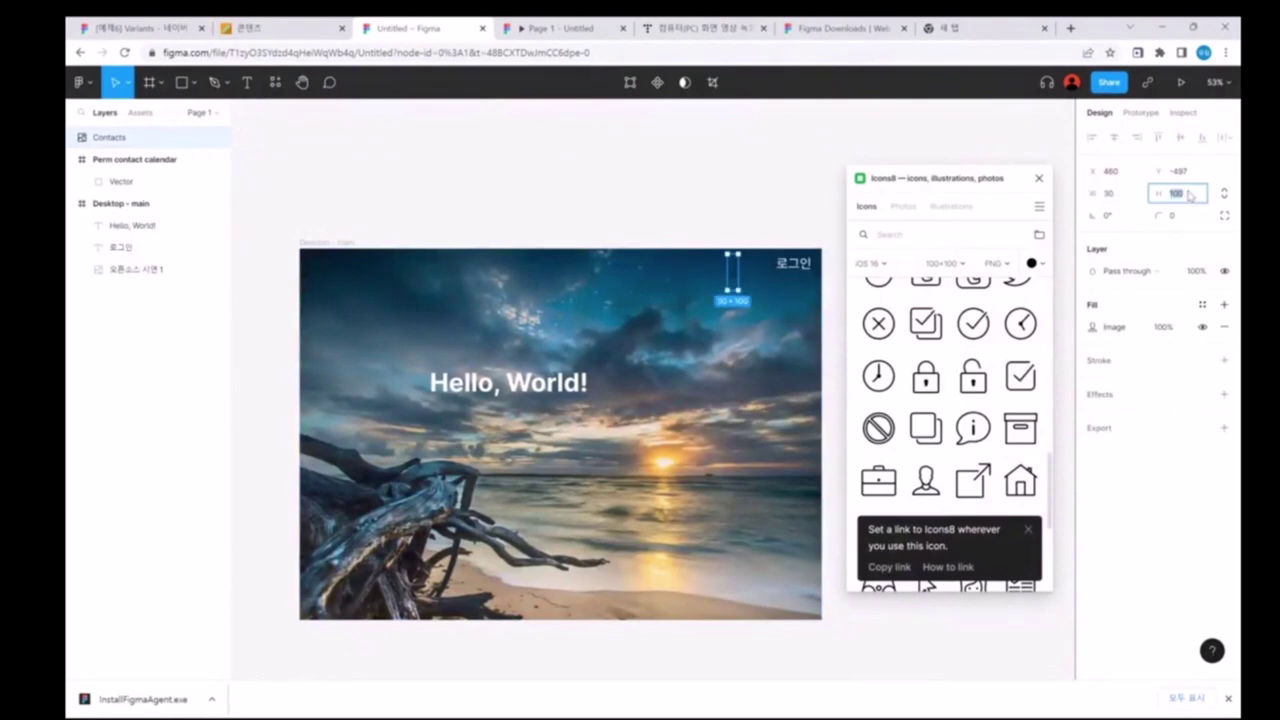
{"action": "type", "text": "30"}
{"action": "key", "text": "Return"}
{"action": "left_click", "coordinate": [1124, 197]}
{"action": "type", "text": "40"}
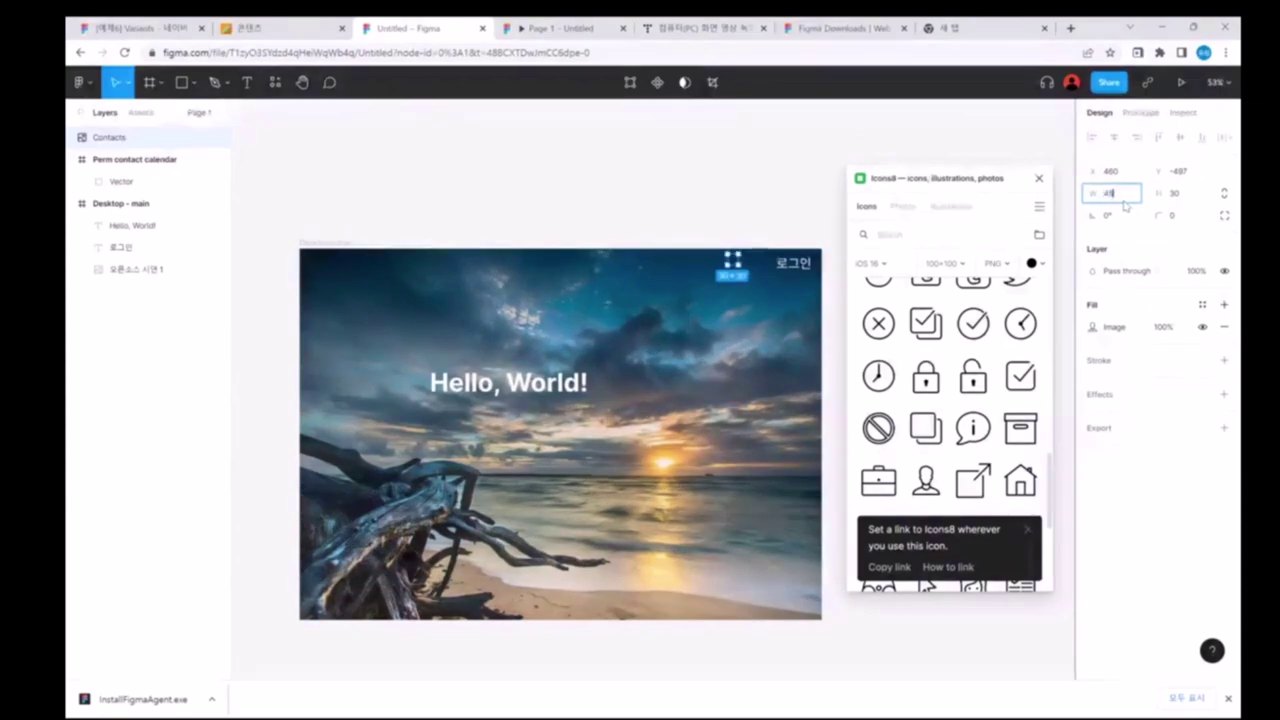
{"action": "key", "text": "Return"}
{"action": "left_click", "coordinate": [1106, 195]}
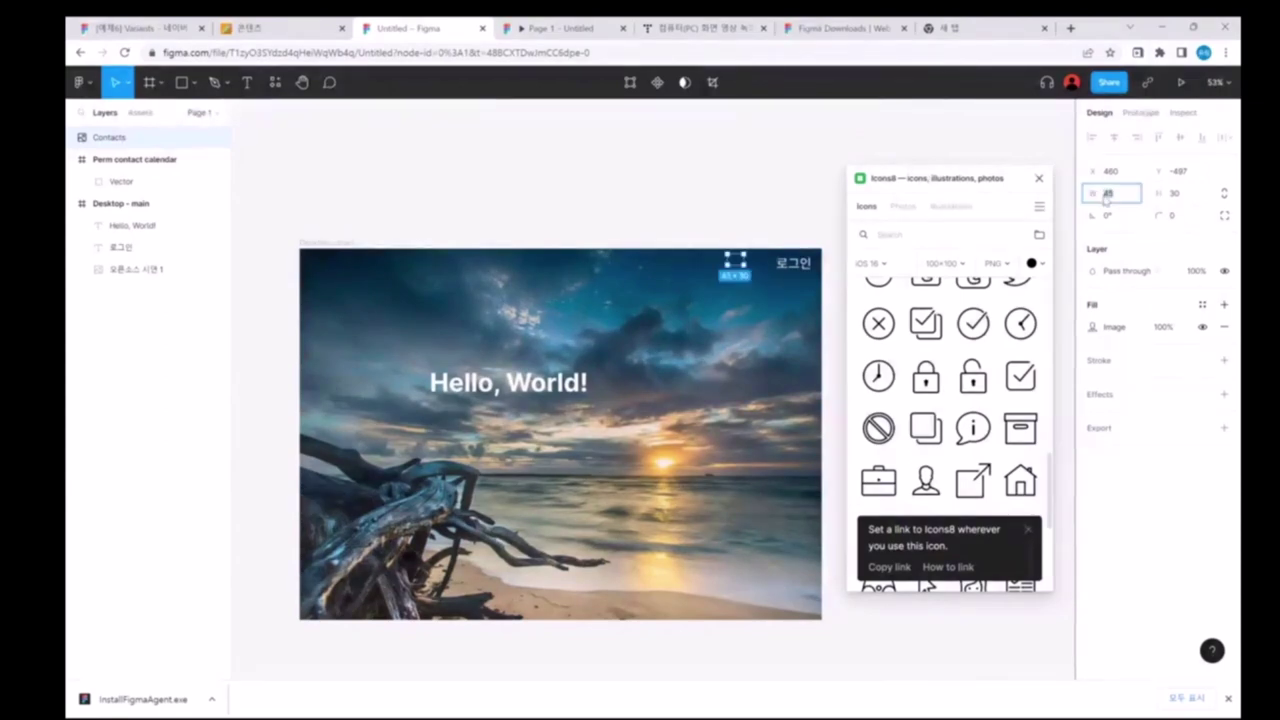
{"action": "type", "text": "30"}
{"action": "key", "text": "Return"}
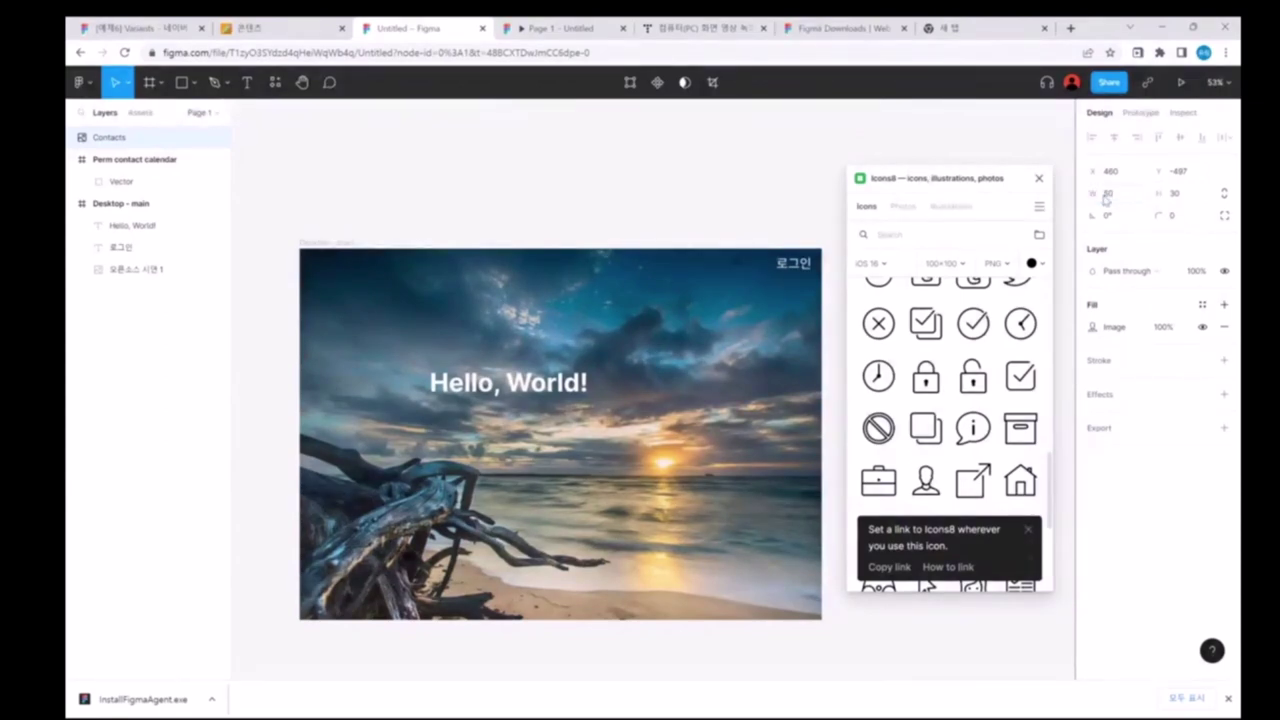
{"action": "left_click", "coordinate": [1186, 195]}
{"action": "type", "text": "0"}
{"action": "key", "text": "Return"}
Step: Try a pink stroke on the Contacts icon, undo it, and close Icons8
{"action": "left_click", "coordinate": [1117, 360]}
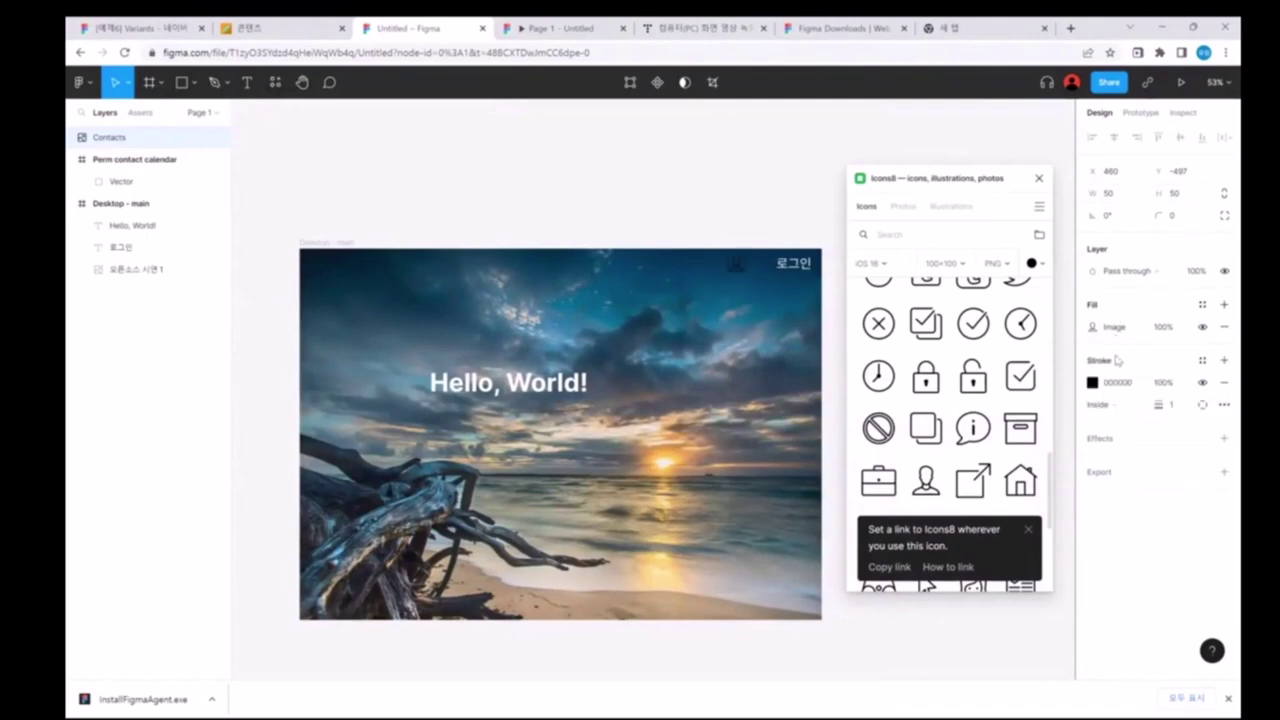
{"action": "left_click", "coordinate": [1093, 389]}
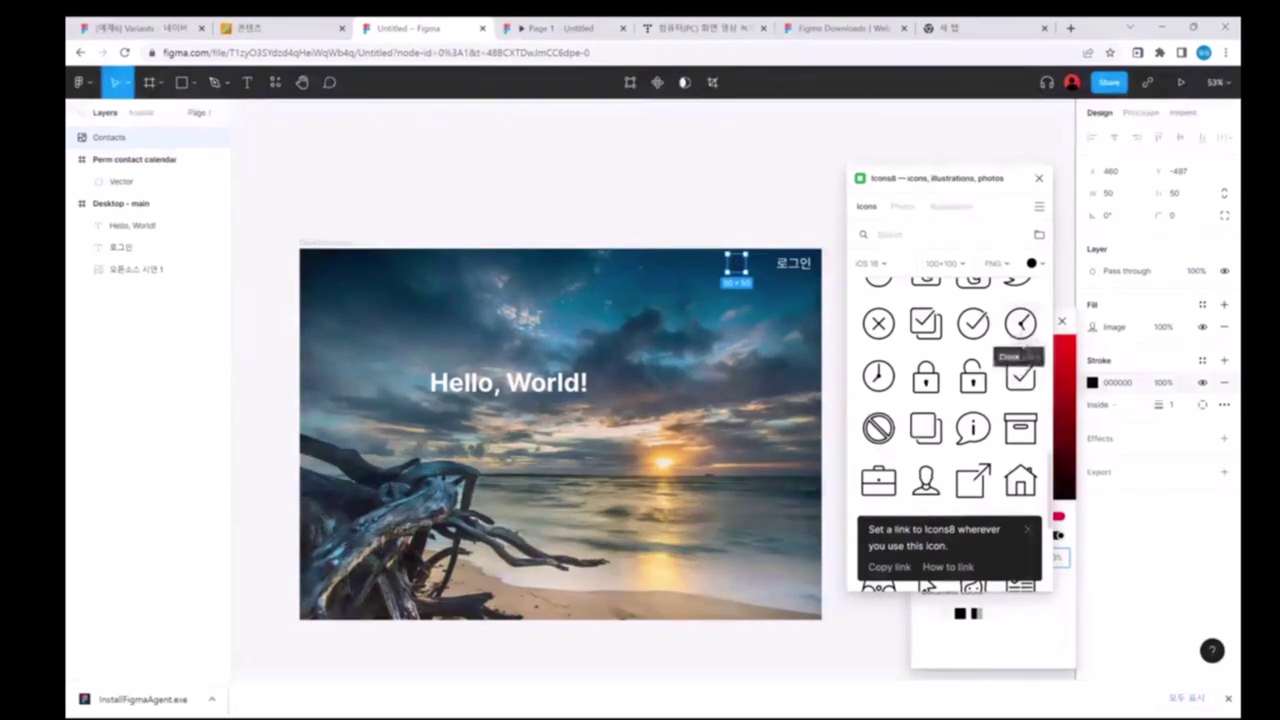
{"action": "left_click", "coordinate": [1039, 178]}
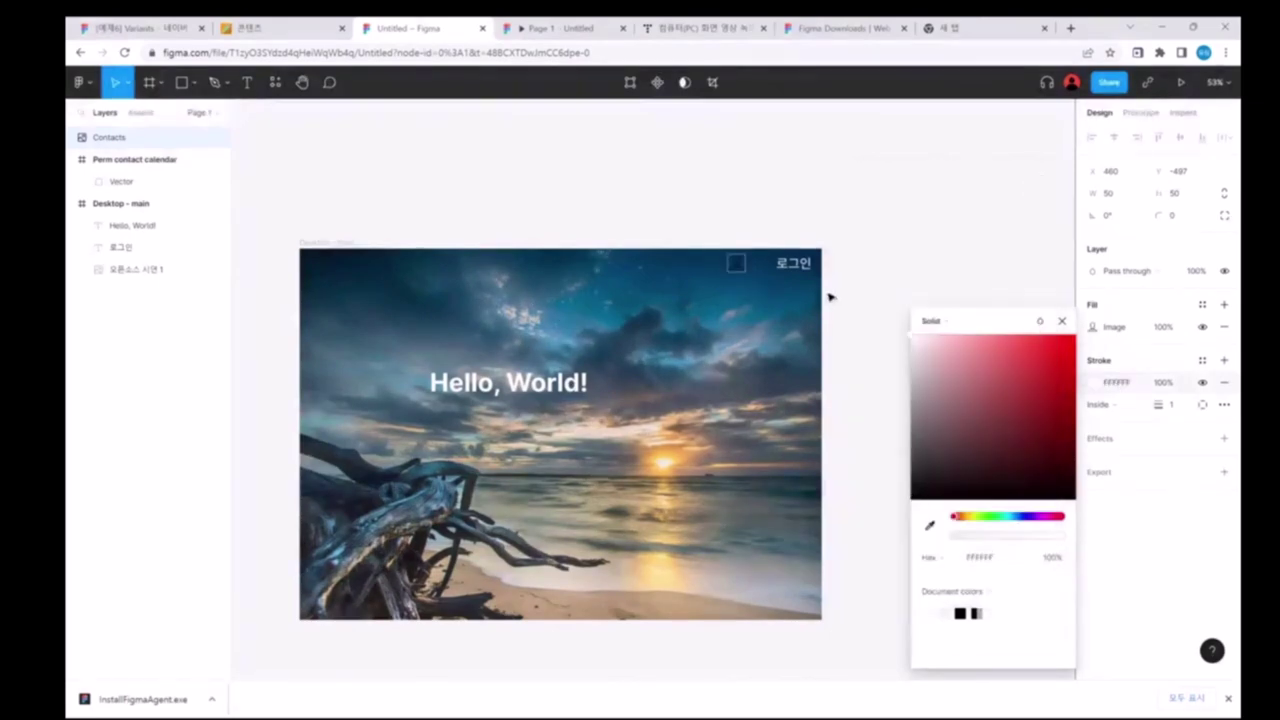
{"action": "left_click", "coordinate": [978, 365]}
{"action": "left_click", "coordinate": [925, 257]}
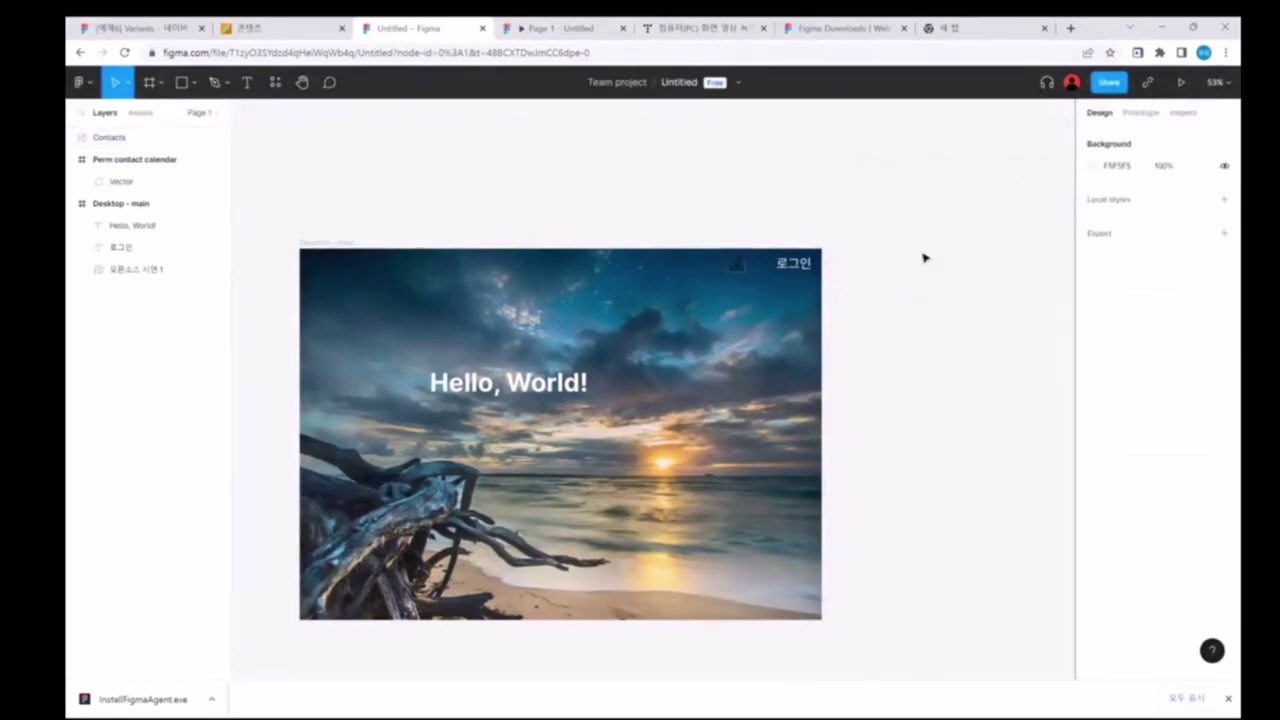
{"action": "left_click", "coordinate": [736, 262]}
{"action": "left_click", "coordinate": [908, 294]}
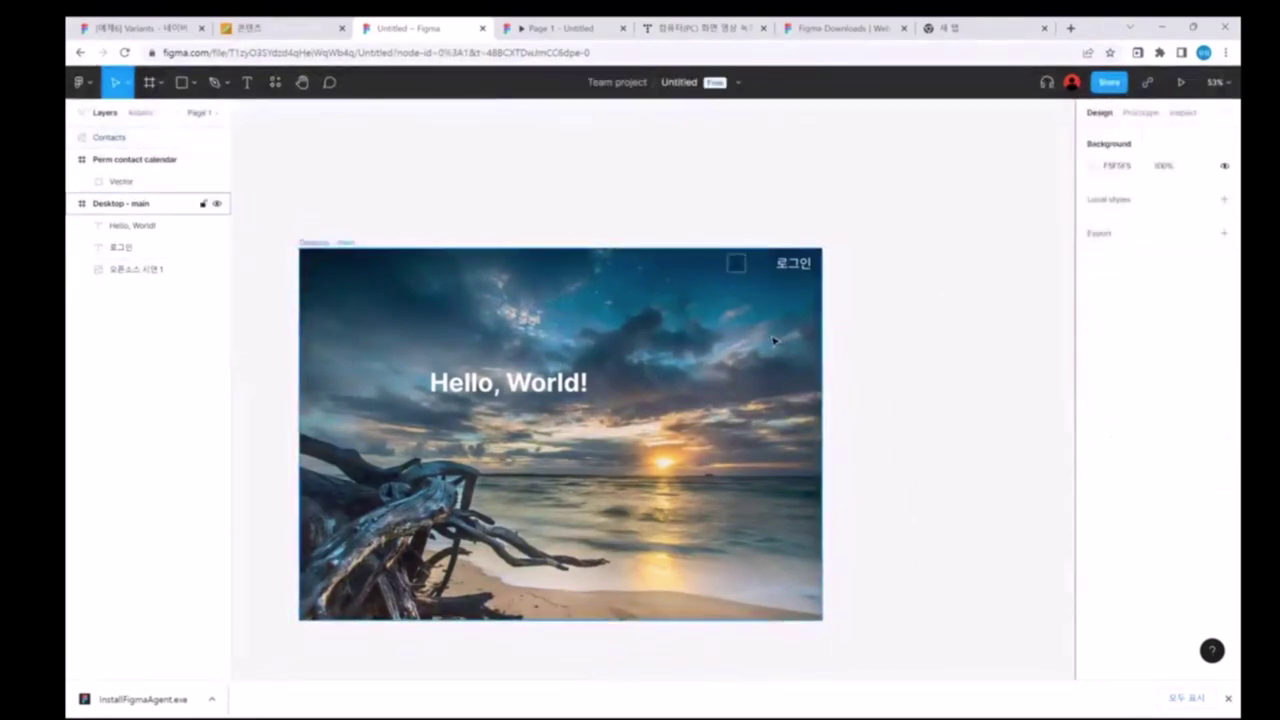
{"action": "key", "text": "ctrl+z"}
{"action": "key", "text": "ctrl+z"}
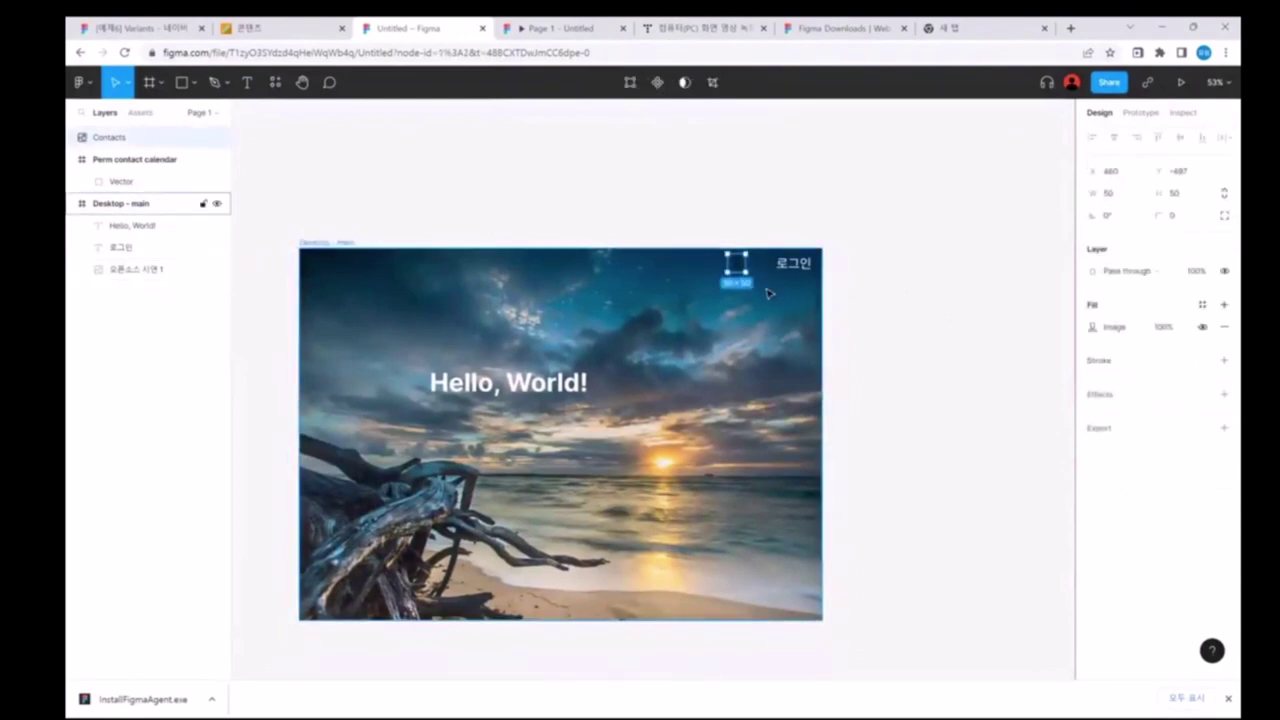
{"action": "key", "text": "Escape"}
{"action": "left_click", "coordinate": [737, 268]}
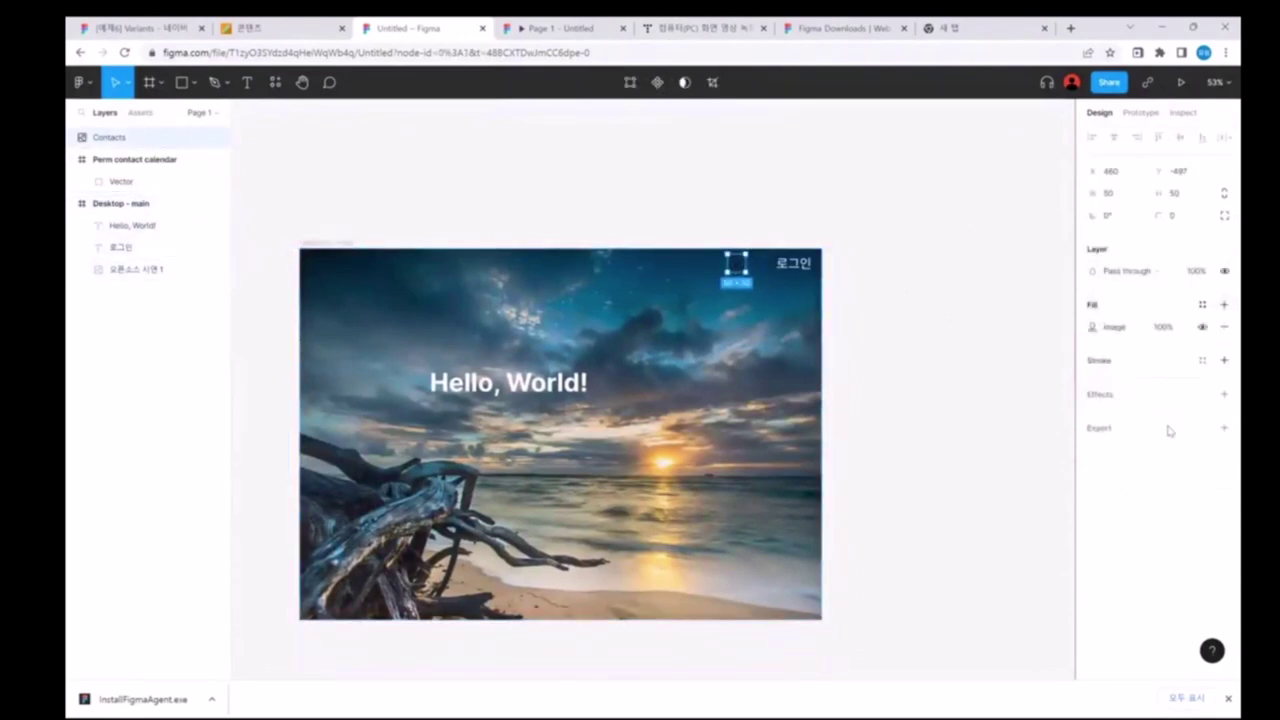
Step: Select the 로그인 text, then its enclosing Desktop - main frame
{"action": "left_click", "coordinate": [1020, 163]}
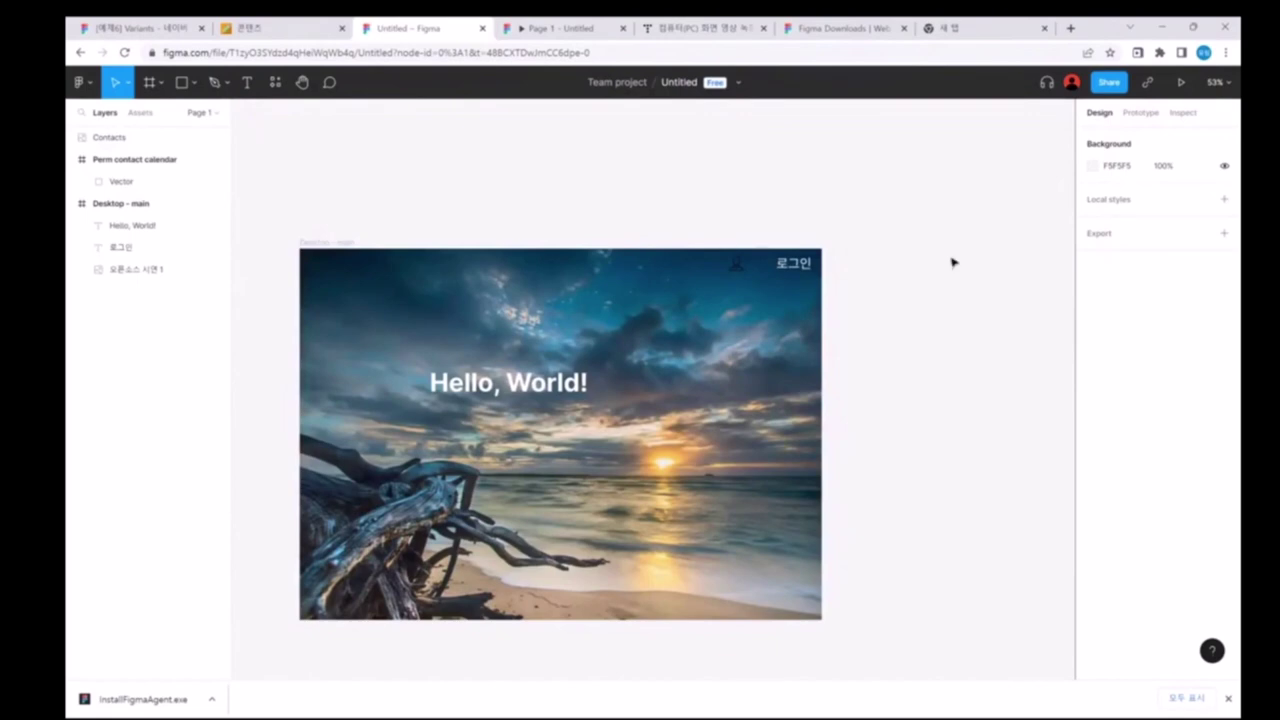
{"action": "left_click", "coordinate": [794, 265]}
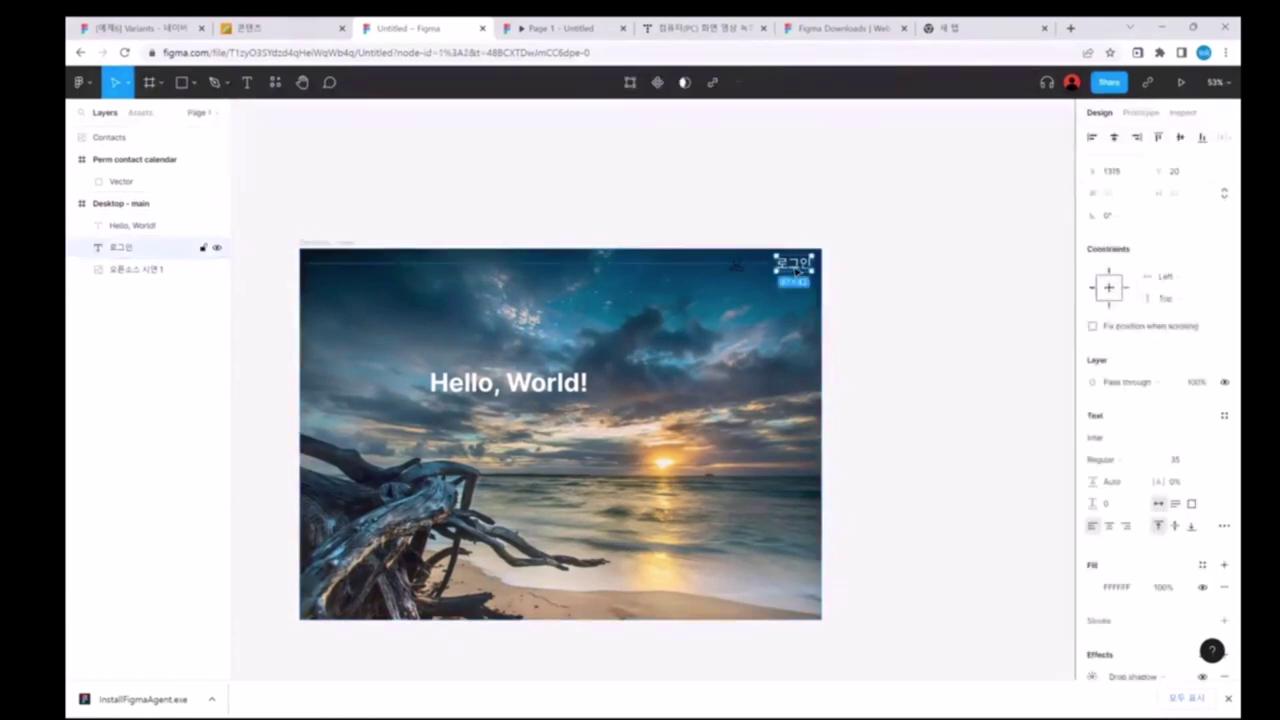
{"action": "scroll", "coordinate": [988, 290], "scroll_direction": "down", "scroll_amount": 1}
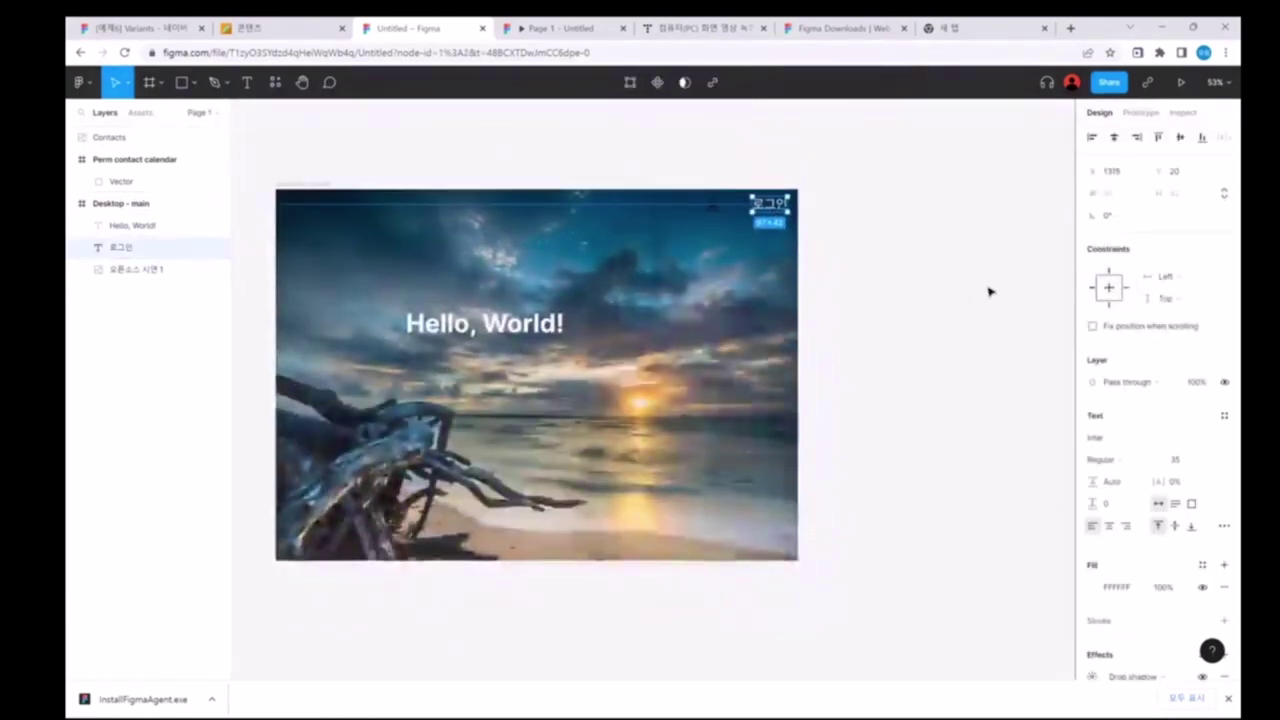
{"action": "scroll", "coordinate": [988, 290], "scroll_direction": "up", "scroll_amount": 1}
{"action": "scroll", "coordinate": [988, 290], "scroll_direction": "right", "scroll_amount": 3}
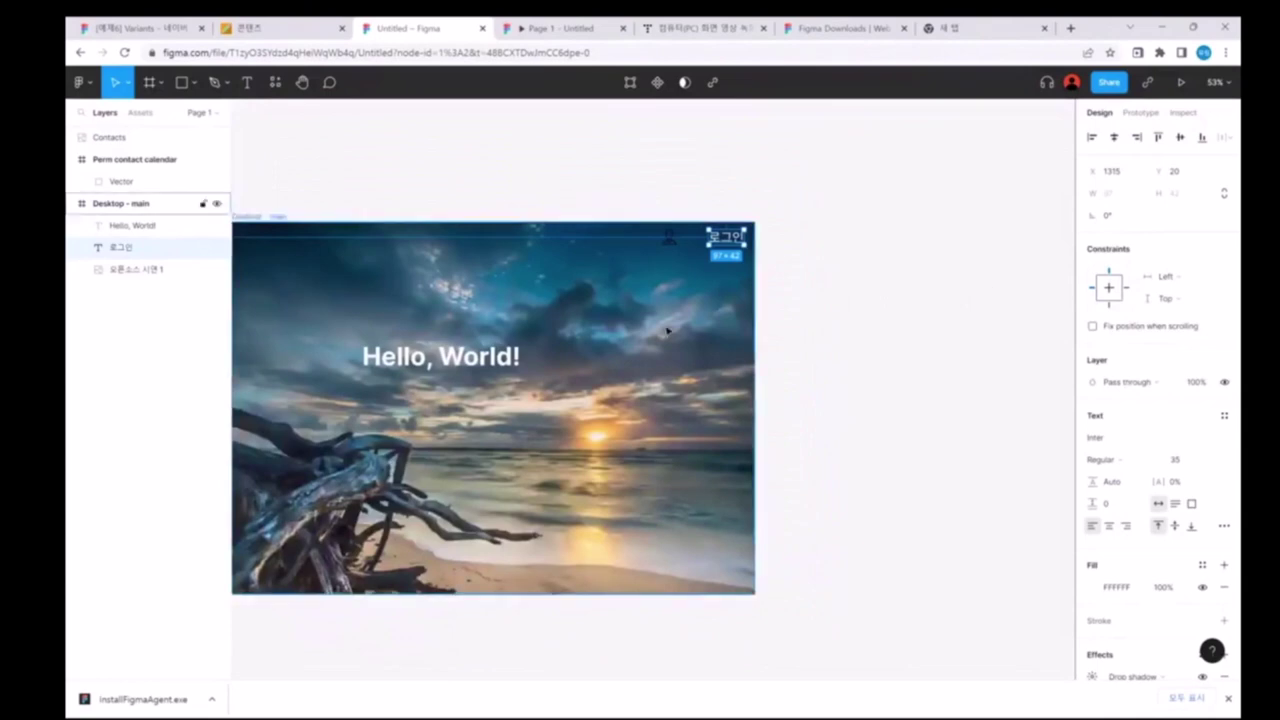
{"action": "key", "text": "Escape"}
{"action": "right_click", "coordinate": [667, 330]}
{"action": "left_click", "coordinate": [971, 200]}
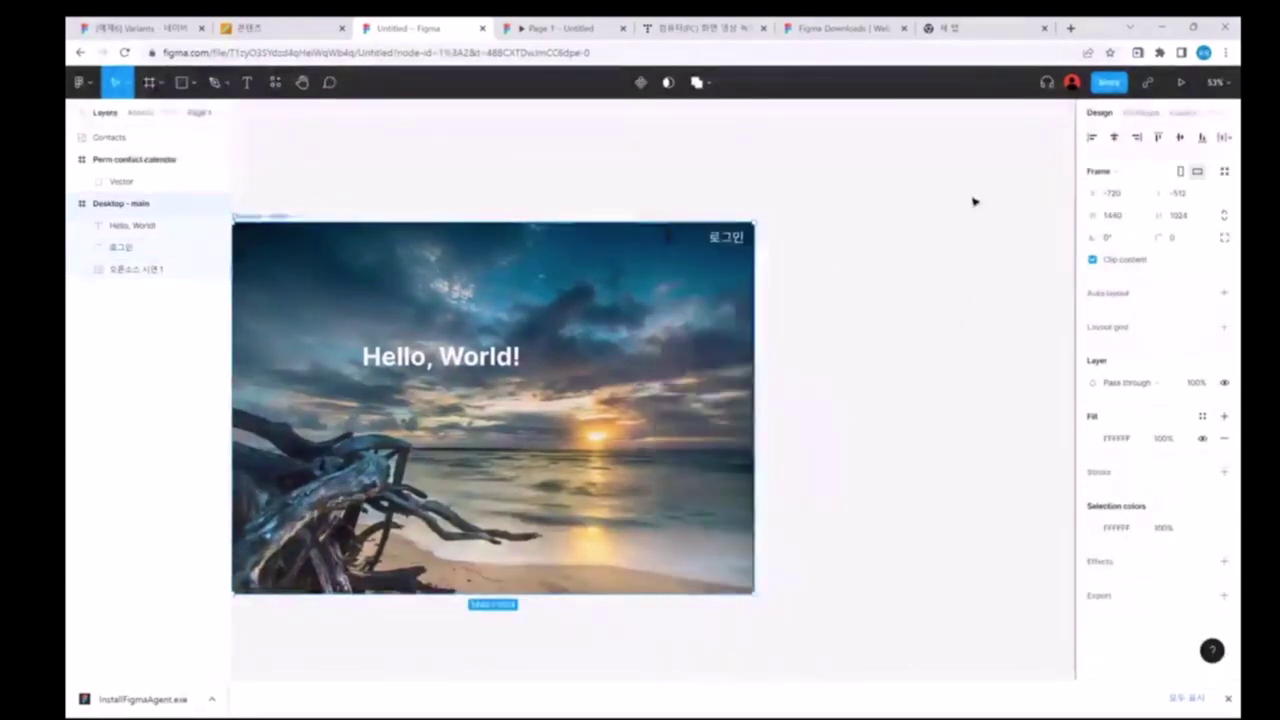
{"action": "scroll", "coordinate": [971, 200], "scroll_direction": "up", "scroll_amount": 2}
{"action": "scroll", "coordinate": [971, 200], "scroll_direction": "left", "scroll_amount": 2}
Step: Add a 1440×1024 Desktop frame, Desktop - 1, beside the beach frame
{"action": "left_click", "coordinate": [149, 82]}
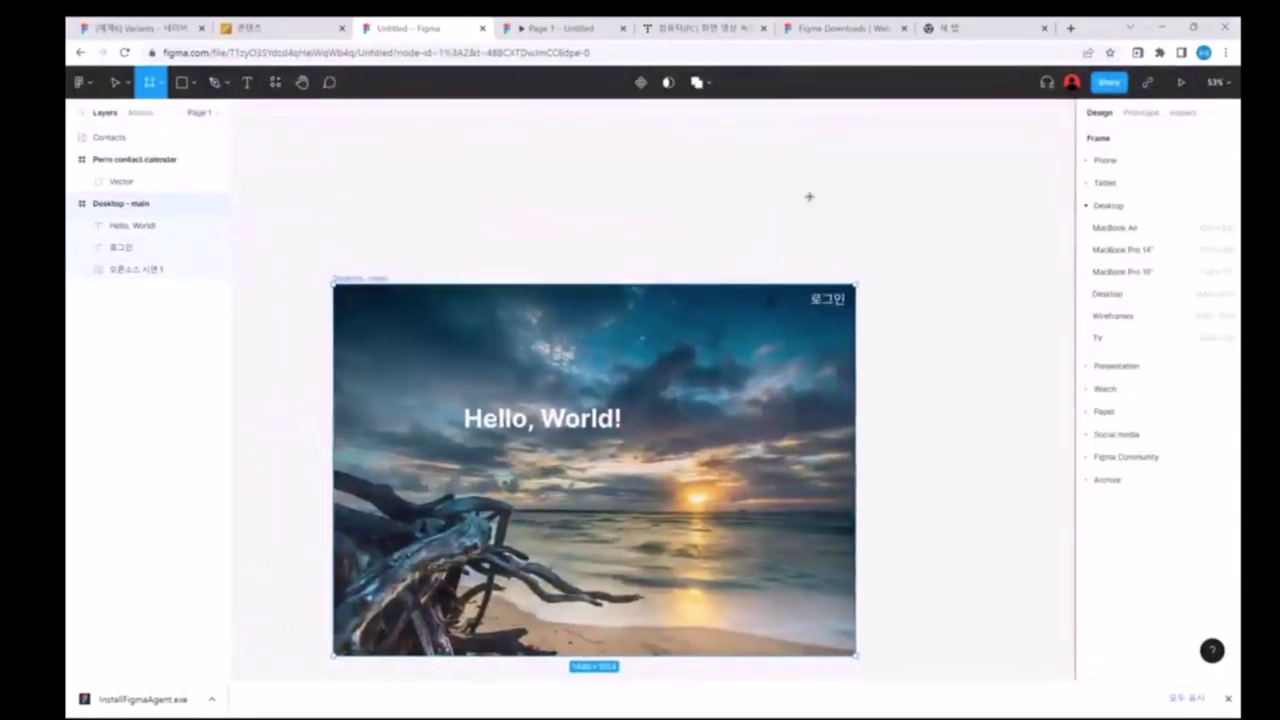
{"action": "scroll", "coordinate": [938, 229], "scroll_direction": "right", "scroll_amount": 1}
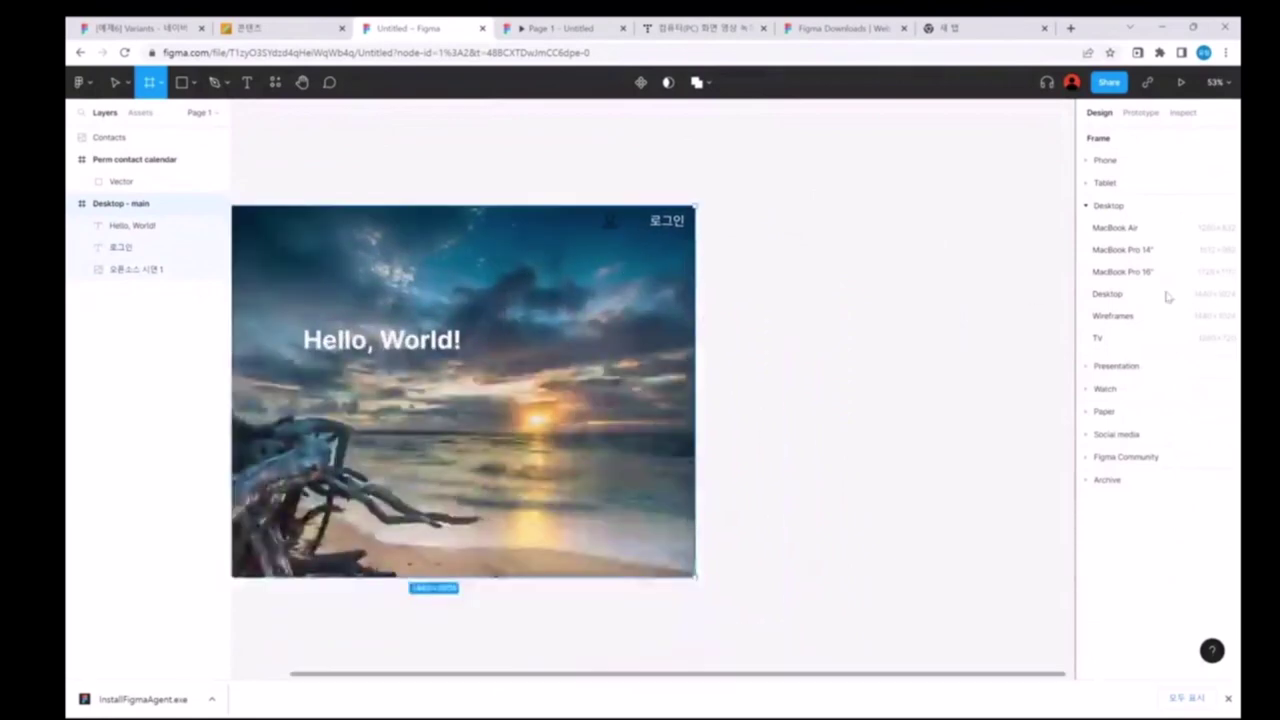
{"action": "left_click", "coordinate": [1180, 297]}
{"action": "left_click_drag", "start_coordinate": [565, 337], "coordinate": [509, 348]}
Step: Nudge the Contacts icon to Y 17 in Desktop - main and select the 로그인 text layer
{"action": "left_click_drag", "start_coordinate": [630, 241], "coordinate": [540, 254]}
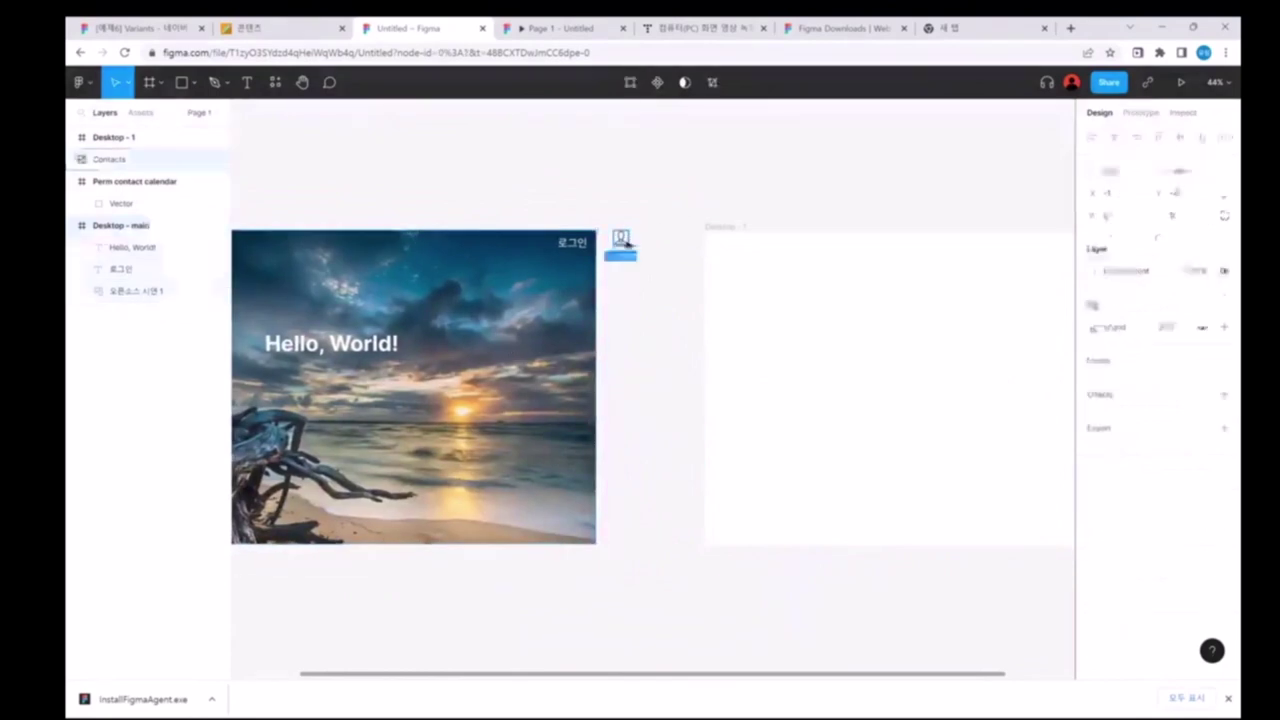
{"action": "left_click", "coordinate": [668, 266]}
{"action": "left_click", "coordinate": [533, 247]}
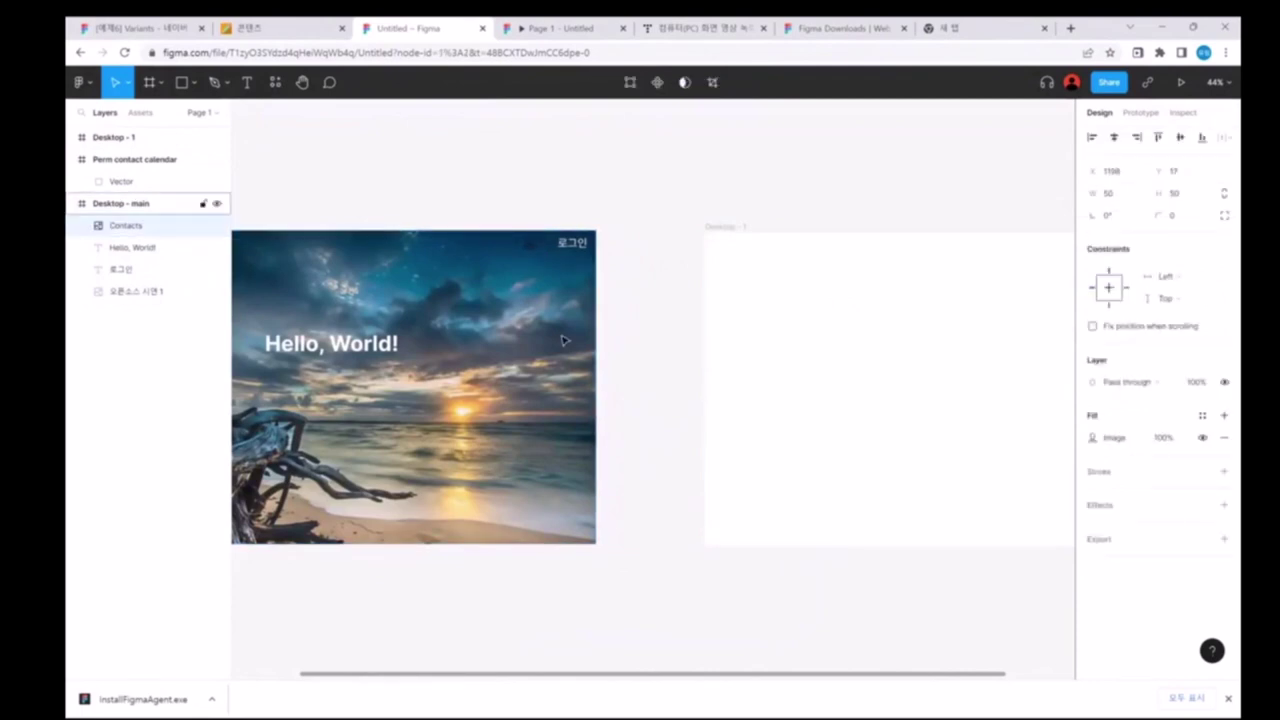
{"action": "left_click", "coordinate": [771, 286]}
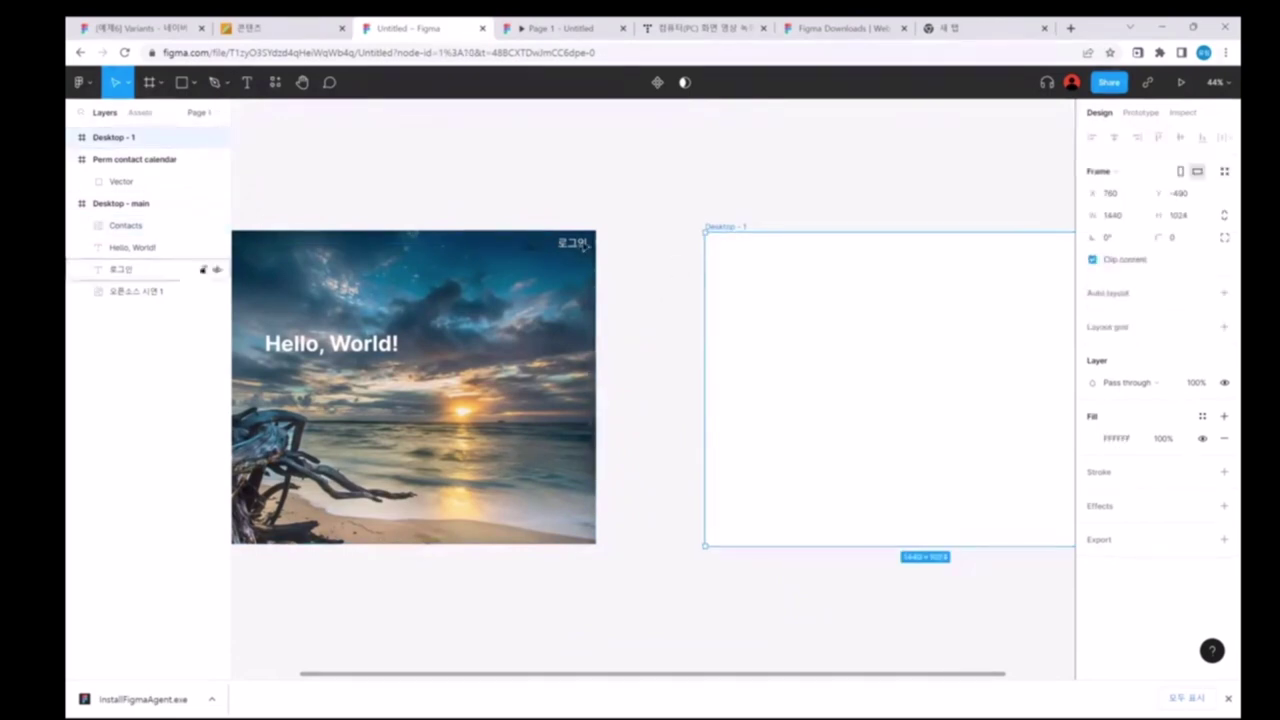
{"action": "left_click", "coordinate": [120, 269]}
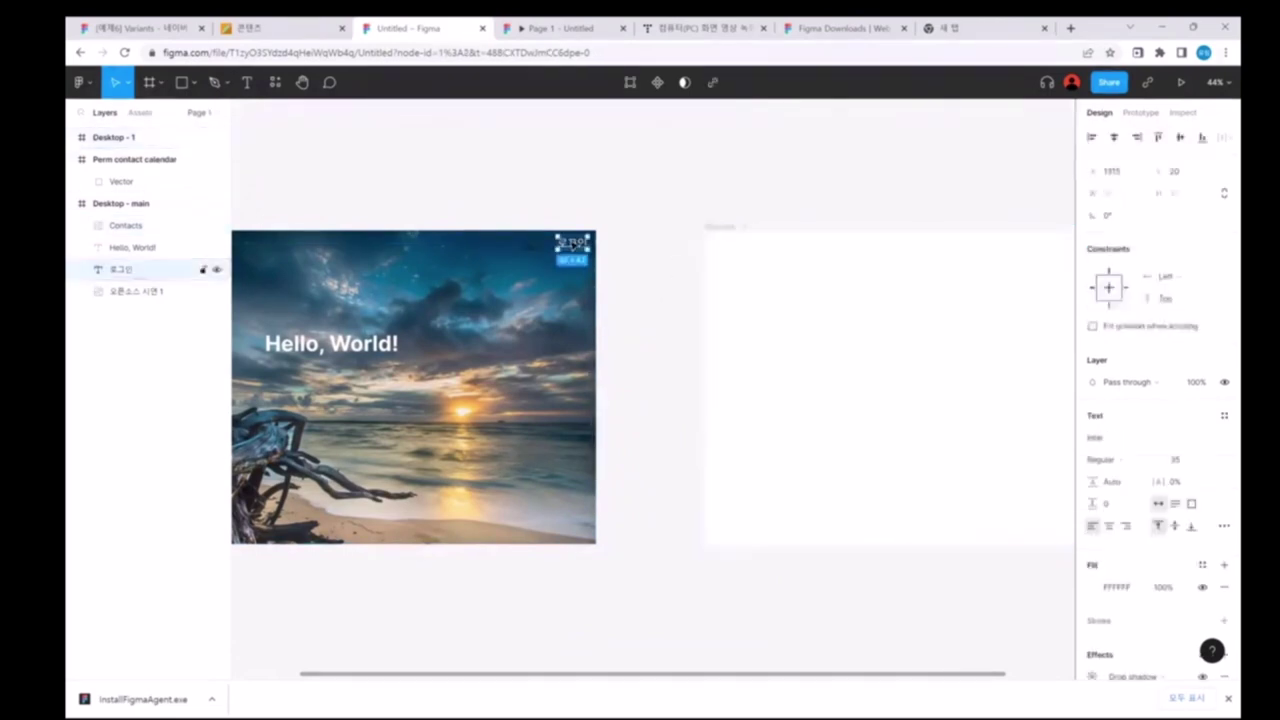
Step: Give 로그인 an On click → Navigate to 'Desktop - 1' prototype interaction
{"action": "left_click", "coordinate": [1146, 116]}
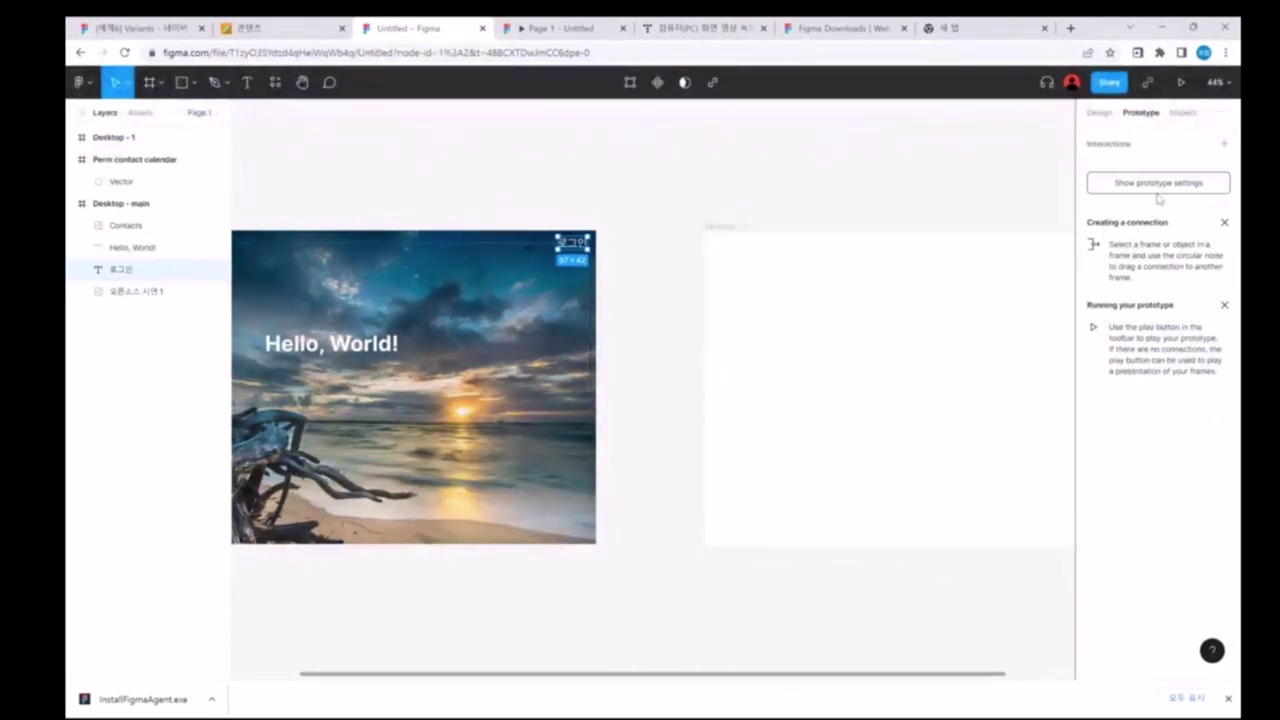
{"action": "left_click", "coordinate": [1138, 150]}
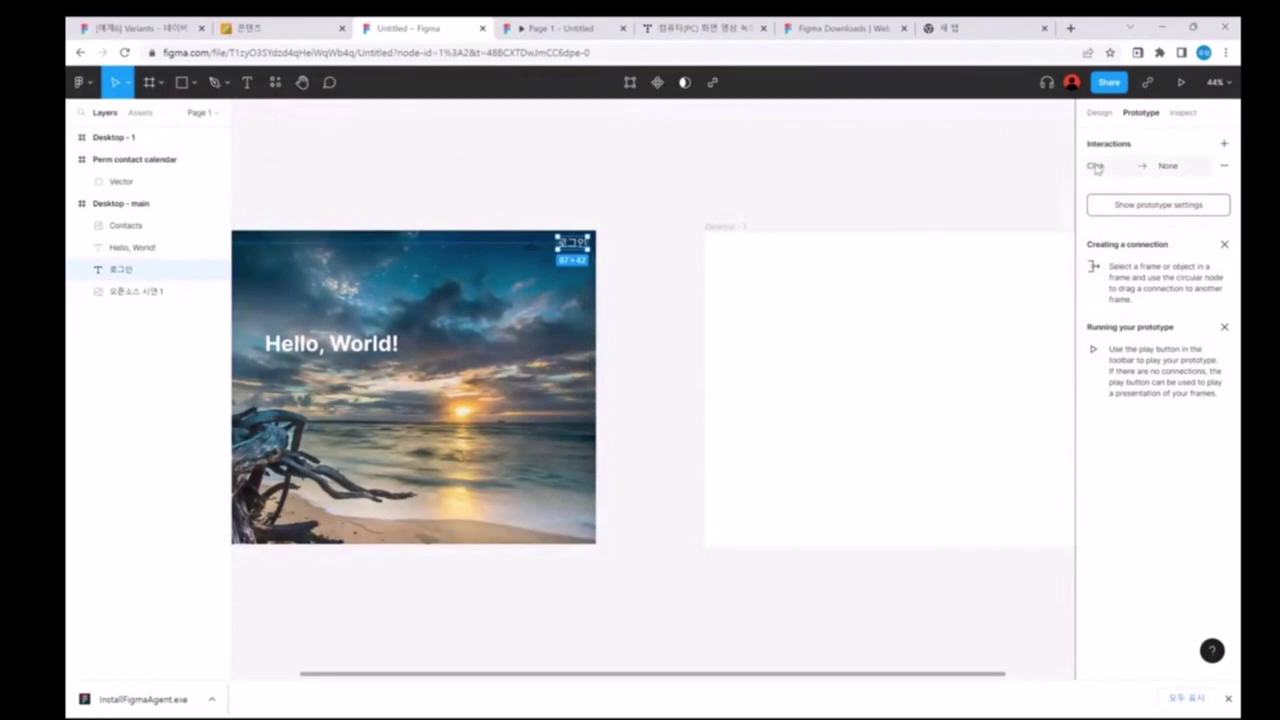
{"action": "left_click", "coordinate": [1096, 168]}
{"action": "left_click", "coordinate": [978, 200]}
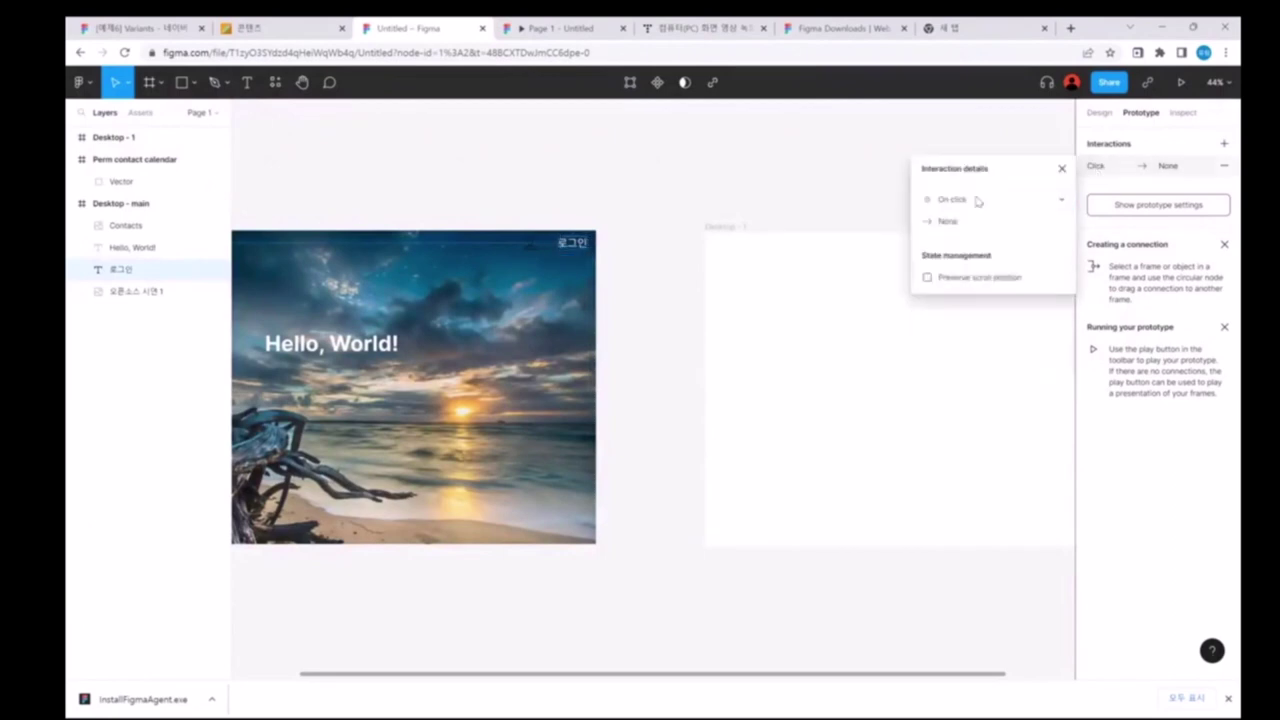
{"action": "left_click", "coordinate": [955, 222]}
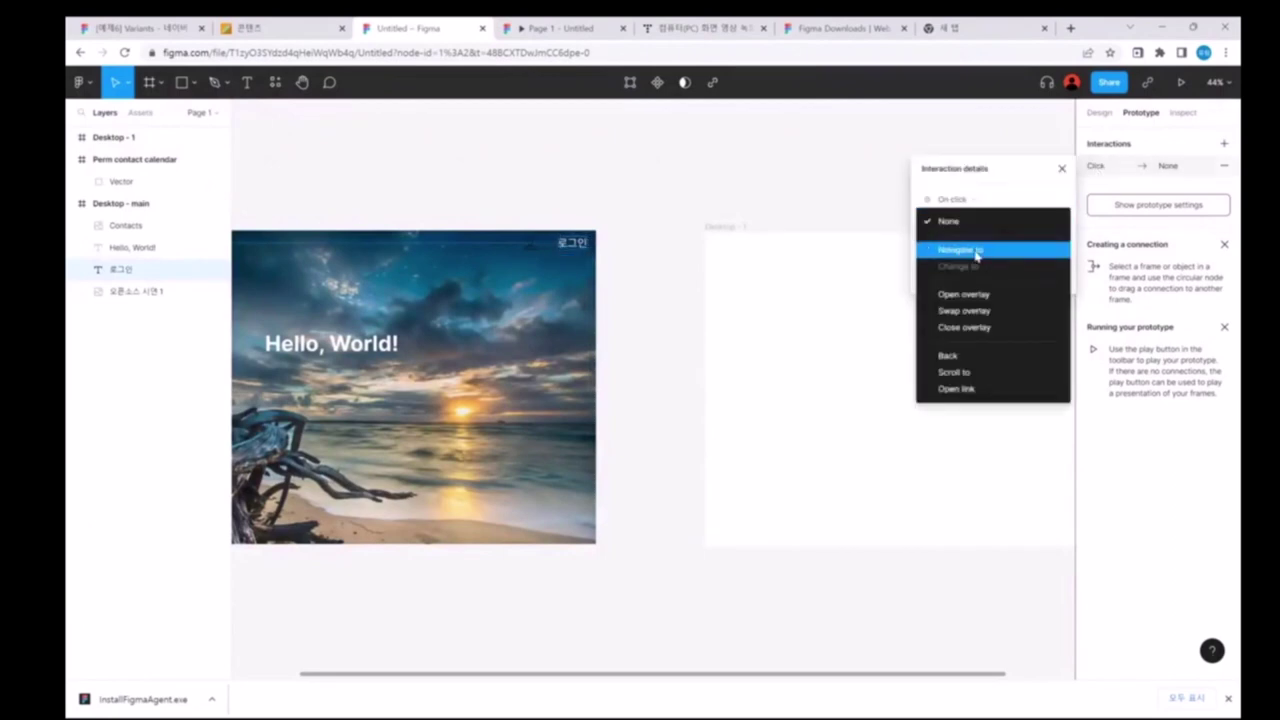
{"action": "left_click", "coordinate": [976, 252]}
{"action": "left_click", "coordinate": [1040, 221]}
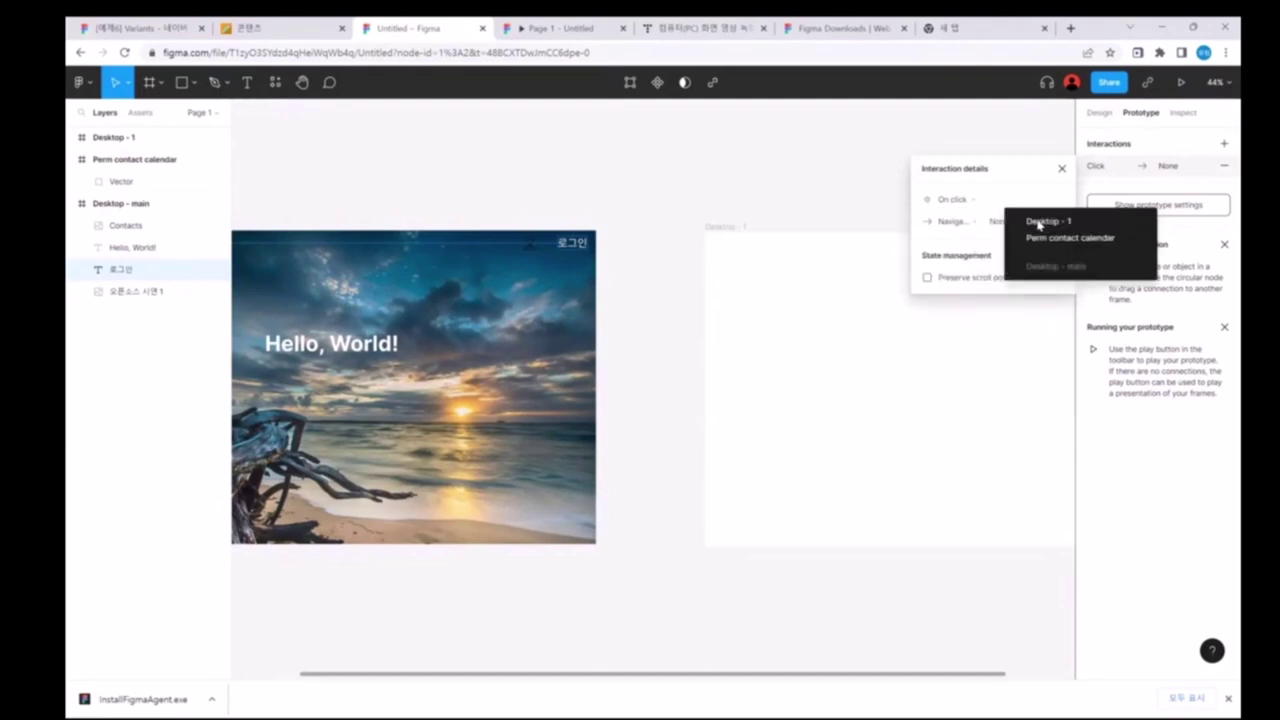
{"action": "left_click", "coordinate": [1082, 231]}
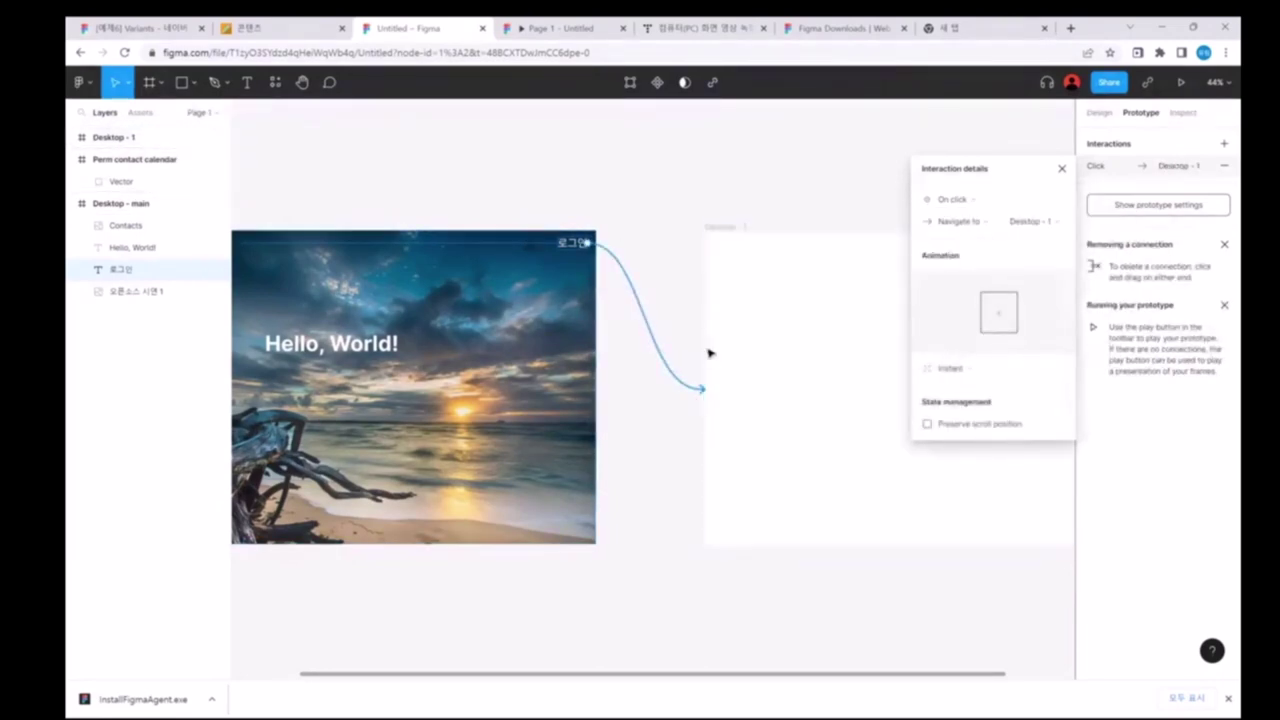
{"action": "left_click", "coordinate": [810, 389]}
{"action": "scroll", "coordinate": [808, 389], "scroll_direction": "right", "scroll_amount": 3}
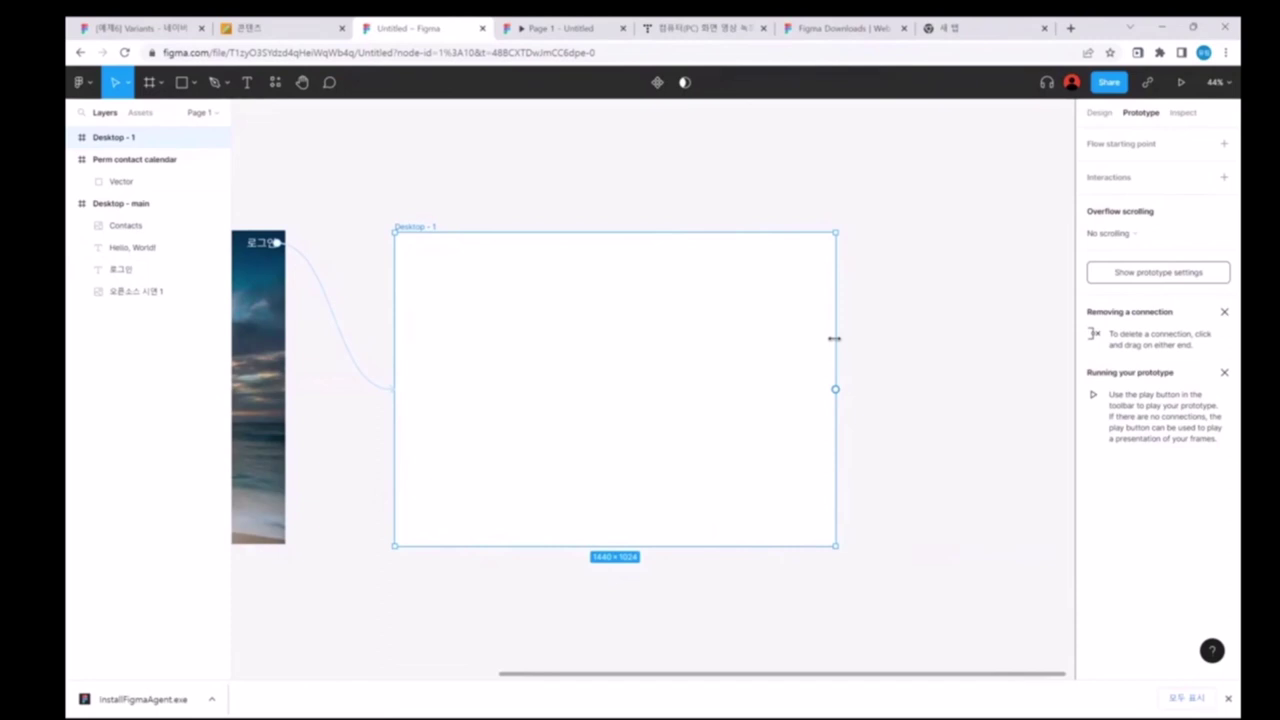
Step: Draw a 1440×43 rectangle bar along the top edge of Desktop - 1
{"action": "left_click", "coordinate": [671, 142]}
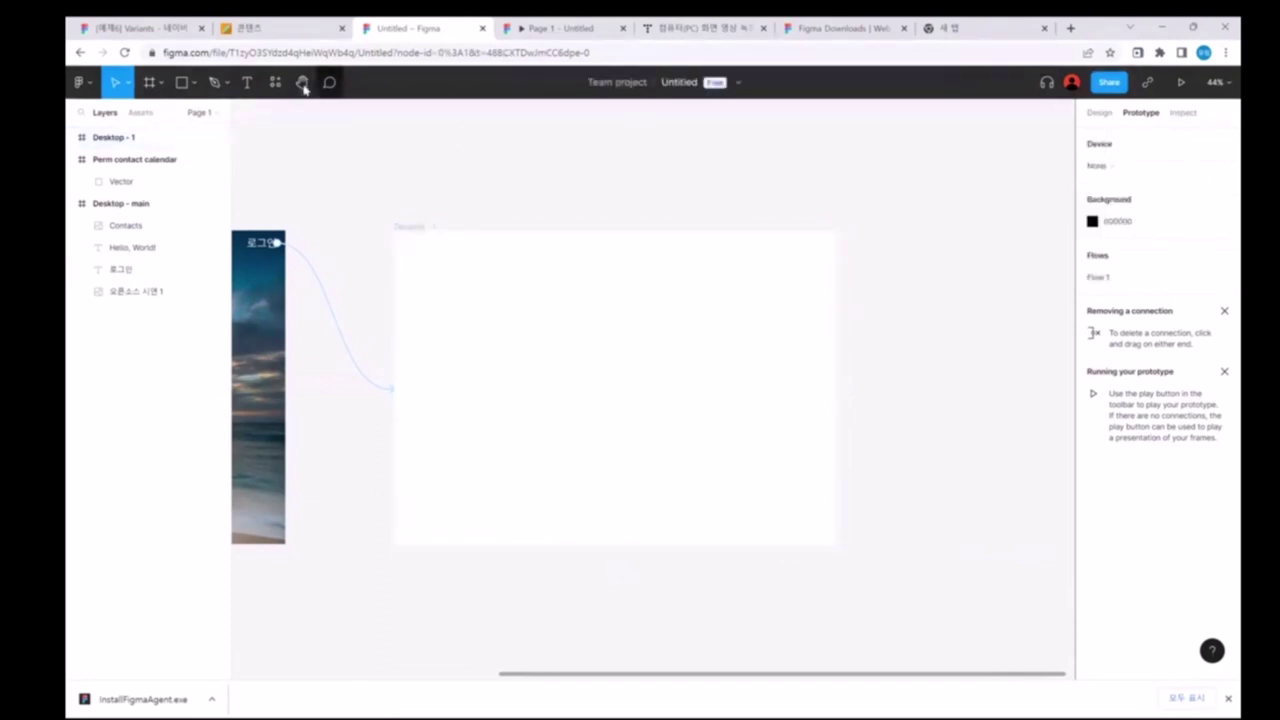
{"action": "left_click", "coordinate": [249, 83]}
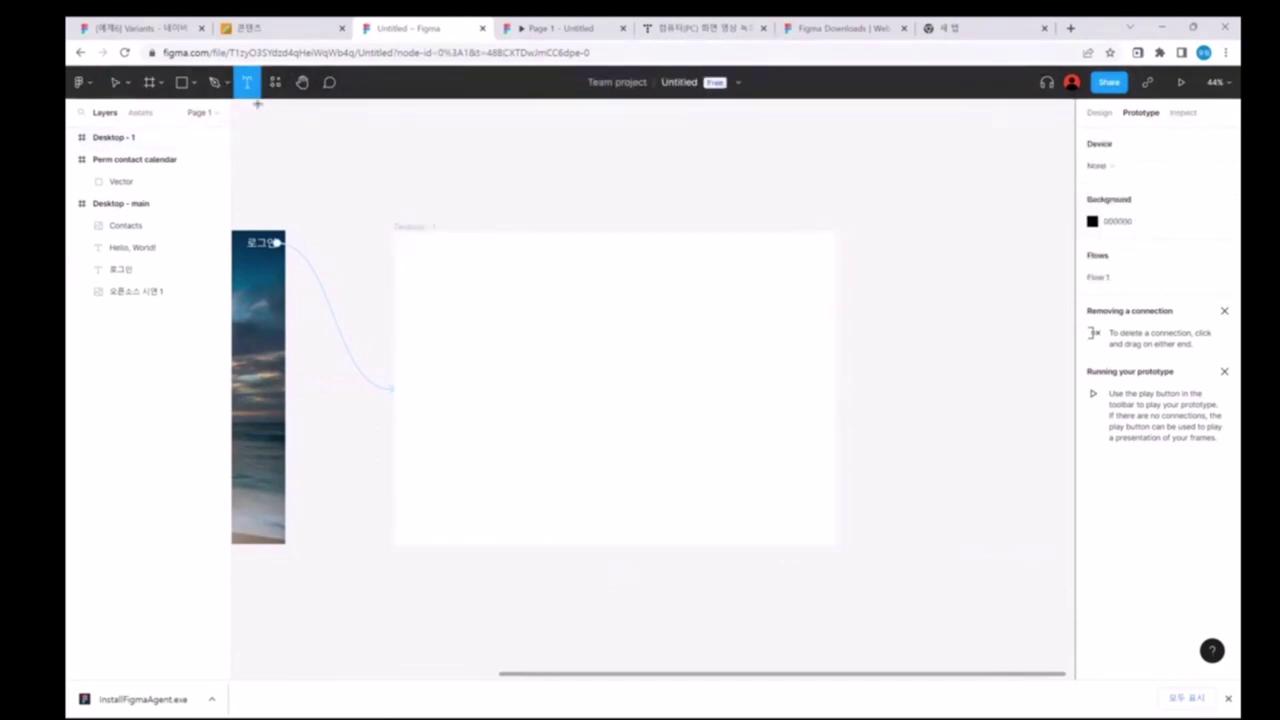
{"action": "left_click", "coordinate": [183, 87]}
{"action": "left_click", "coordinate": [195, 86]}
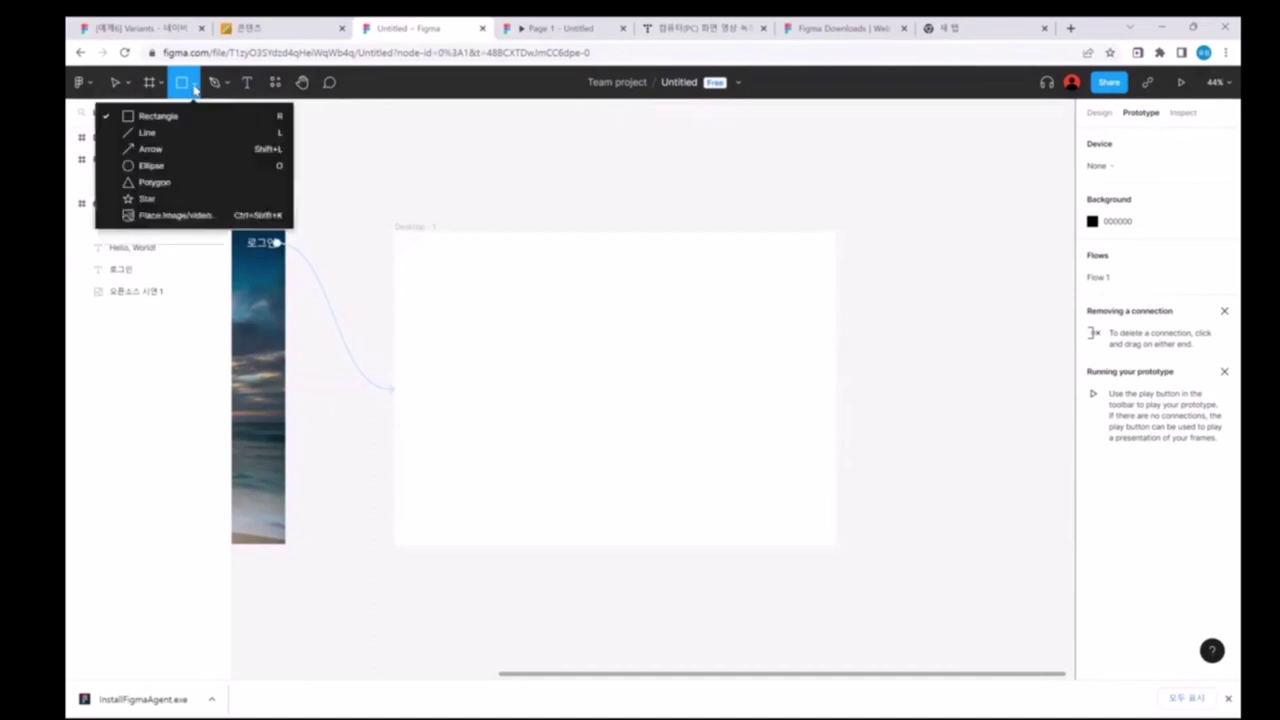
{"action": "left_click", "coordinate": [180, 116]}
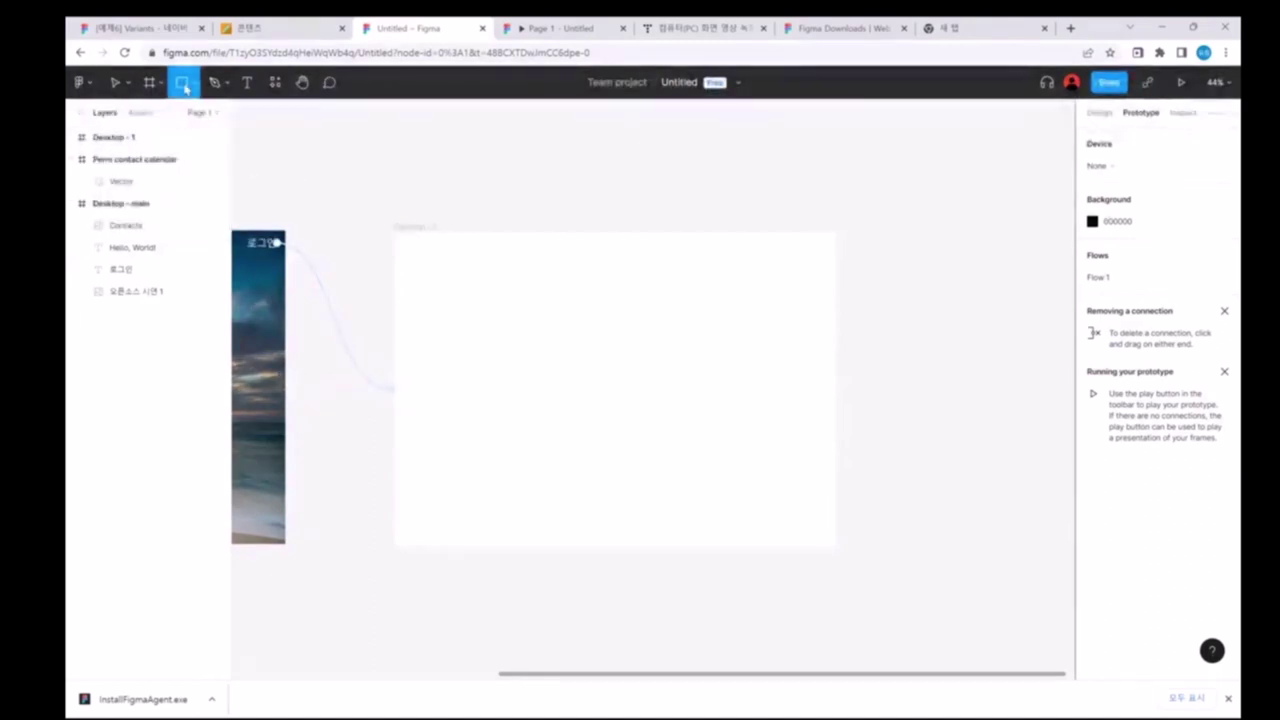
{"action": "left_click", "coordinate": [191, 88]}
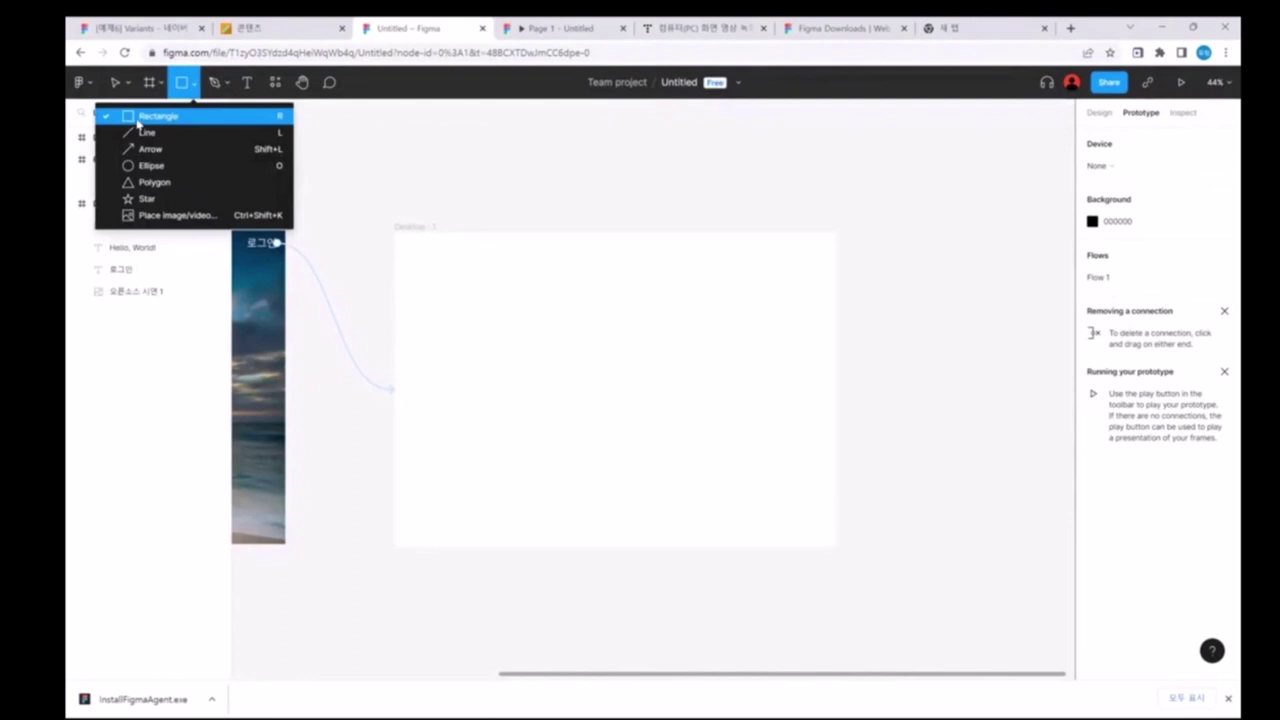
{"action": "left_click", "coordinate": [138, 122]}
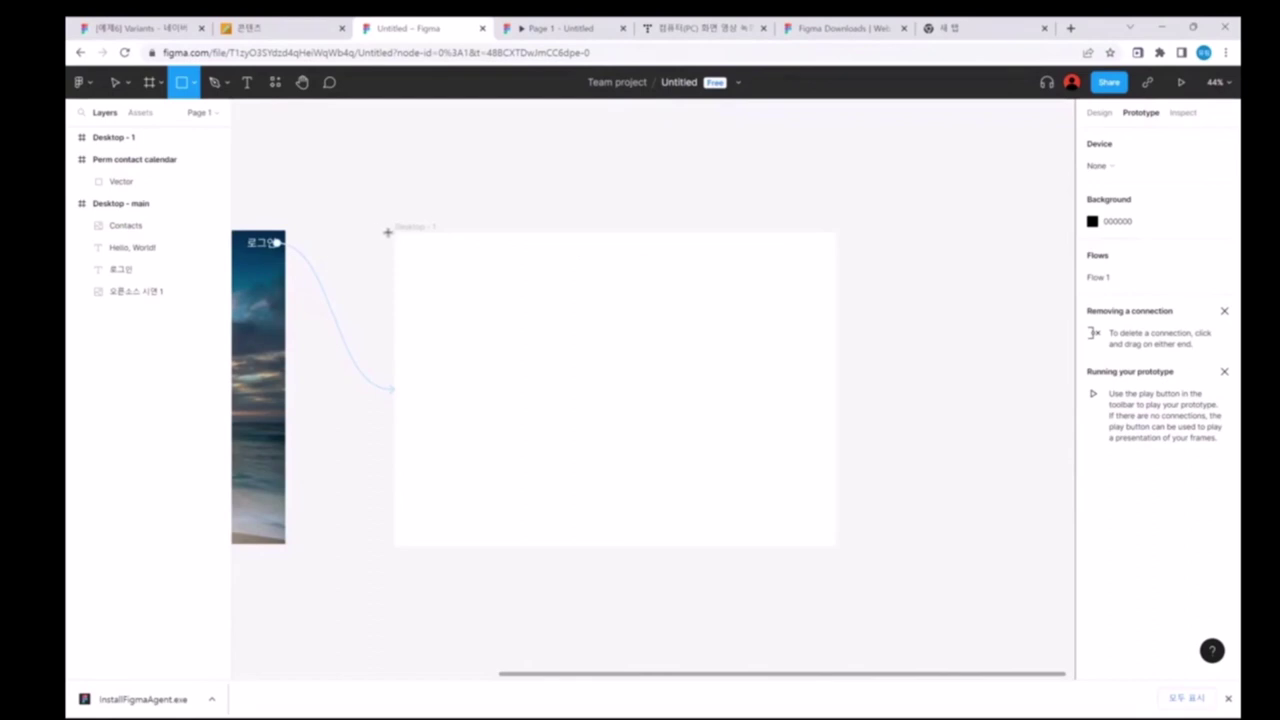
{"action": "left_click_drag", "start_coordinate": [388, 232], "coordinate": [837, 249]}
{"action": "left_click", "coordinate": [711, 343]}
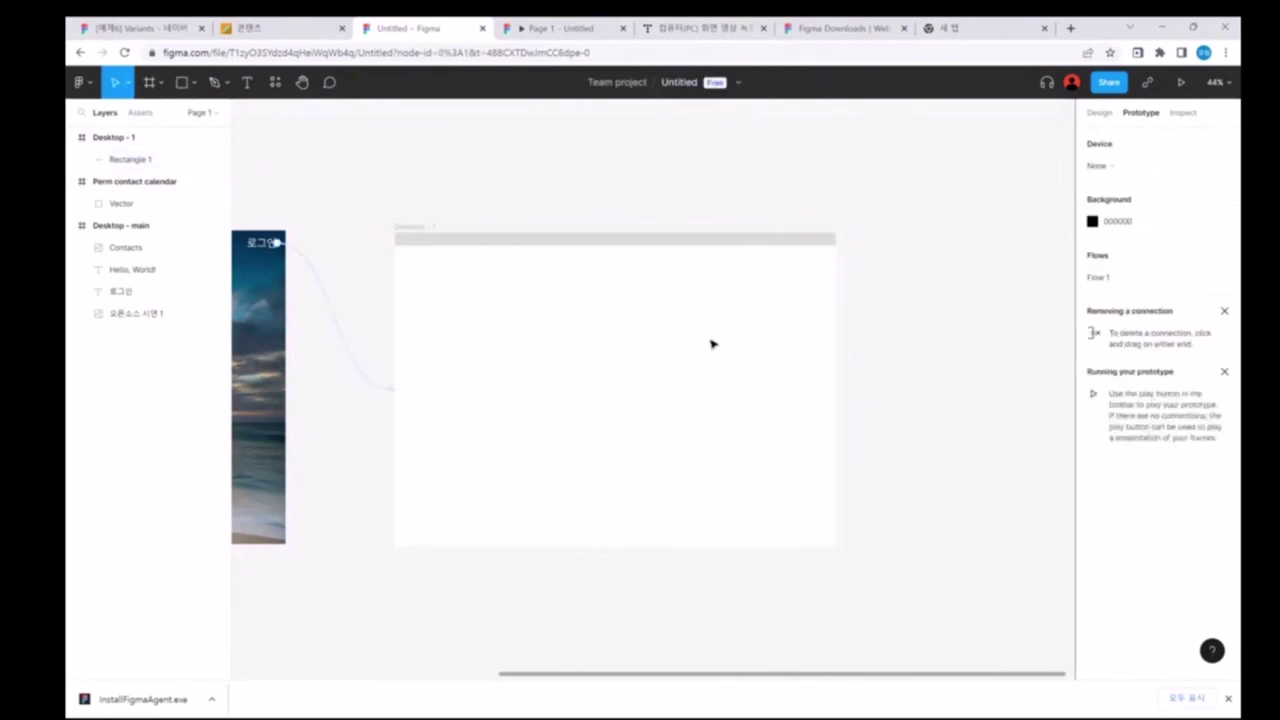
{"action": "left_click", "coordinate": [620, 241]}
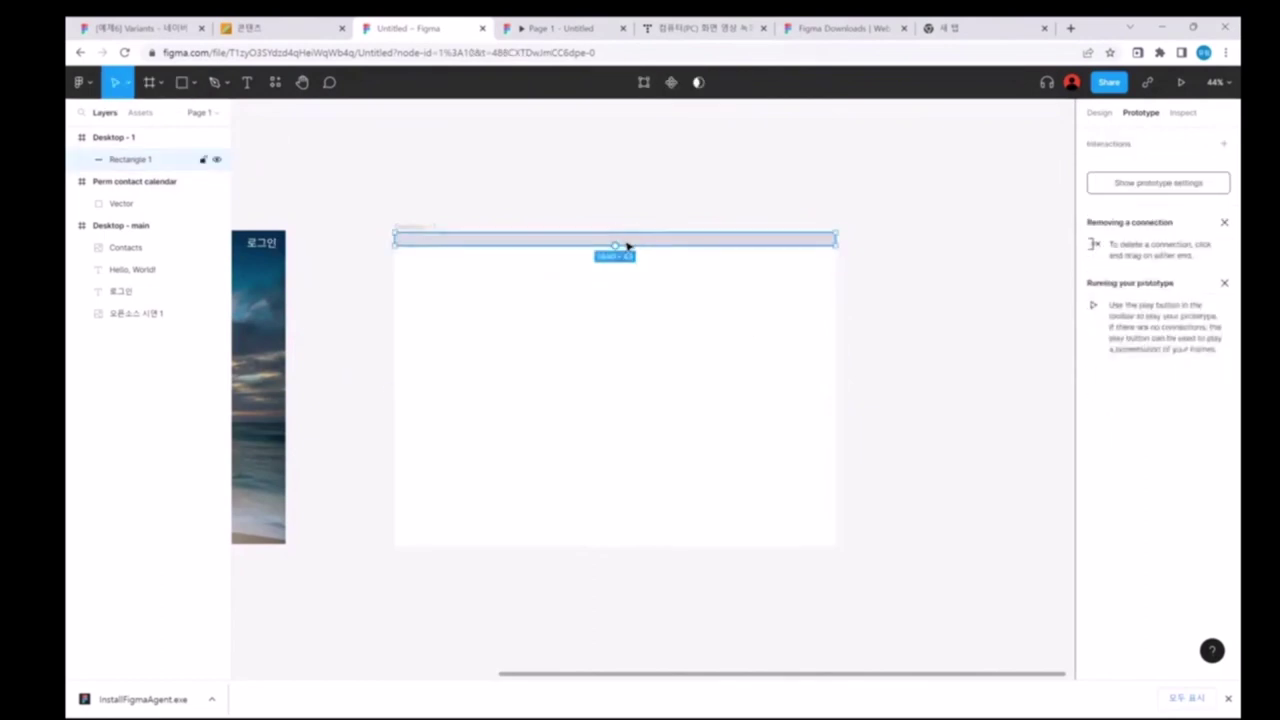
{"action": "left_click", "coordinate": [770, 338]}
{"action": "left_click", "coordinate": [682, 245]}
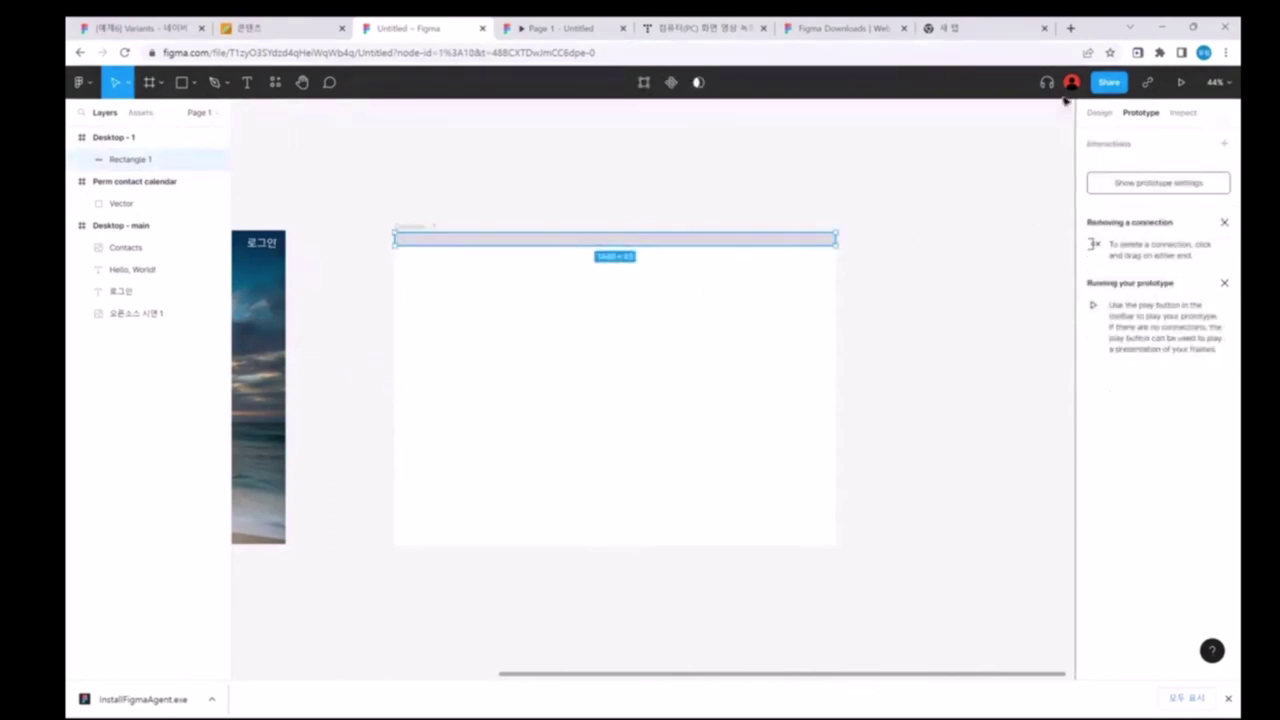
{"action": "left_click", "coordinate": [1100, 113]}
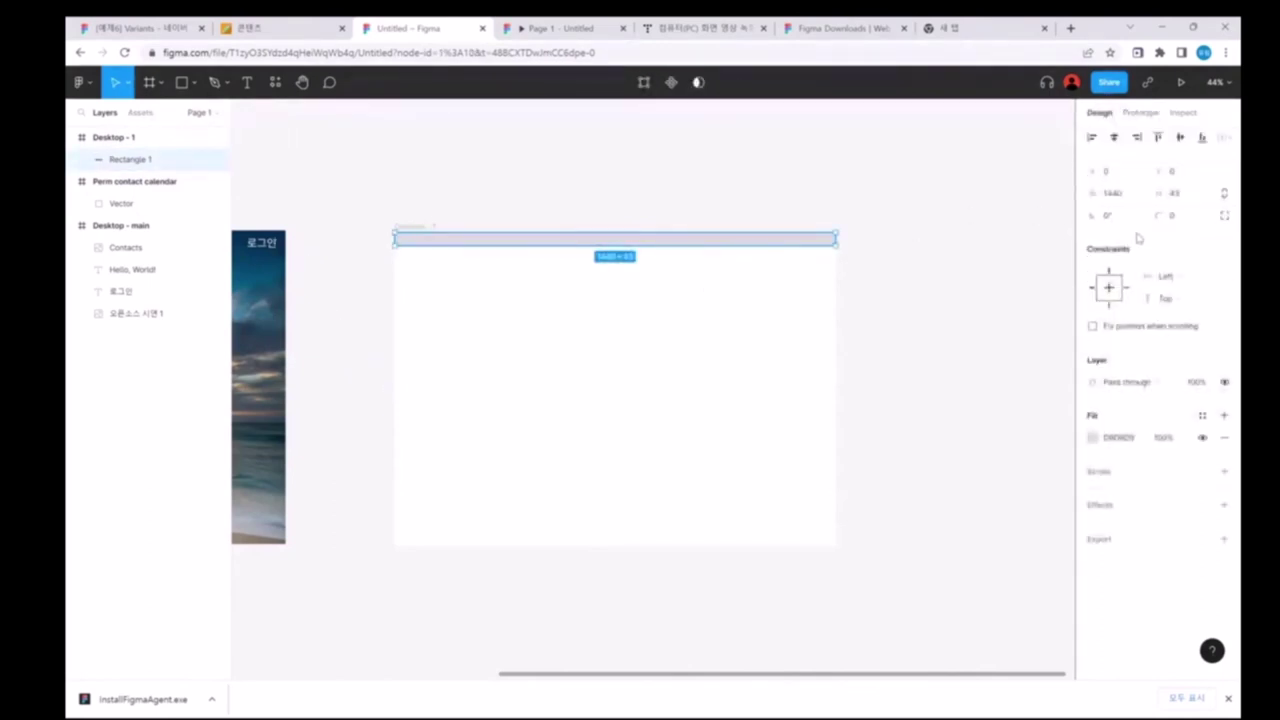
Step: Recolour the header bar's fill from grey to light blue 55A8D8 in the colour picker
{"action": "left_click", "coordinate": [1103, 437]}
{"action": "left_click", "coordinate": [1093, 439]}
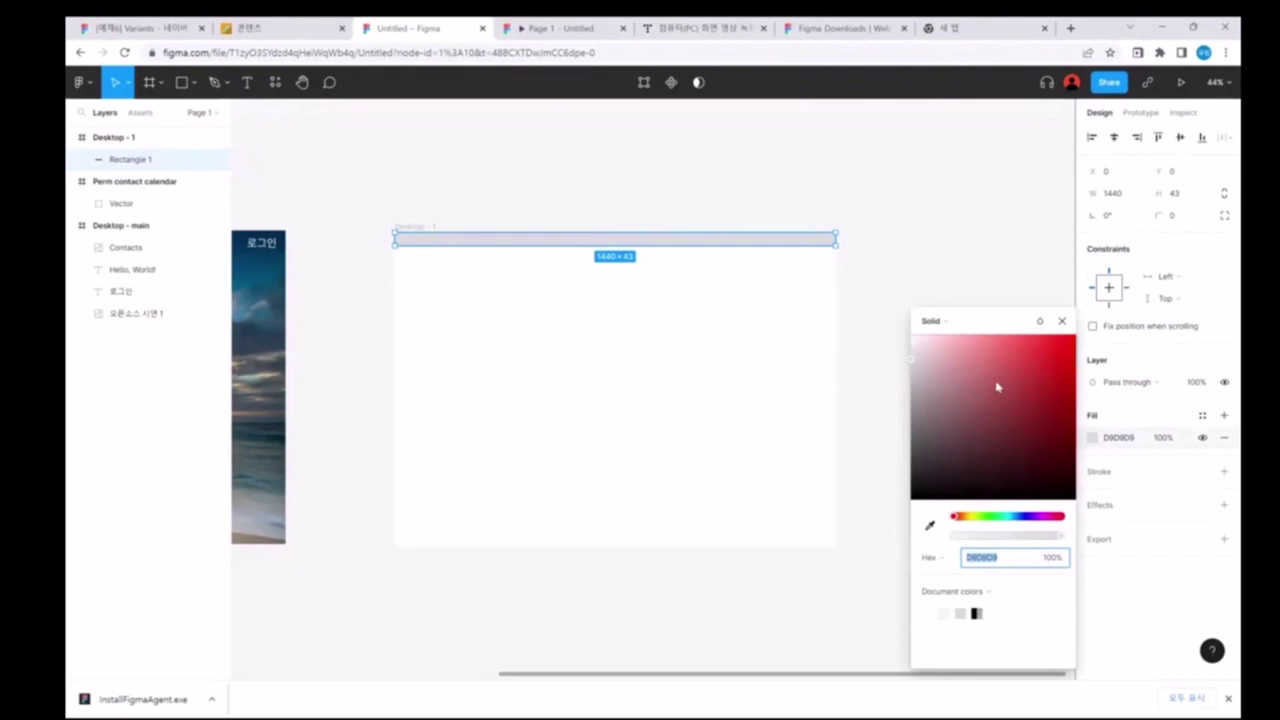
{"action": "mouse_move", "coordinate": [981, 452]}
{"action": "left_mouse_down"}
{"action": "mouse_move", "coordinate": [1008, 367]}
{"action": "mouse_move", "coordinate": [950, 398]}
{"action": "left_mouse_up"}
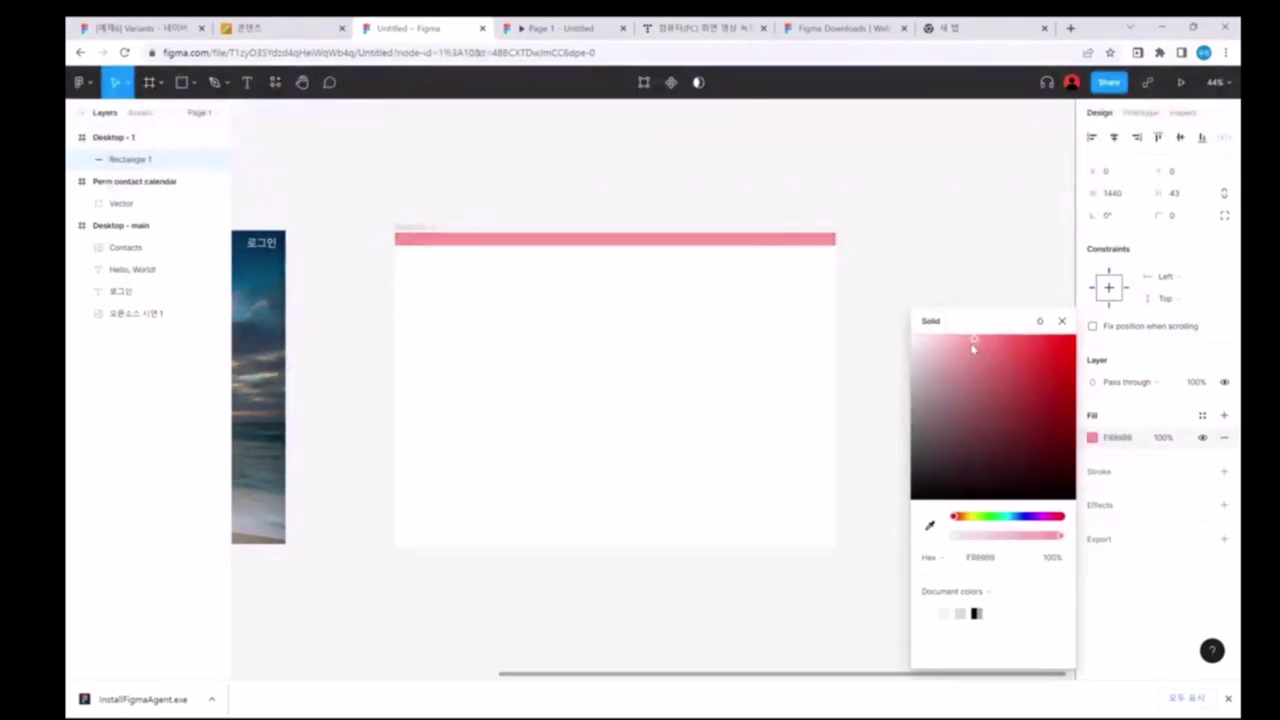
{"action": "left_click", "coordinate": [1003, 517]}
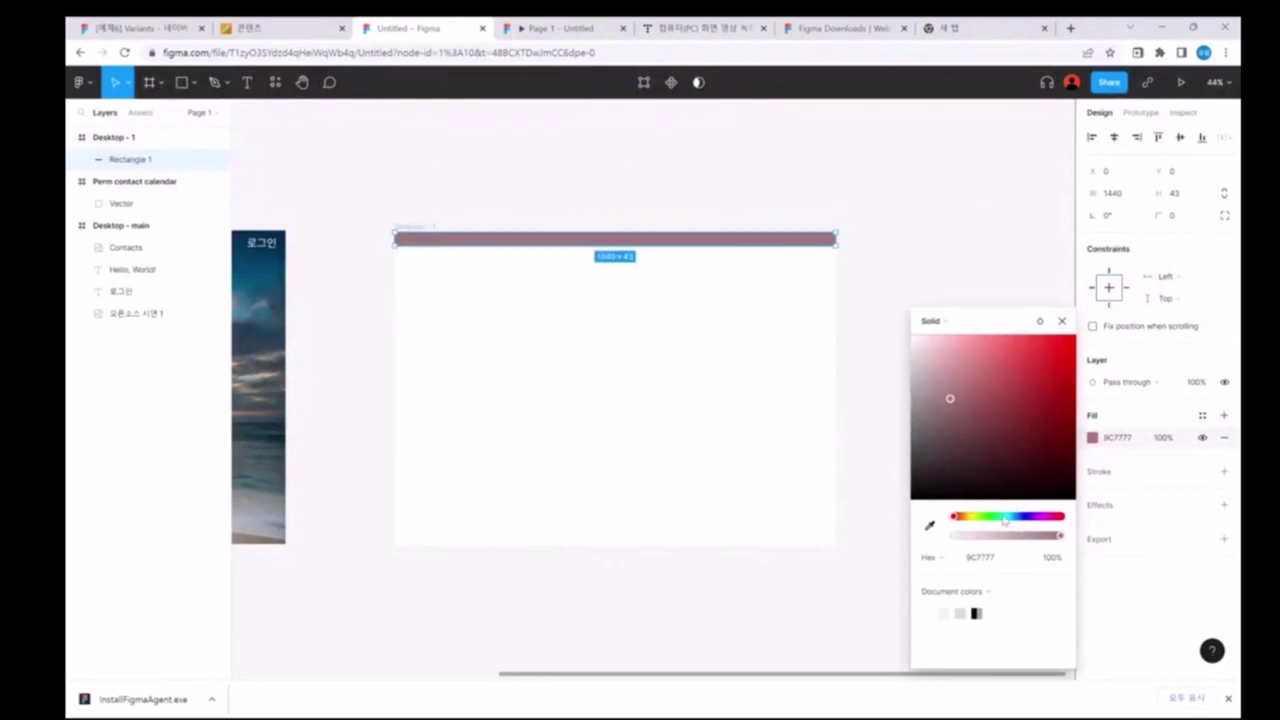
{"action": "left_click", "coordinate": [1014, 518]}
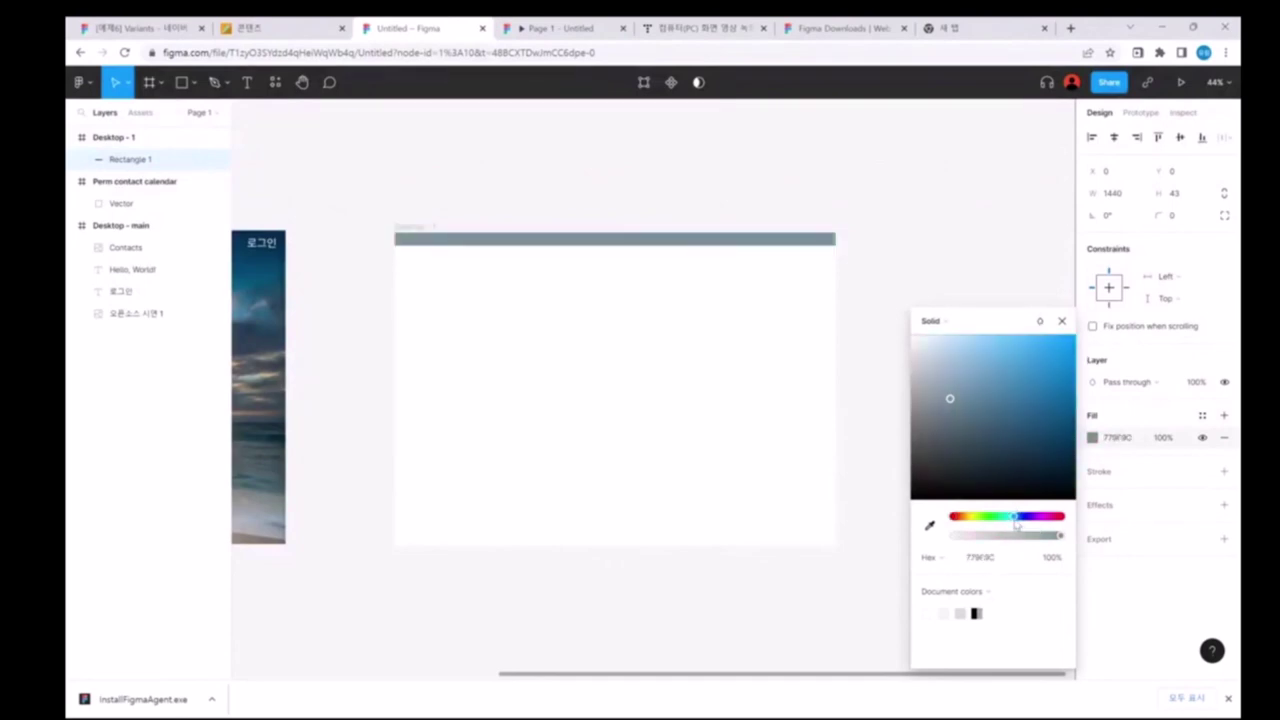
{"action": "left_click", "coordinate": [1014, 391]}
{"action": "left_click", "coordinate": [1010, 363]}
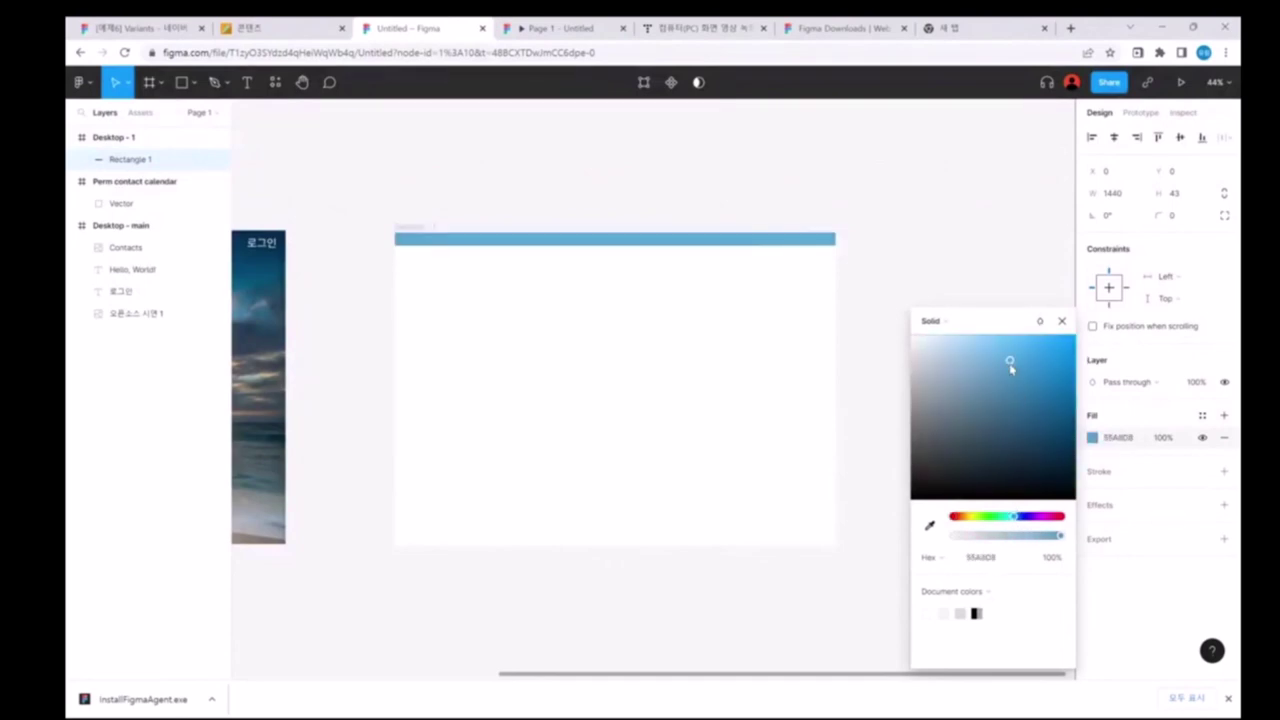
{"action": "left_click", "coordinate": [795, 357]}
{"action": "scroll", "coordinate": [795, 357], "scroll_direction": "up", "scroll_amount": 2}
{"action": "scroll", "coordinate": [795, 357], "scroll_direction": "left", "scroll_amount": 2}
Step: Add a 'login' text layer and move it to Desktop - 1's top-left, below the blue header
{"action": "scroll", "coordinate": [795, 357], "scroll_direction": "down", "scroll_amount": 1}
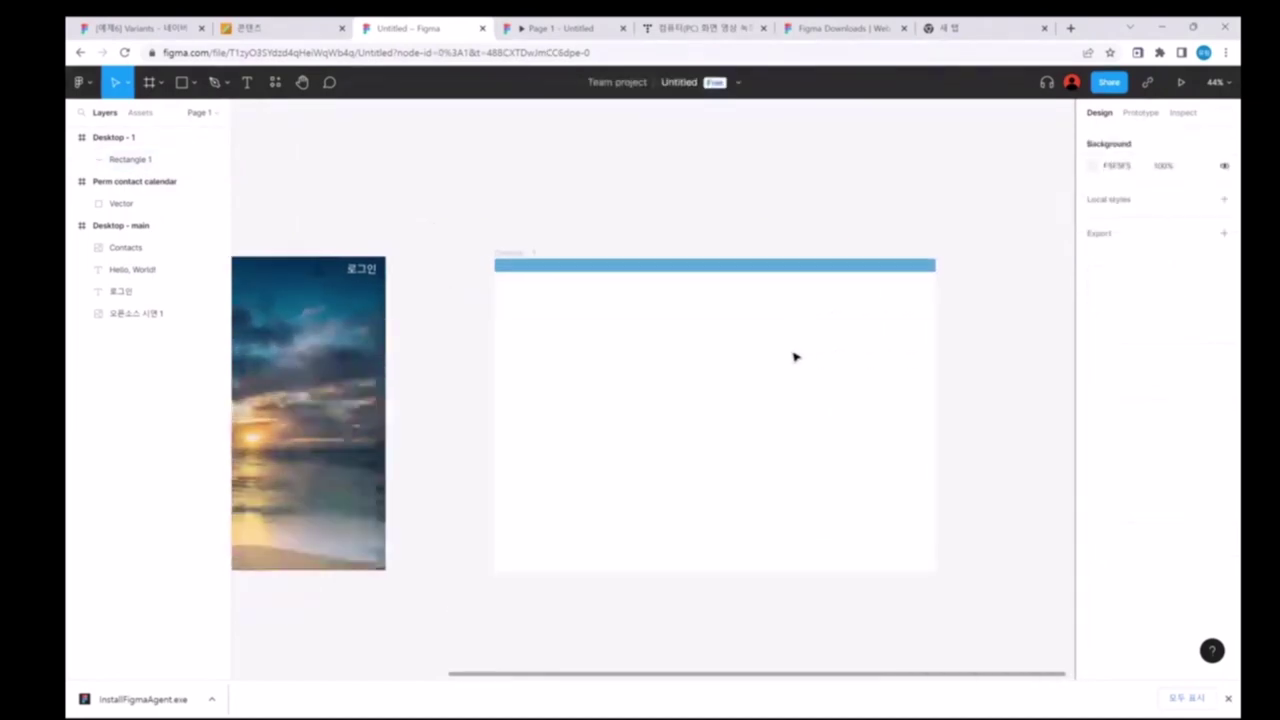
{"action": "scroll", "coordinate": [795, 357], "scroll_direction": "down", "scroll_amount": 1}
{"action": "scroll", "coordinate": [795, 357], "scroll_direction": "up", "scroll_amount": 1}
{"action": "left_click", "coordinate": [247, 82]}
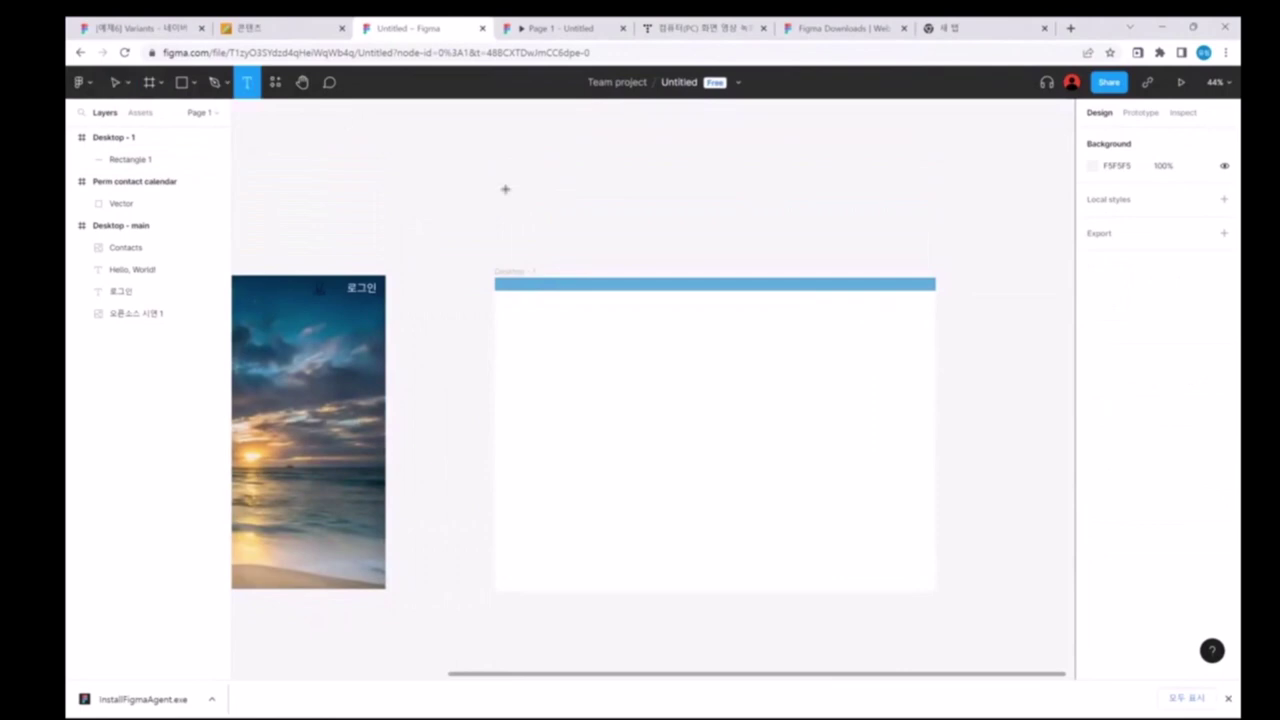
{"action": "left_click", "coordinate": [677, 314]}
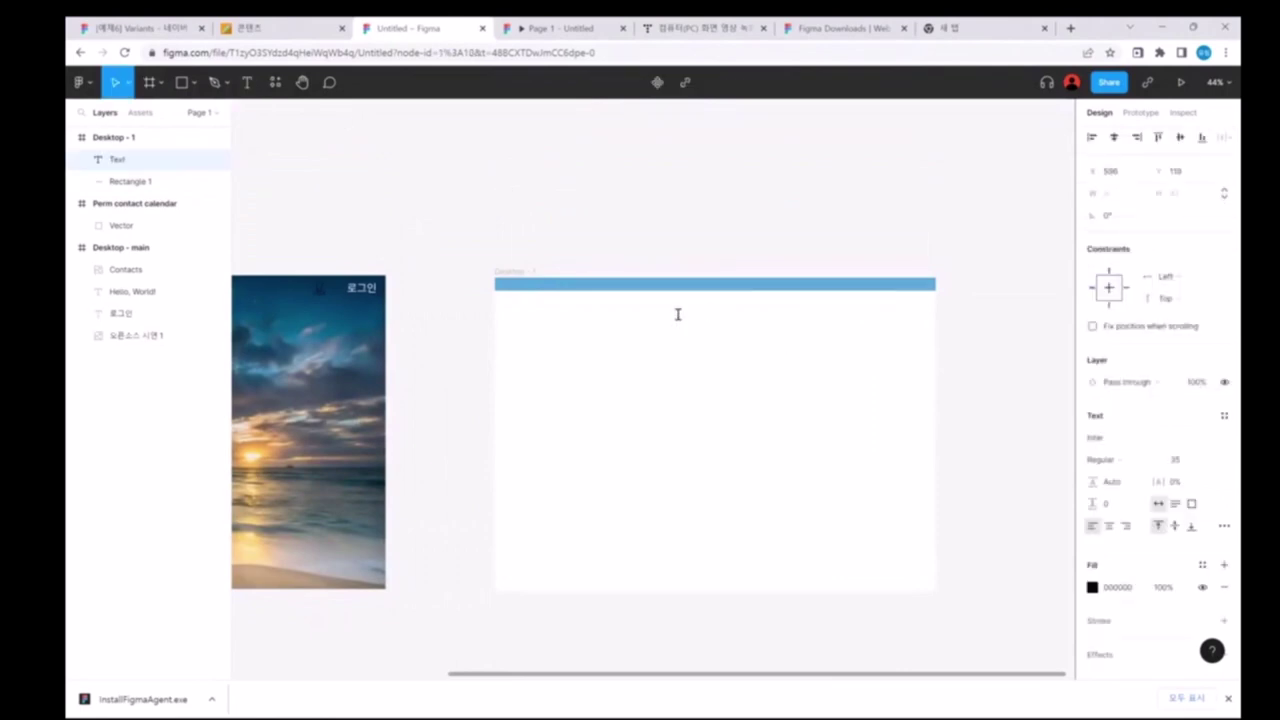
{"action": "type", "text": "longin"}
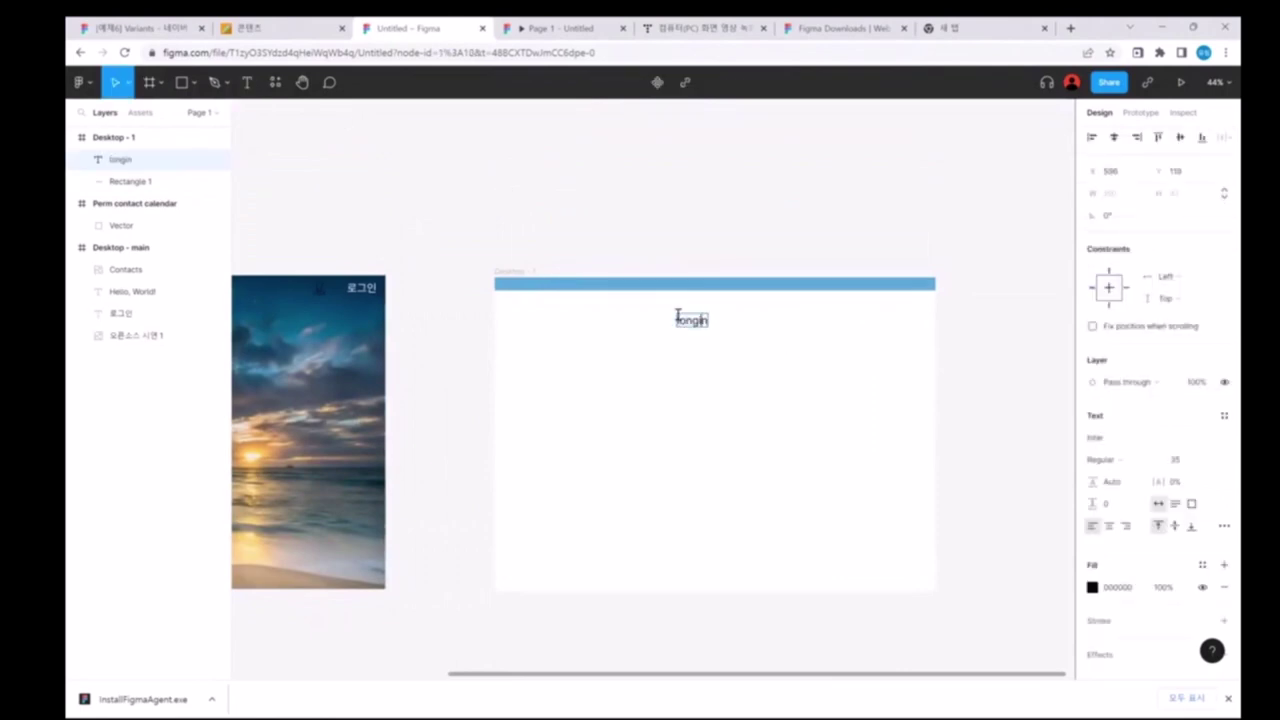
{"action": "key", "text": "BackSpace"}
{"action": "key", "text": "BackSpace"}
{"action": "key", "text": "BackSpace"}
{"action": "type", "text": "gin"}
{"action": "key", "text": "Escape"}
{"action": "key", "text": "Escape"}
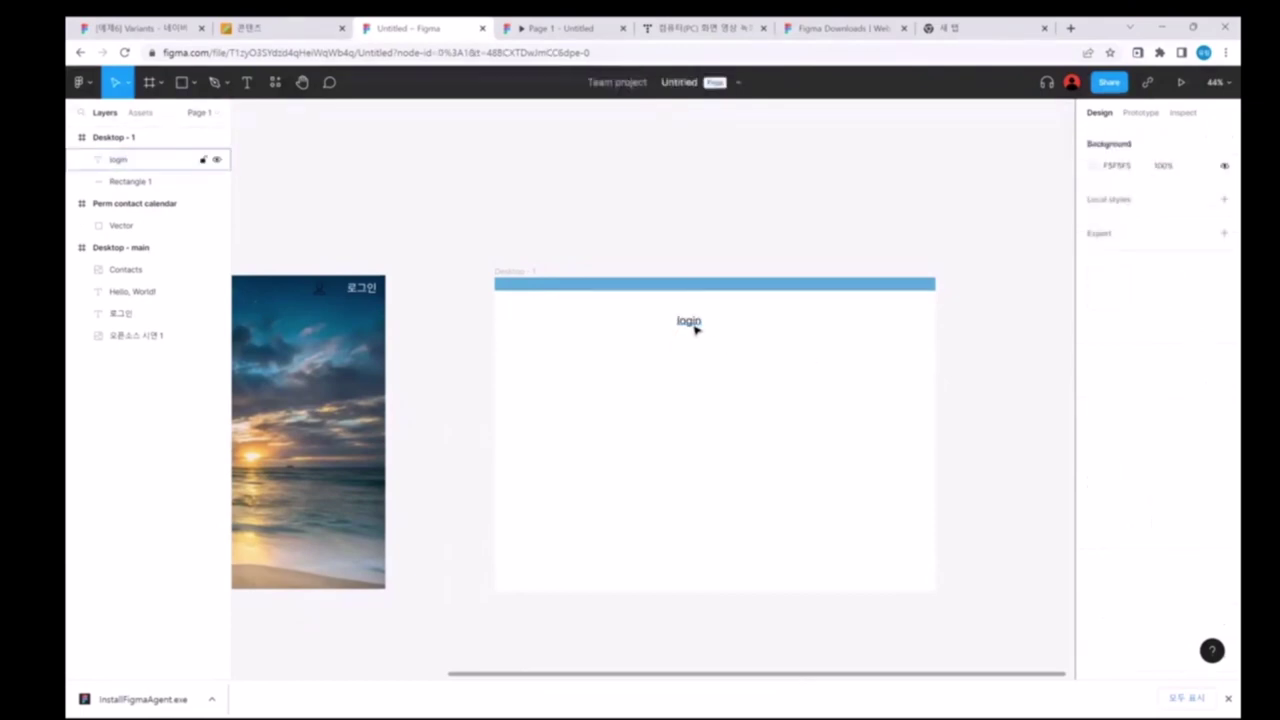
{"action": "left_click_drag", "start_coordinate": [695, 330], "coordinate": [527, 316]}
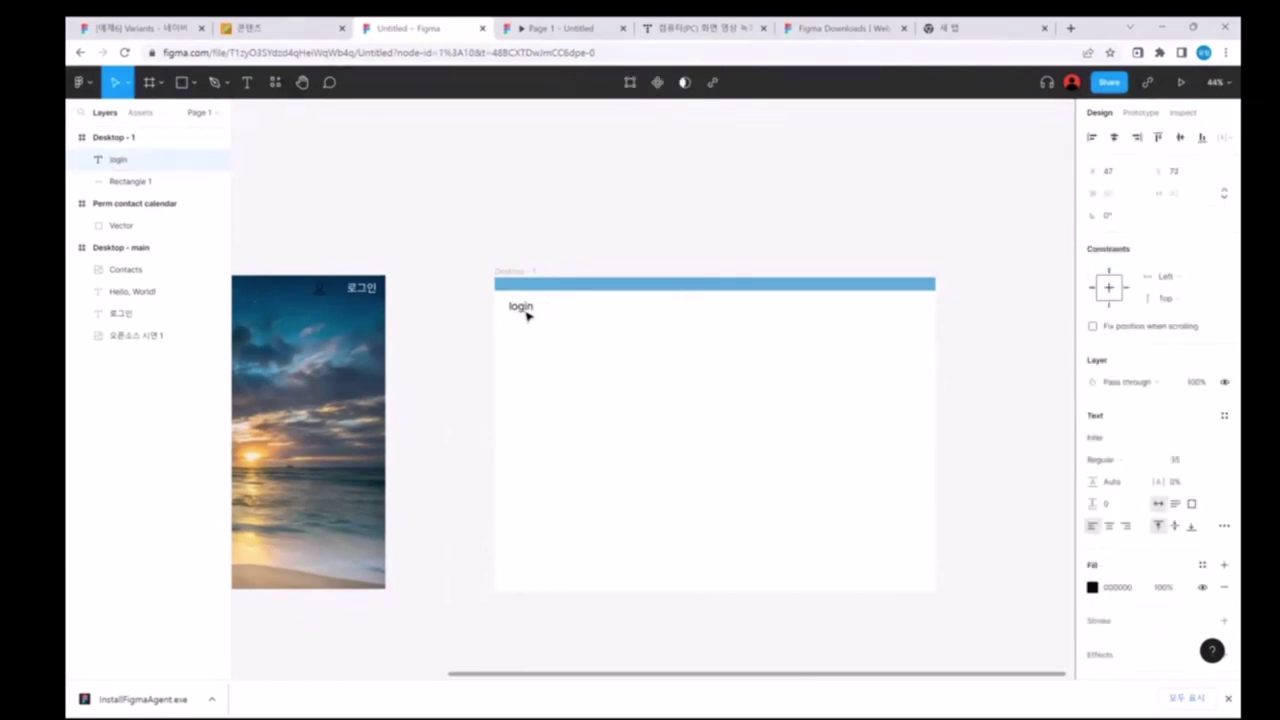
{"action": "left_click", "coordinate": [754, 257]}
{"action": "scroll", "coordinate": [614, 277], "scroll_direction": "left", "scroll_amount": 5}
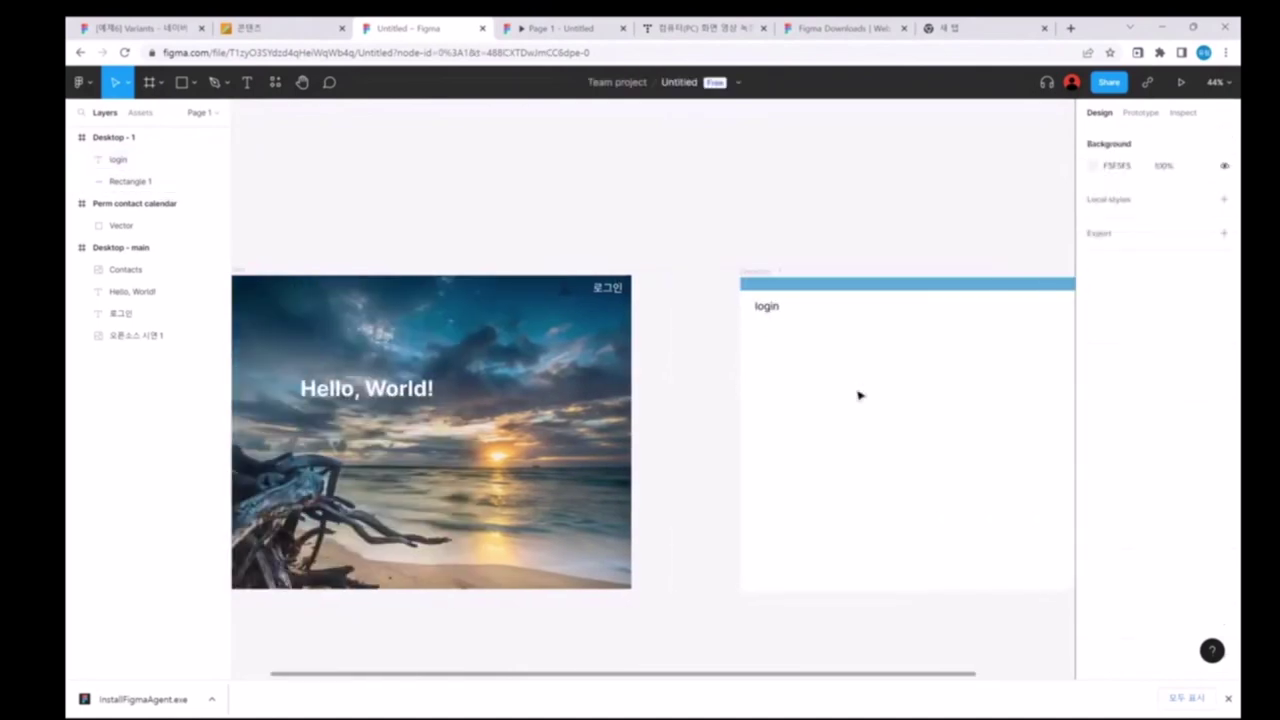
Step: Present the prototype and follow the 로그인 link to the login frame
{"action": "scroll", "coordinate": [860, 395], "scroll_direction": "left", "scroll_amount": 5}
{"action": "scroll", "coordinate": [860, 395], "scroll_direction": "left", "scroll_amount": 2}
{"action": "scroll", "coordinate": [890, 307], "scroll_direction": "right", "scroll_amount": 3}
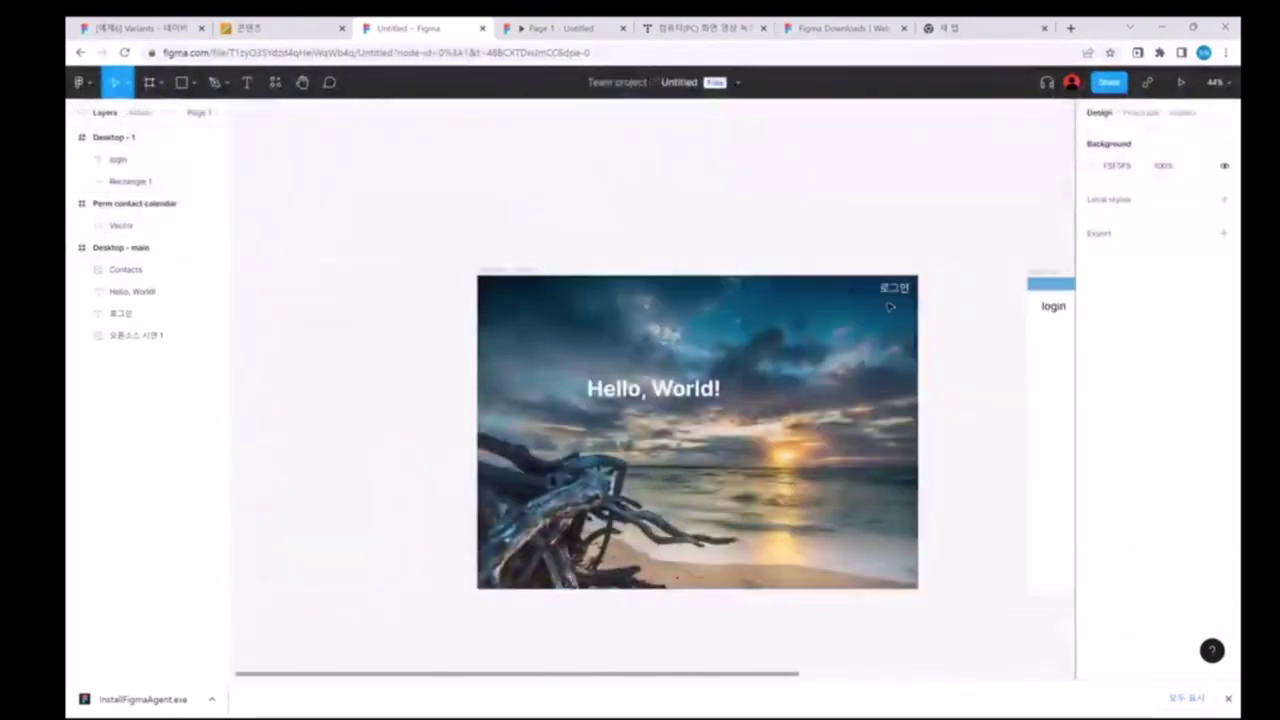
{"action": "scroll", "coordinate": [903, 289], "scroll_direction": "right", "scroll_amount": 2}
{"action": "scroll", "coordinate": [908, 289], "scroll_direction": "right", "scroll_amount": 2}
{"action": "scroll", "coordinate": [800, 330], "scroll_direction": "right", "scroll_amount": 3}
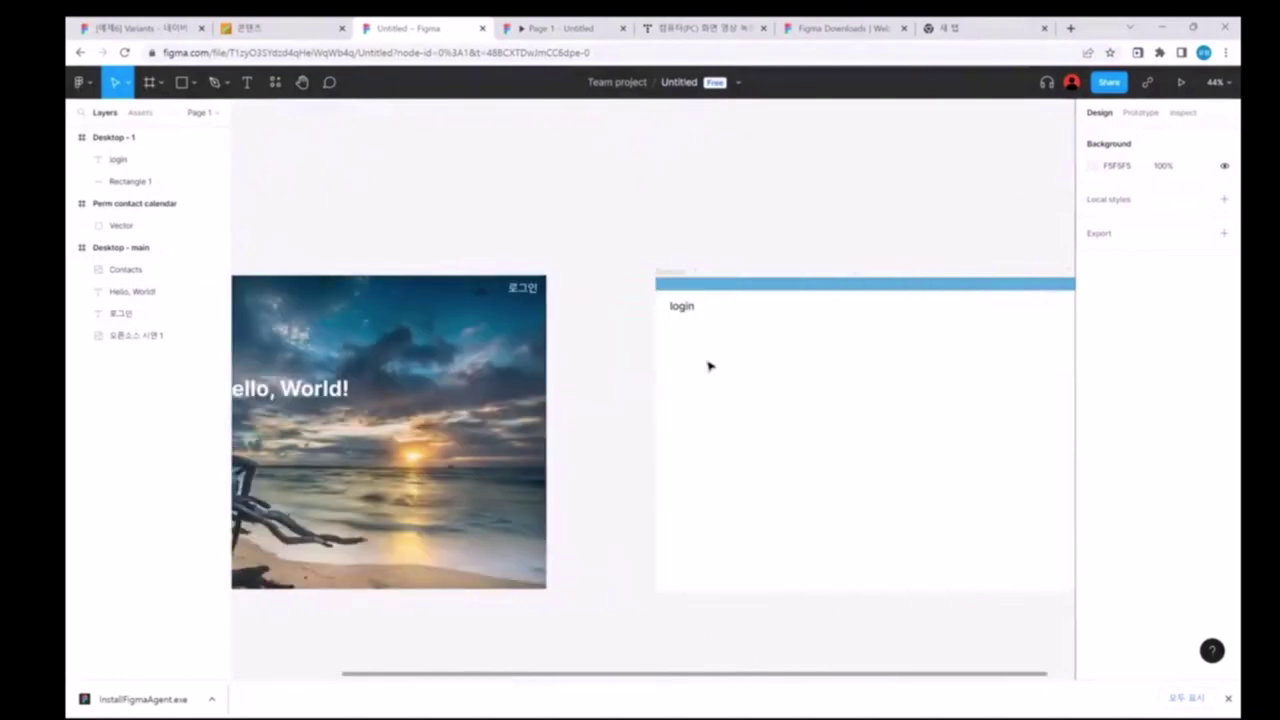
{"action": "scroll", "coordinate": [790, 206], "scroll_direction": "left", "scroll_amount": 6}
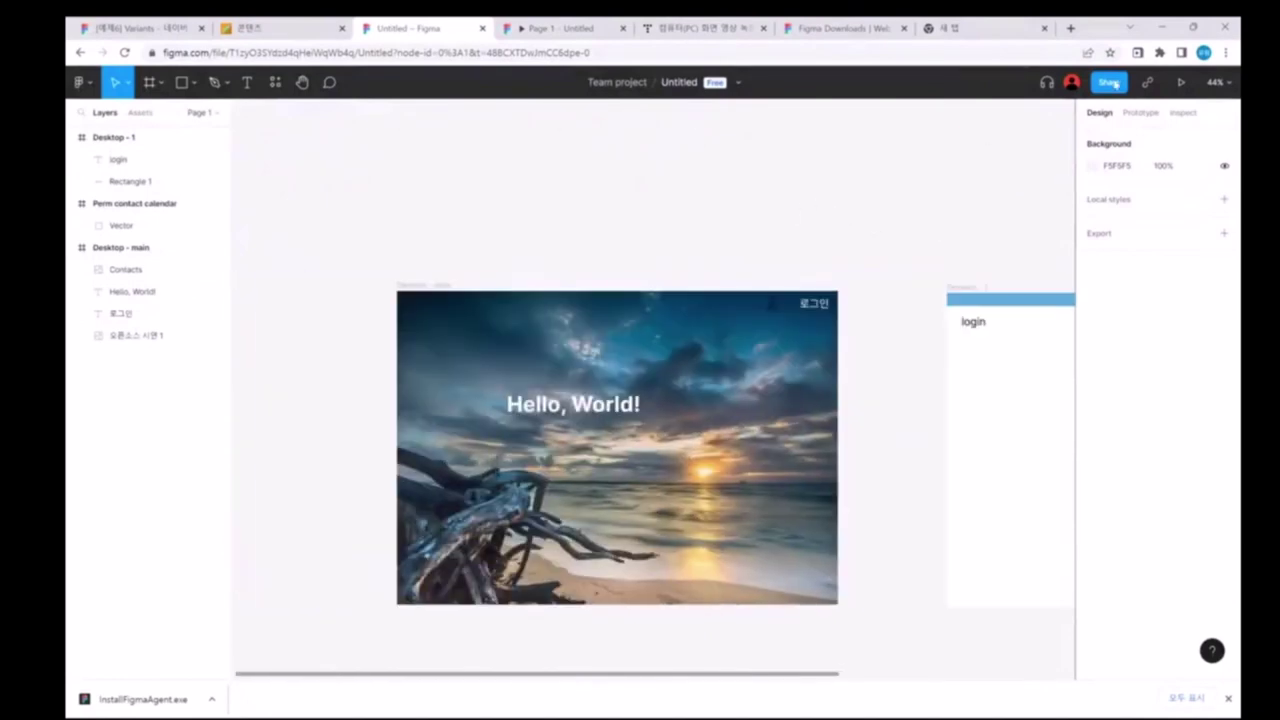
{"action": "left_click", "coordinate": [1186, 86]}
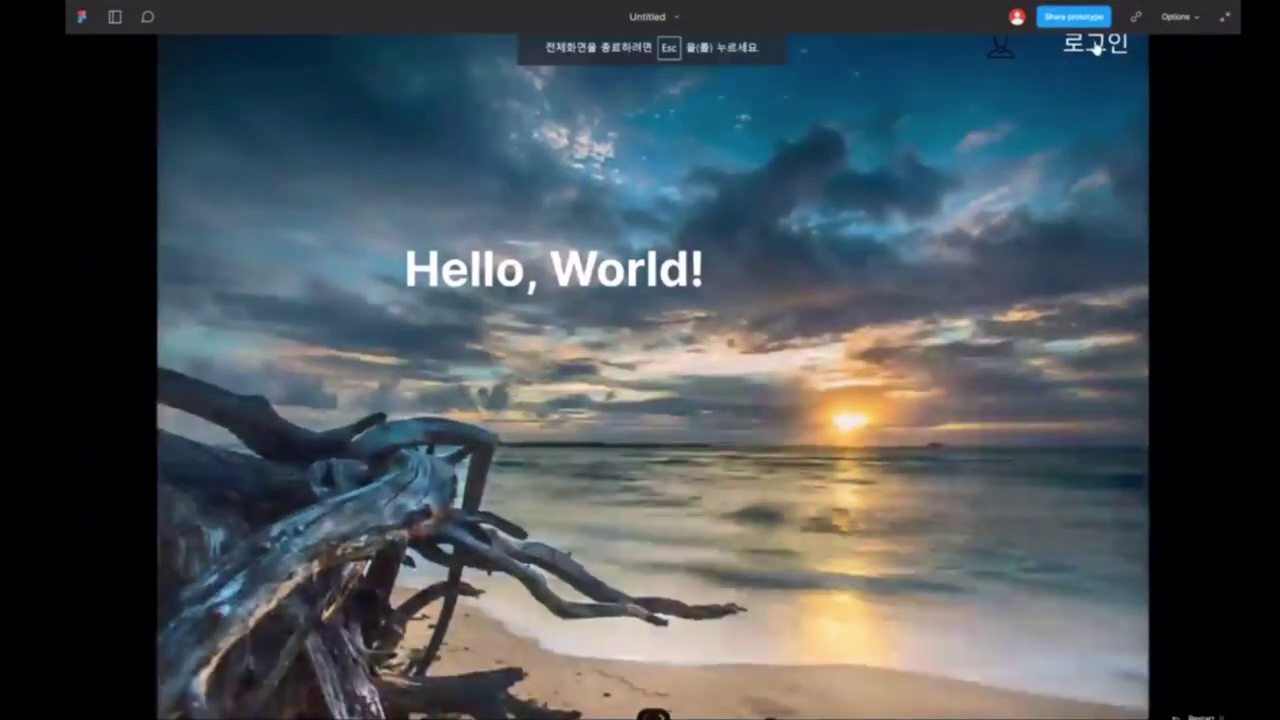
{"action": "left_click", "coordinate": [1095, 46]}
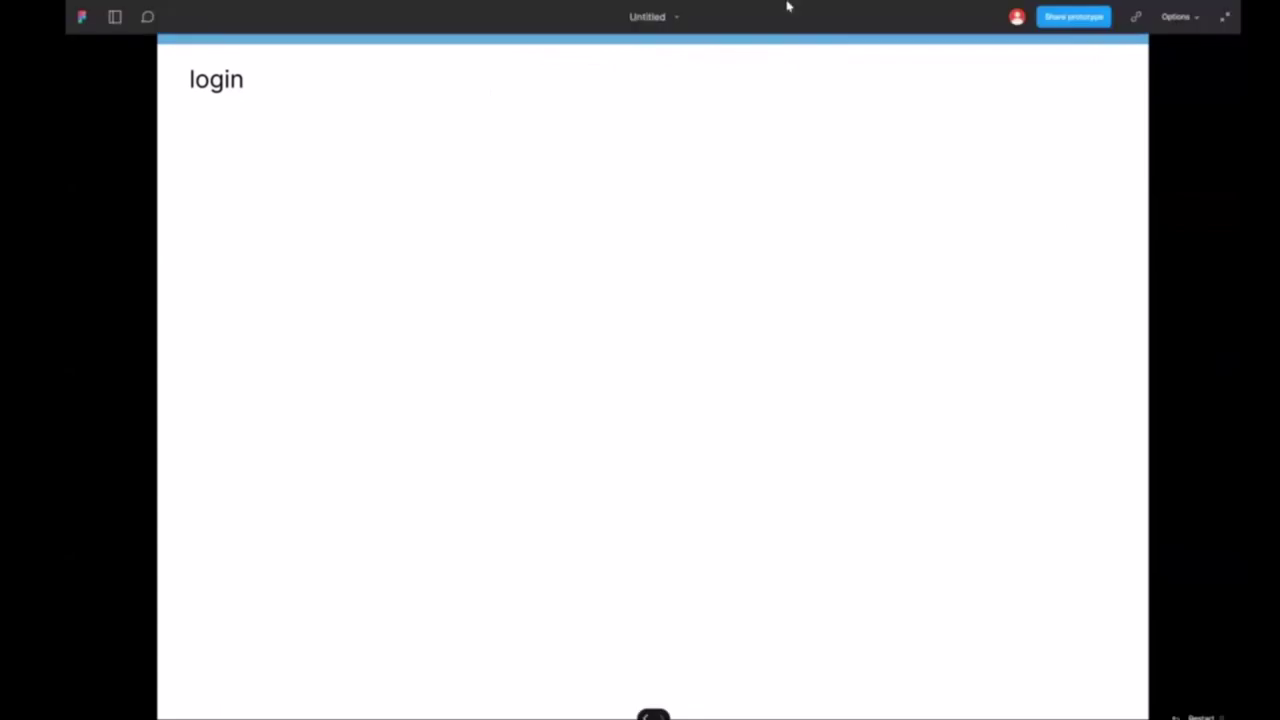
Step: Exit the prototype view, close the preview tabs and return to the design file
{"action": "key", "text": "F5"}
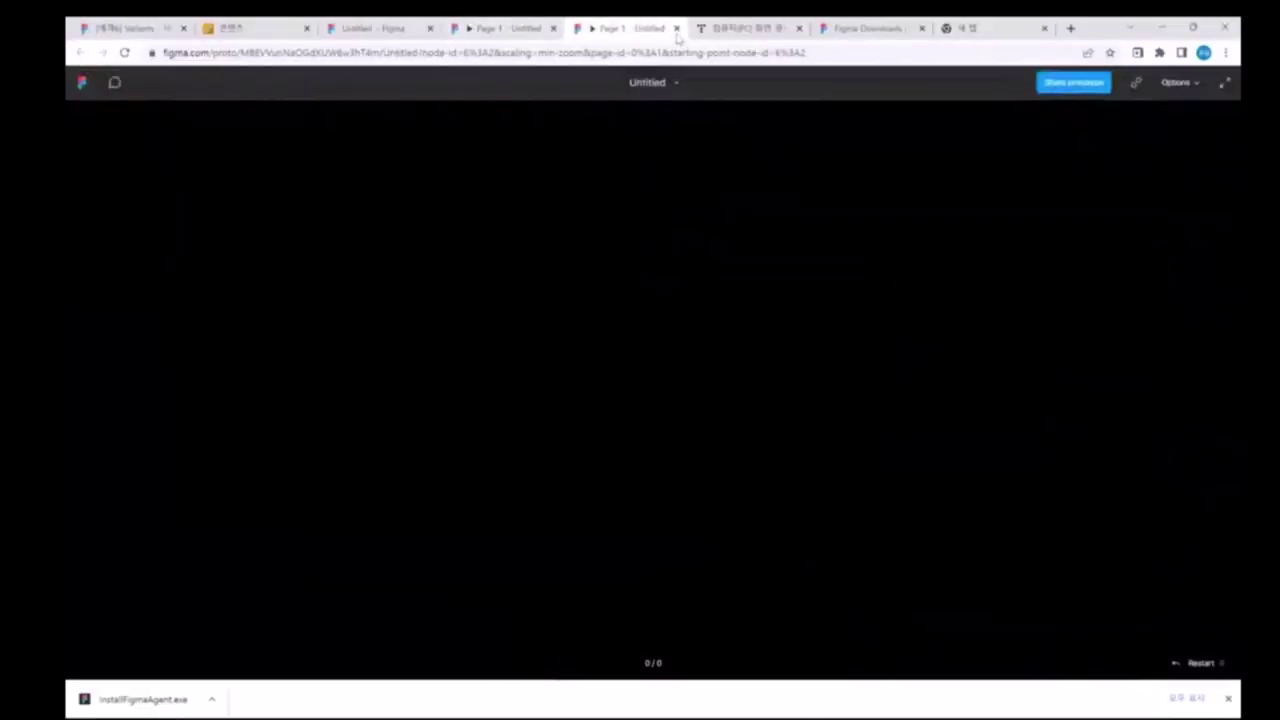
{"action": "left_click", "coordinate": [677, 28]}
{"action": "left_click", "coordinate": [553, 28]}
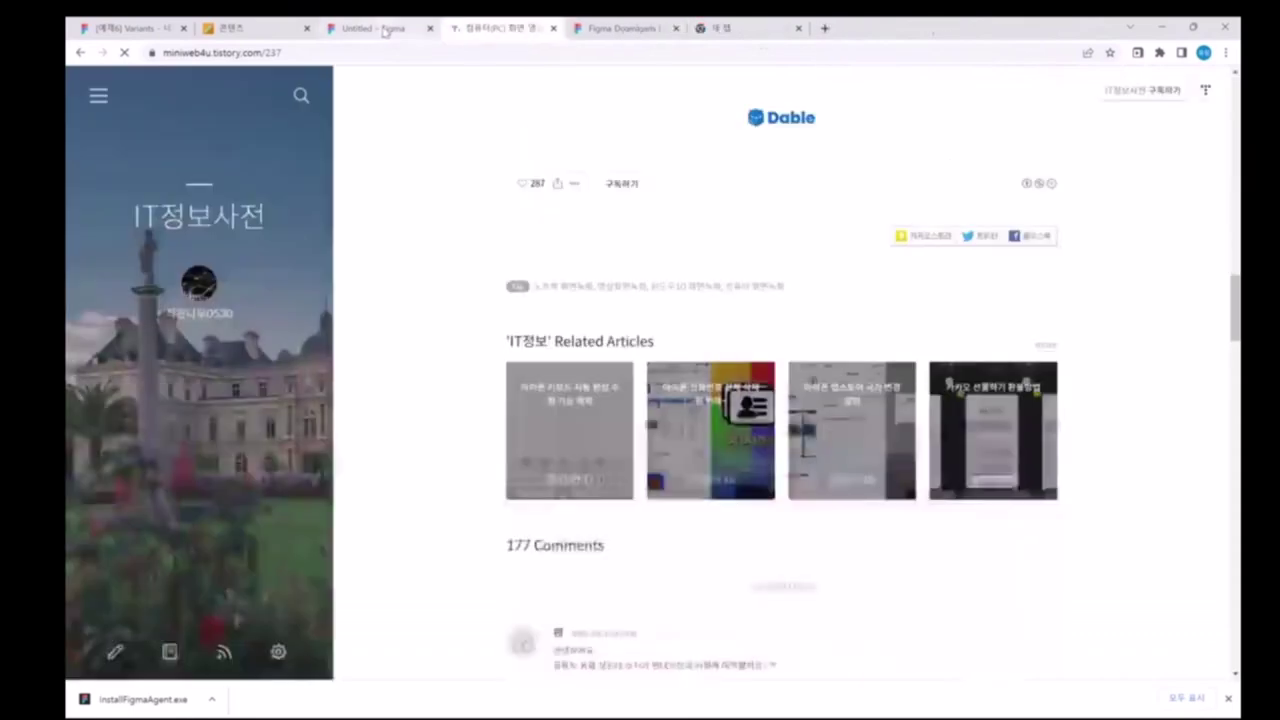
{"action": "left_click", "coordinate": [384, 28]}
Step: Set the 로그인 interaction's animation to Push, direction up, Ease out over 300ms
{"action": "scroll", "coordinate": [700, 335], "scroll_direction": "right", "scroll_amount": 3}
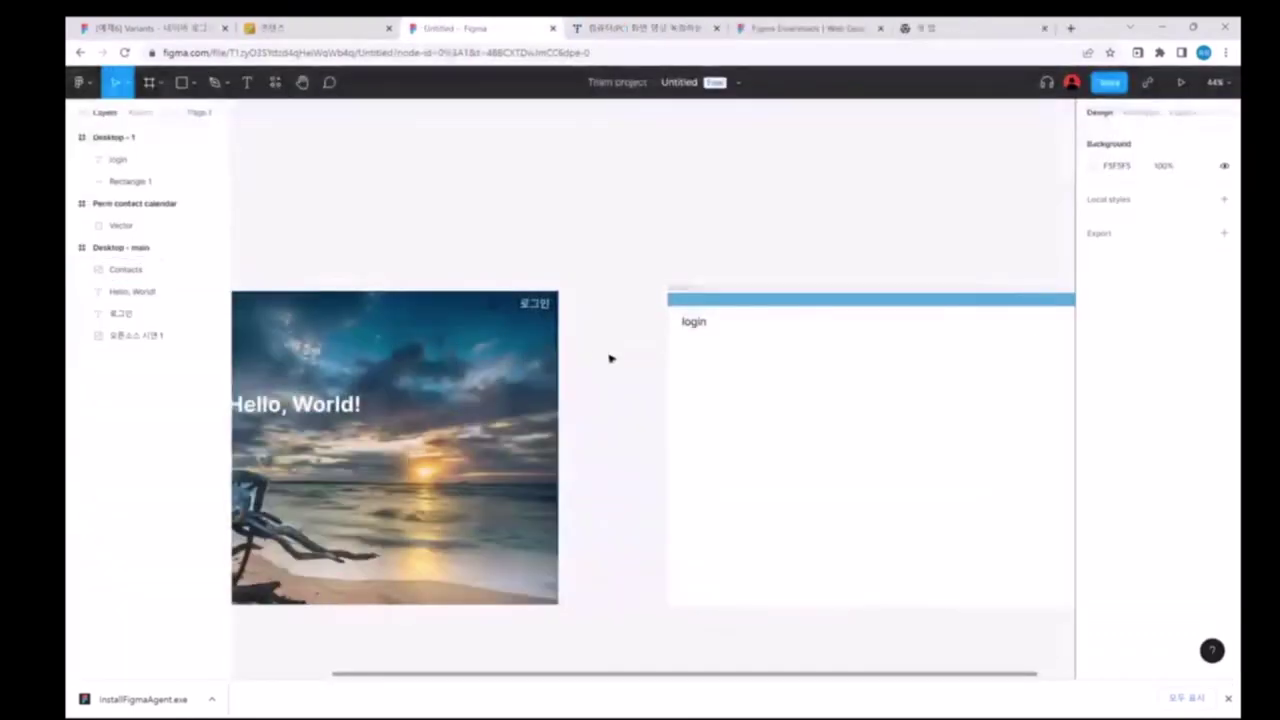
{"action": "left_click", "coordinate": [1141, 113]}
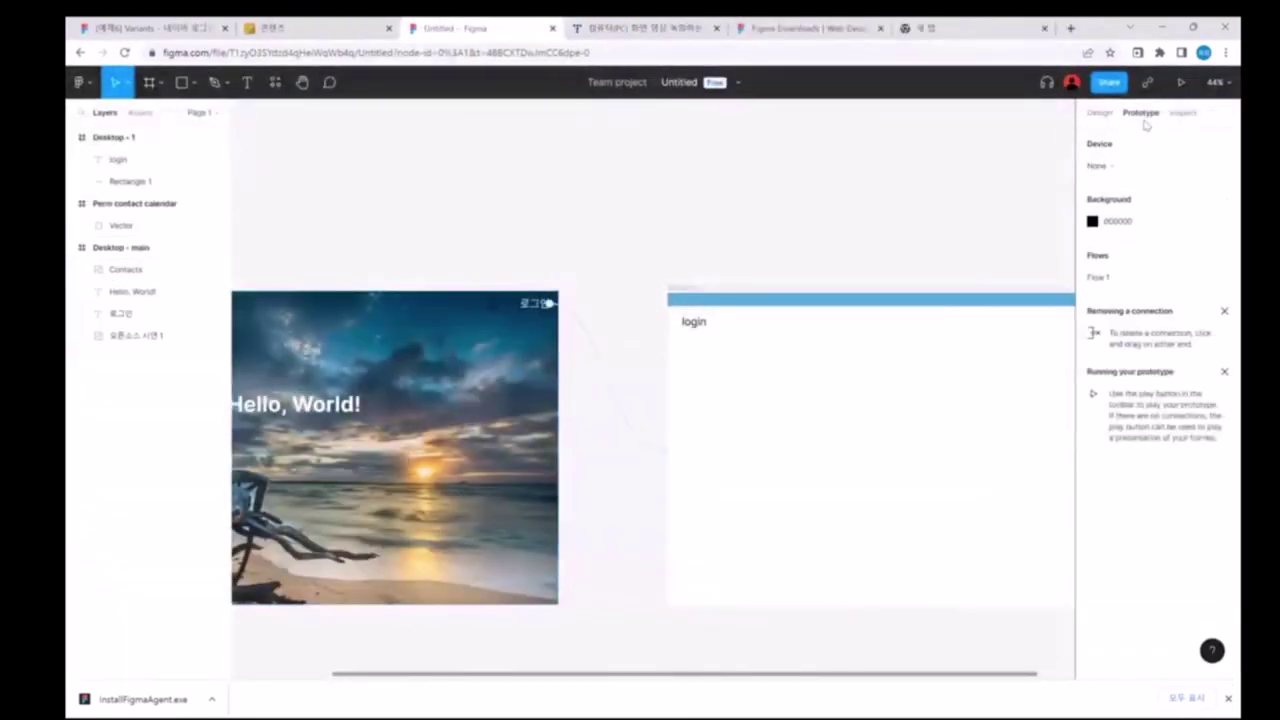
{"action": "left_click", "coordinate": [619, 404]}
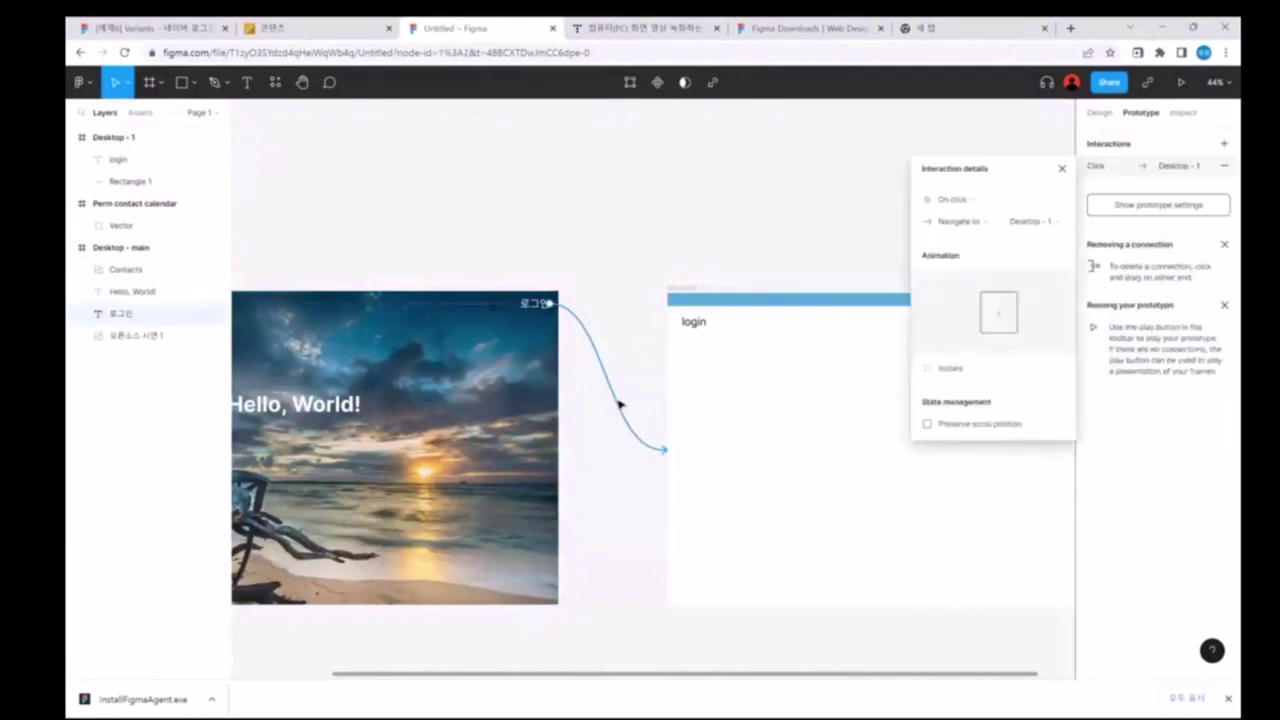
{"action": "mouse_move", "coordinate": [956, 221]}
{"action": "left_click", "coordinate": [955, 368]}
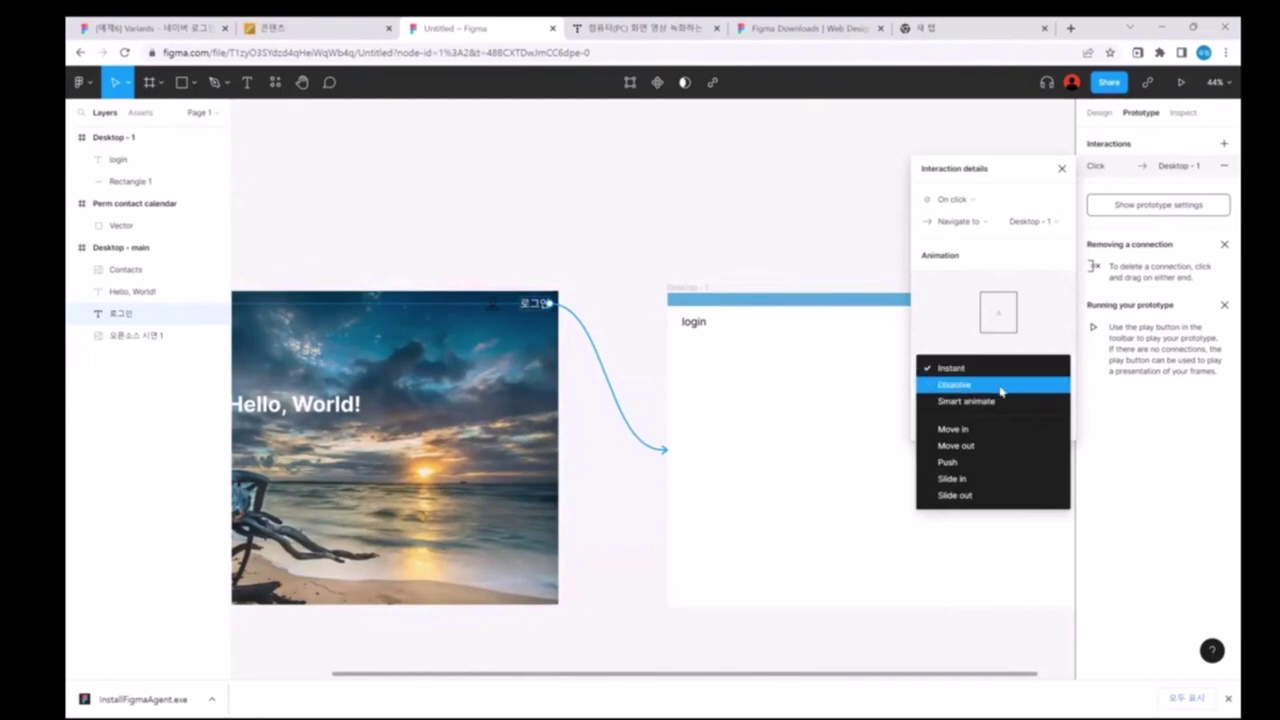
{"action": "left_click", "coordinate": [965, 462]}
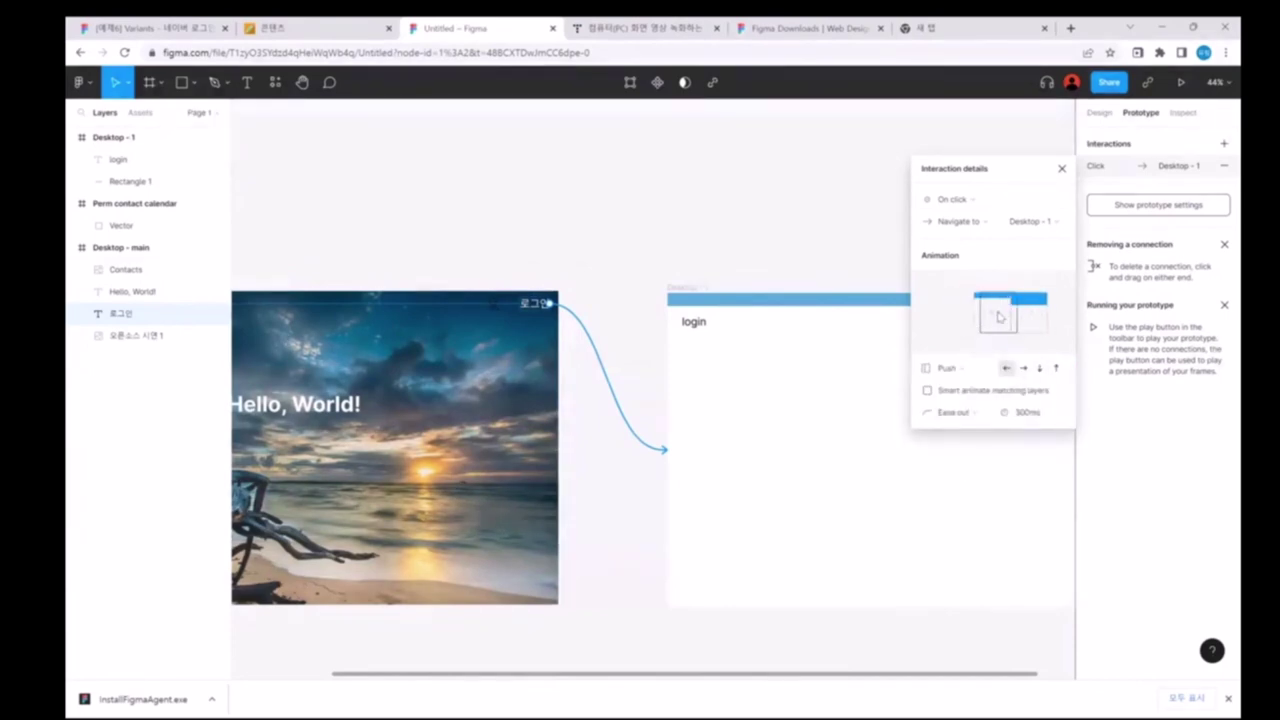
{"action": "left_click", "coordinate": [1040, 369]}
{"action": "left_click", "coordinate": [1056, 368]}
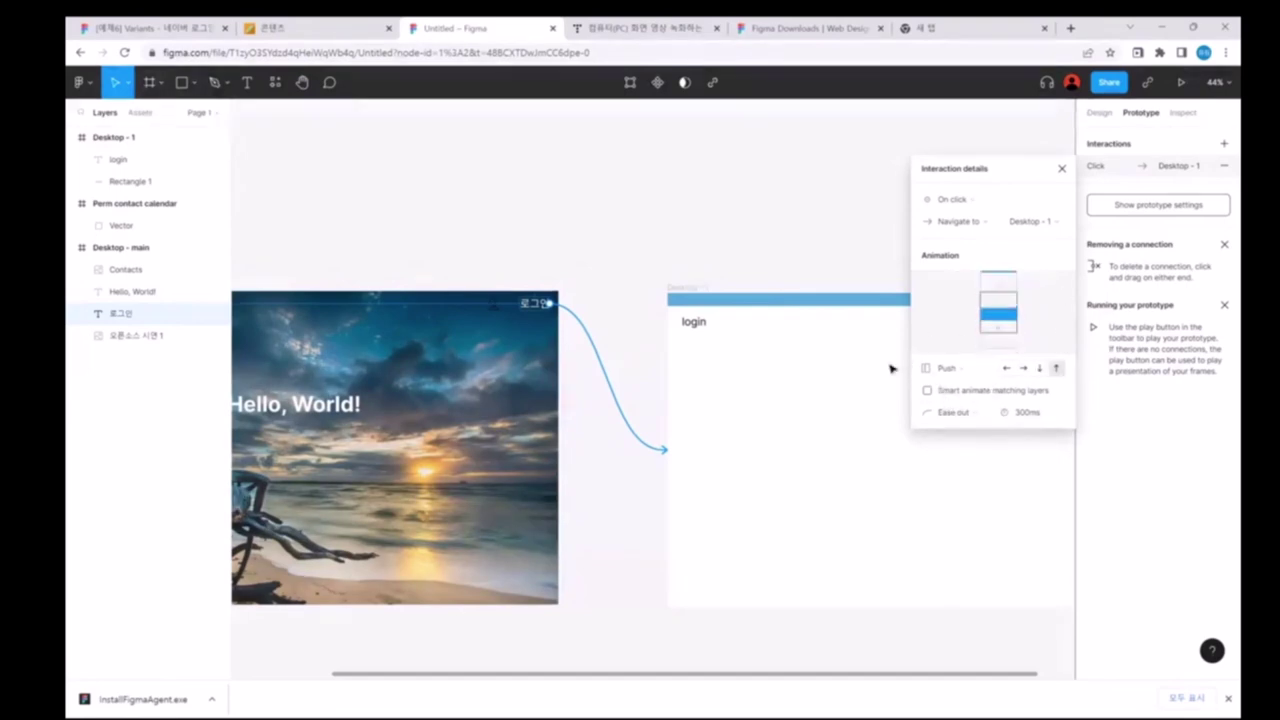
{"action": "left_click", "coordinate": [840, 244]}
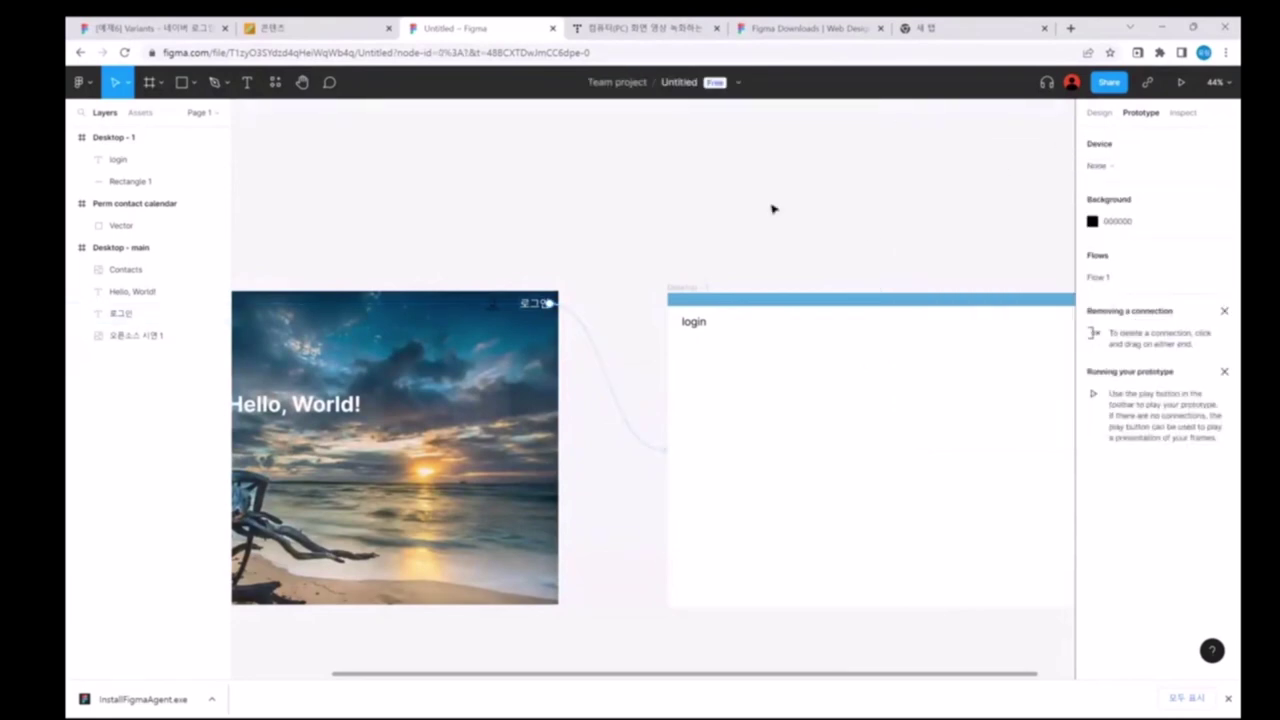
Step: Present the prototype from Desktop - main and click through to the login frame
{"action": "left_click", "coordinate": [1098, 277]}
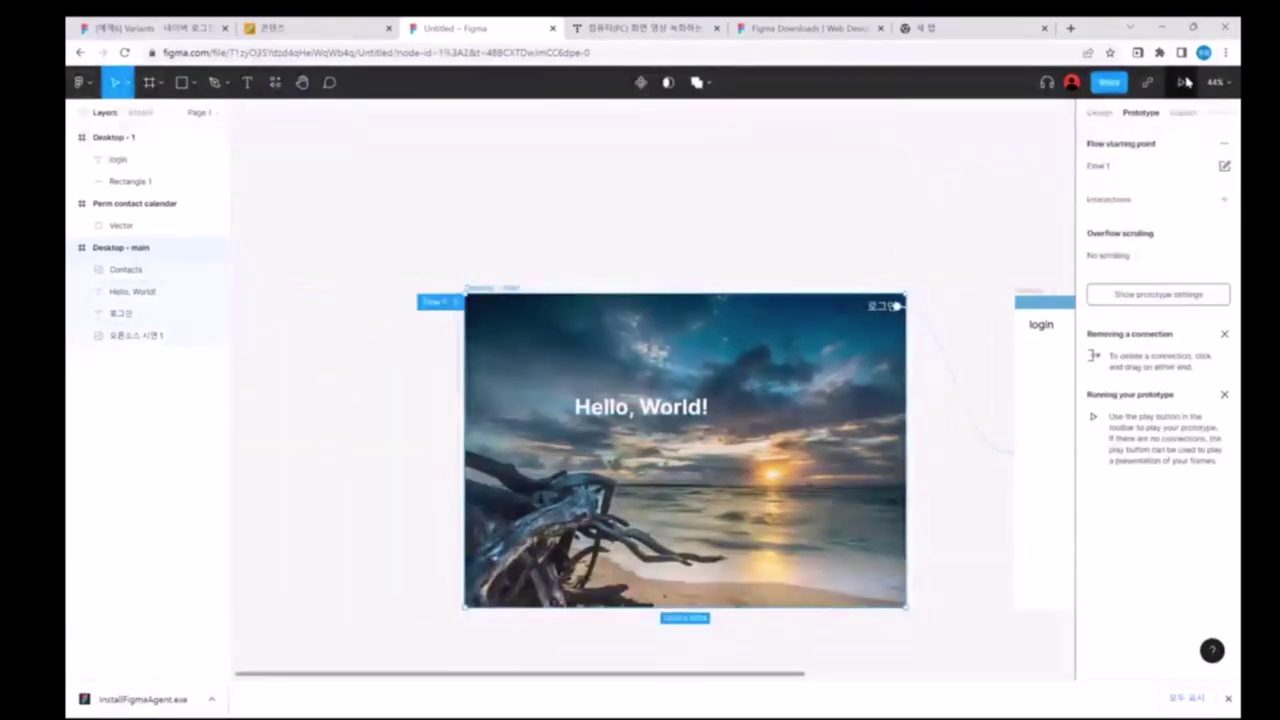
{"action": "left_click", "coordinate": [1184, 82]}
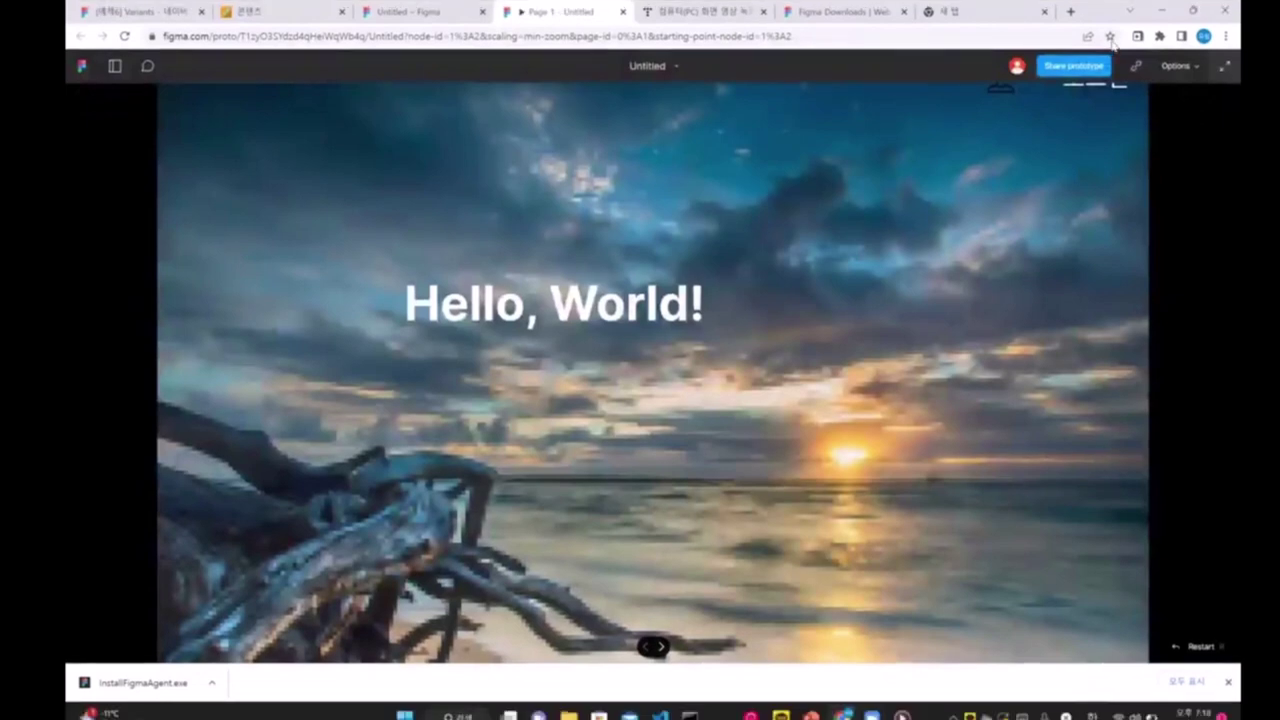
{"action": "left_click", "coordinate": [1224, 86]}
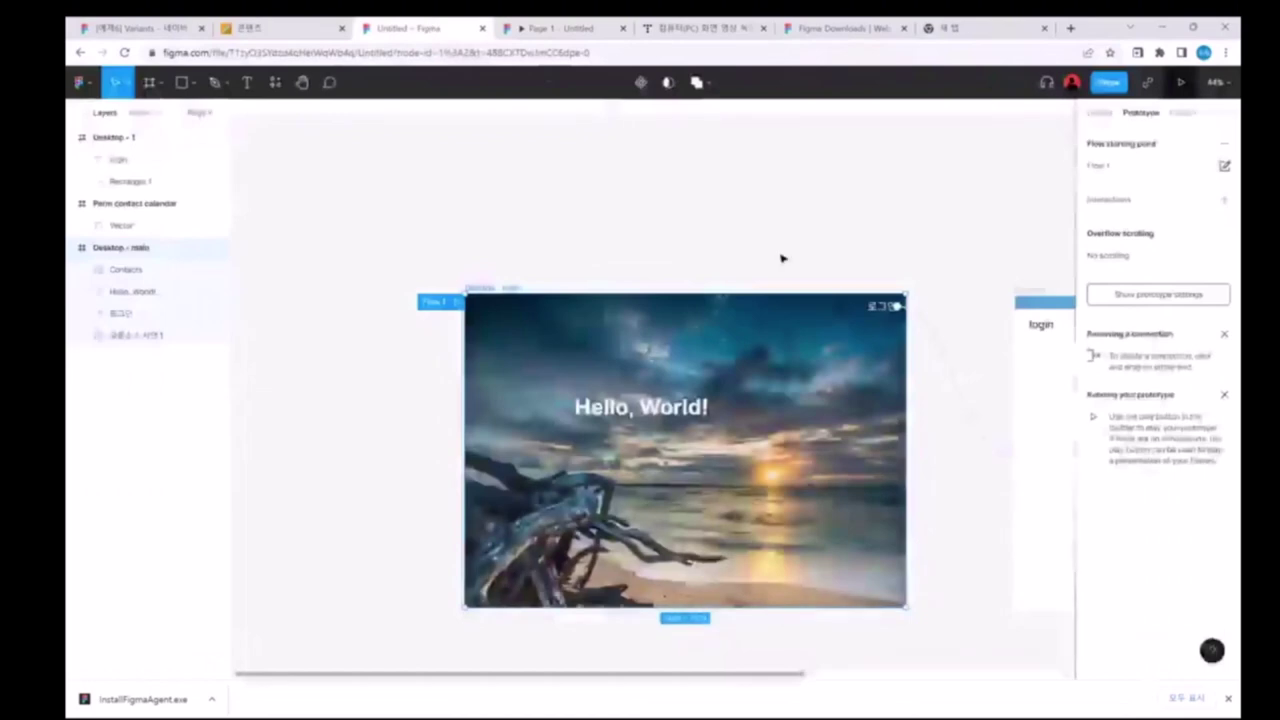
{"action": "scroll", "coordinate": [782, 258], "scroll_direction": "right", "scroll_amount": 2}
{"action": "scroll", "coordinate": [782, 258], "scroll_direction": "right", "scroll_amount": 1}
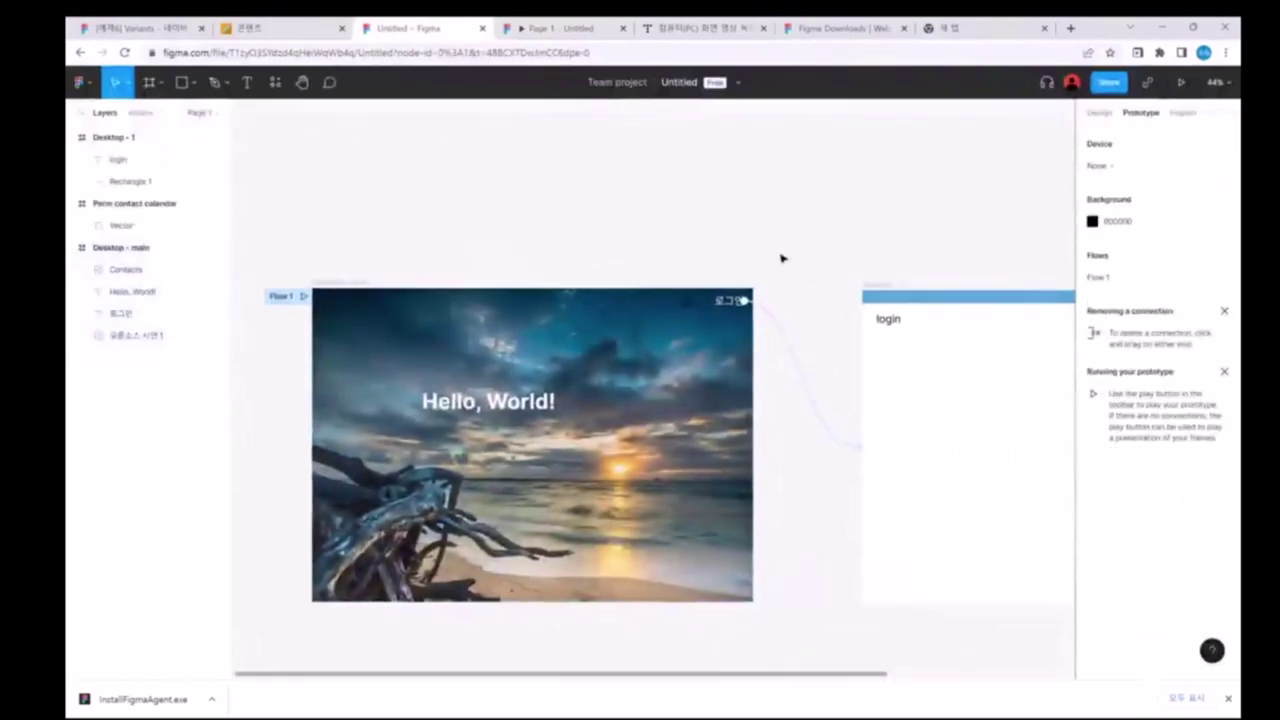
{"action": "scroll", "coordinate": [782, 258], "scroll_direction": "right", "scroll_amount": 1}
{"action": "scroll", "coordinate": [782, 258], "scroll_direction": "right", "scroll_amount": 5}
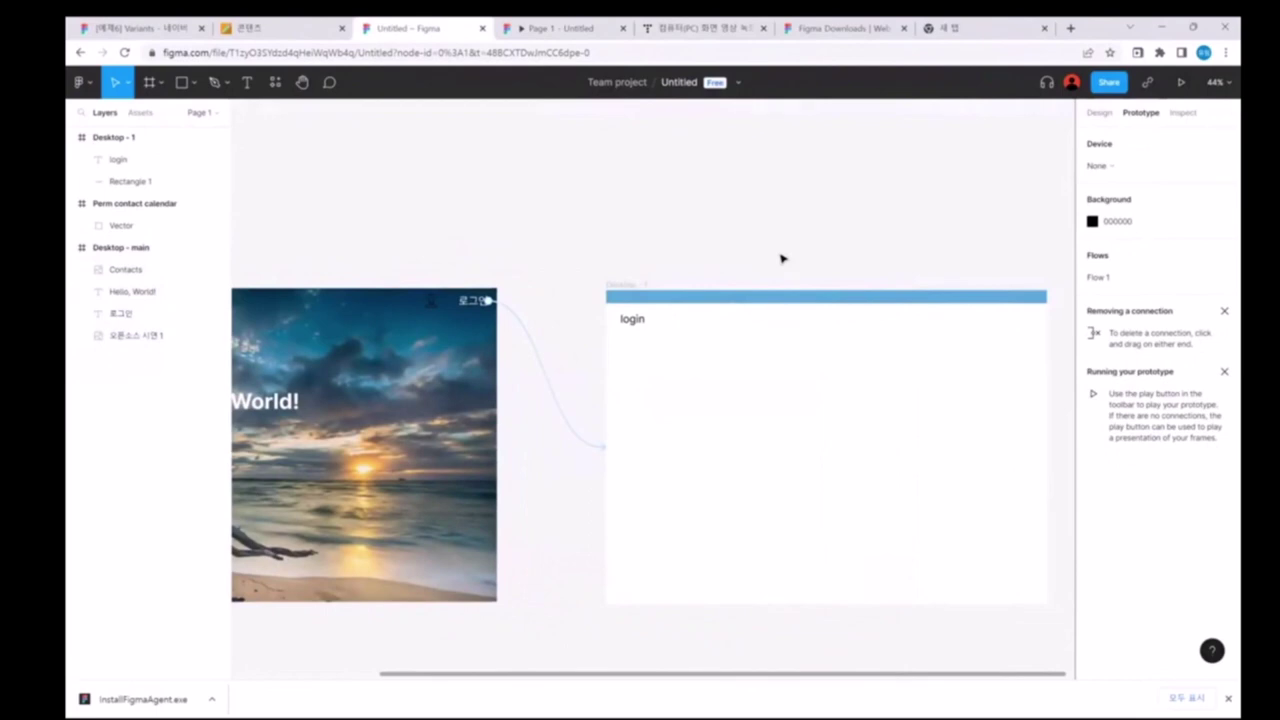
{"action": "scroll", "coordinate": [782, 258], "scroll_direction": "right", "scroll_amount": 2}
{"action": "scroll", "coordinate": [782, 258], "scroll_direction": "right", "scroll_amount": 2}
{"action": "scroll", "coordinate": [782, 258], "scroll_direction": "up", "scroll_amount": 3}
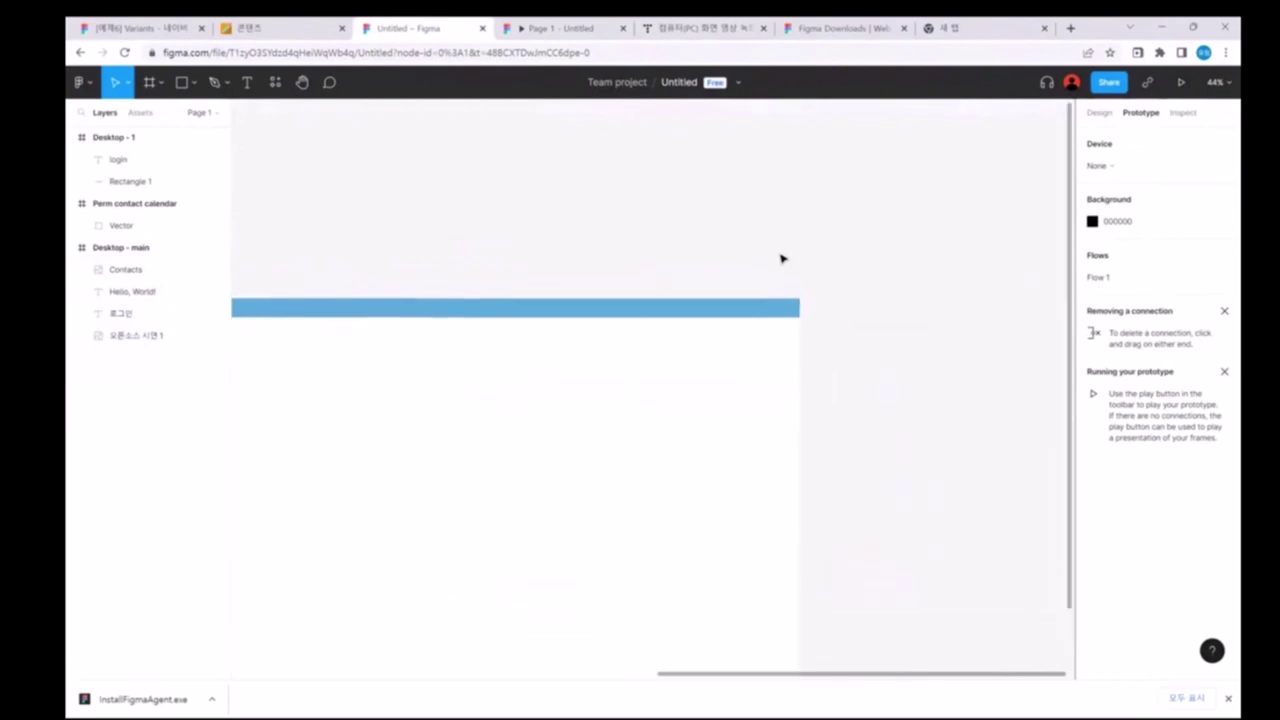
{"action": "scroll", "coordinate": [782, 258], "scroll_direction": "up", "scroll_amount": 1}
{"action": "scroll", "coordinate": [782, 258], "scroll_direction": "left", "scroll_amount": 2}
{"action": "scroll", "coordinate": [782, 258], "scroll_direction": "down", "scroll_amount": 3}
{"action": "scroll", "coordinate": [782, 258], "scroll_direction": "up", "scroll_amount": 1}
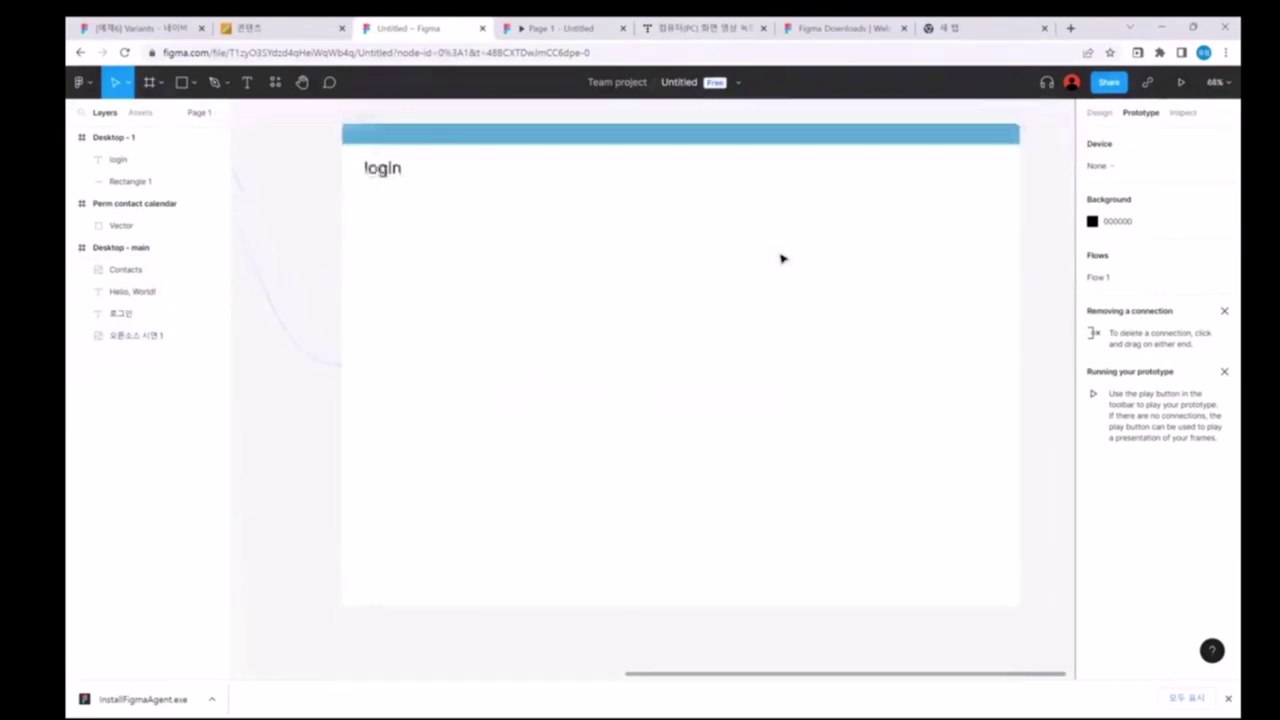
{"action": "scroll", "coordinate": [782, 258], "scroll_direction": "up", "scroll_amount": 1}
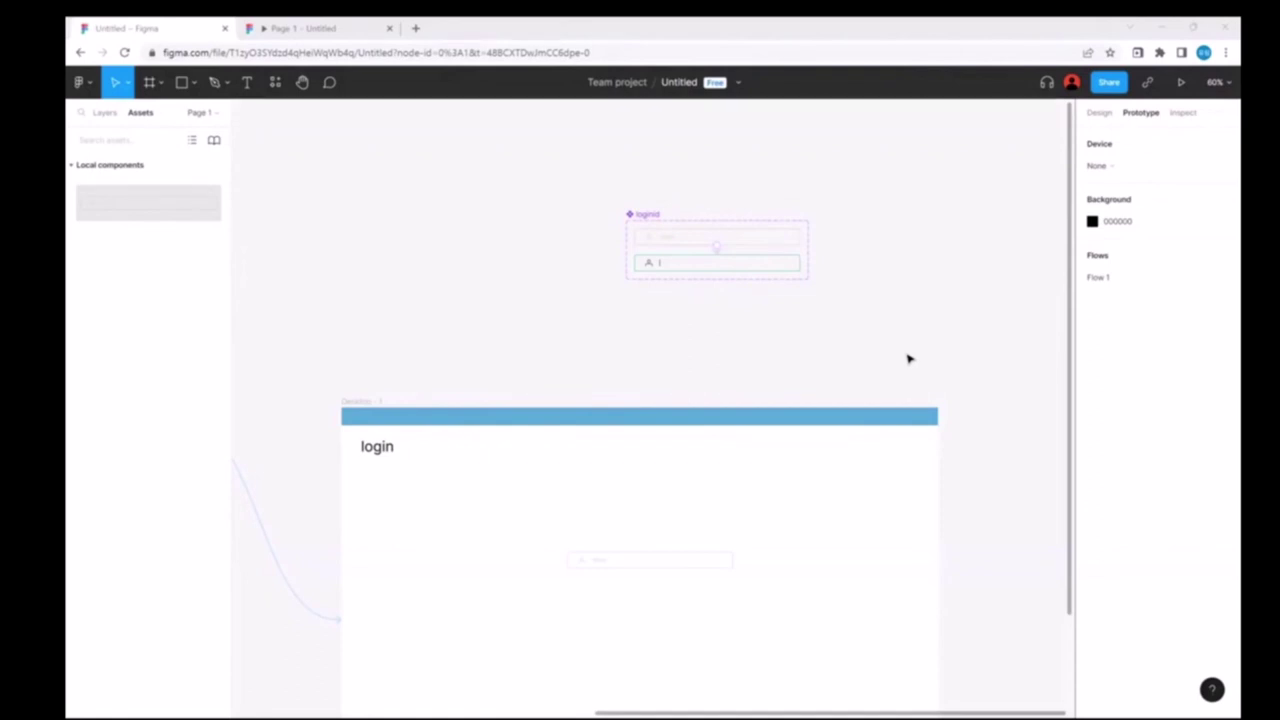
Step: Select the default variant's Rectangle 7 input-box layer in the Layers panel
{"action": "double_click", "coordinate": [672, 234]}
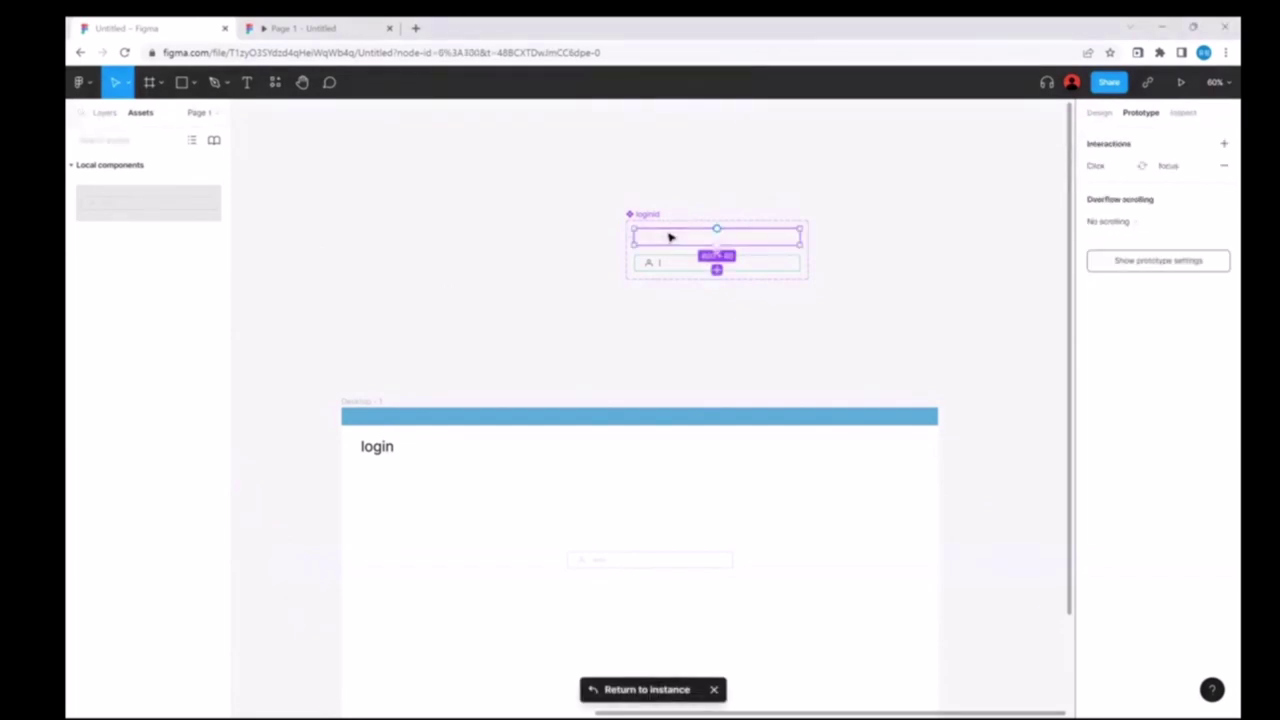
{"action": "left_click", "coordinate": [104, 112]}
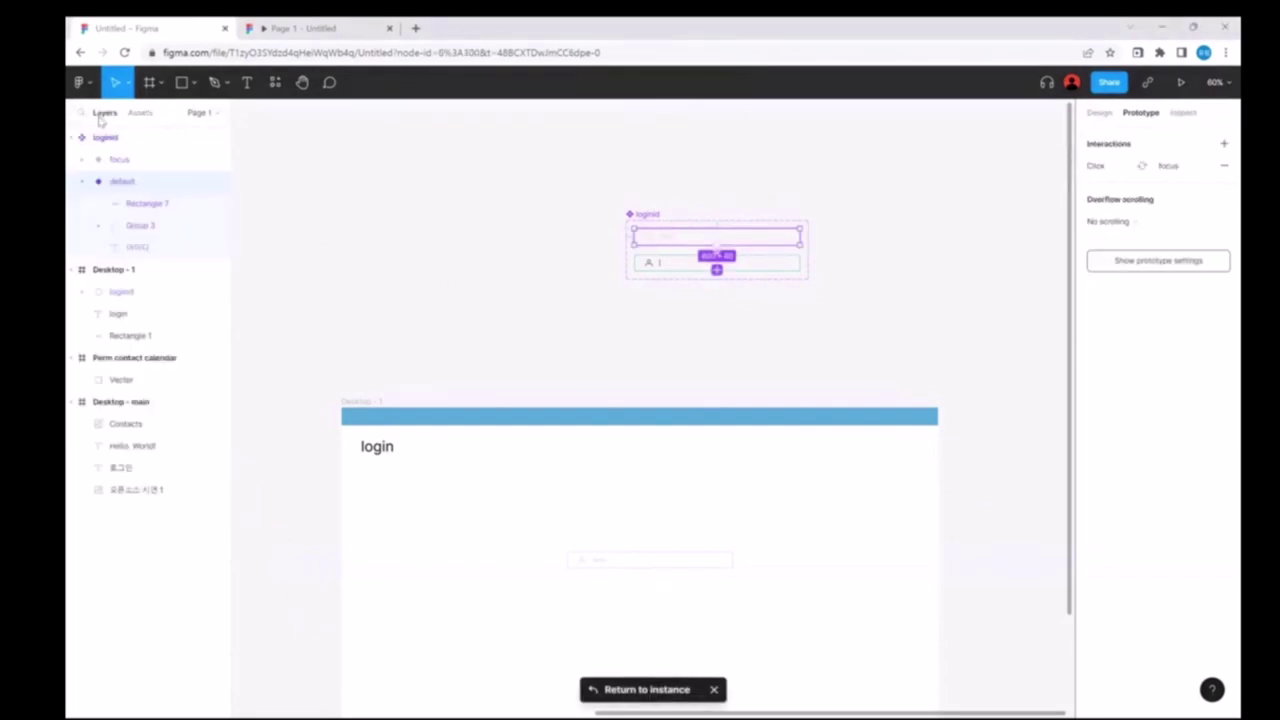
{"action": "left_click", "coordinate": [168, 205]}
{"action": "double_click", "coordinate": [168, 205]}
{"action": "left_click", "coordinate": [90, 207]}
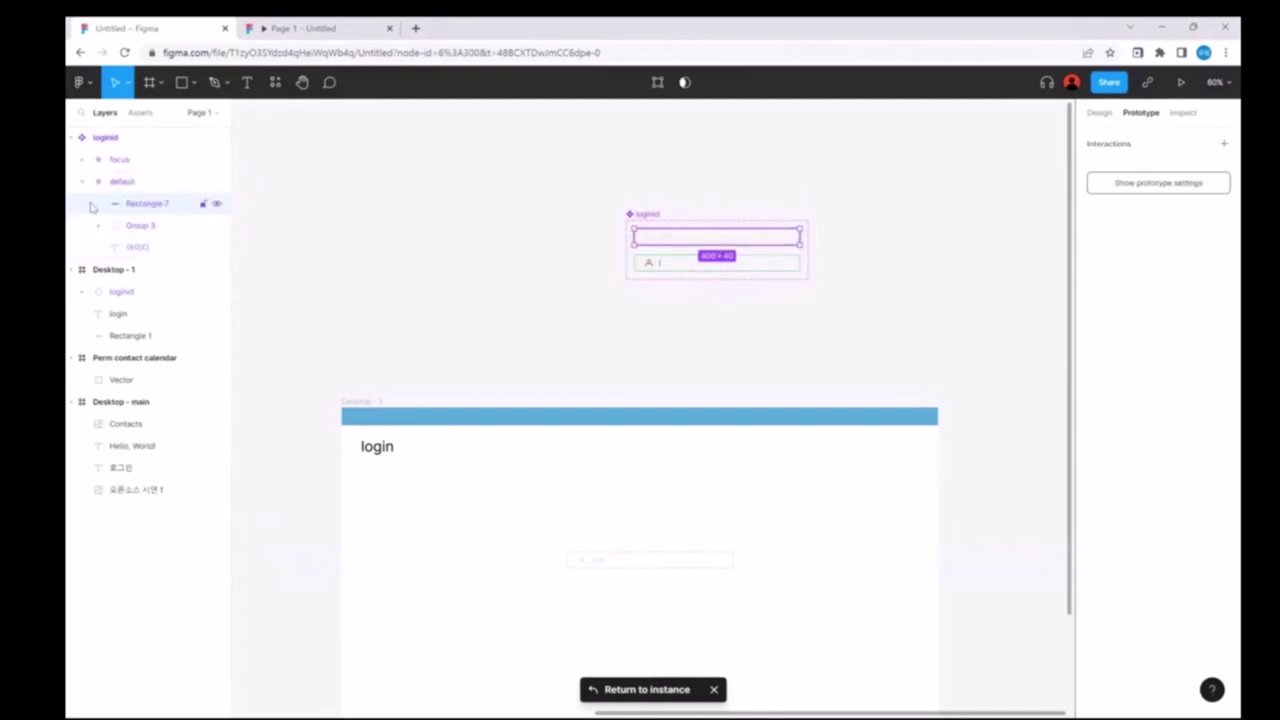
Step: Delete a stray Line 3 paste, paste Rectangle 8, and drag it left of the component
{"action": "left_click", "coordinate": [280, 297]}
{"action": "key", "text": "ctrl+v"}
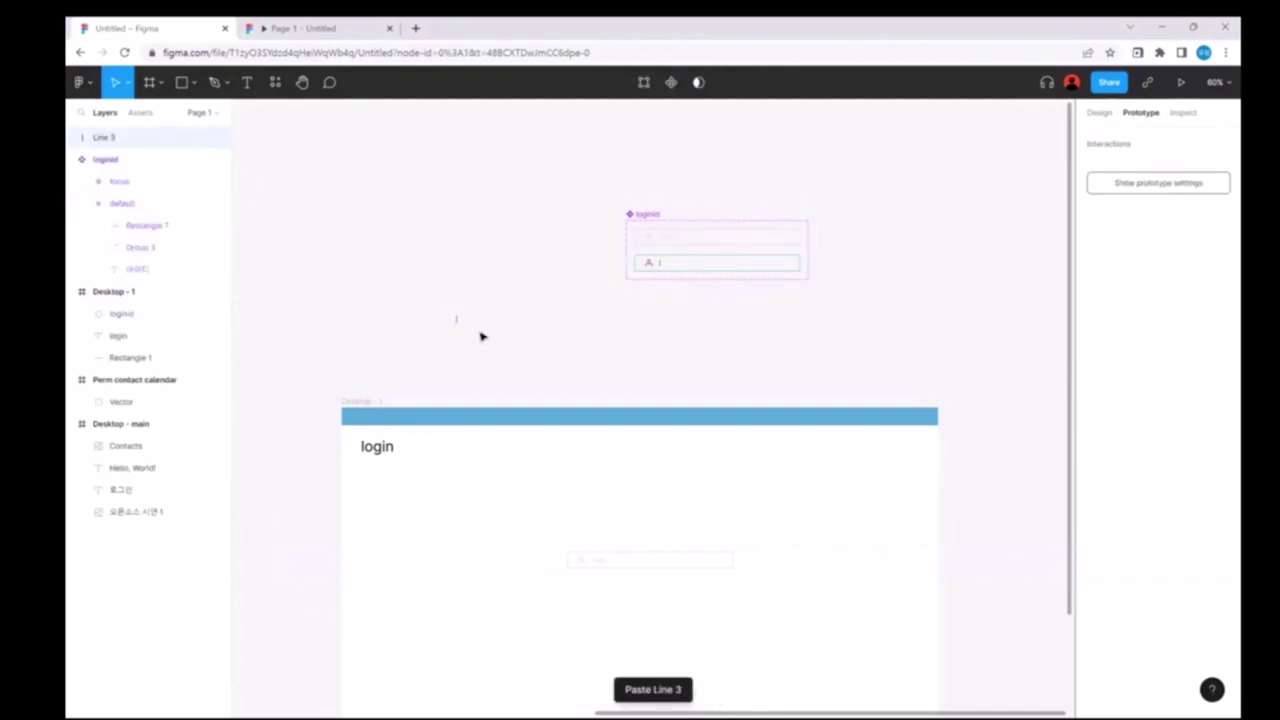
{"action": "right_click", "coordinate": [481, 320]}
{"action": "left_click", "coordinate": [452, 312]}
{"action": "key", "text": "Delete"}
{"action": "left_click", "coordinate": [160, 205]}
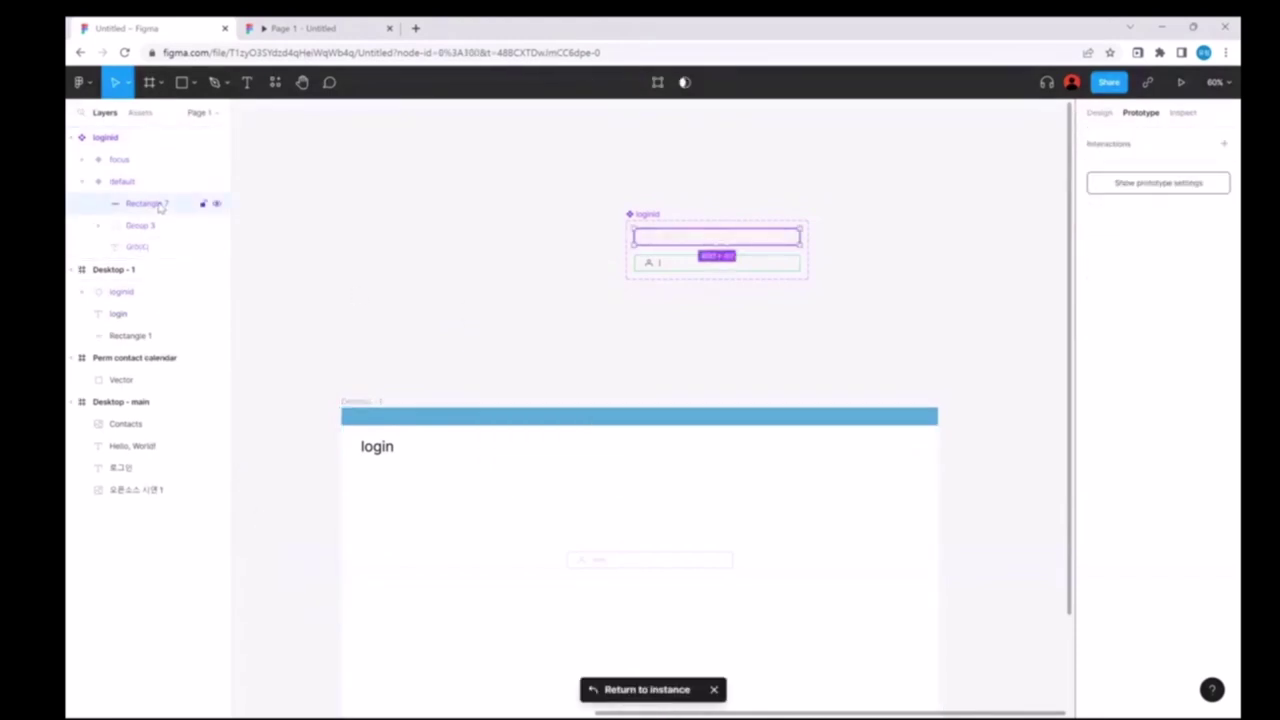
{"action": "key", "text": "ctrl+v"}
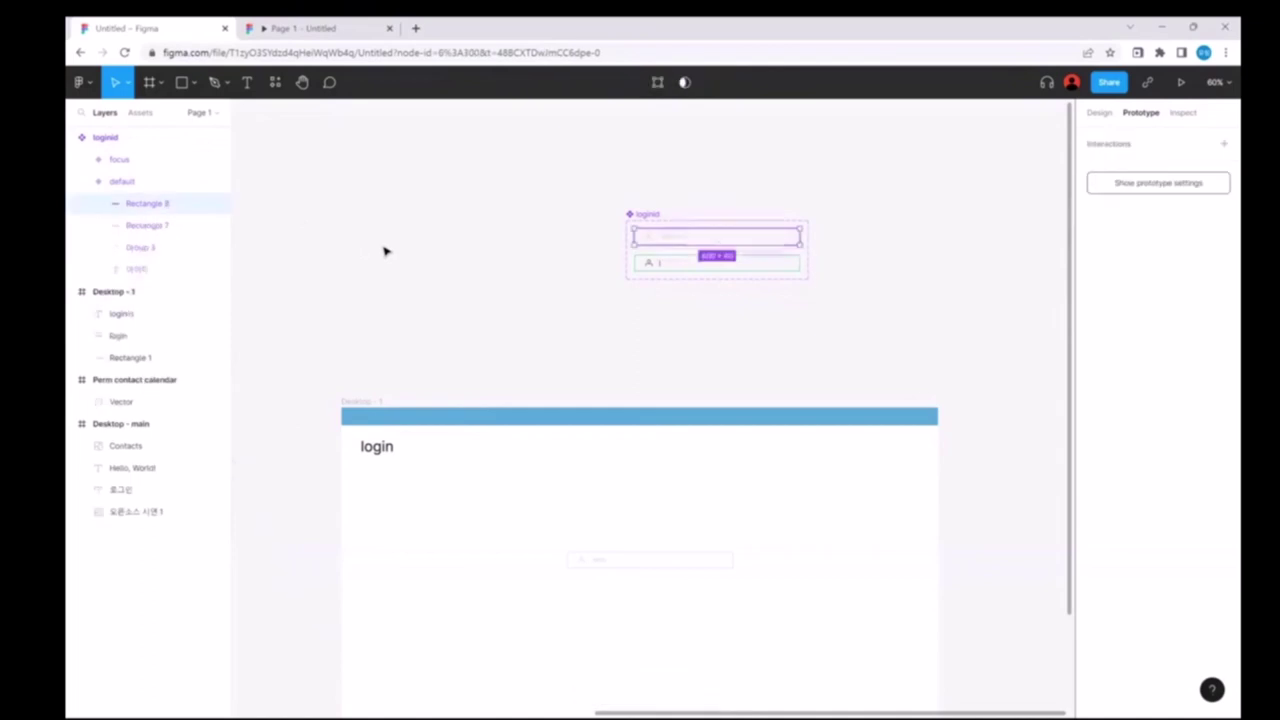
{"action": "left_click_drag", "start_coordinate": [705, 268], "coordinate": [500, 283]}
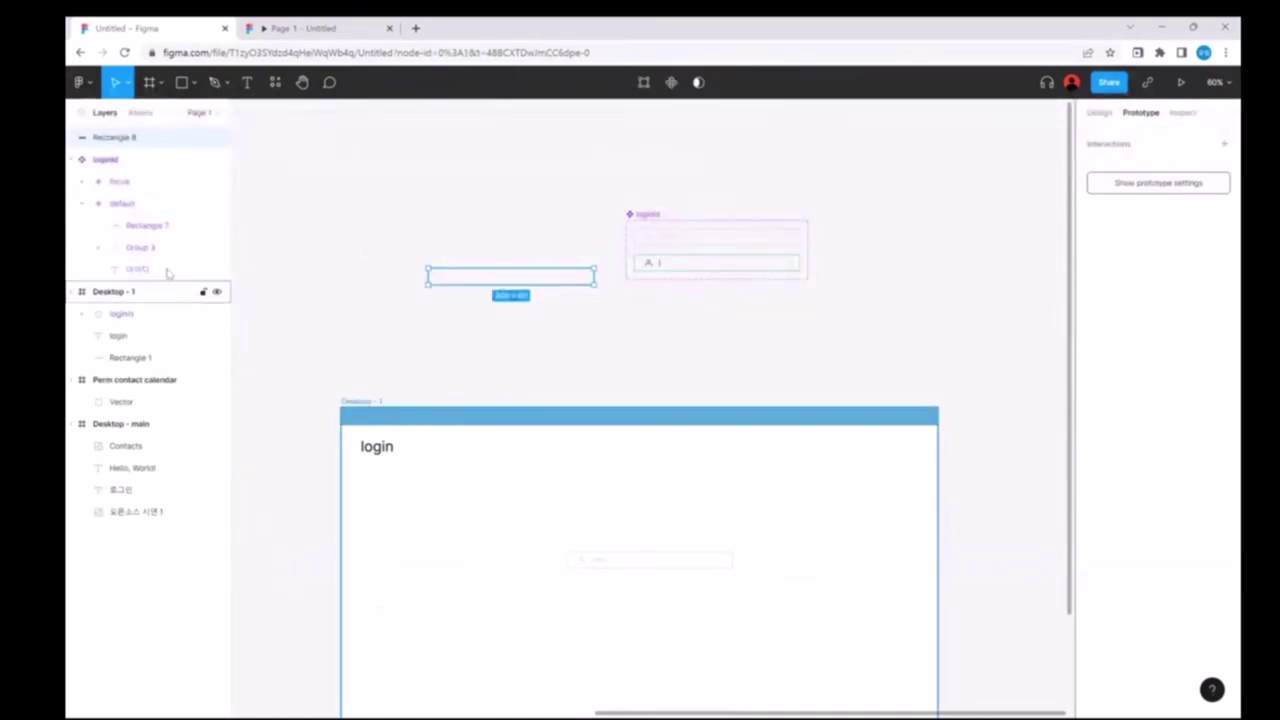
{"action": "mouse_move", "coordinate": [147, 225]}
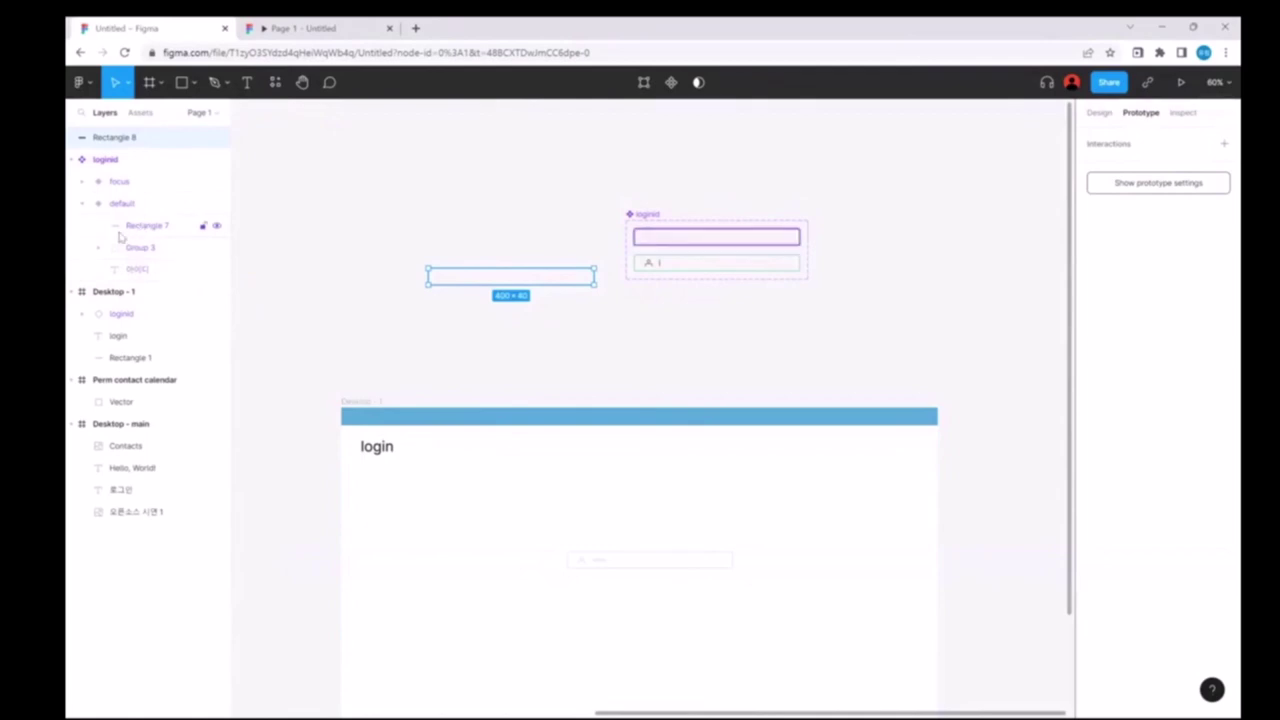
Step: Duplicate the Group 3 icon group as Group 4 and move it beside Rectangle 8
{"action": "left_click", "coordinate": [117, 246]}
{"action": "double_click", "coordinate": [145, 246]}
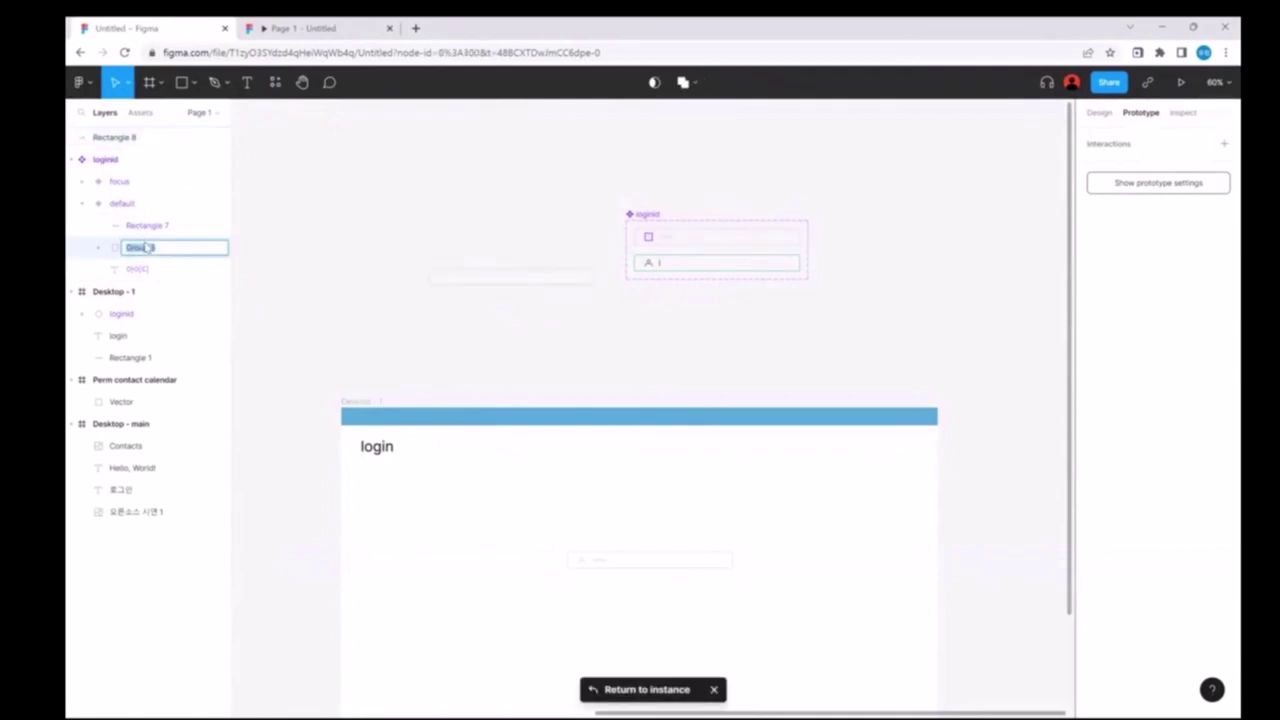
{"action": "left_click", "coordinate": [394, 363]}
{"action": "key", "text": "ctrl+v"}
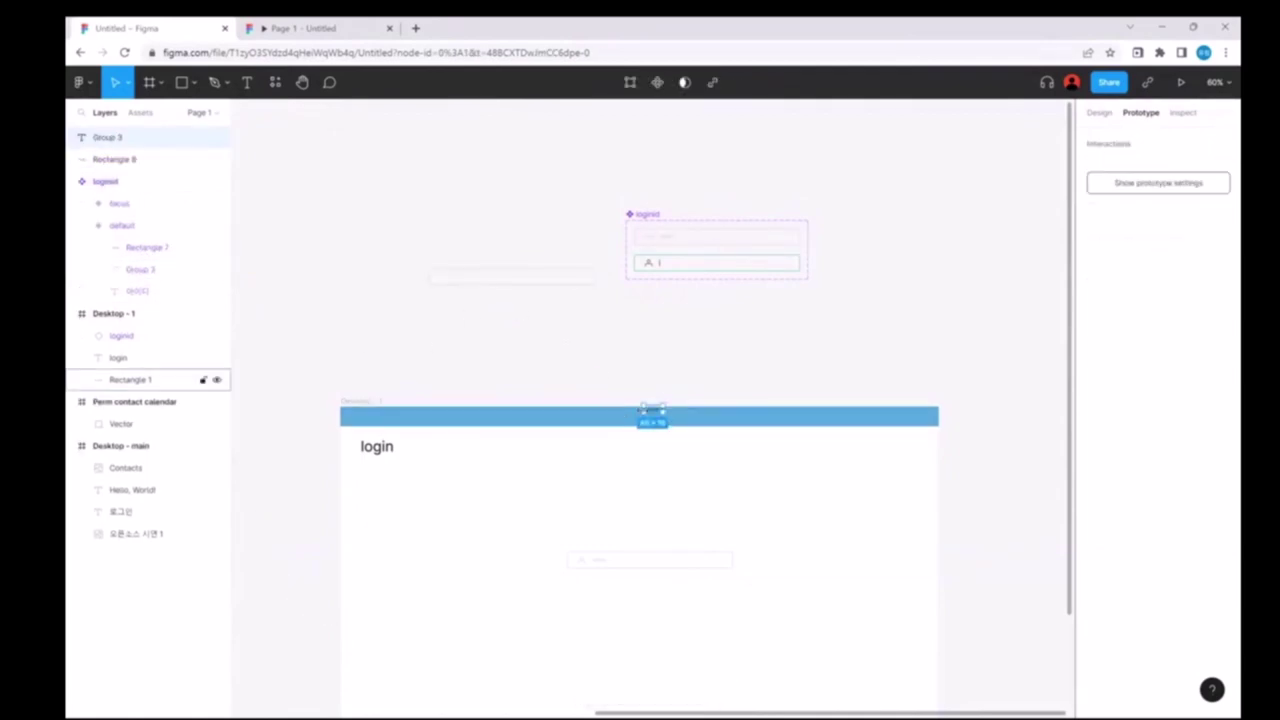
{"action": "key", "text": "ctrl+z"}
{"action": "left_click", "coordinate": [649, 237]}
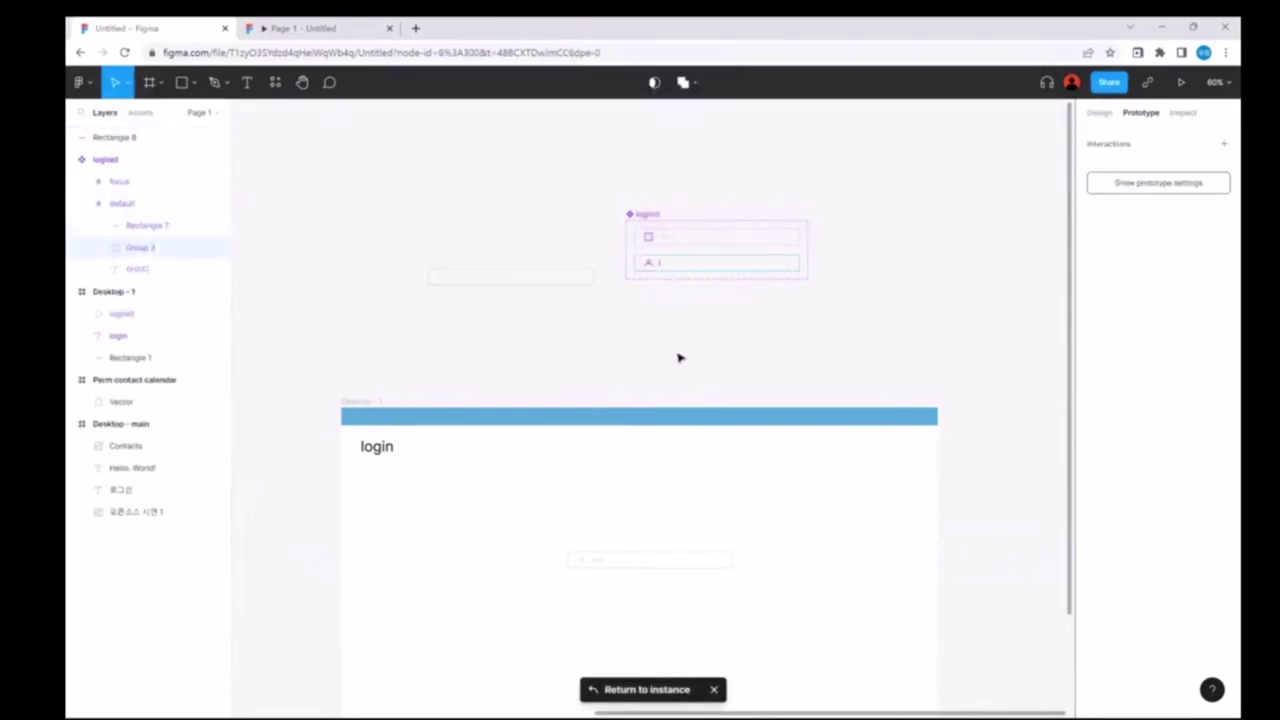
{"action": "left_click", "coordinate": [457, 277]}
{"action": "key", "text": "ctrl+v"}
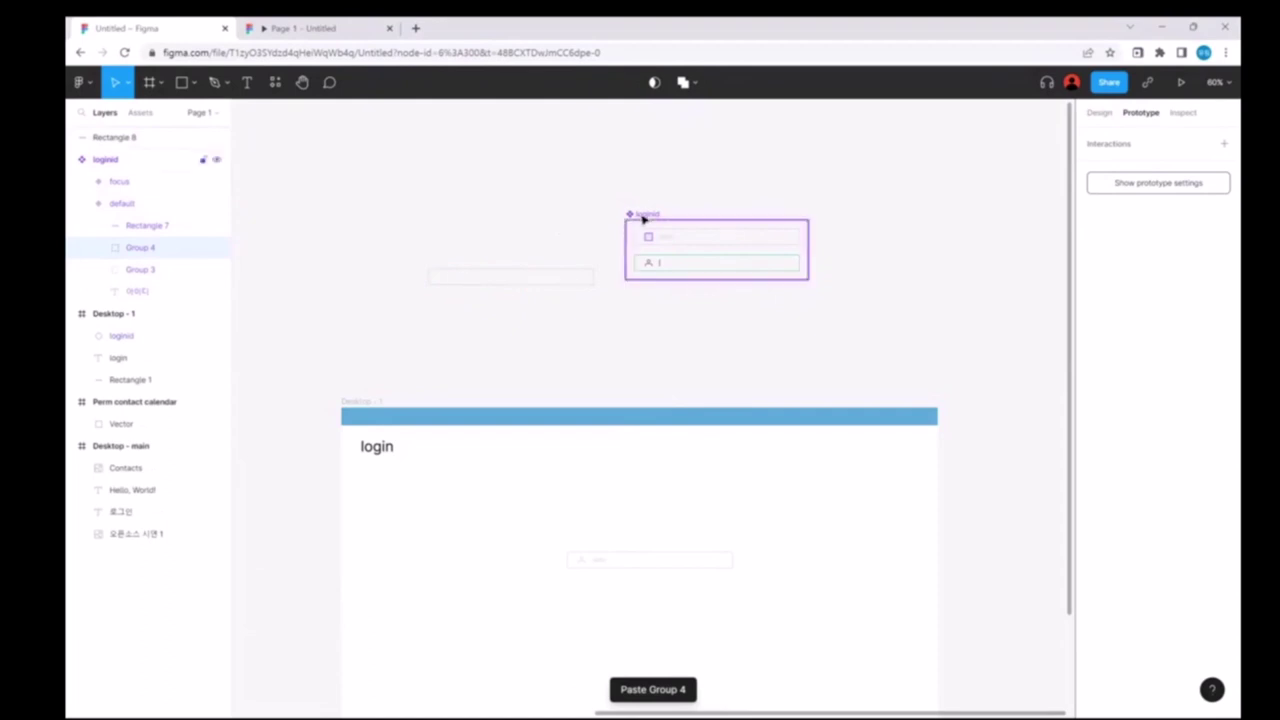
{"action": "left_click_drag", "start_coordinate": [647, 237], "coordinate": [607, 255]}
{"action": "left_click", "coordinate": [1099, 112]}
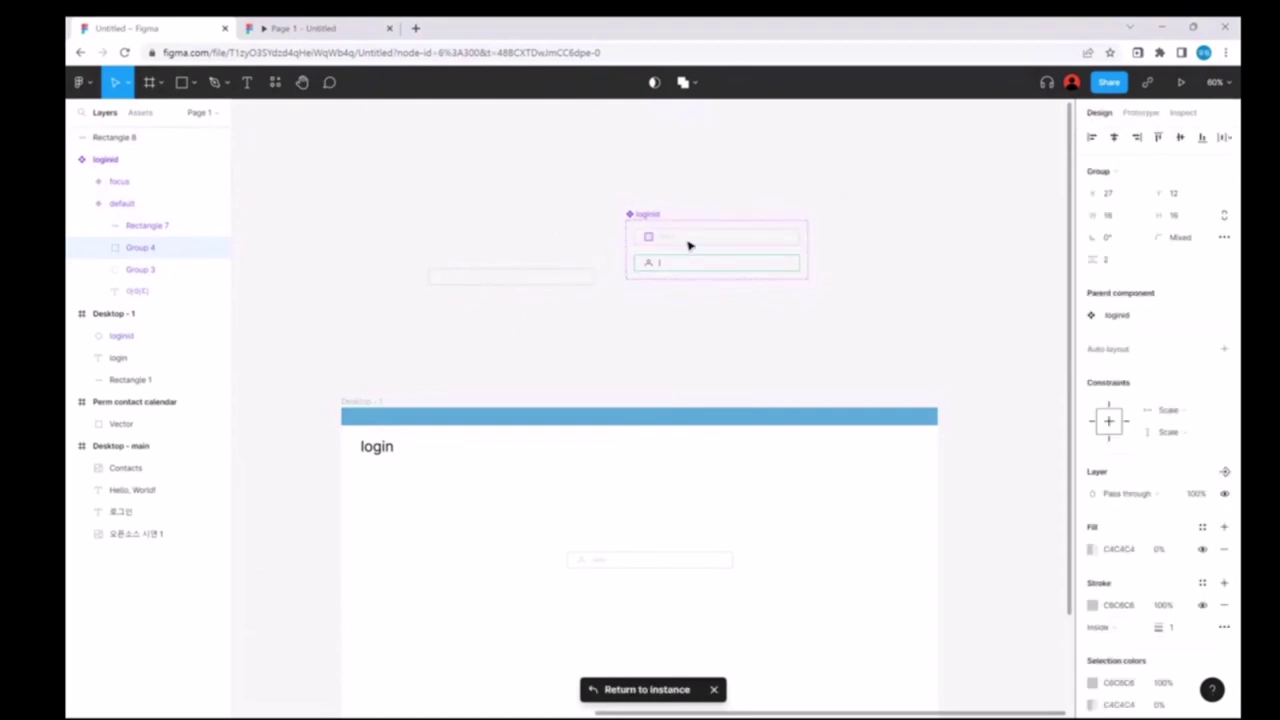
{"action": "left_click_drag", "start_coordinate": [648, 241], "coordinate": [440, 281]}
Step: Paste a copy of the 아이디 label and move it onto the rectangle copy
{"action": "left_click", "coordinate": [606, 281]}
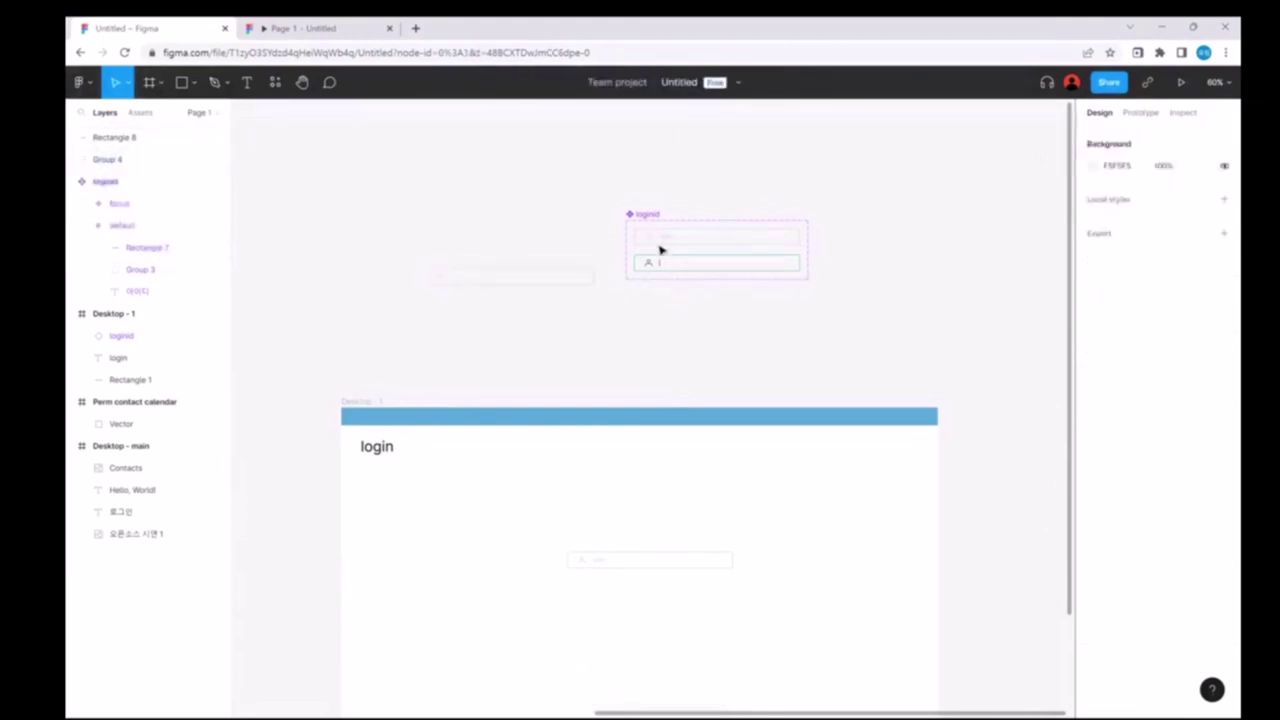
{"action": "double_click", "coordinate": [669, 238]}
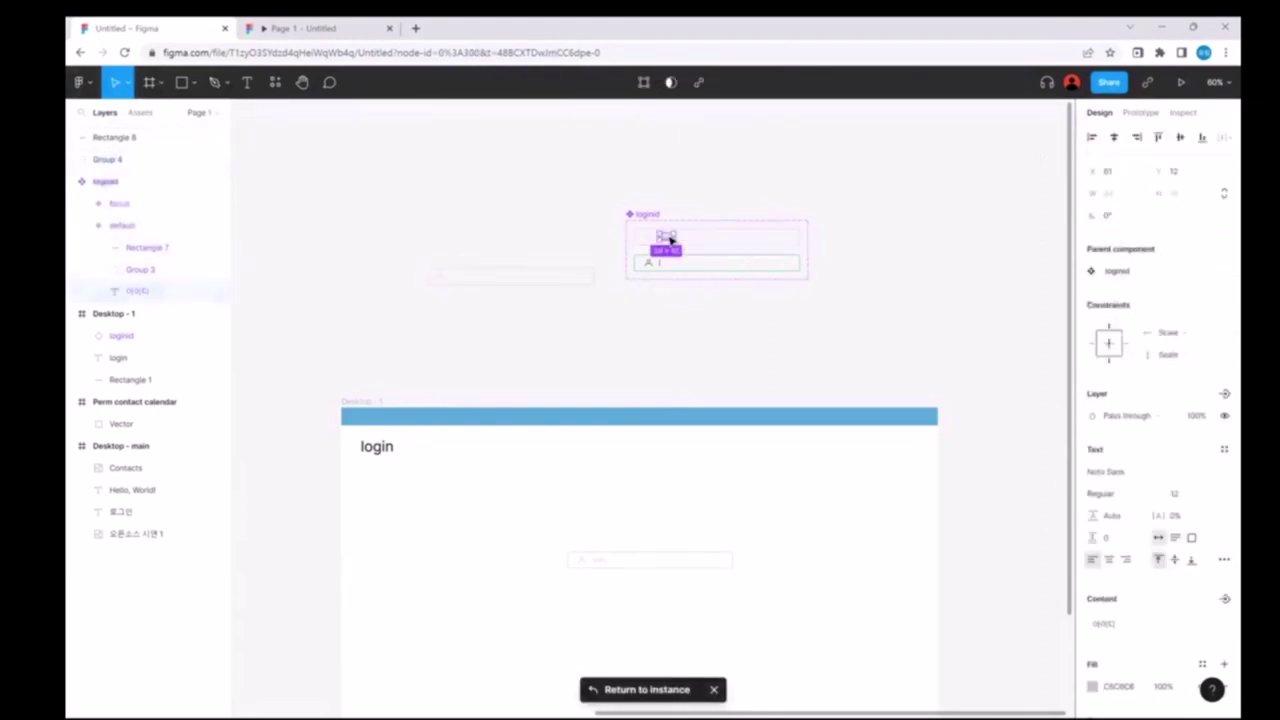
{"action": "left_click", "coordinate": [633, 323]}
{"action": "key", "text": "ctrl+v"}
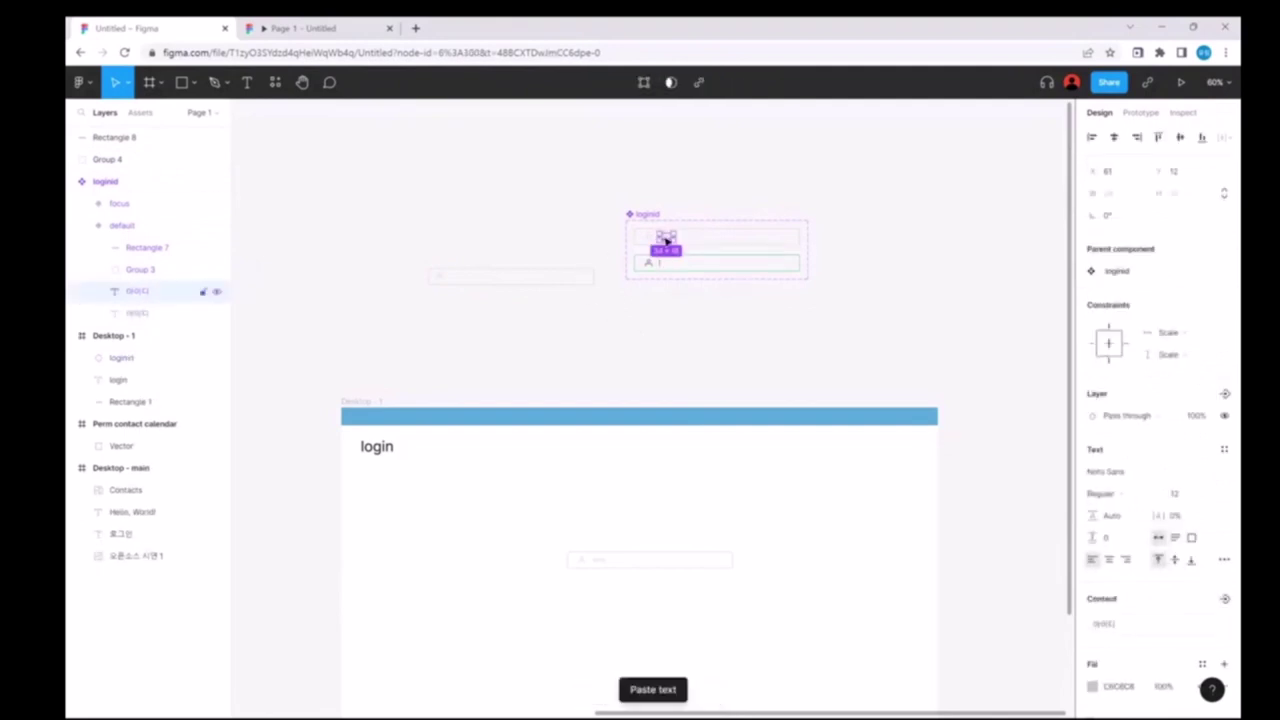
{"action": "left_click_drag", "start_coordinate": [666, 241], "coordinate": [459, 284]}
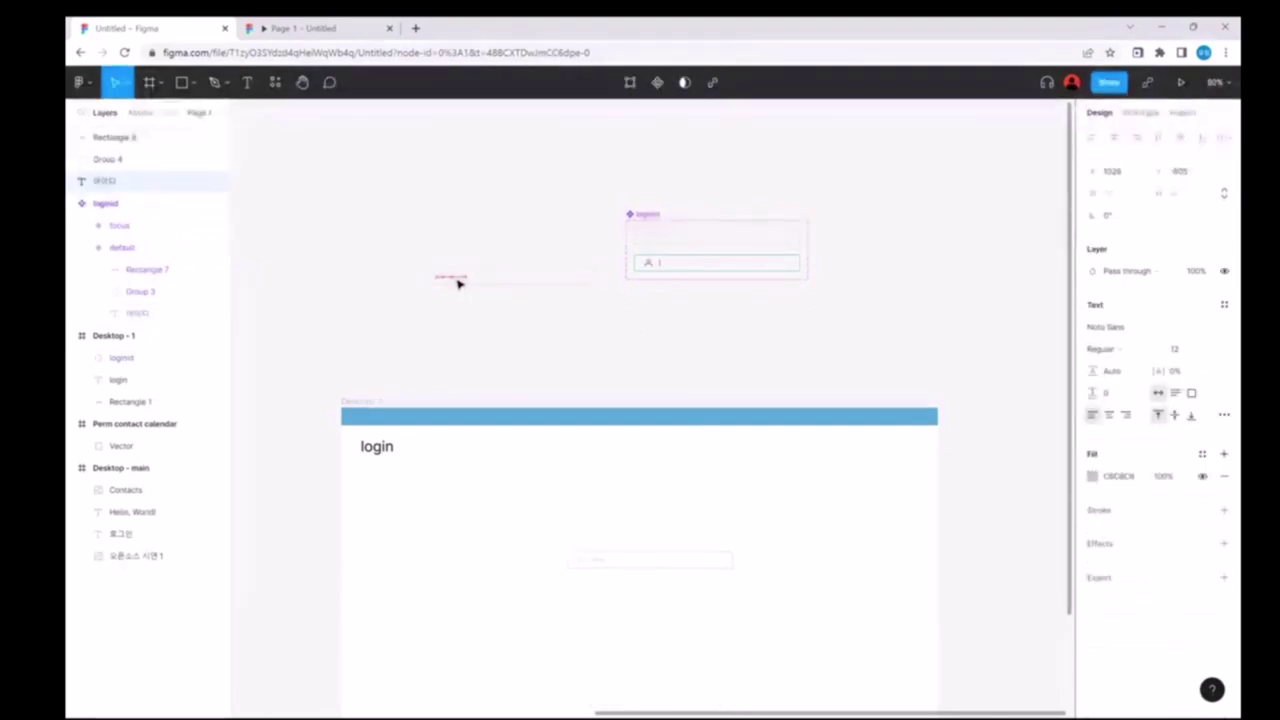
{"action": "left_click", "coordinate": [566, 340]}
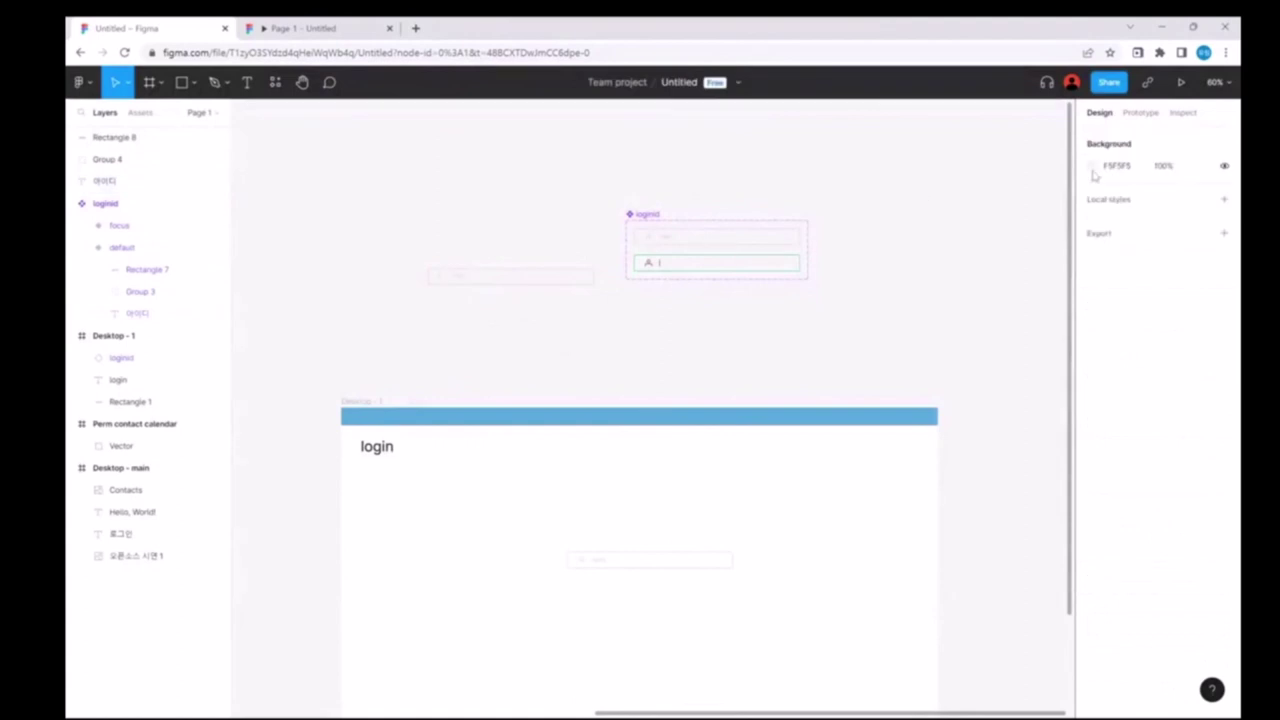
Step: Select the focus variant of loginid and paste a copy of it
{"action": "left_click", "coordinate": [668, 243]}
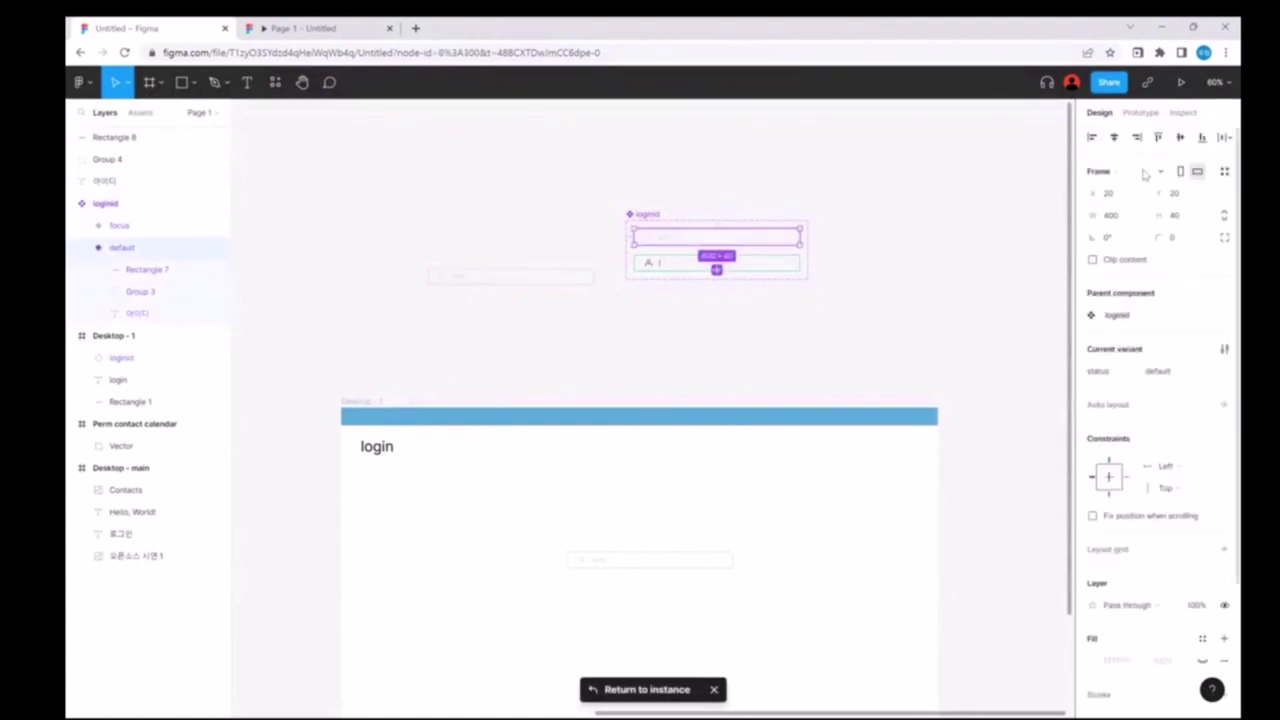
{"action": "scroll", "coordinate": [1124, 485], "scroll_direction": "down", "scroll_amount": 3}
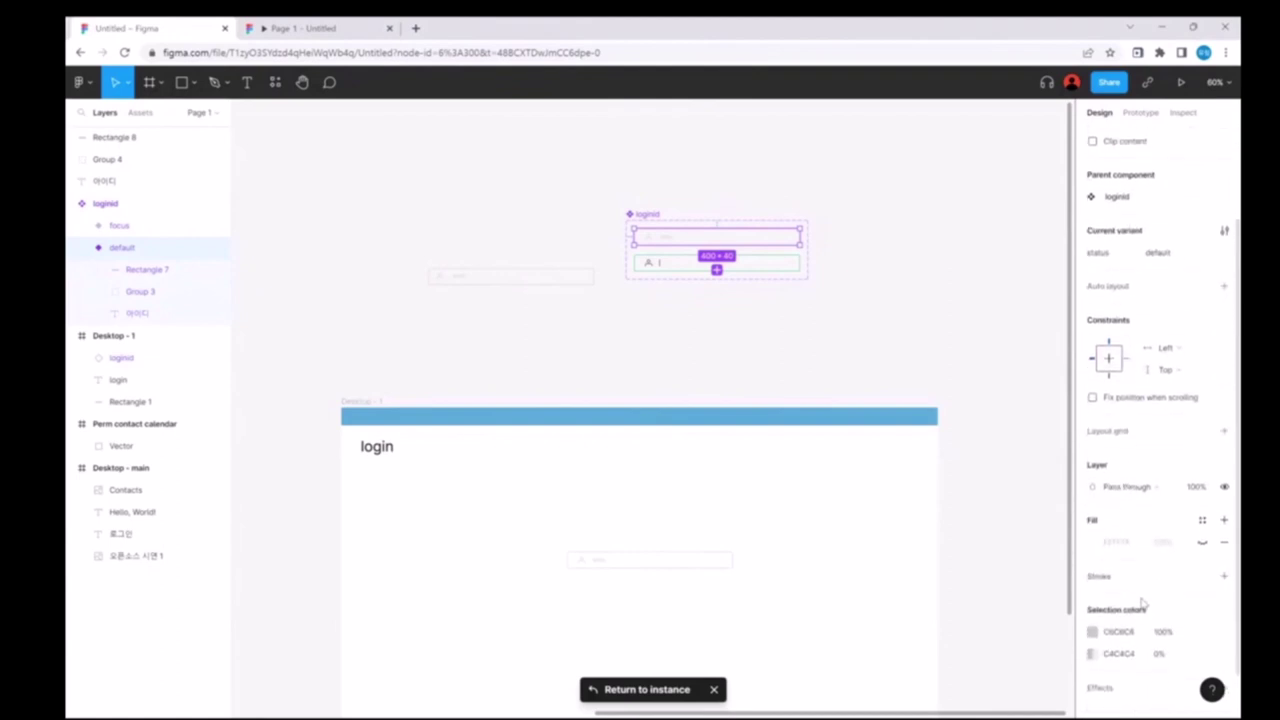
{"action": "scroll", "coordinate": [1137, 600], "scroll_direction": "down", "scroll_amount": 1}
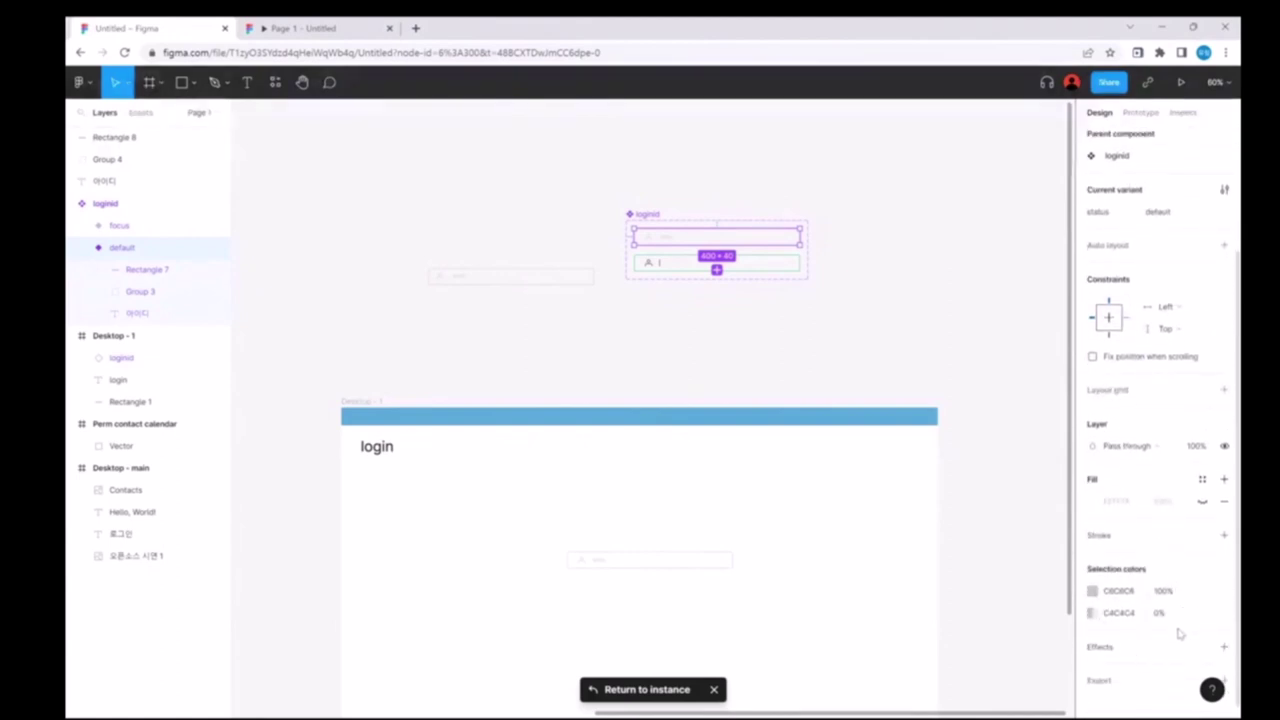
{"action": "scroll", "coordinate": [1205, 570], "scroll_direction": "up", "scroll_amount": 1}
{"action": "scroll", "coordinate": [1202, 562], "scroll_direction": "up", "scroll_amount": 3}
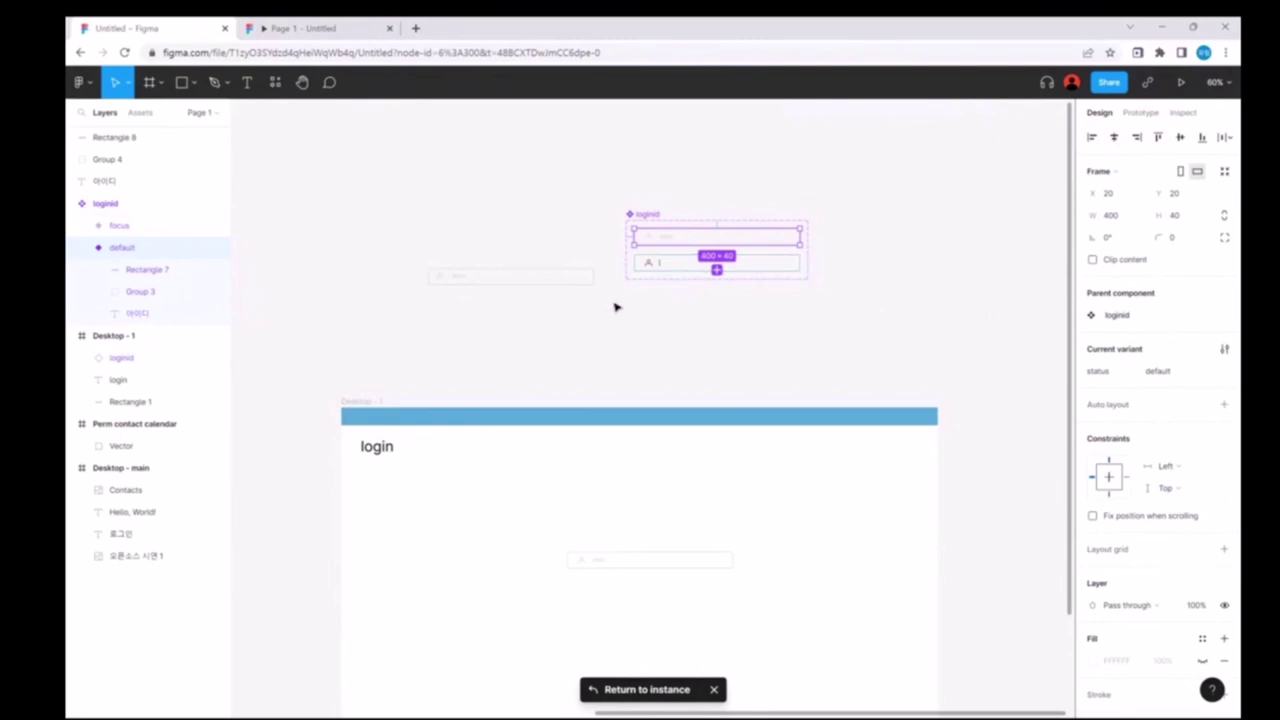
{"action": "left_click", "coordinate": [560, 338]}
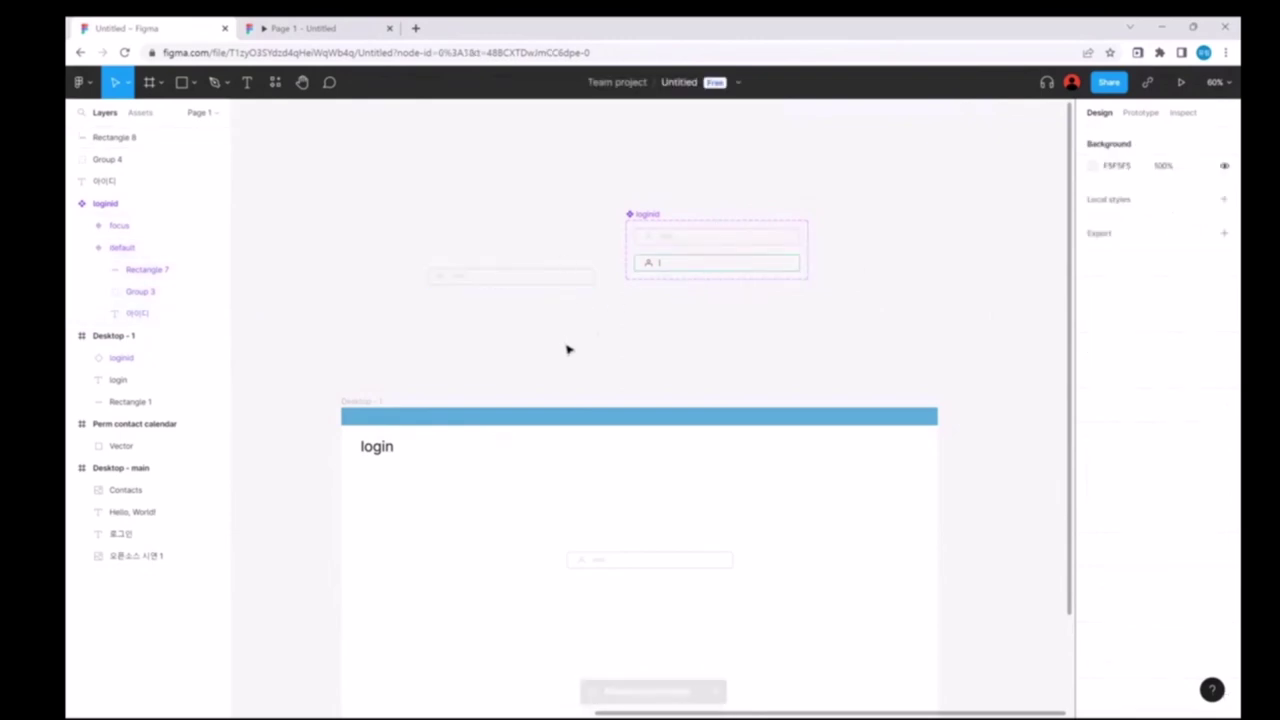
{"action": "left_click", "coordinate": [694, 270]}
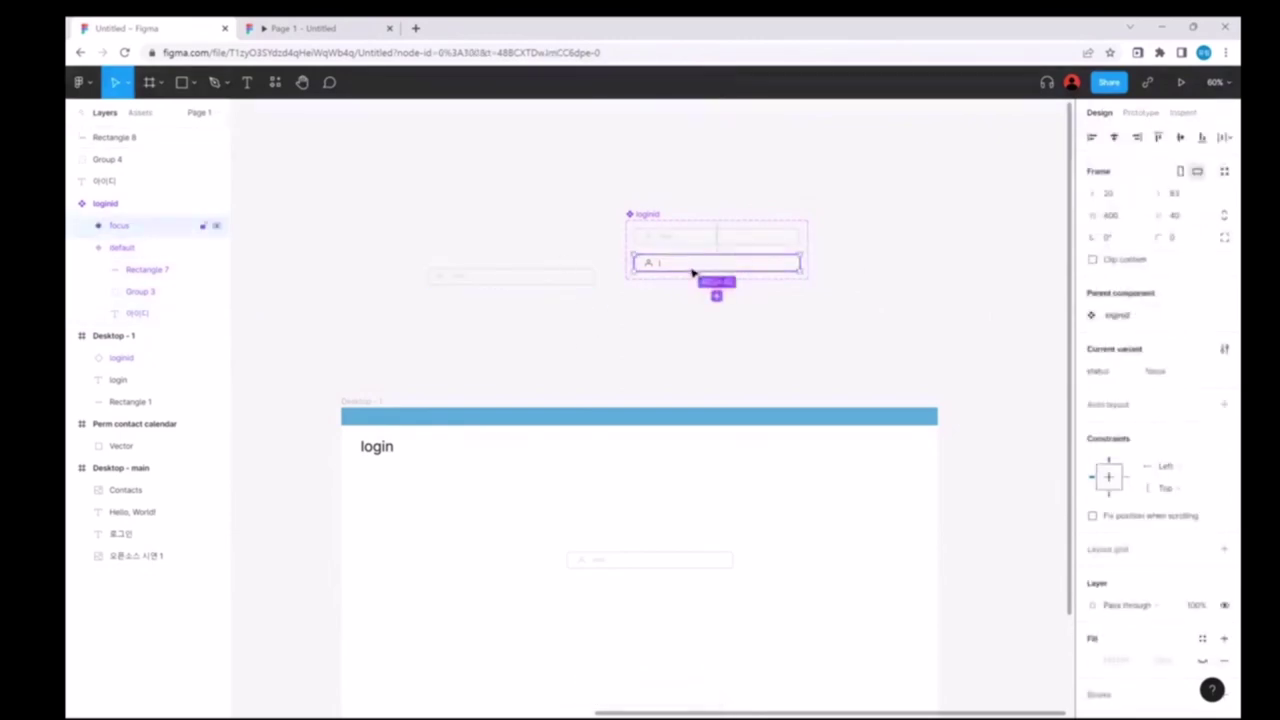
{"action": "left_click", "coordinate": [500, 333]}
{"action": "key", "text": "ctrl+v"}
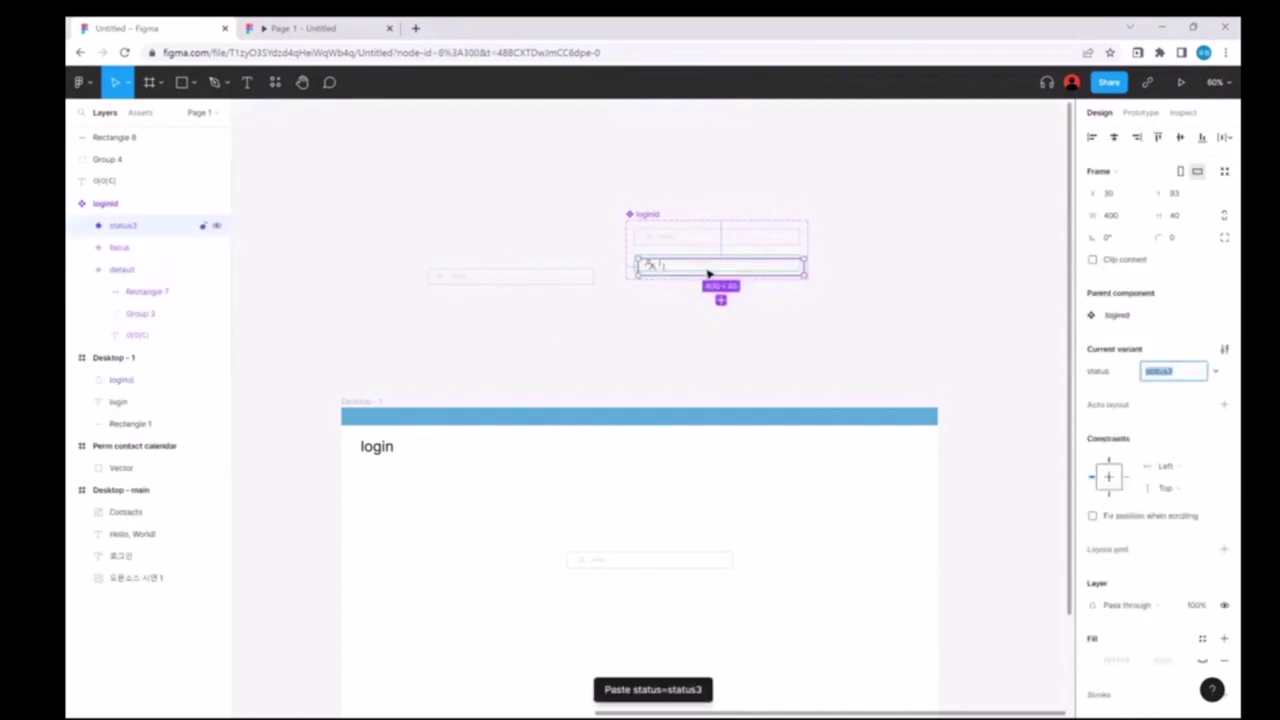
{"action": "mouse_move", "coordinate": [707, 273]}
{"action": "left_mouse_down"}
{"action": "mouse_move", "coordinate": [492, 320]}
{"action": "mouse_move", "coordinate": [685, 270]}
{"action": "left_mouse_up"}
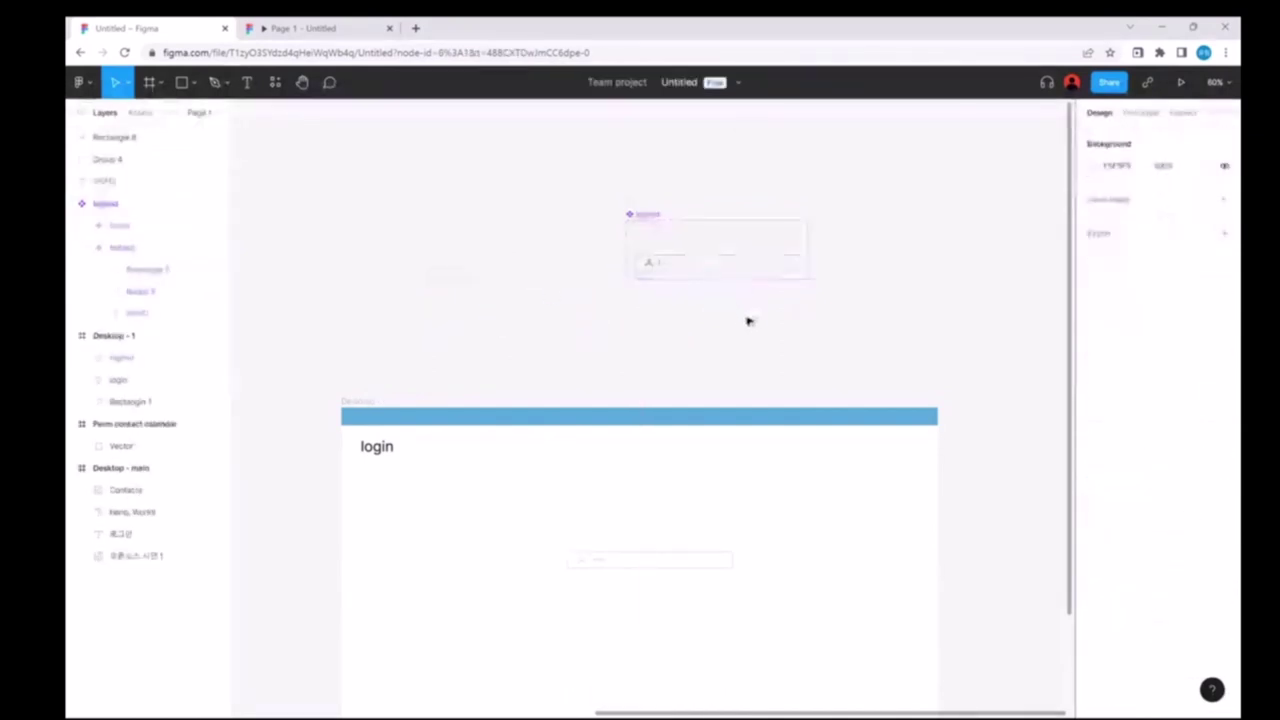
Step: Paste a rectangle copy into the focus variant, then delete the extra paste
{"action": "left_click", "coordinate": [689, 262]}
{"action": "left_click", "coordinate": [534, 343]}
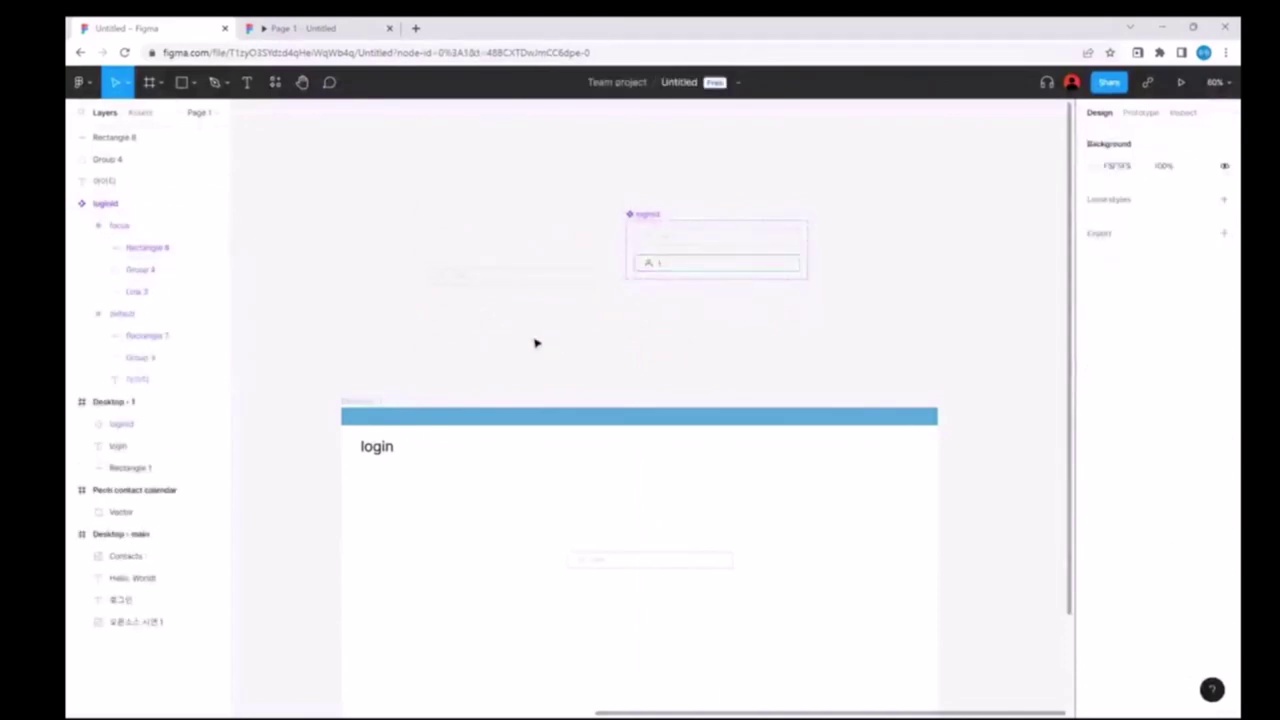
{"action": "key", "text": "ctrl+v"}
{"action": "key", "text": "Delete"}
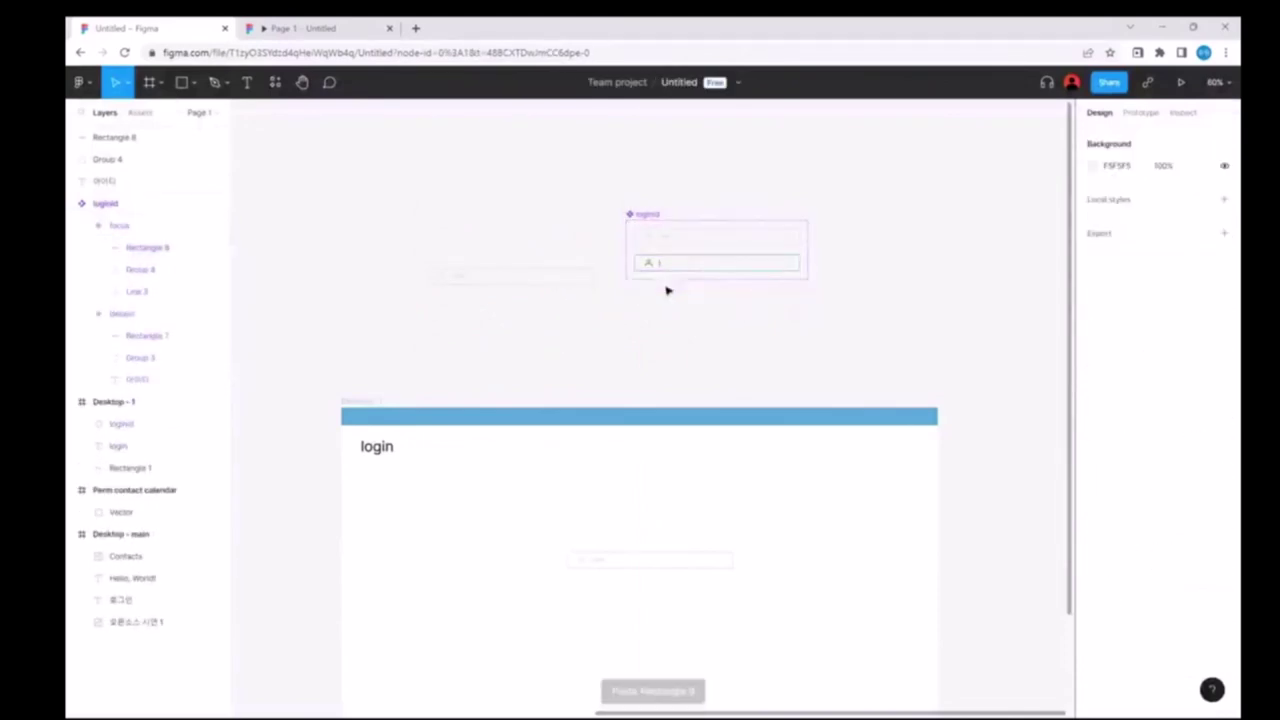
Step: Paste a copy of the focus variant's green border rectangle onto the canvas
{"action": "left_click", "coordinate": [160, 337]}
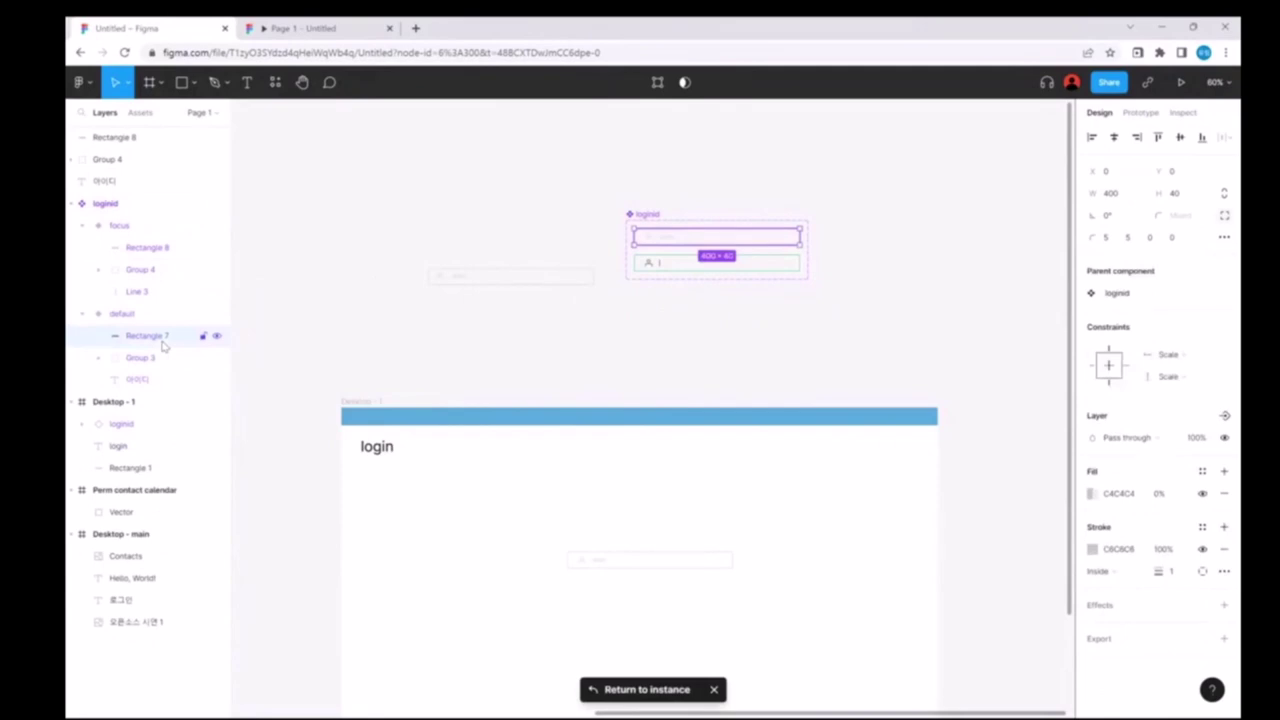
{"action": "left_click", "coordinate": [158, 250]}
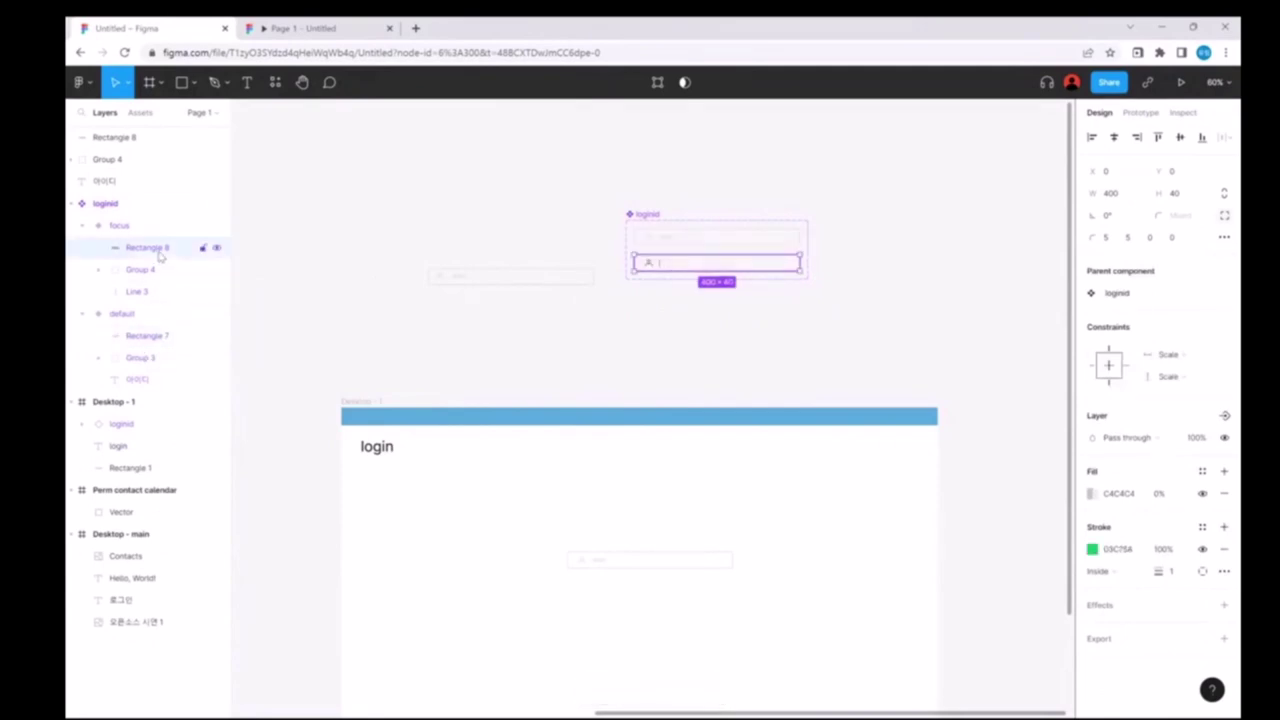
{"action": "left_click", "coordinate": [485, 366]}
{"action": "key", "text": "ctrl+v"}
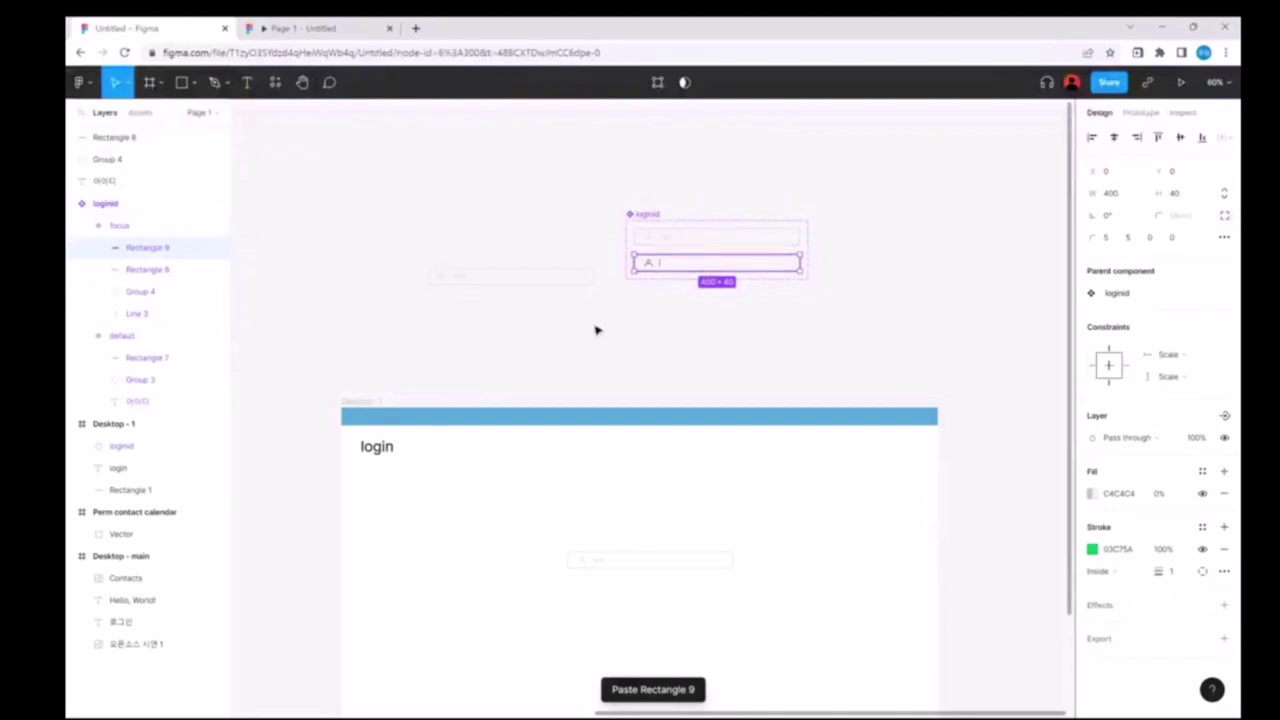
{"action": "mouse_move", "coordinate": [490, 326]}
{"action": "left_mouse_down"}
{"action": "mouse_move", "coordinate": [469, 317]}
{"action": "mouse_move", "coordinate": [502, 311]}
{"action": "left_mouse_up"}
Step: Paste a copy of the person icon group into the left focus-style copy
{"action": "left_click", "coordinate": [649, 266]}
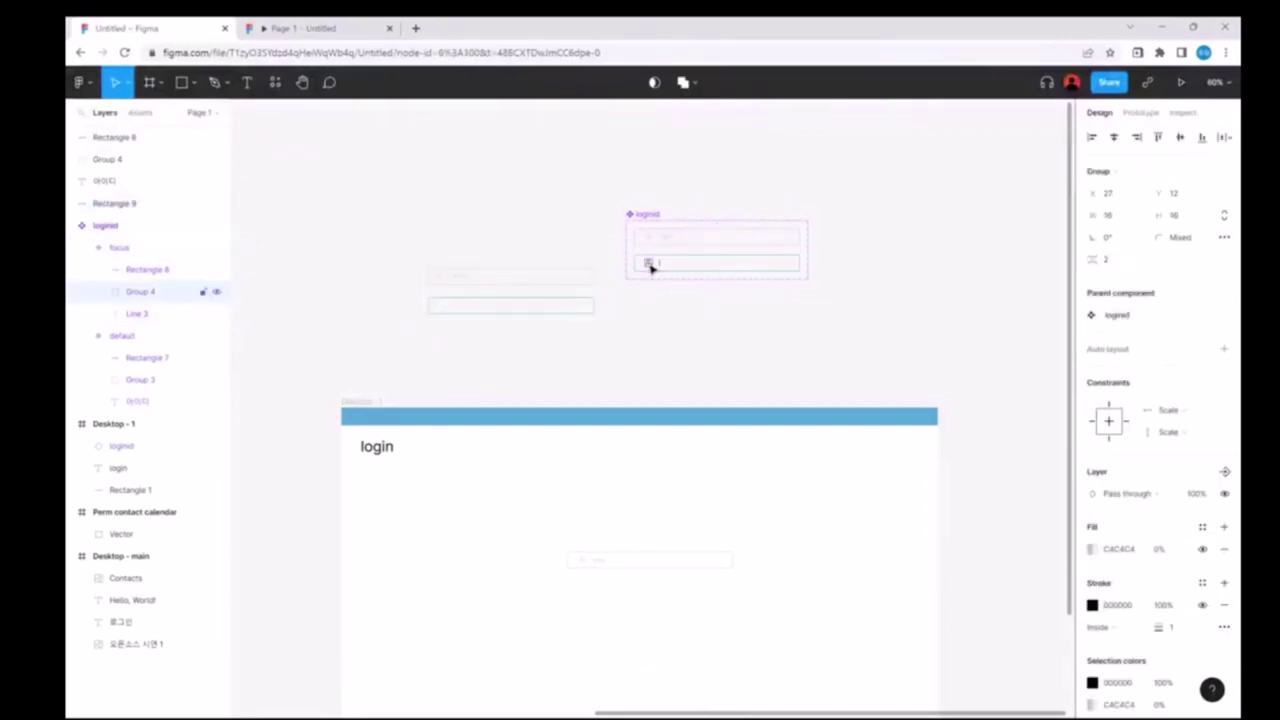
{"action": "left_click", "coordinate": [670, 345]}
{"action": "left_click", "coordinate": [648, 263]}
{"action": "key", "text": "ctrl+v"}
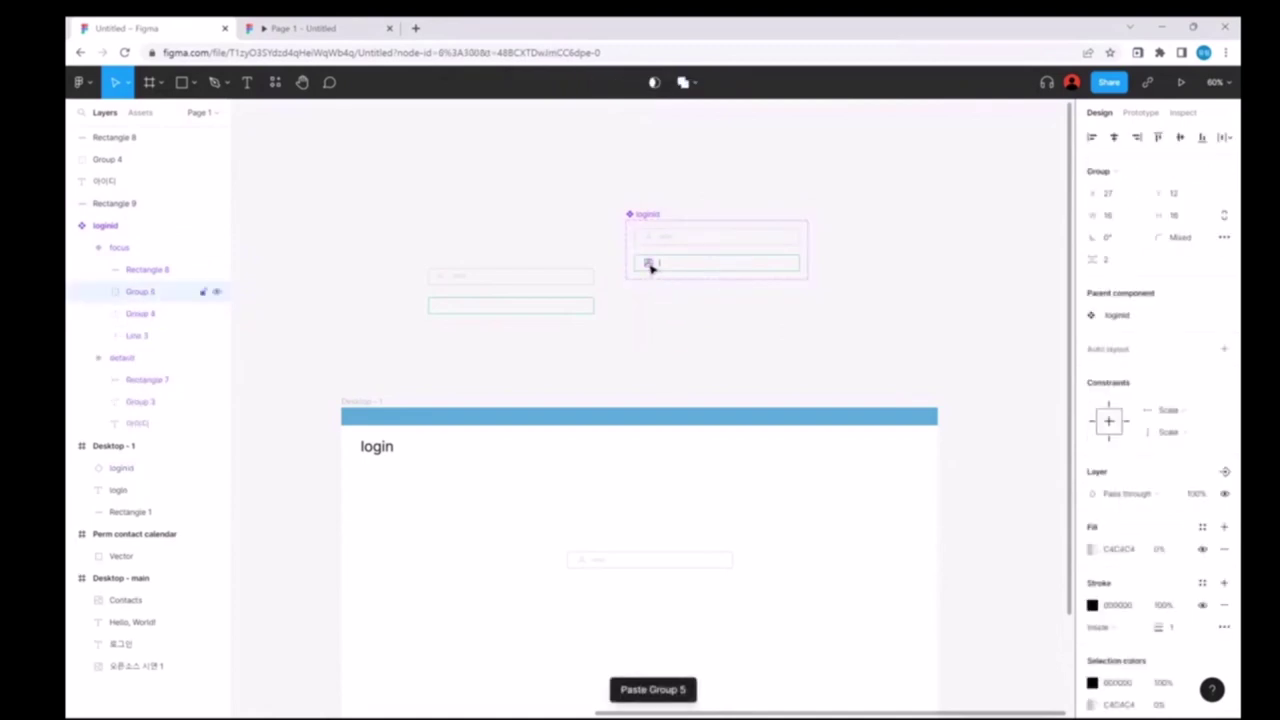
{"action": "left_click_drag", "start_coordinate": [447, 306], "coordinate": [440, 310]}
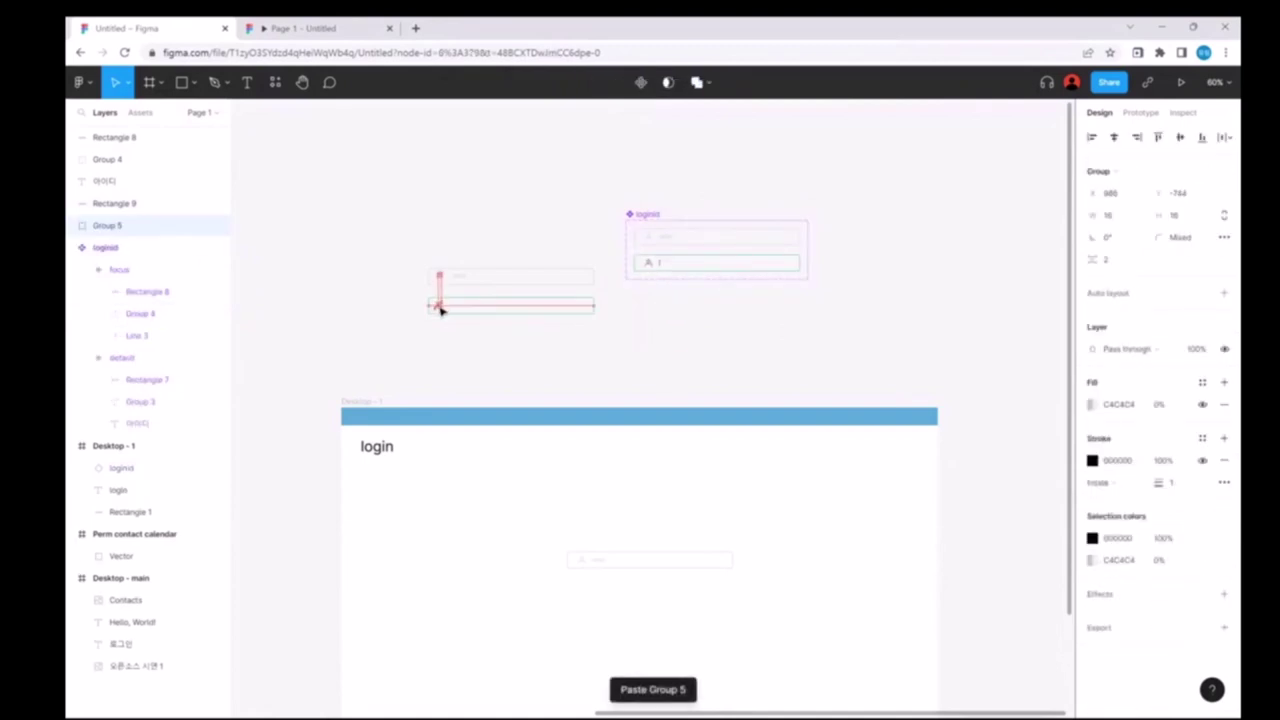
{"action": "left_click", "coordinate": [749, 329]}
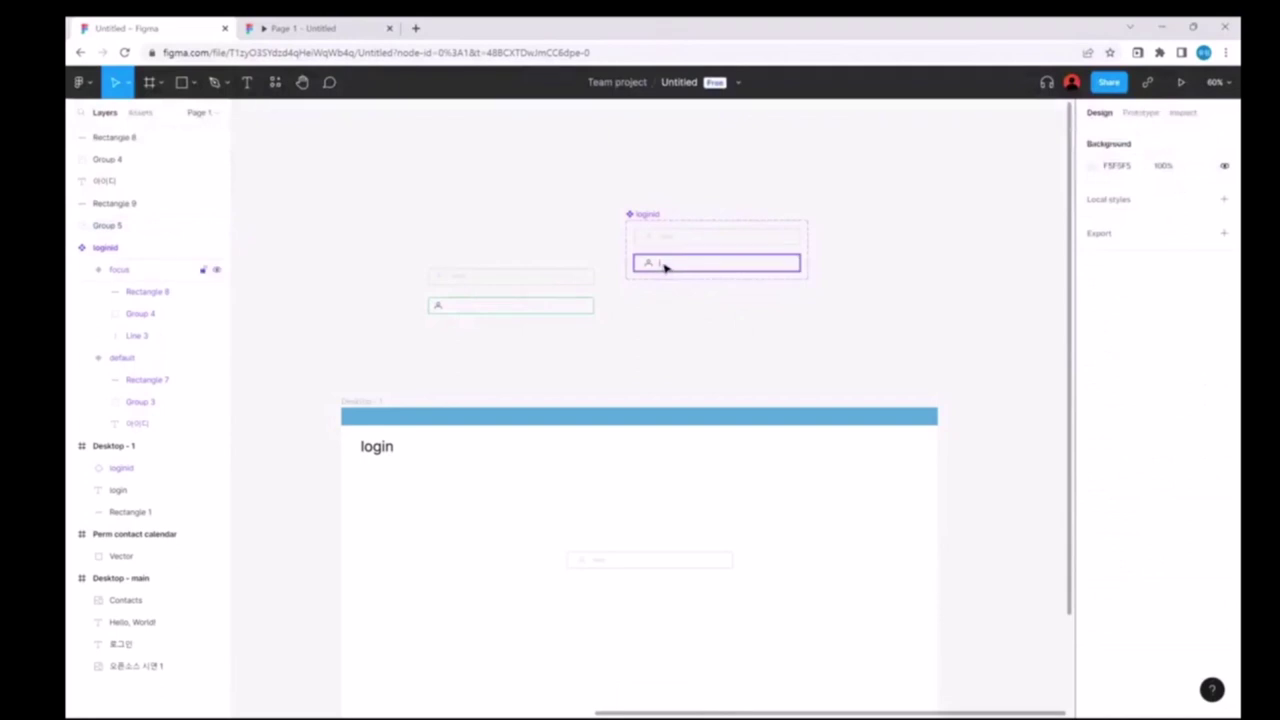
Step: Paste a copy of the divider line and move it into the left input copy
{"action": "left_click", "coordinate": [661, 265]}
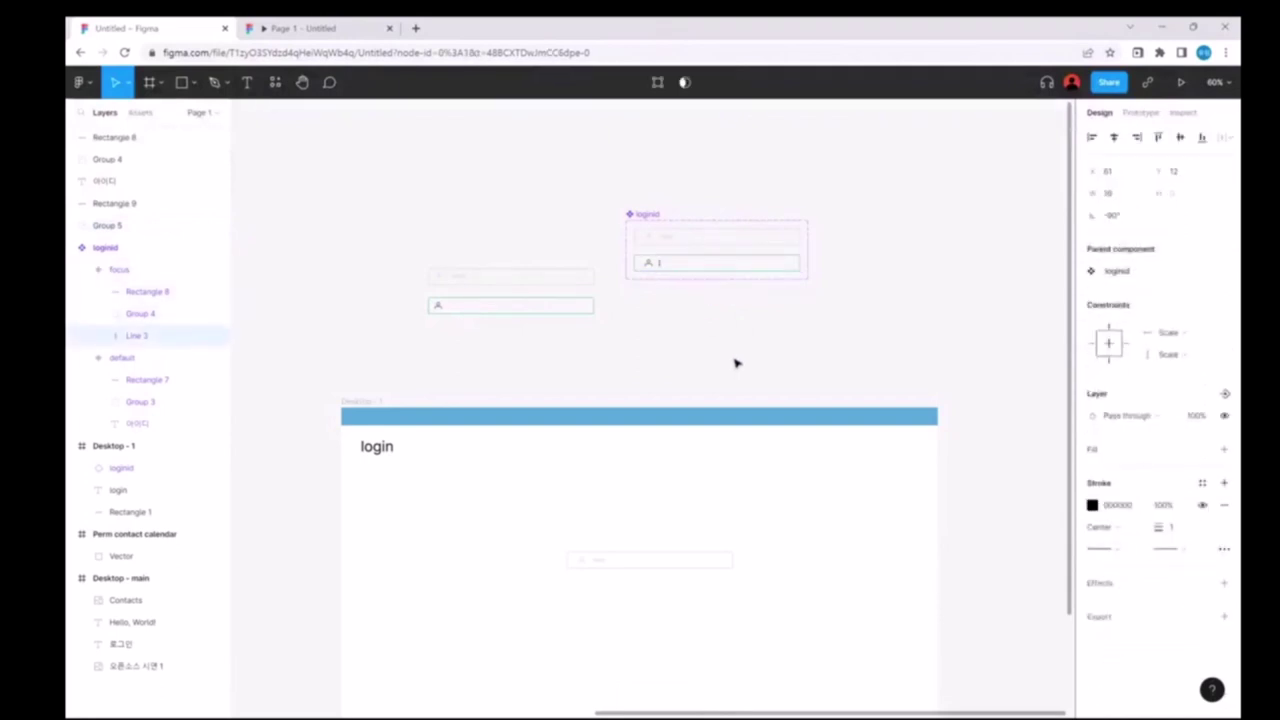
{"action": "key", "text": "ctrl+v"}
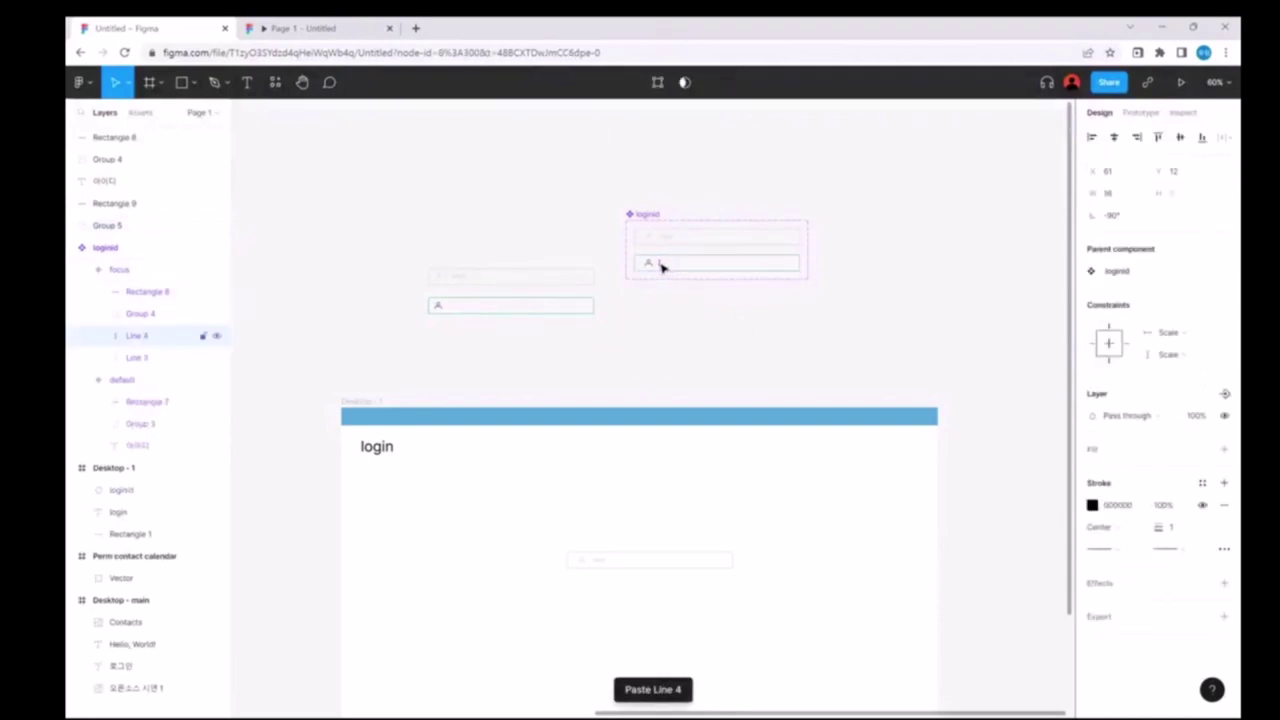
{"action": "left_click_drag", "start_coordinate": [661, 265], "coordinate": [454, 306]}
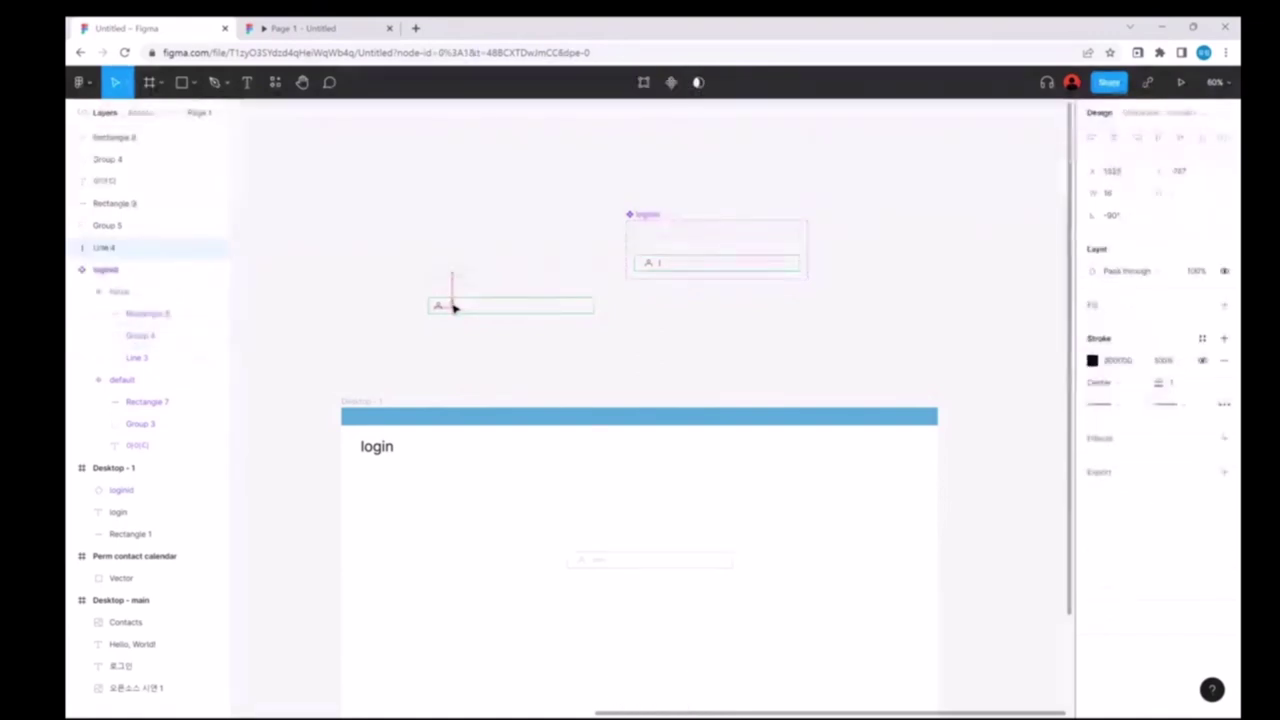
{"action": "left_click", "coordinate": [698, 351]}
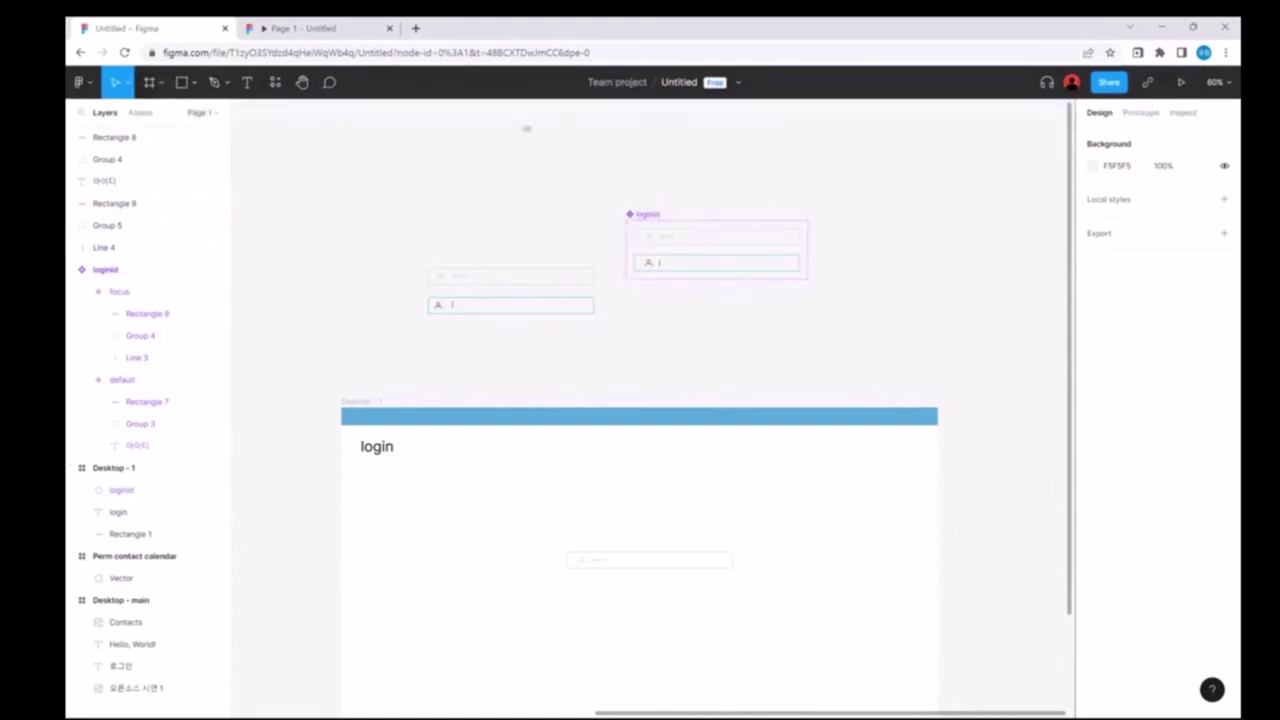
Step: Check the default and focus variants and the loose border copy, dismissing a context menu
{"action": "left_click", "coordinate": [687, 237]}
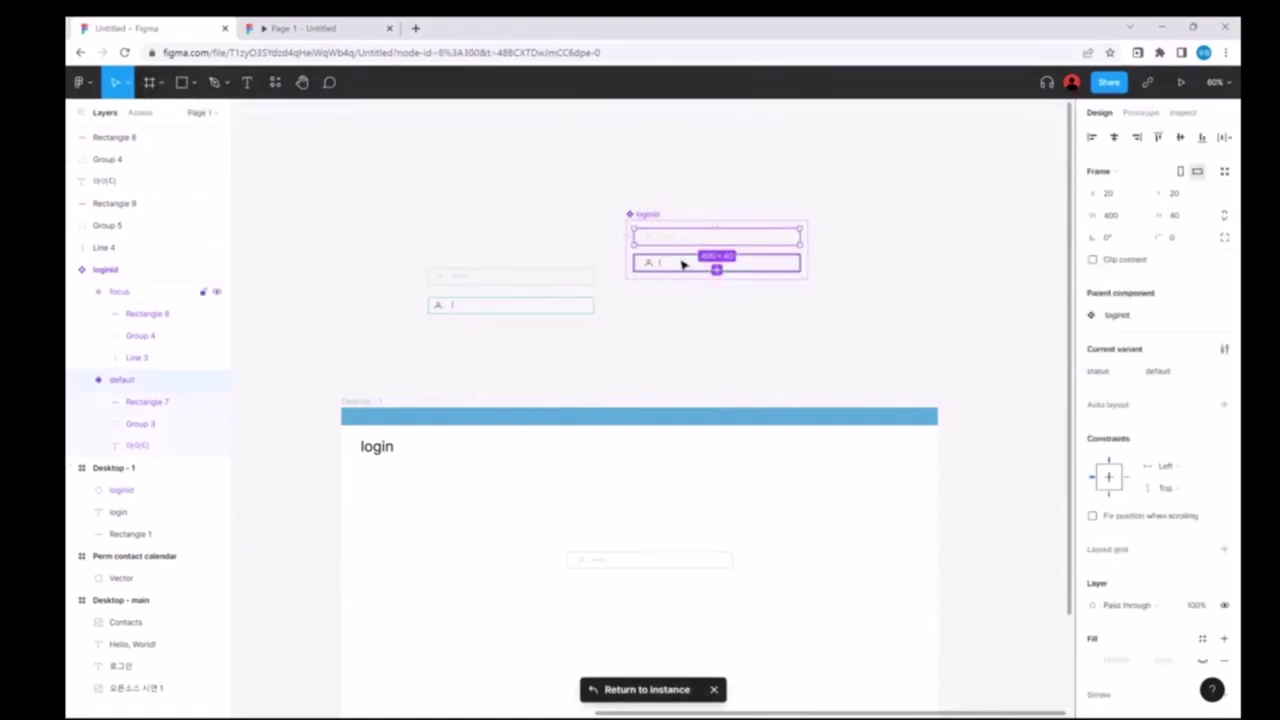
{"action": "left_click", "coordinate": [680, 264]}
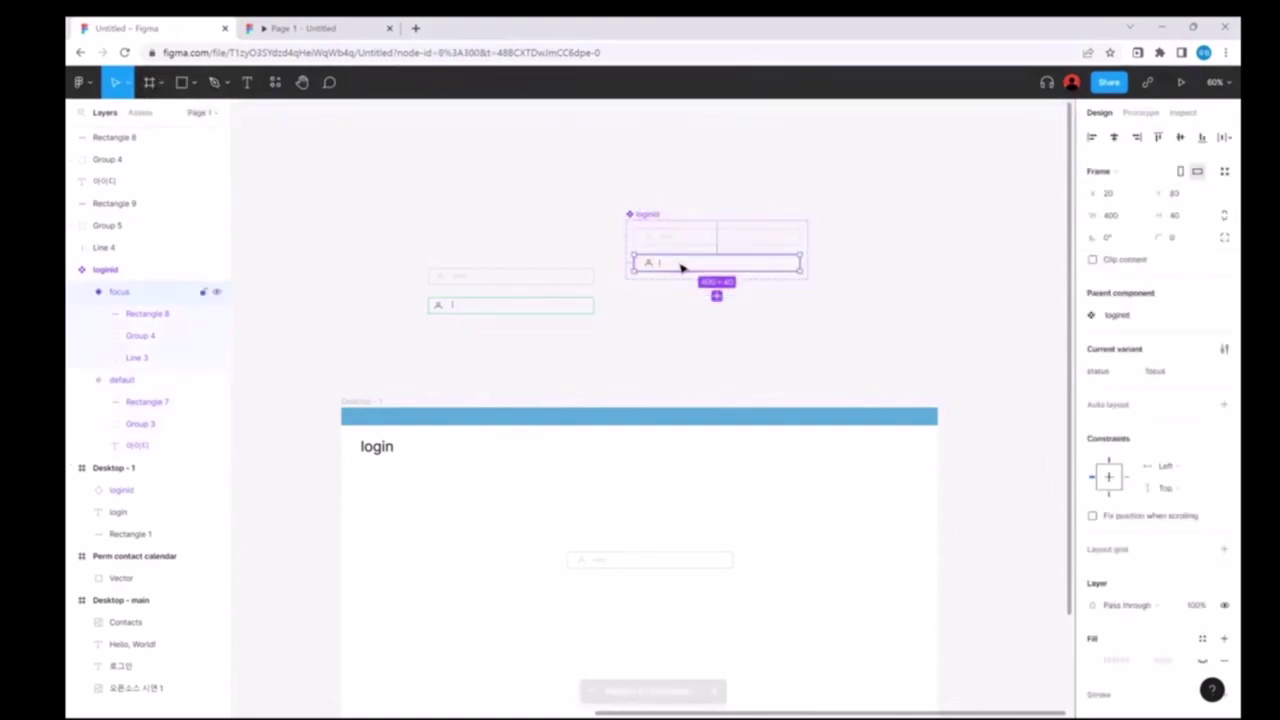
{"action": "left_click", "coordinate": [495, 277]}
{"action": "right_click", "coordinate": [389, 191]}
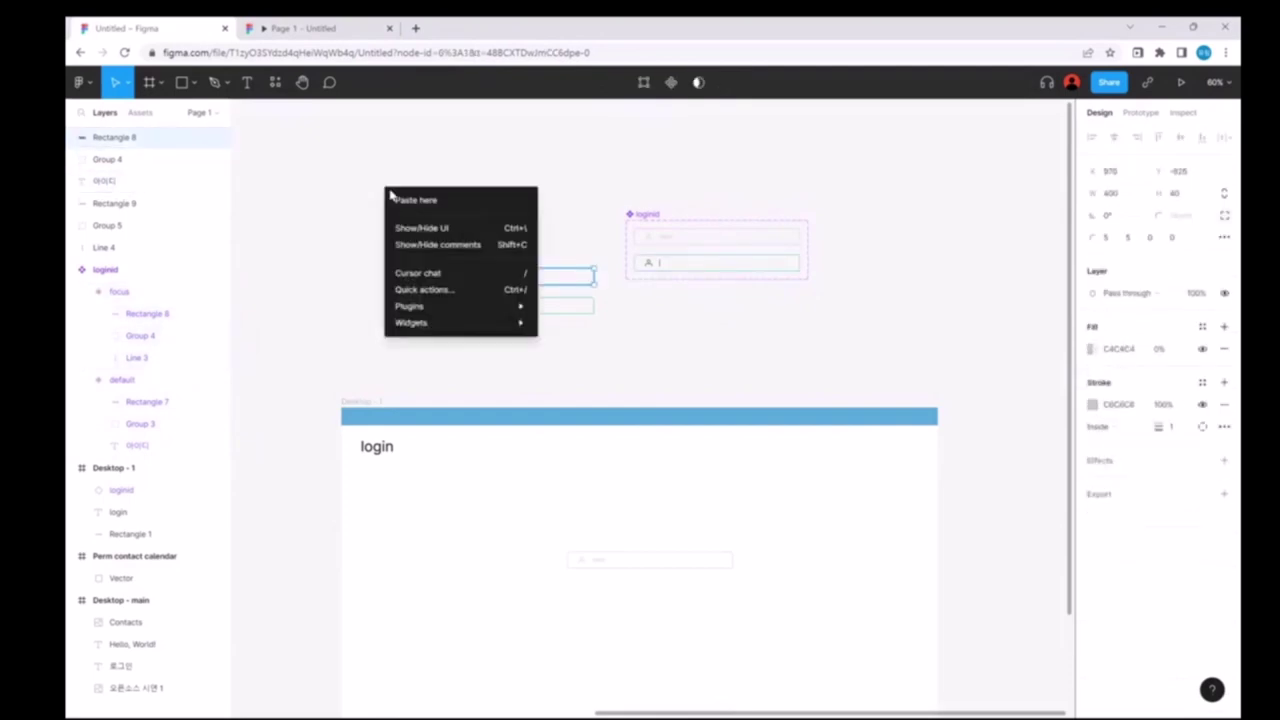
{"action": "left_click", "coordinate": [515, 171]}
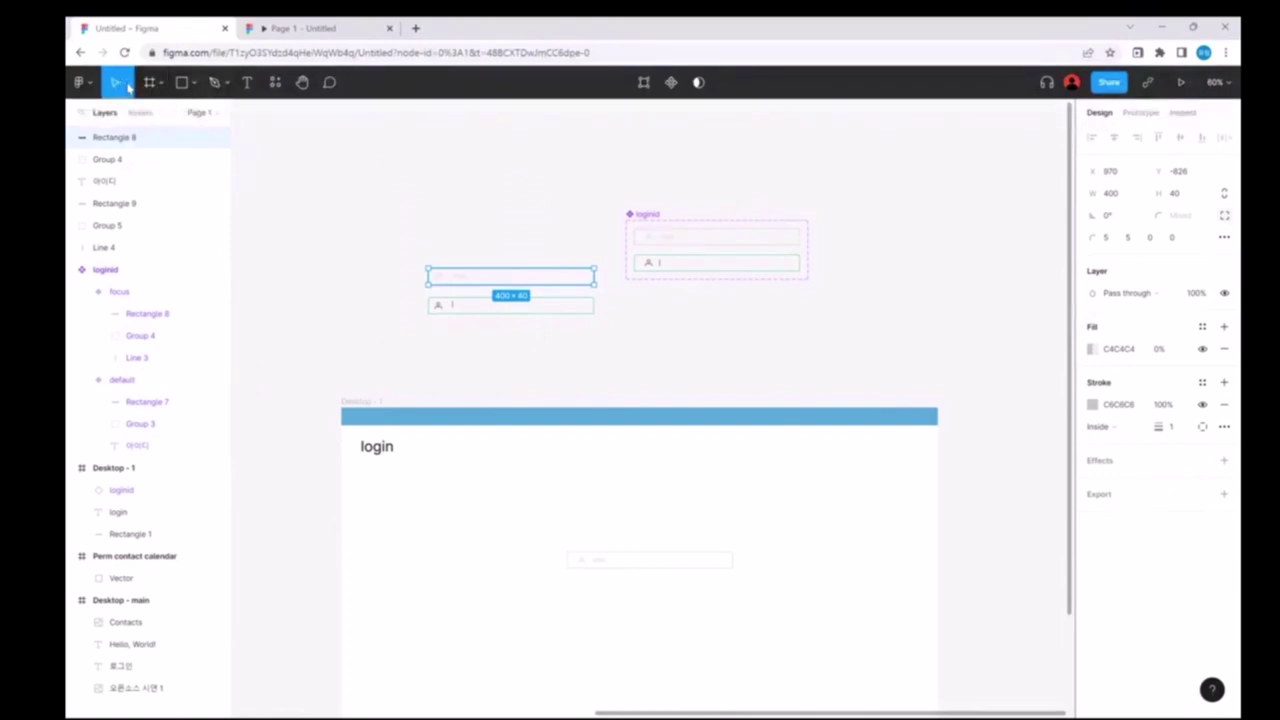
Step: Marquee-select the loose default-style input pieces and group them as Group 6
{"action": "left_click", "coordinate": [128, 88]}
{"action": "left_click", "coordinate": [140, 131]}
{"action": "left_click_drag", "start_coordinate": [391, 248], "coordinate": [599, 286]}
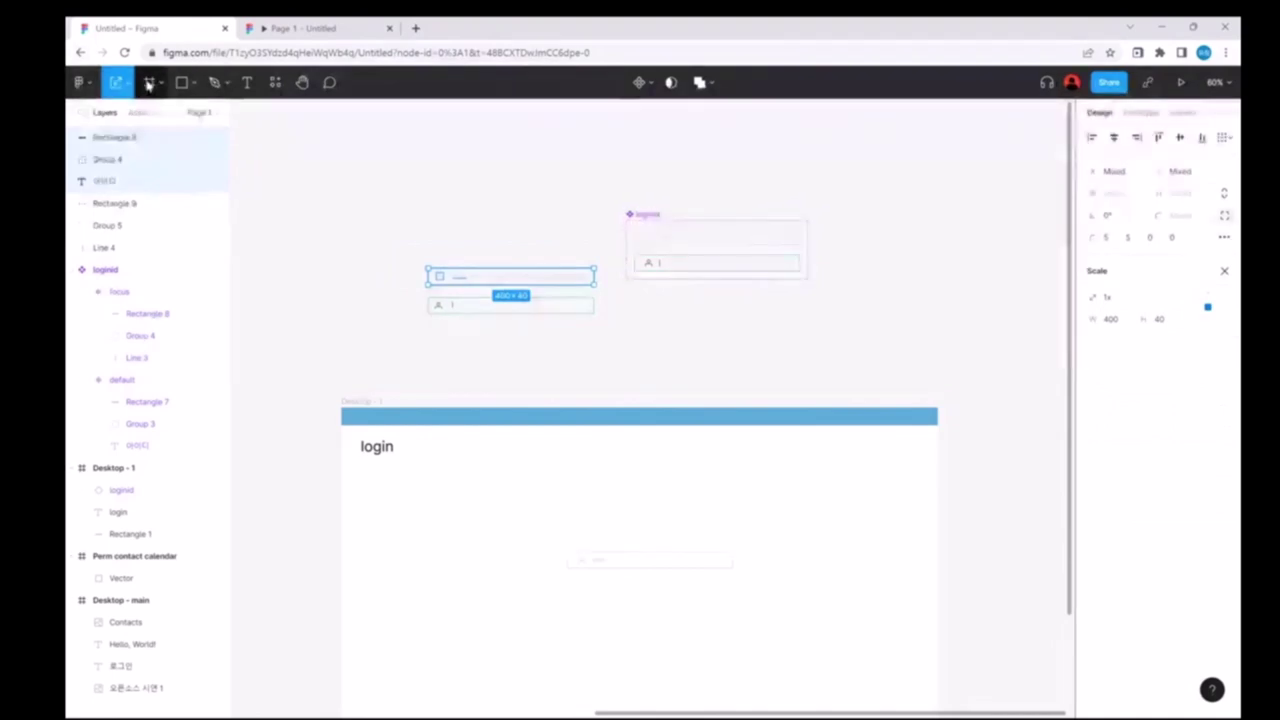
{"action": "right_click", "coordinate": [140, 146]}
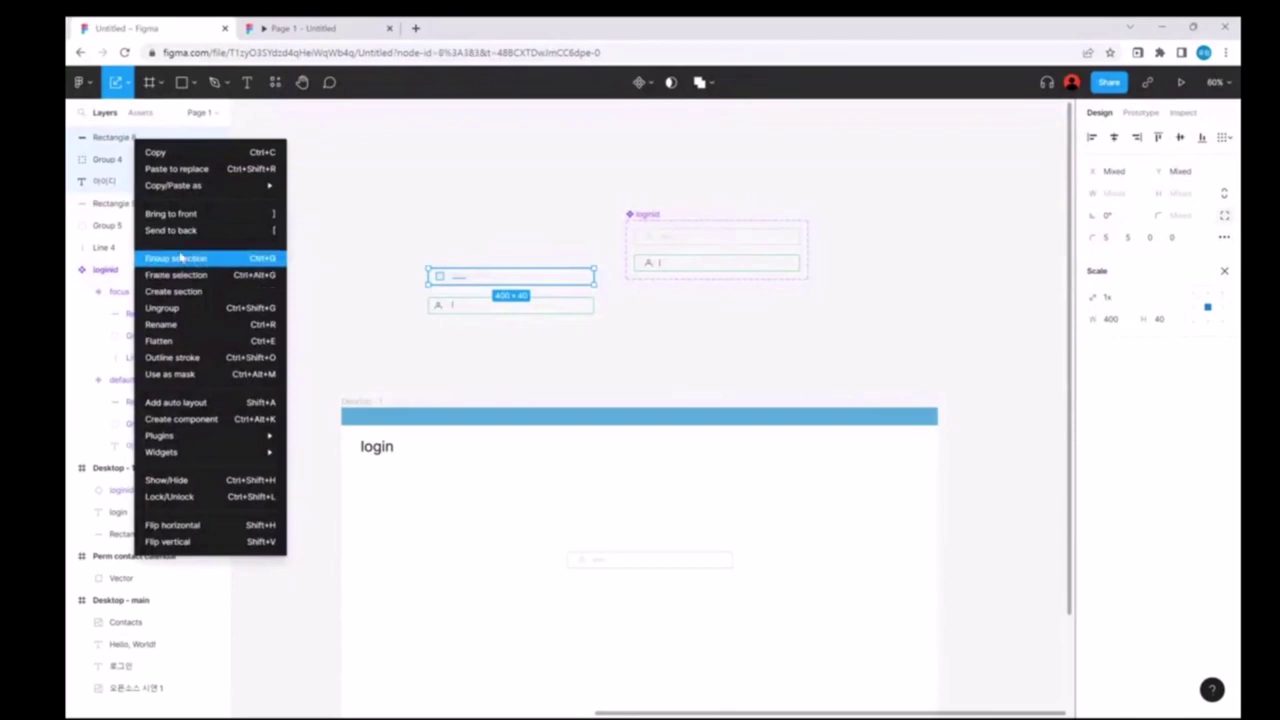
{"action": "left_click", "coordinate": [184, 258]}
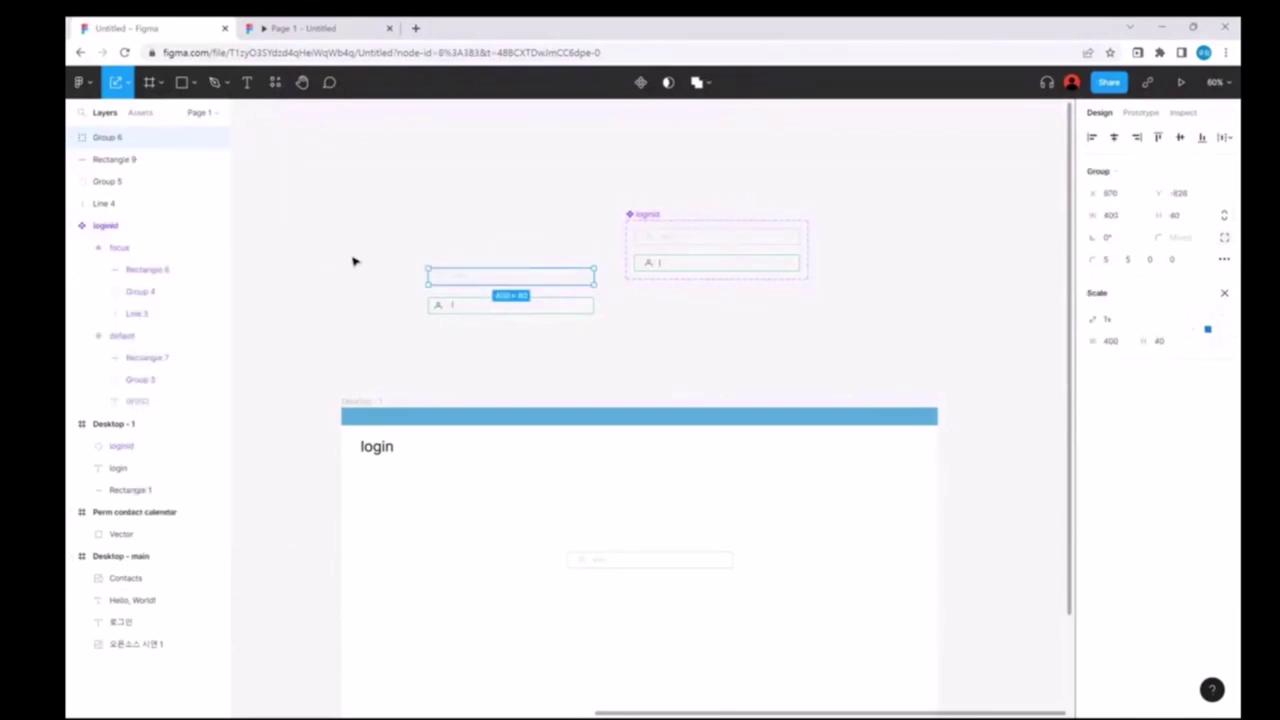
Step: Group the focus-style pieces as Group 7, then make Group 6 a component
{"action": "left_click_drag", "start_coordinate": [390, 294], "coordinate": [600, 323]}
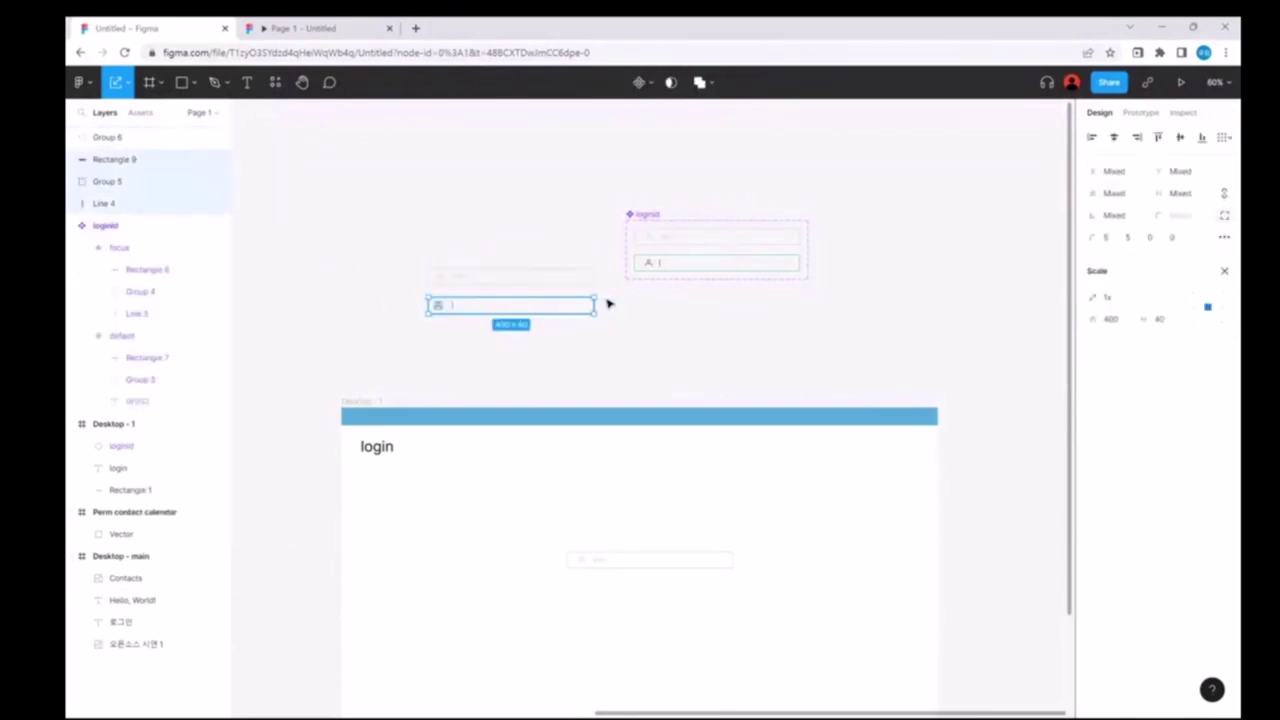
{"action": "right_click", "coordinate": [509, 309]}
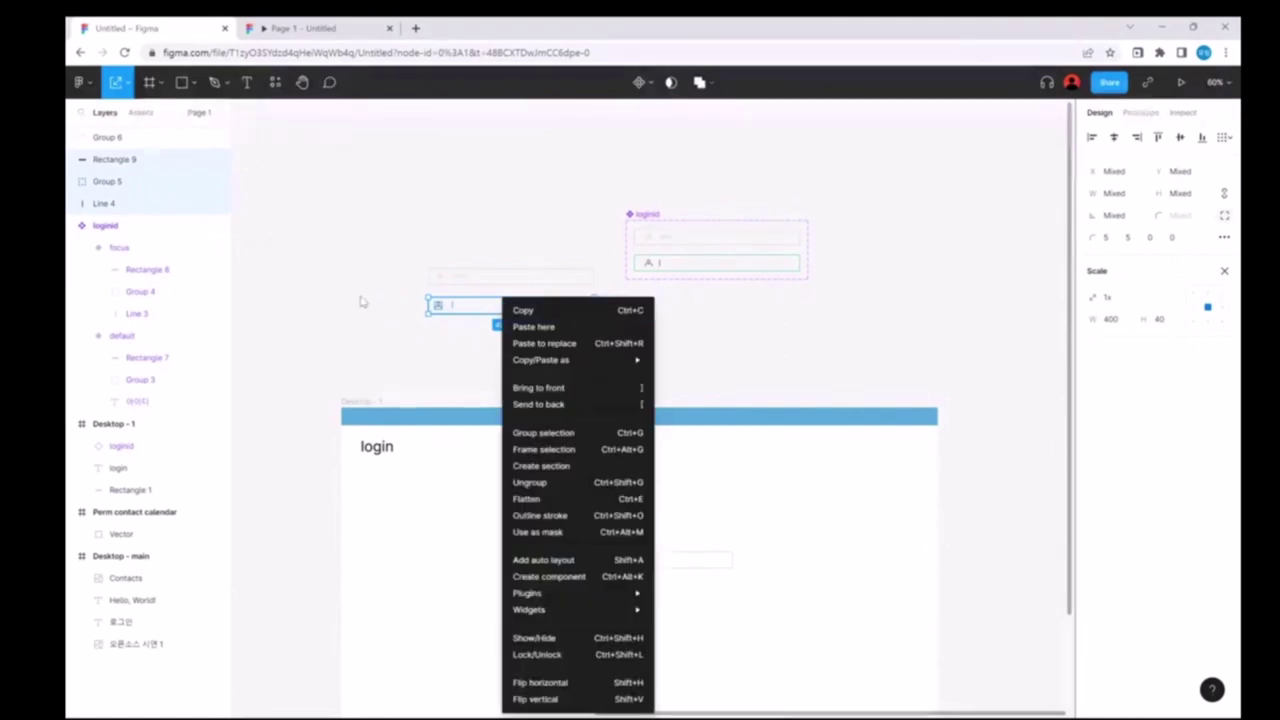
{"action": "left_click", "coordinate": [587, 440]}
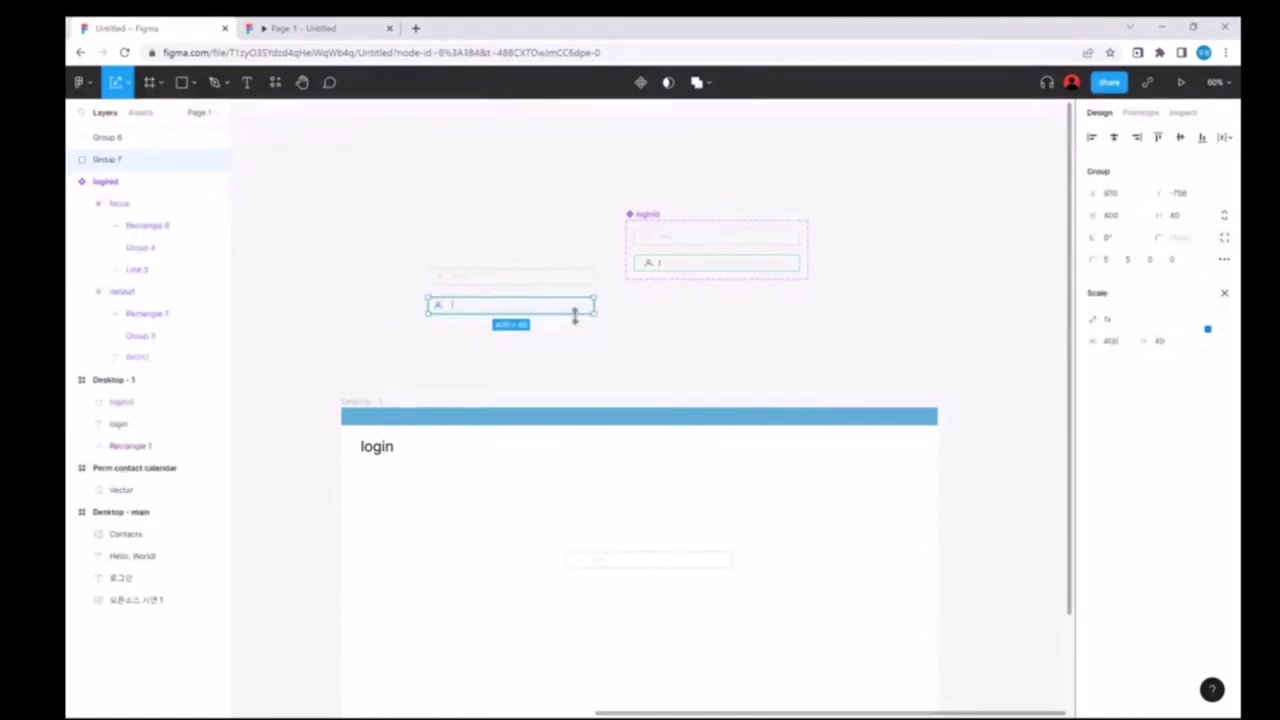
{"action": "left_click_drag", "start_coordinate": [556, 313], "coordinate": [551, 310]}
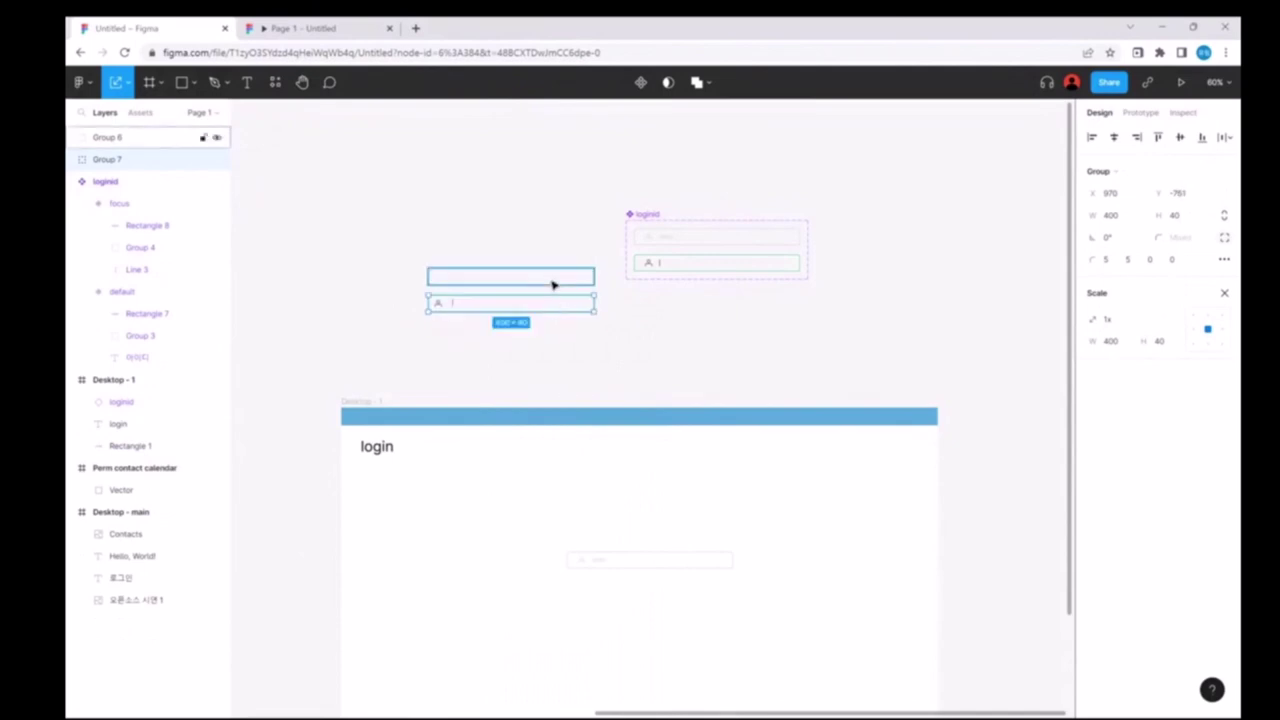
{"action": "left_click", "coordinate": [560, 286]}
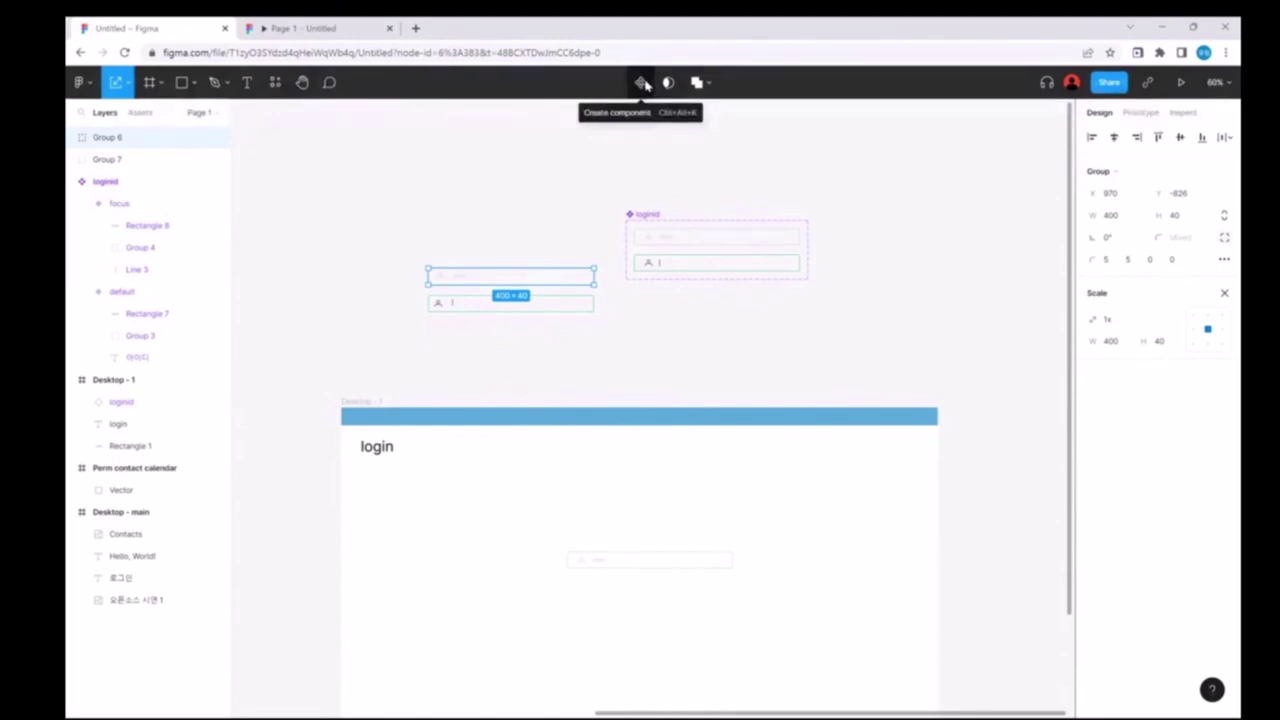
{"action": "left_click", "coordinate": [642, 83]}
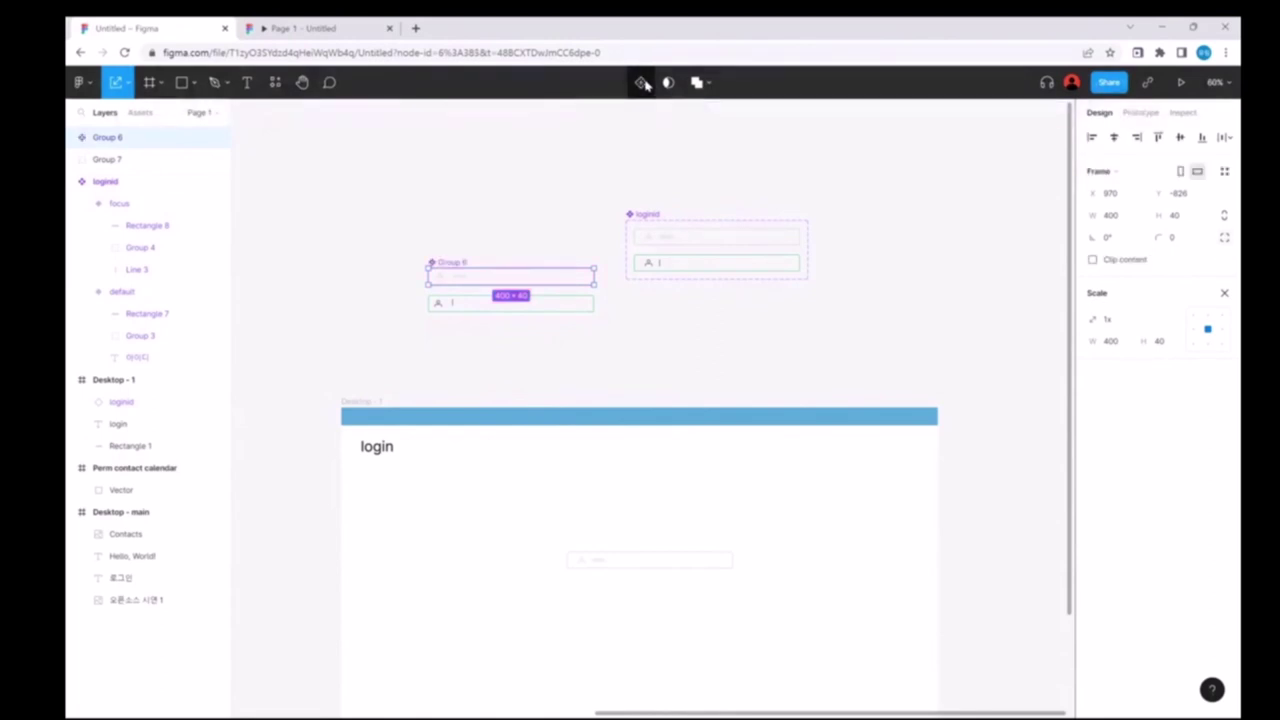
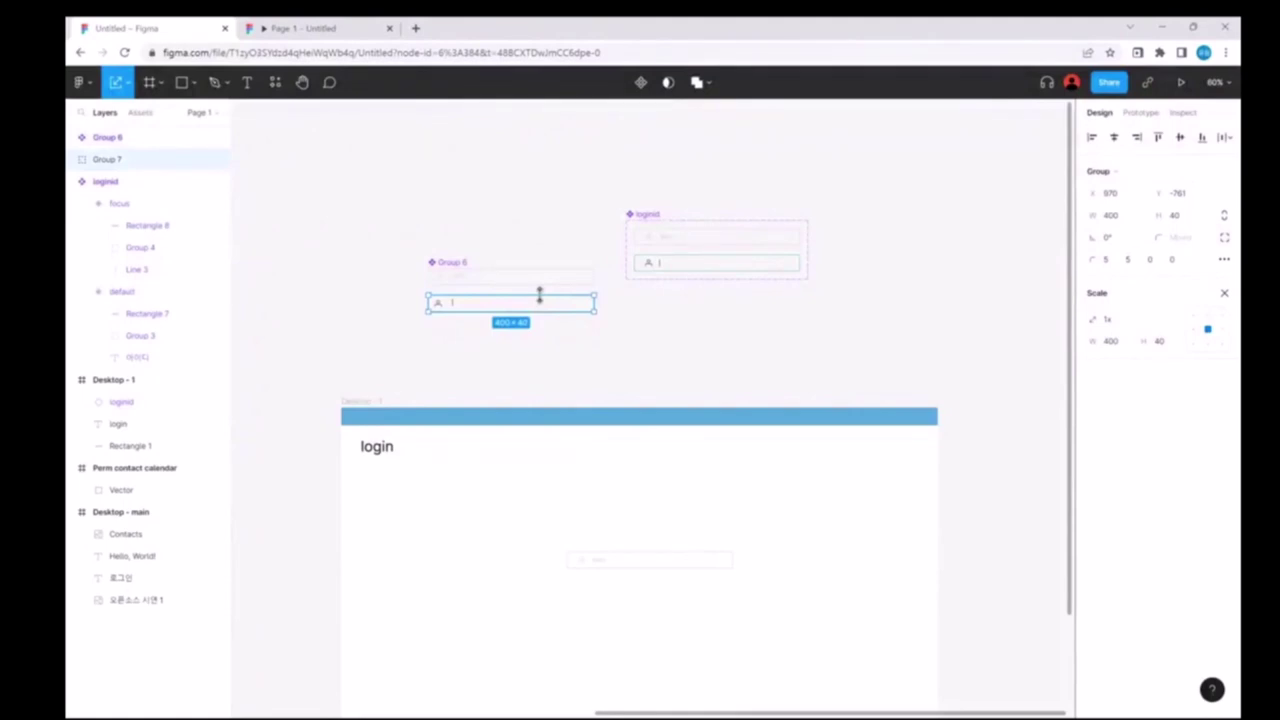
Step: Make Group 7 a component and rename the two groups loginid/default and loginid/focus
{"action": "left_click", "coordinate": [638, 90]}
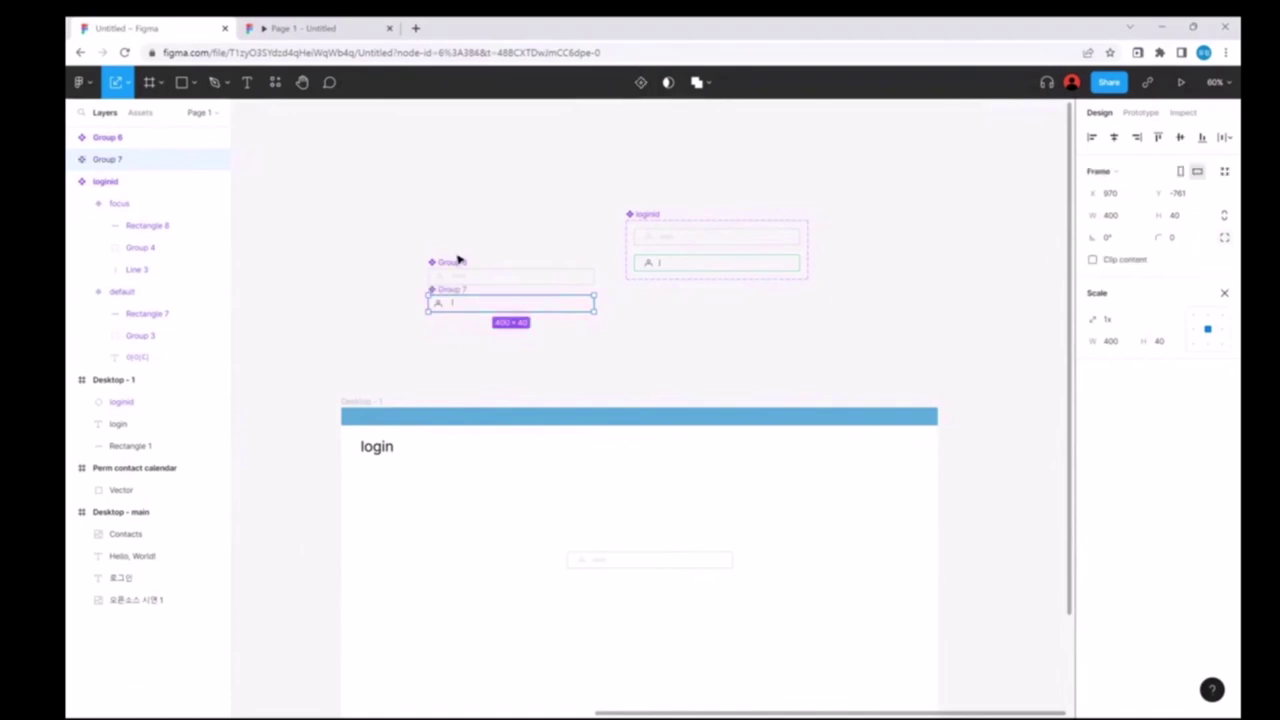
{"action": "left_click", "coordinate": [137, 140]}
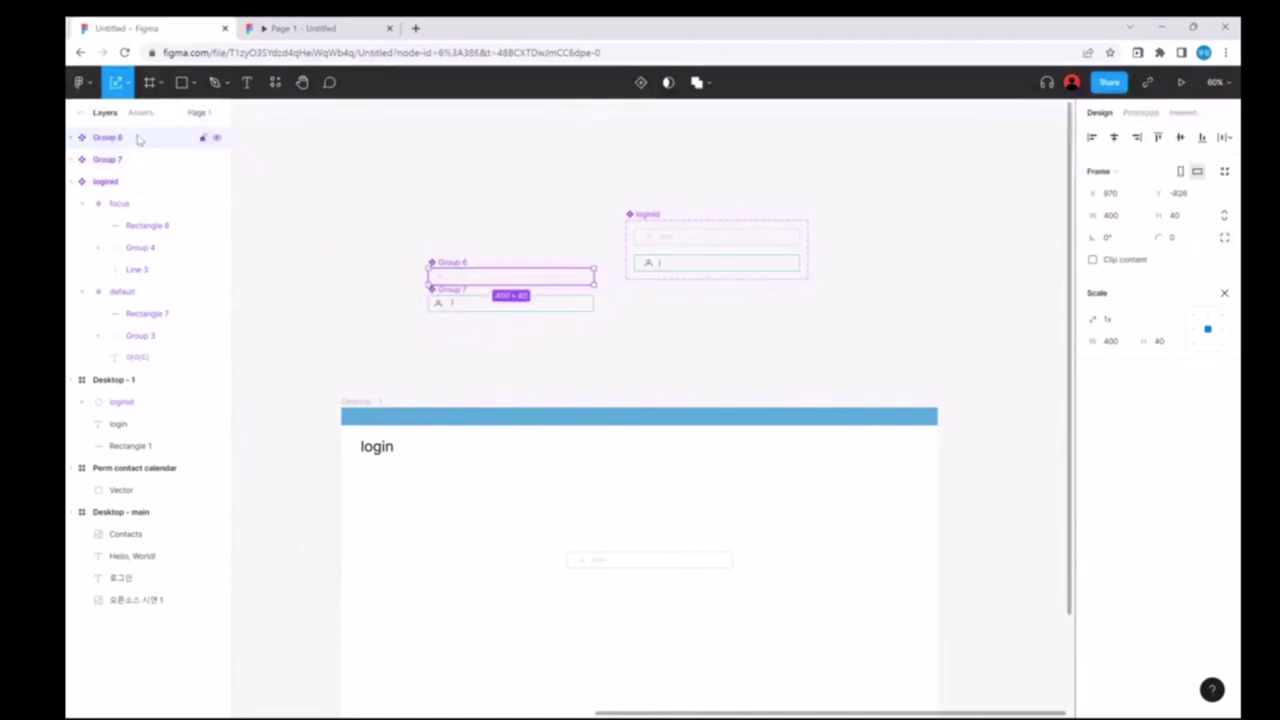
{"action": "double_click", "coordinate": [126, 140]}
{"action": "mouse_move", "coordinate": [140, 159]}
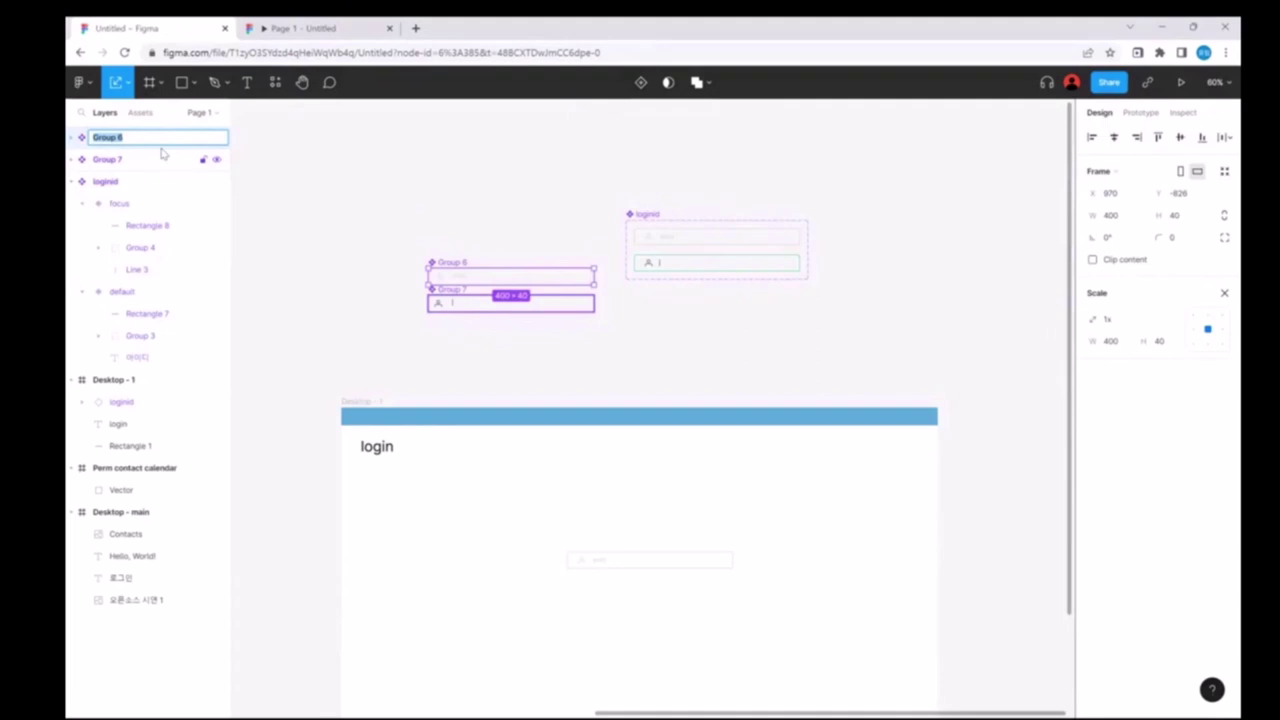
{"action": "type", "text": "foc"}
{"action": "type", "text": "/default"}
{"action": "key", "text": "Return"}
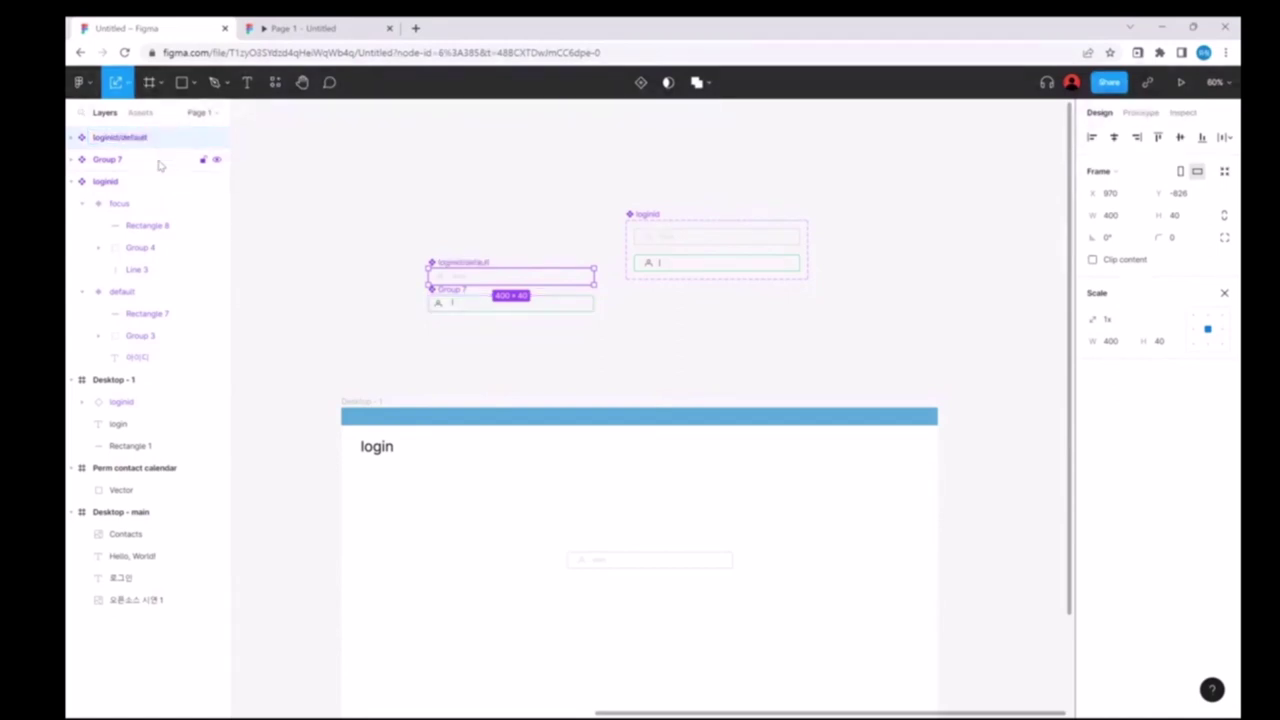
{"action": "double_click", "coordinate": [124, 161]}
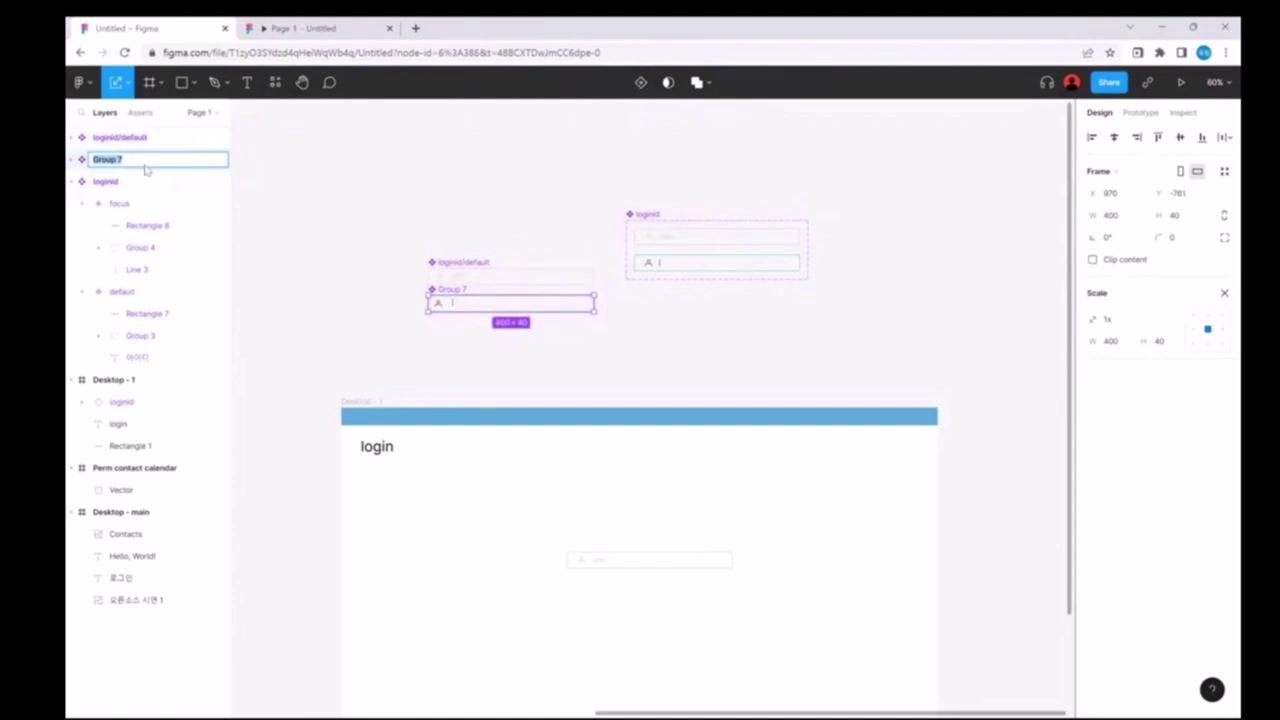
{"action": "type", "text": "loginid/f"}
{"action": "type", "text": "ocus"}
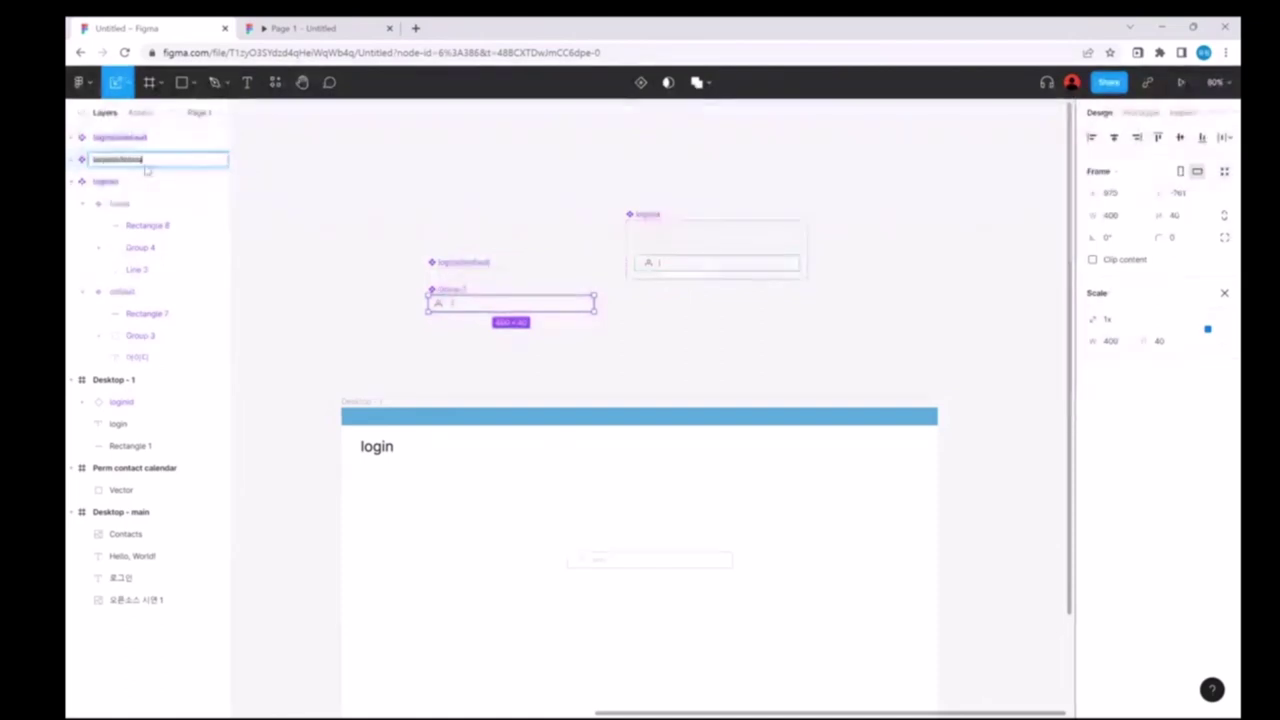
{"action": "key", "text": "Return"}
Step: Select both loginid components, then undo an accidental wrapping Component 1 and its move
{"action": "left_click", "coordinate": [361, 211]}
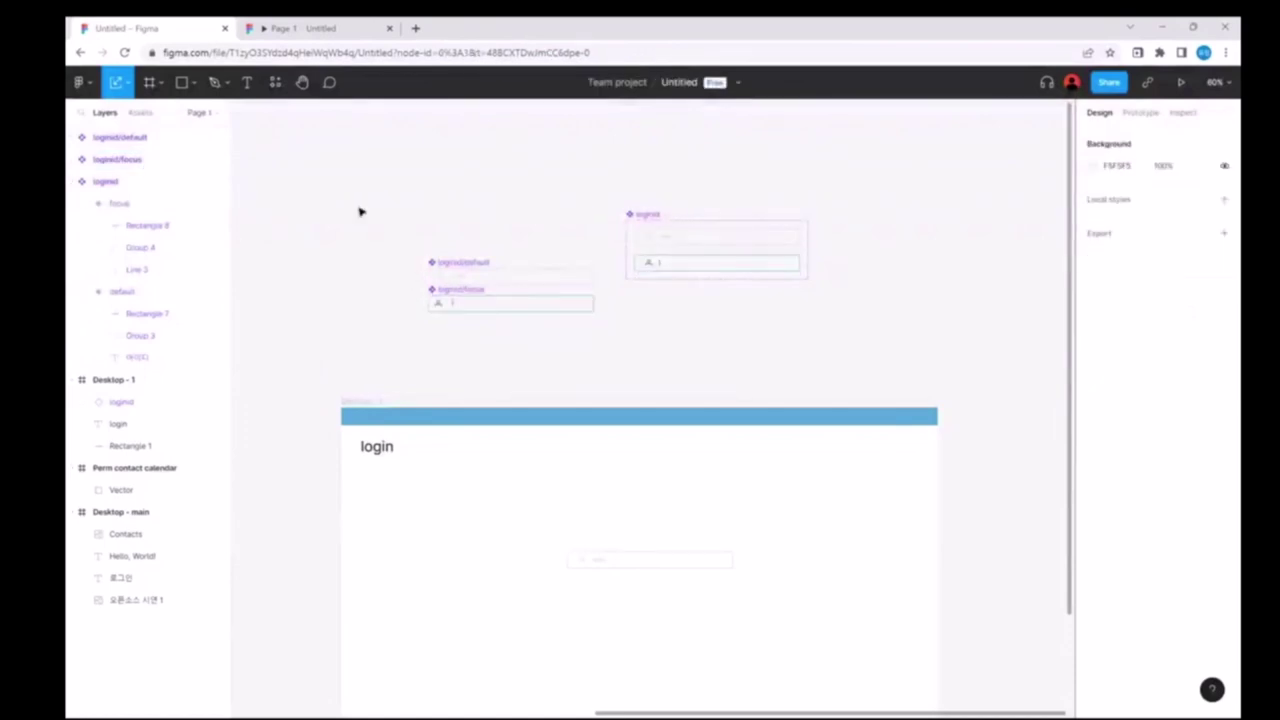
{"action": "left_click_drag", "start_coordinate": [309, 175], "coordinate": [593, 342]}
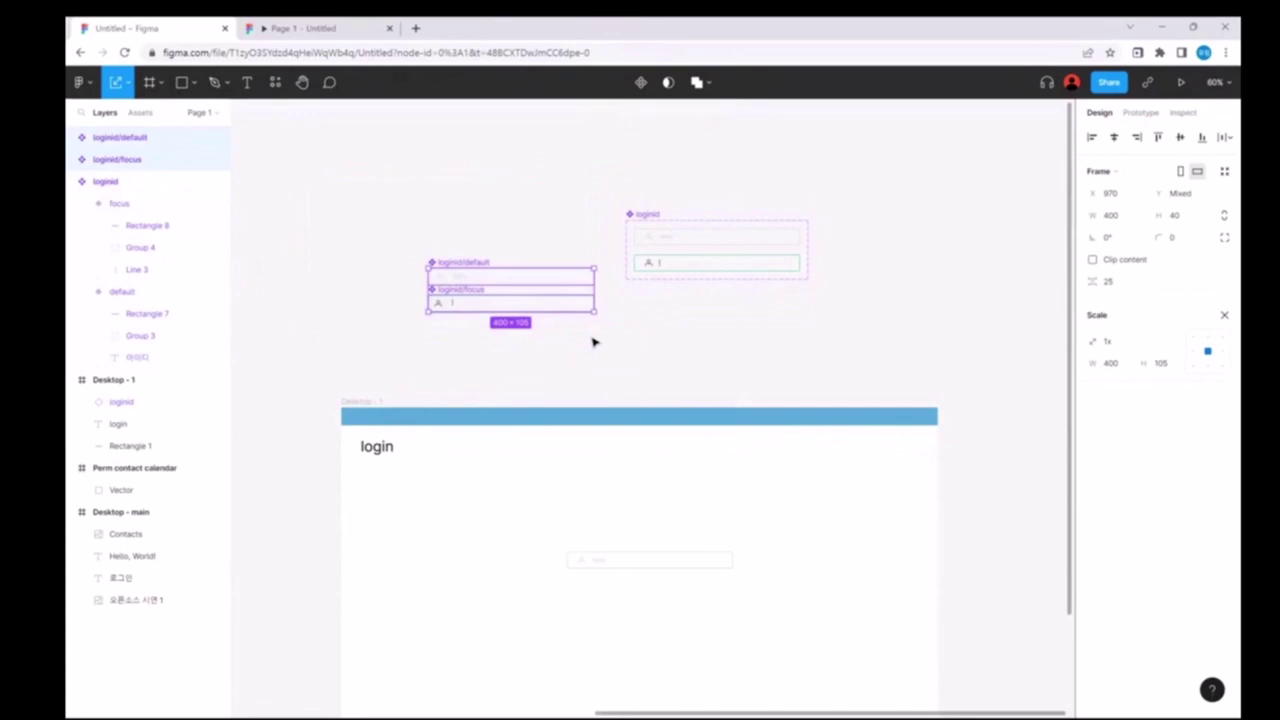
{"action": "left_click", "coordinate": [641, 83]}
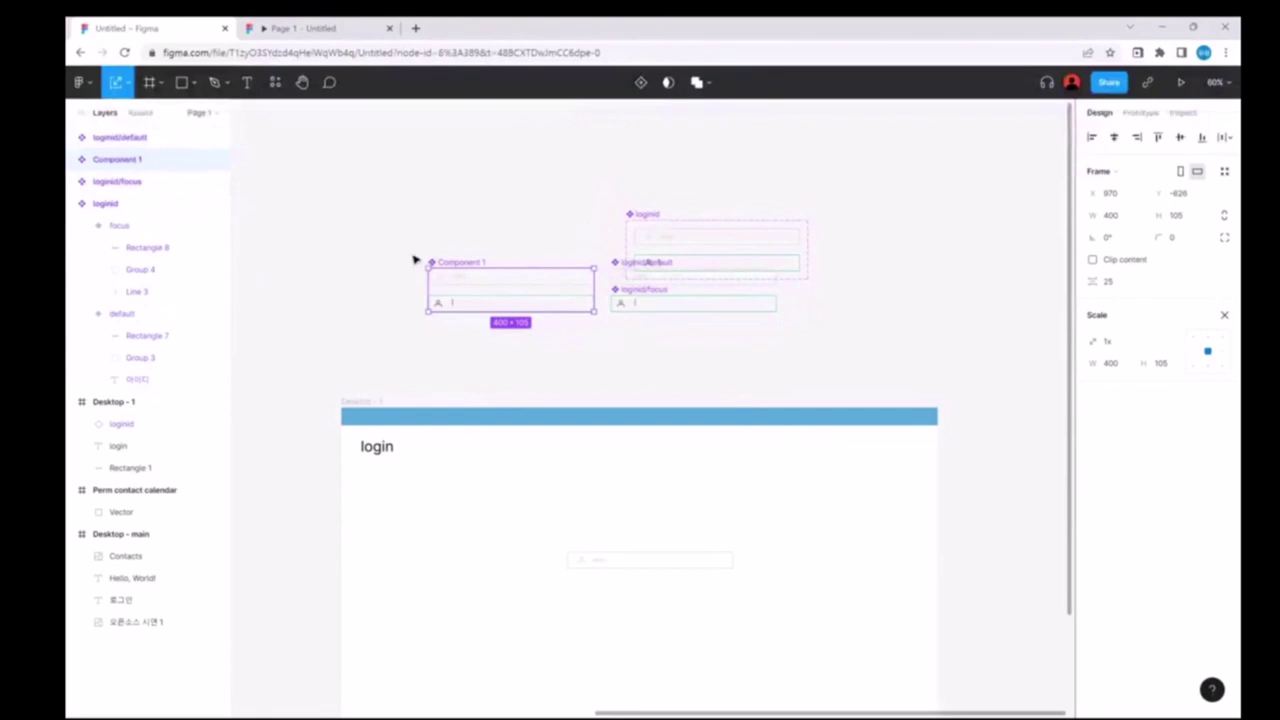
{"action": "left_click_drag", "start_coordinate": [516, 296], "coordinate": [458, 275]}
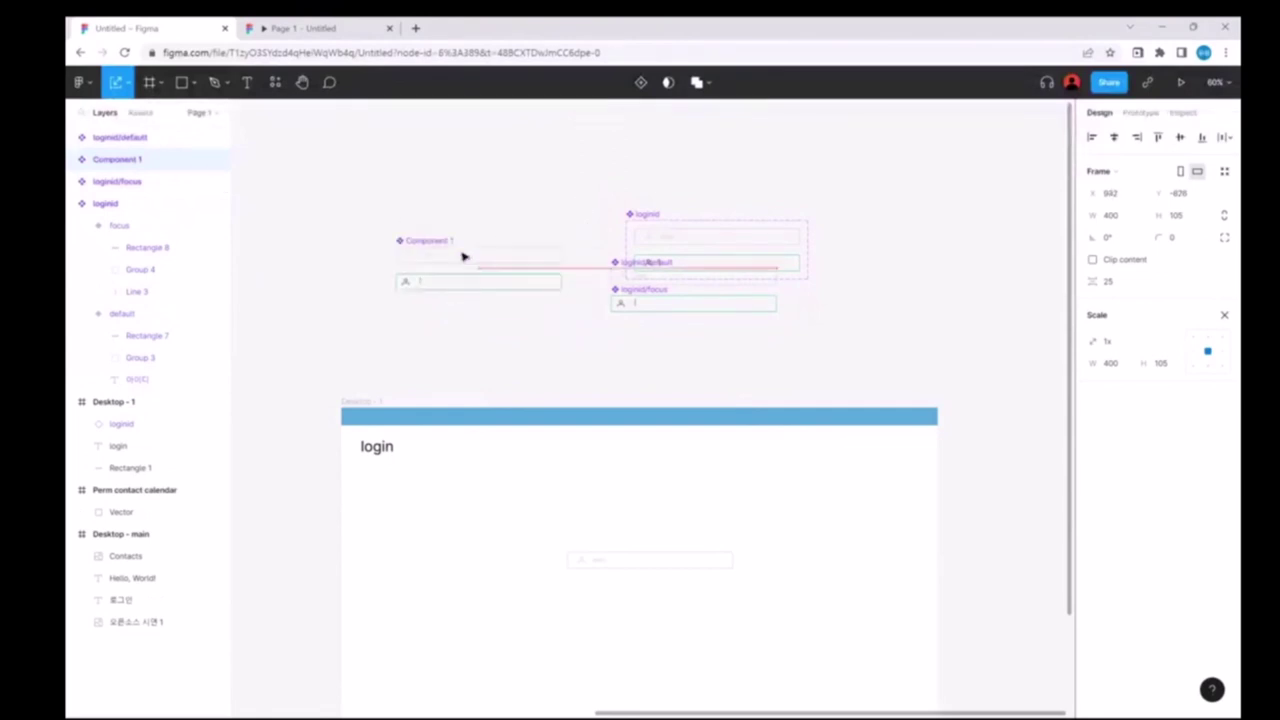
{"action": "left_click", "coordinate": [1224, 314]}
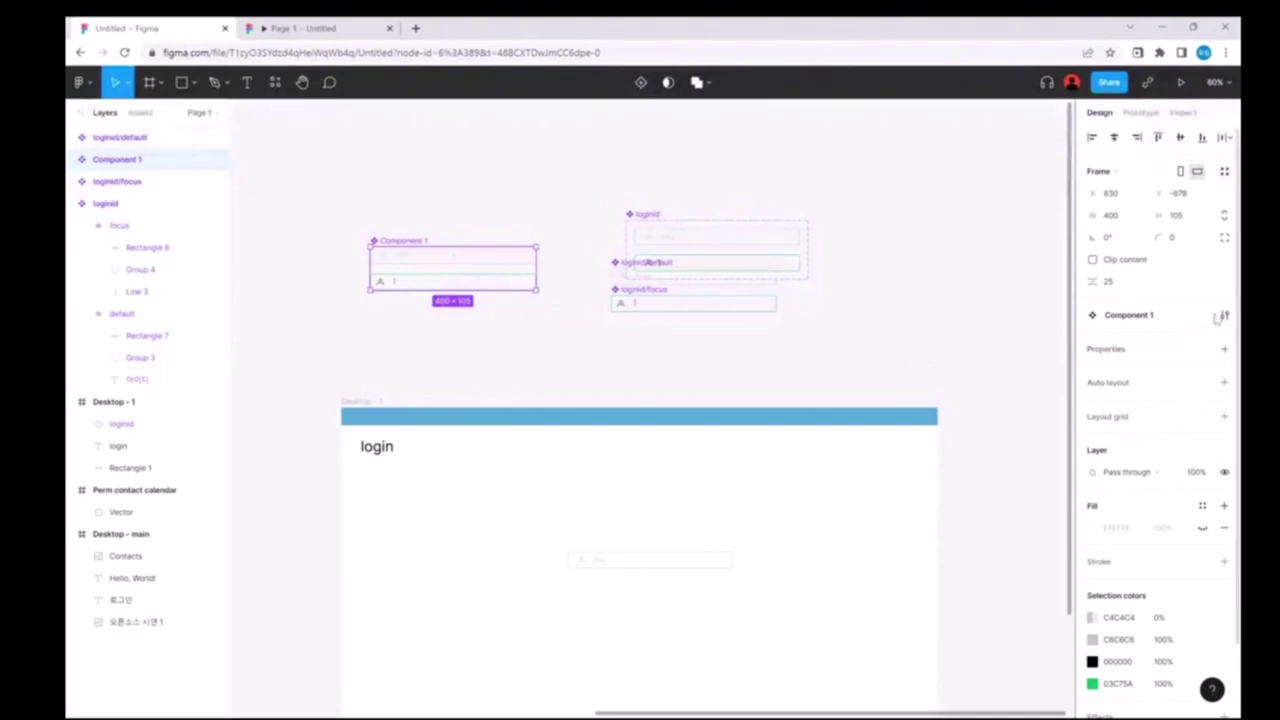
{"action": "key", "text": "ctrl+z"}
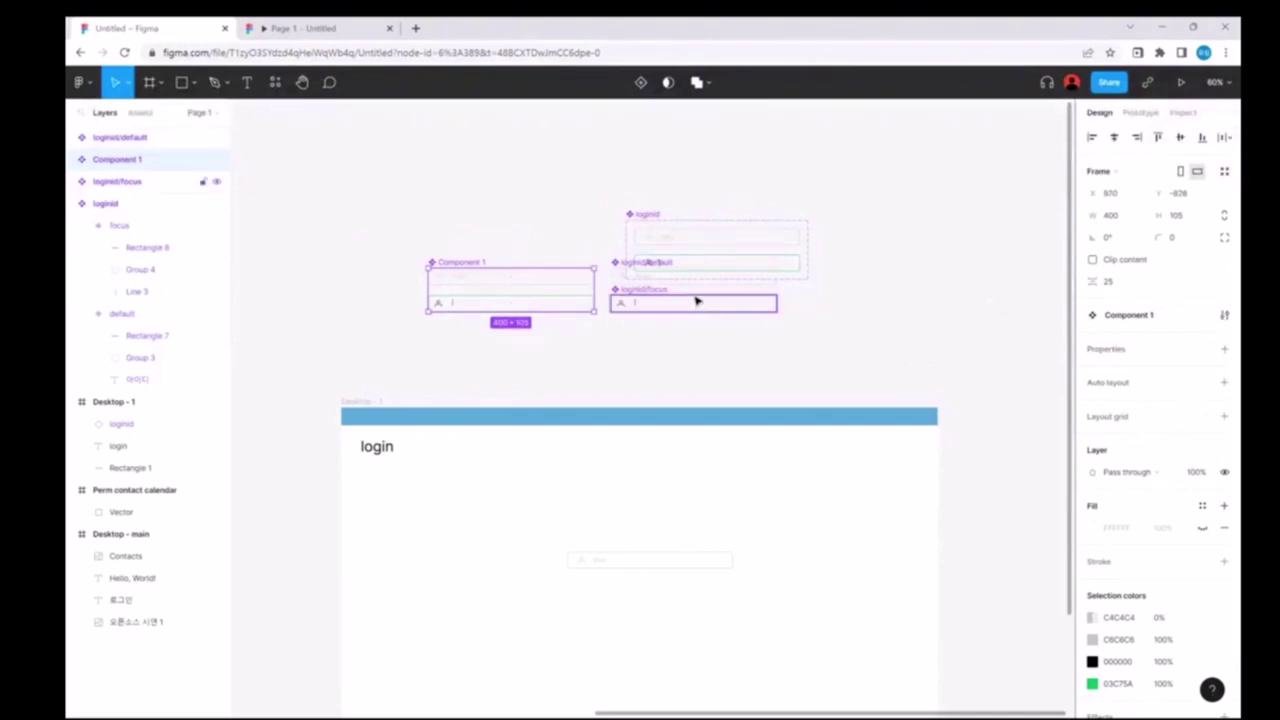
{"action": "key", "text": "ctrl+z"}
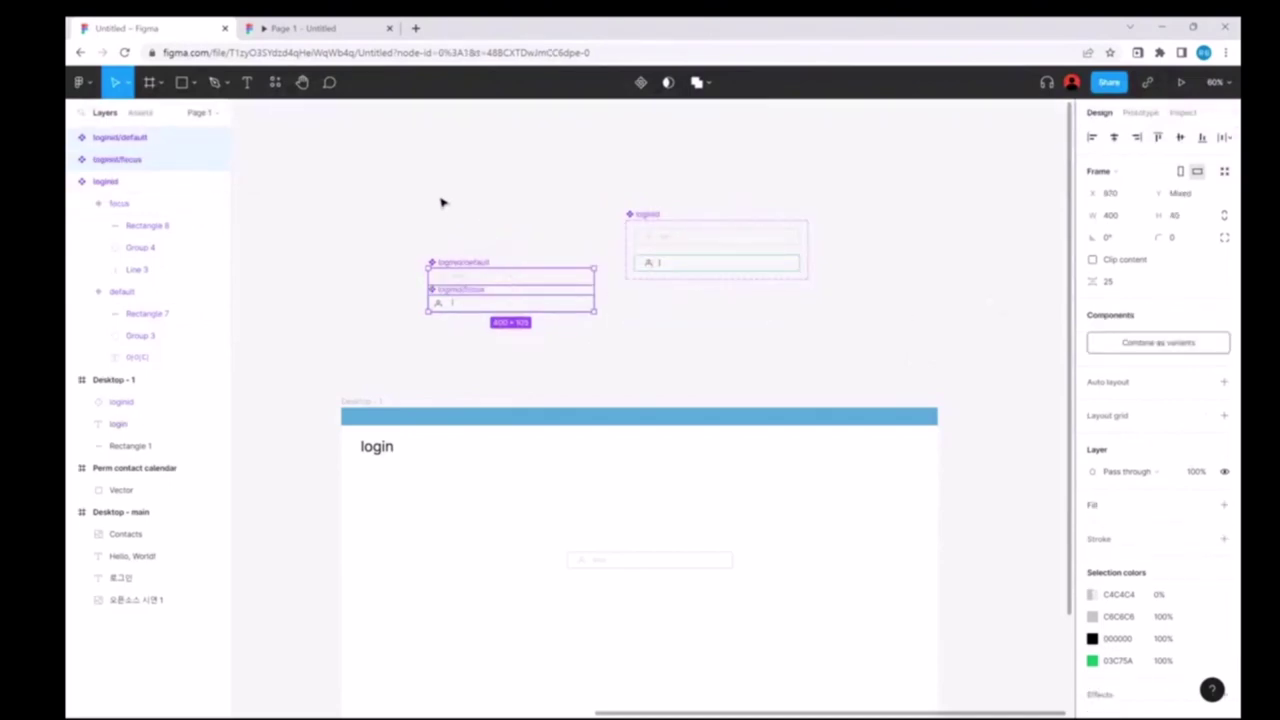
Step: Reselect both loginid components and combine them as variants
{"action": "left_click", "coordinate": [441, 202]}
{"action": "left_click_drag", "start_coordinate": [383, 219], "coordinate": [594, 357]}
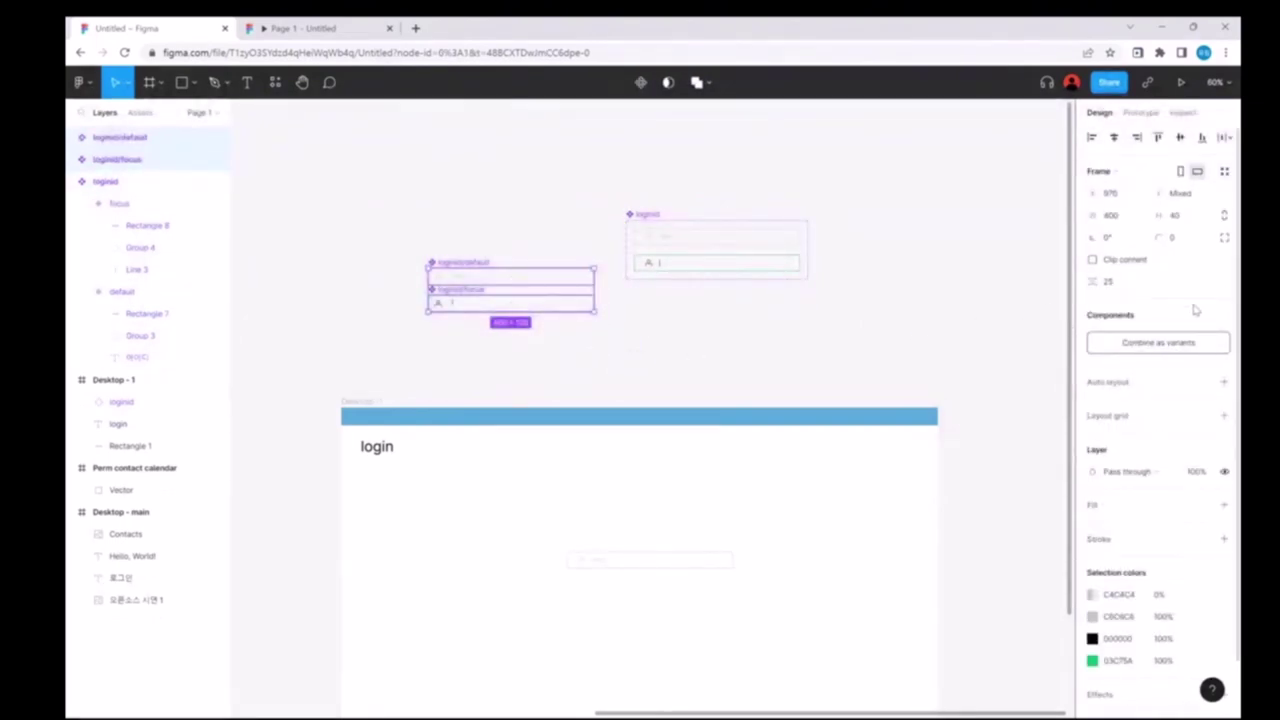
{"action": "left_click", "coordinate": [780, 333]}
{"action": "left_click_drag", "start_coordinate": [284, 200], "coordinate": [604, 346]}
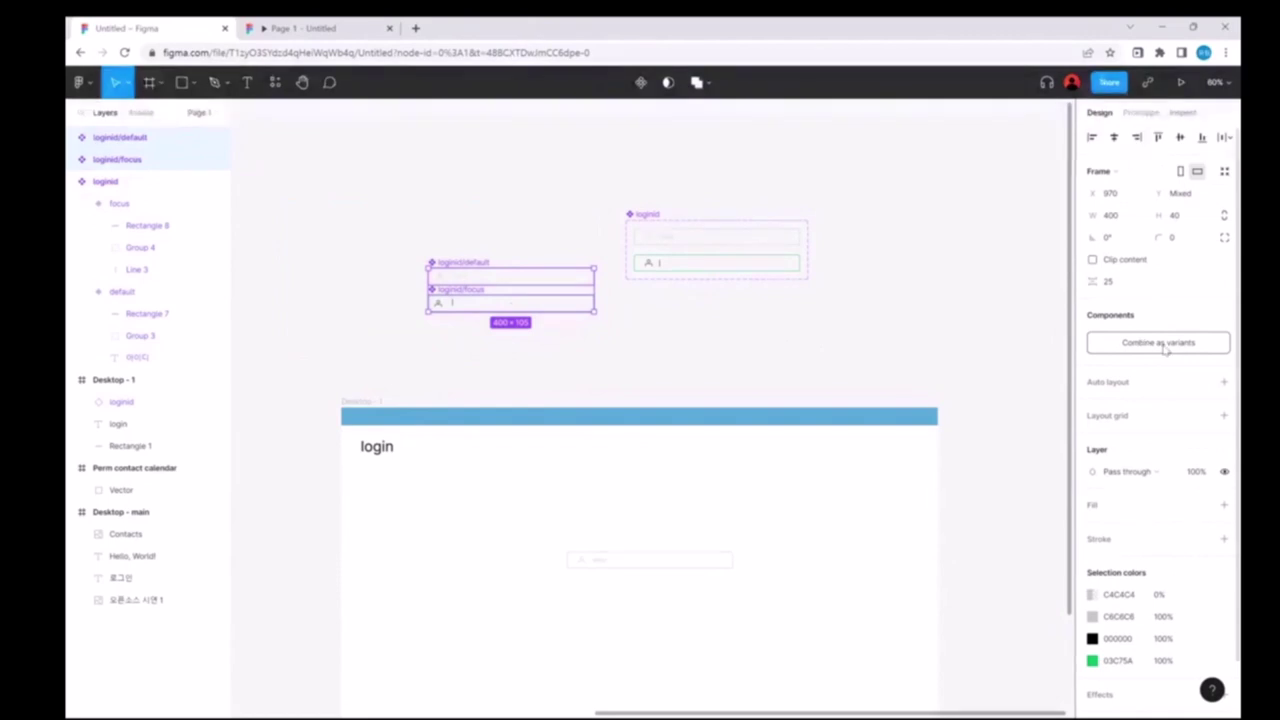
{"action": "left_click", "coordinate": [1200, 344]}
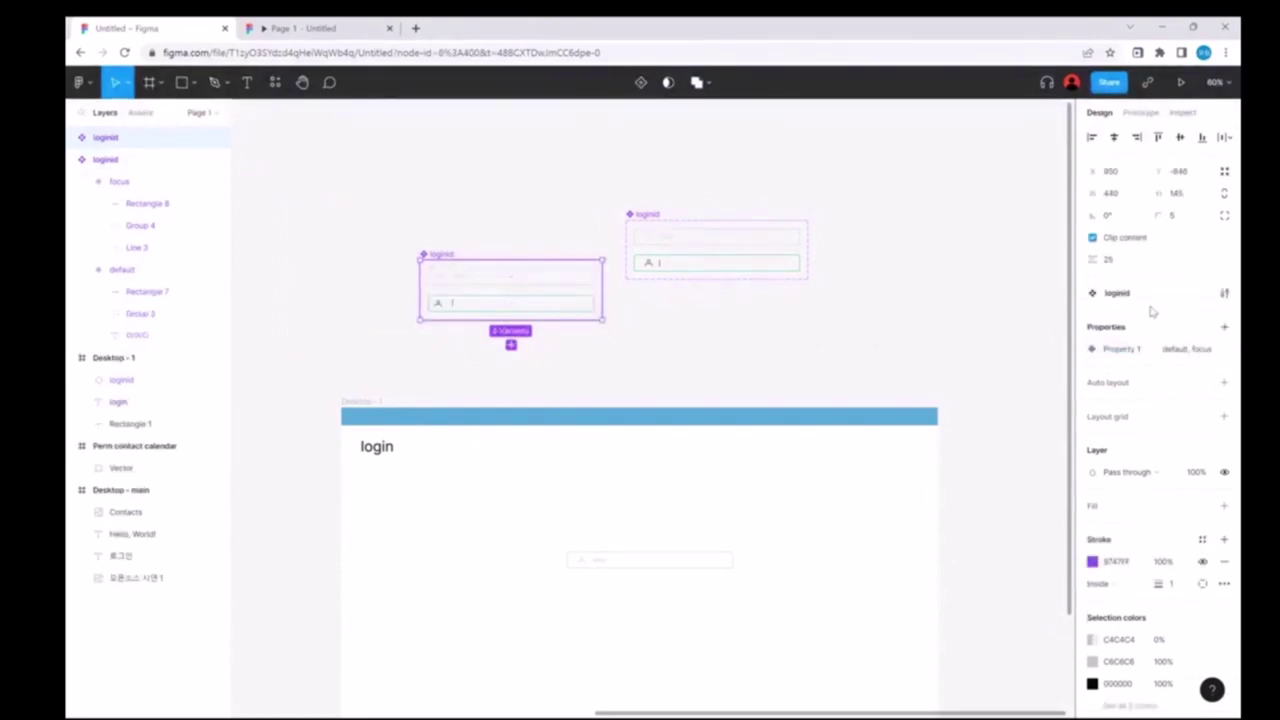
Step: Rename the variant property Property 1 to status and shift the new set left
{"action": "double_click", "coordinate": [1132, 350]}
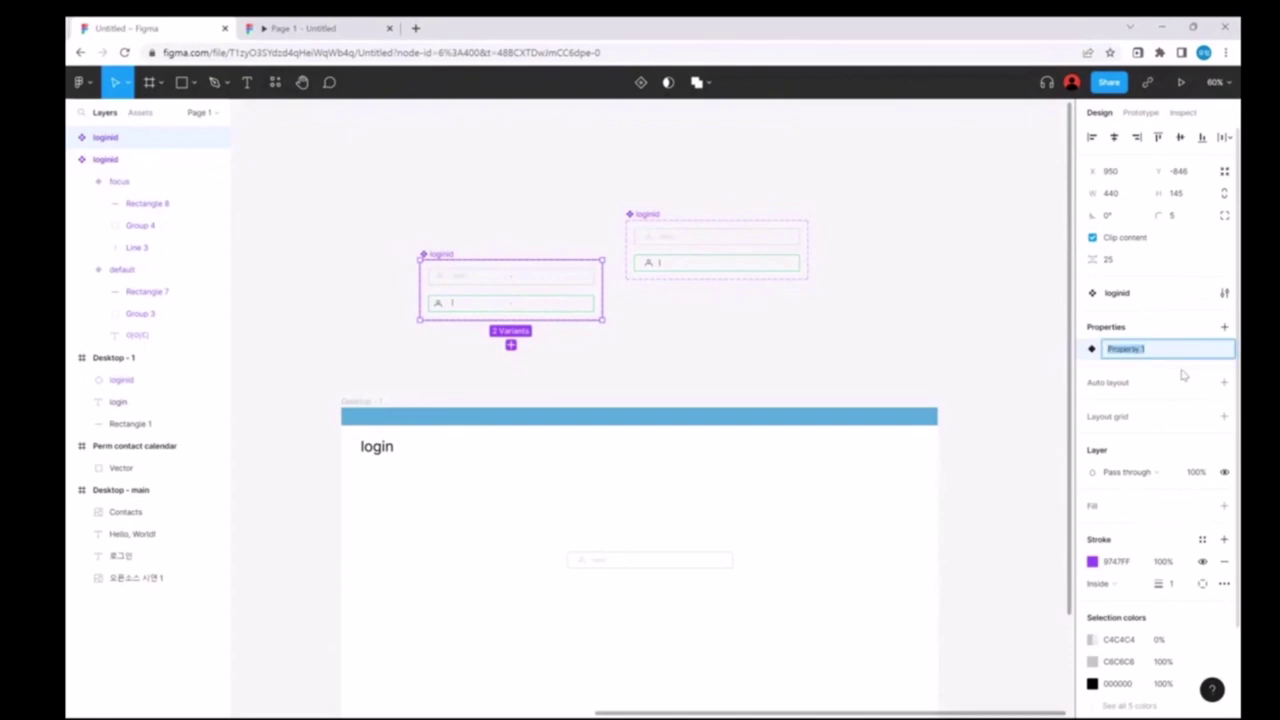
{"action": "type", "text": "status"}
{"action": "key", "text": "Return"}
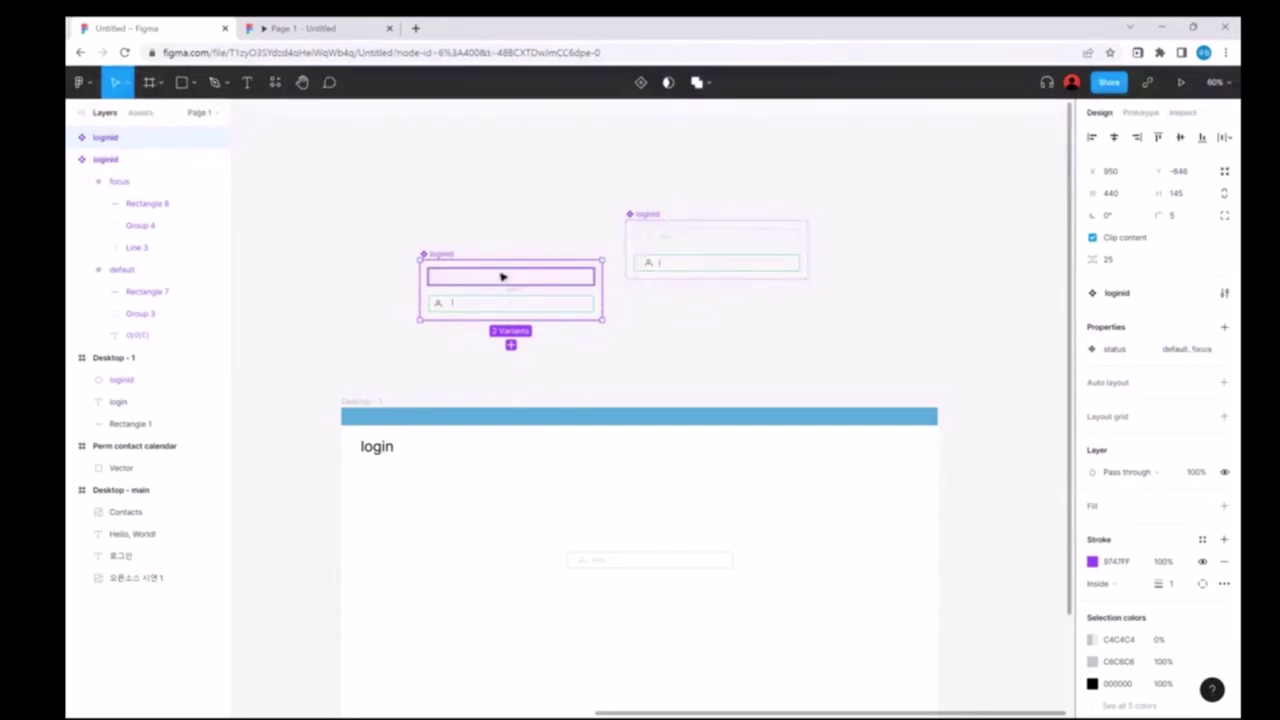
{"action": "left_click_drag", "start_coordinate": [500, 277], "coordinate": [425, 277]}
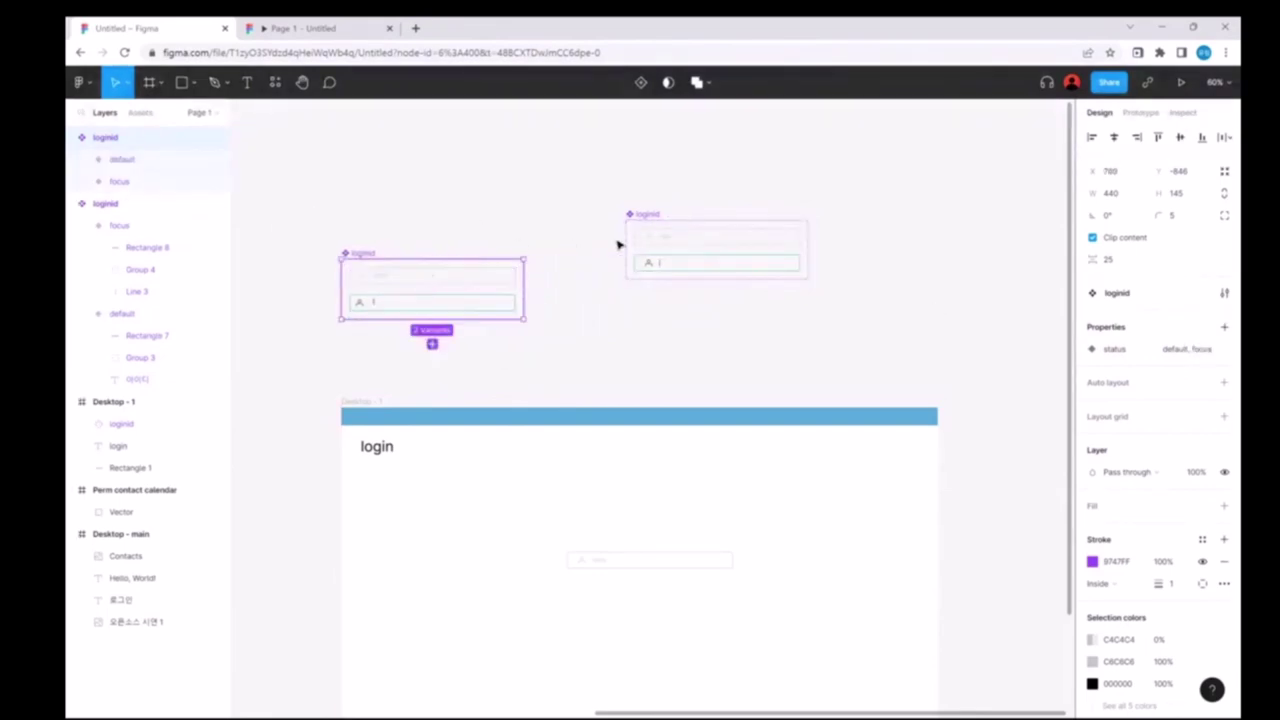
Step: Select the old loginid component set and delete it
{"action": "left_click", "coordinate": [100, 176]}
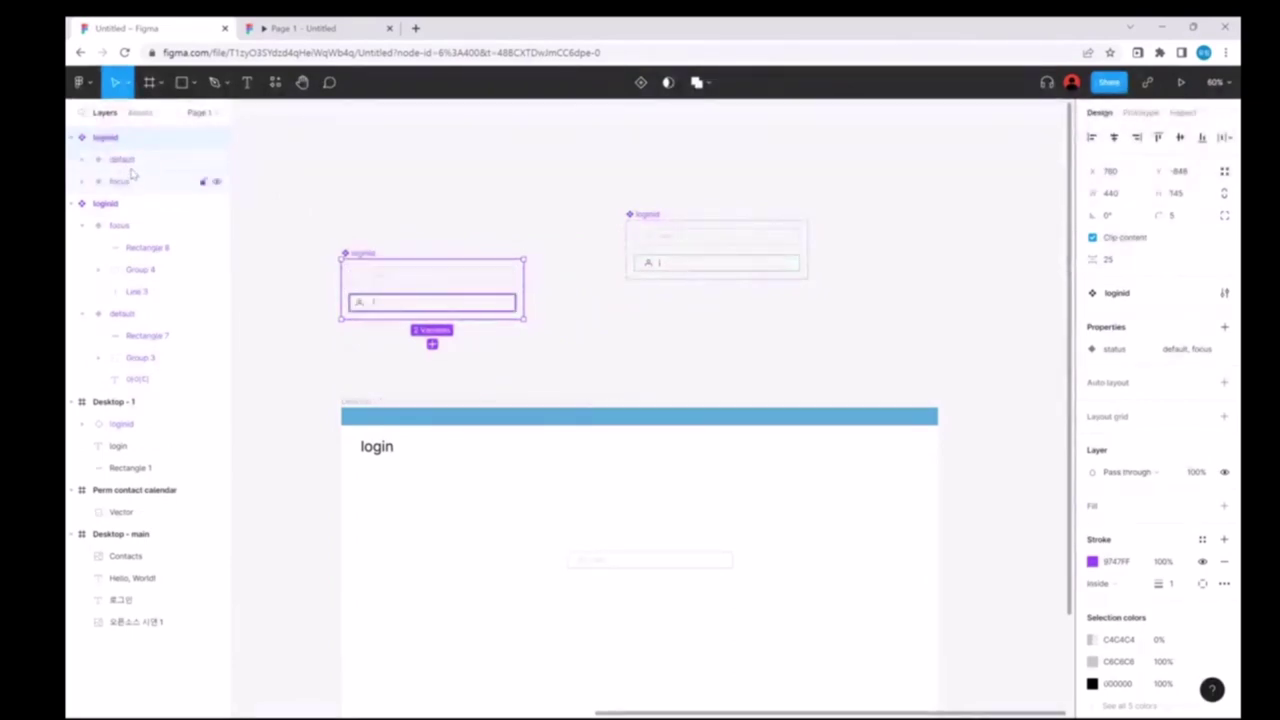
{"action": "scroll", "coordinate": [600, 549], "scroll_direction": "down", "scroll_amount": 2}
{"action": "scroll", "coordinate": [689, 386], "scroll_direction": "down", "scroll_amount": 1}
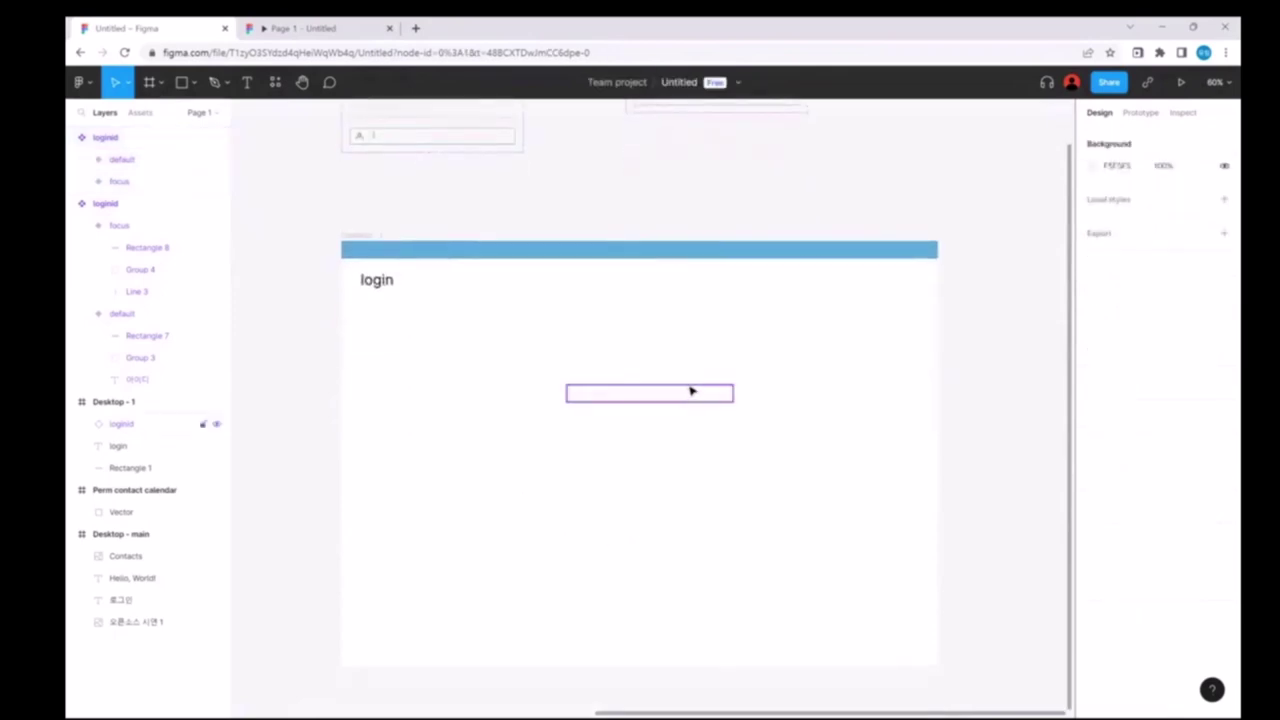
{"action": "scroll", "coordinate": [717, 334], "scroll_direction": "up", "scroll_amount": 5}
{"action": "left_click", "coordinate": [722, 320]}
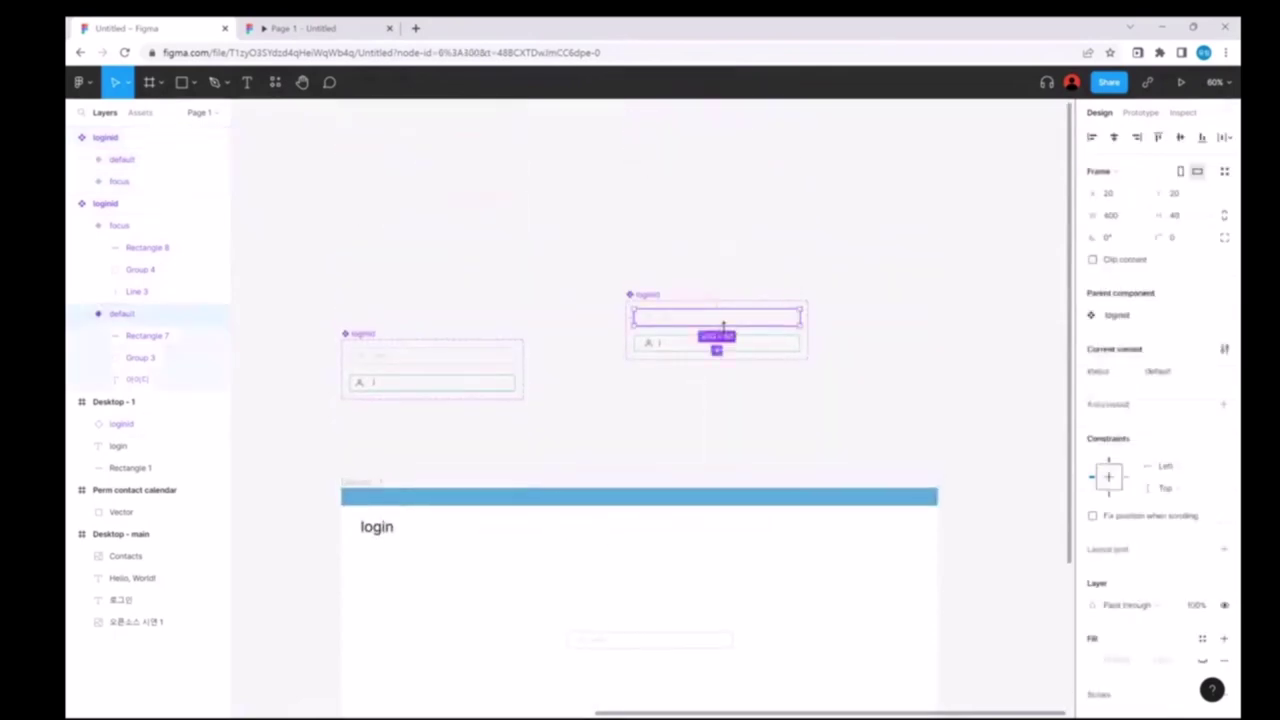
{"action": "left_click", "coordinate": [814, 343]}
{"action": "left_click", "coordinate": [797, 324]}
{"action": "left_click", "coordinate": [112, 206]}
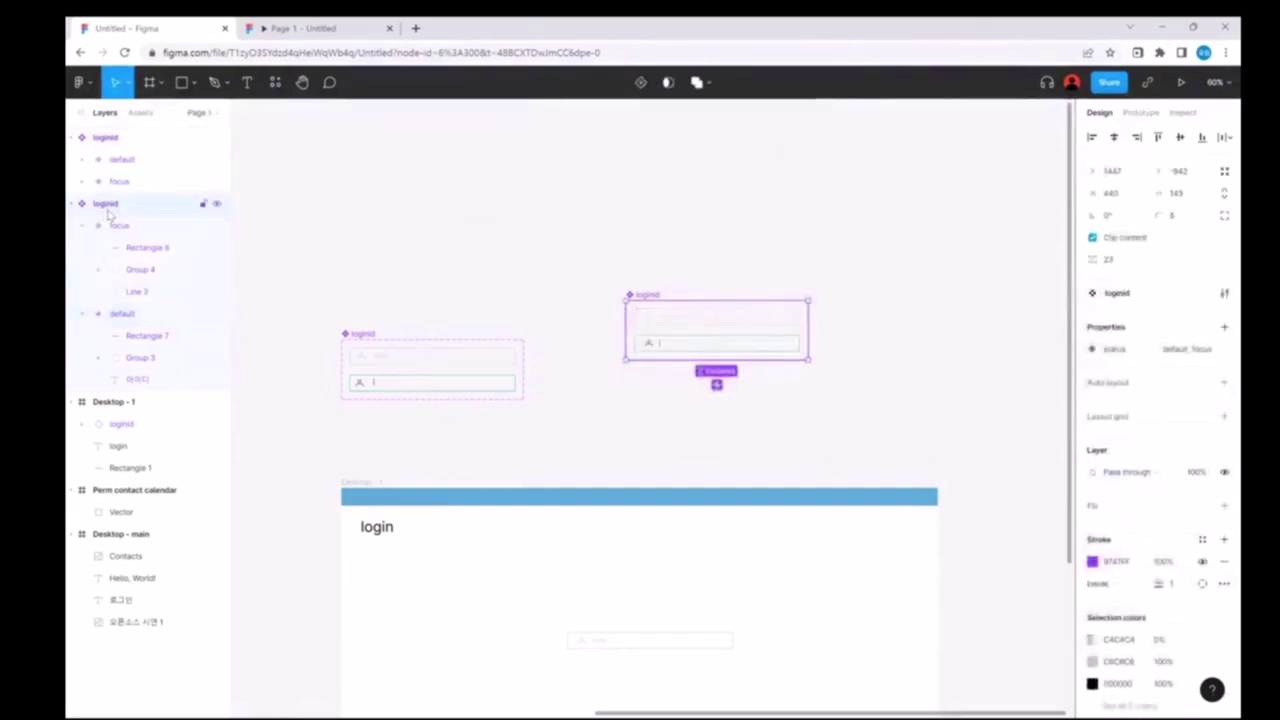
{"action": "key", "text": "Delete"}
{"action": "scroll", "coordinate": [437, 289], "scroll_direction": "down", "scroll_amount": 2}
Step: Delete the outdated loginid instance from Desktop-1
{"action": "scroll", "coordinate": [588, 348], "scroll_direction": "left", "scroll_amount": 2}
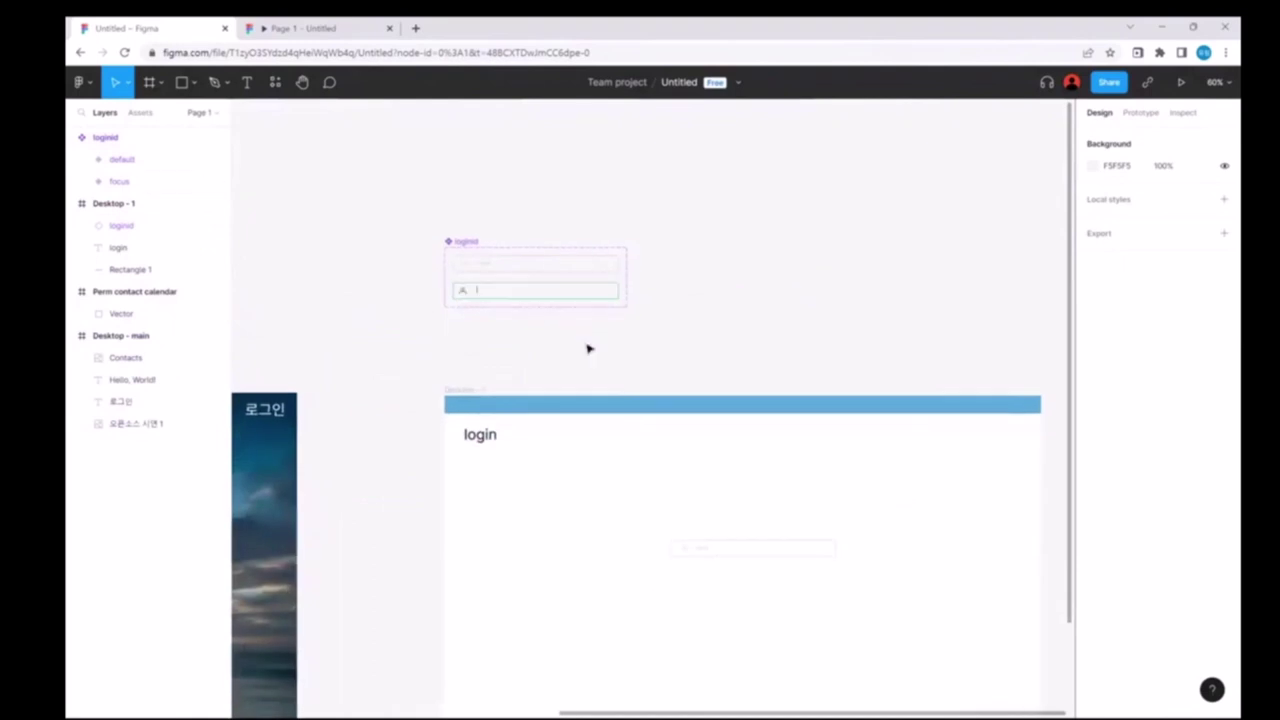
{"action": "left_click", "coordinate": [500, 288]}
{"action": "left_click", "coordinate": [508, 266]}
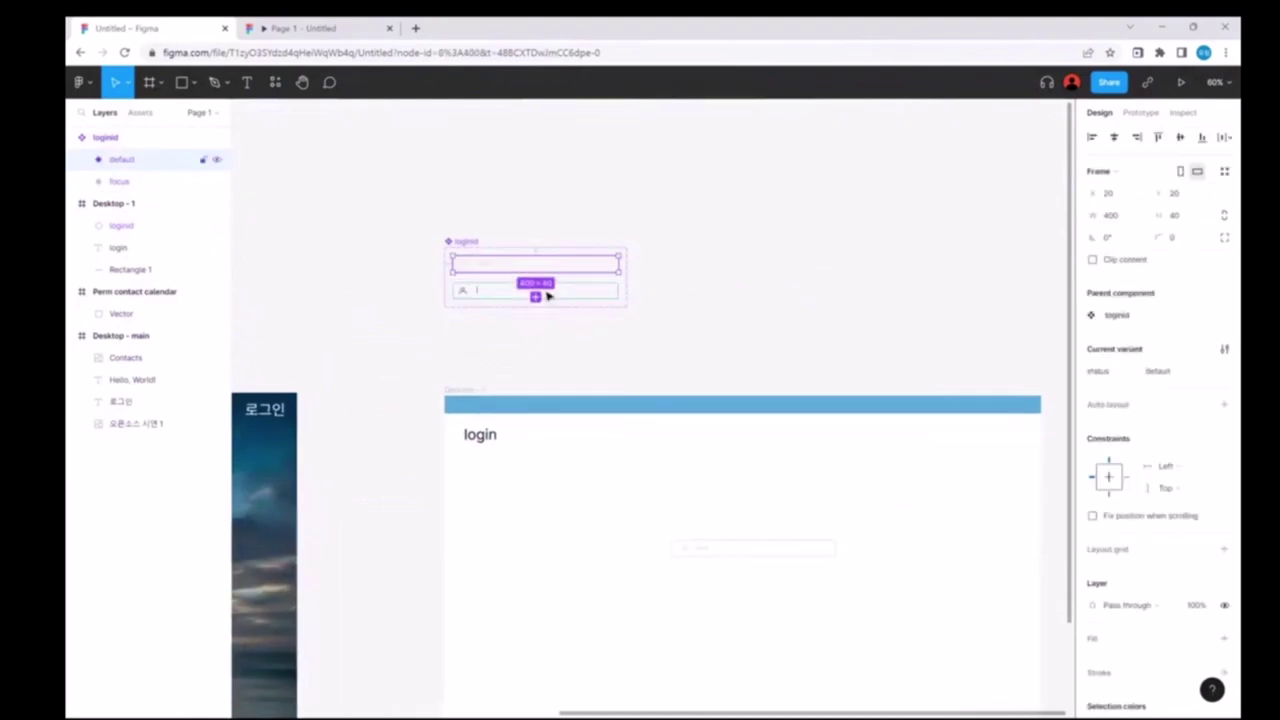
{"action": "scroll", "coordinate": [600, 578], "scroll_direction": "left", "scroll_amount": 2}
{"action": "scroll", "coordinate": [600, 578], "scroll_direction": "down", "scroll_amount": 1}
{"action": "left_click", "coordinate": [795, 535]}
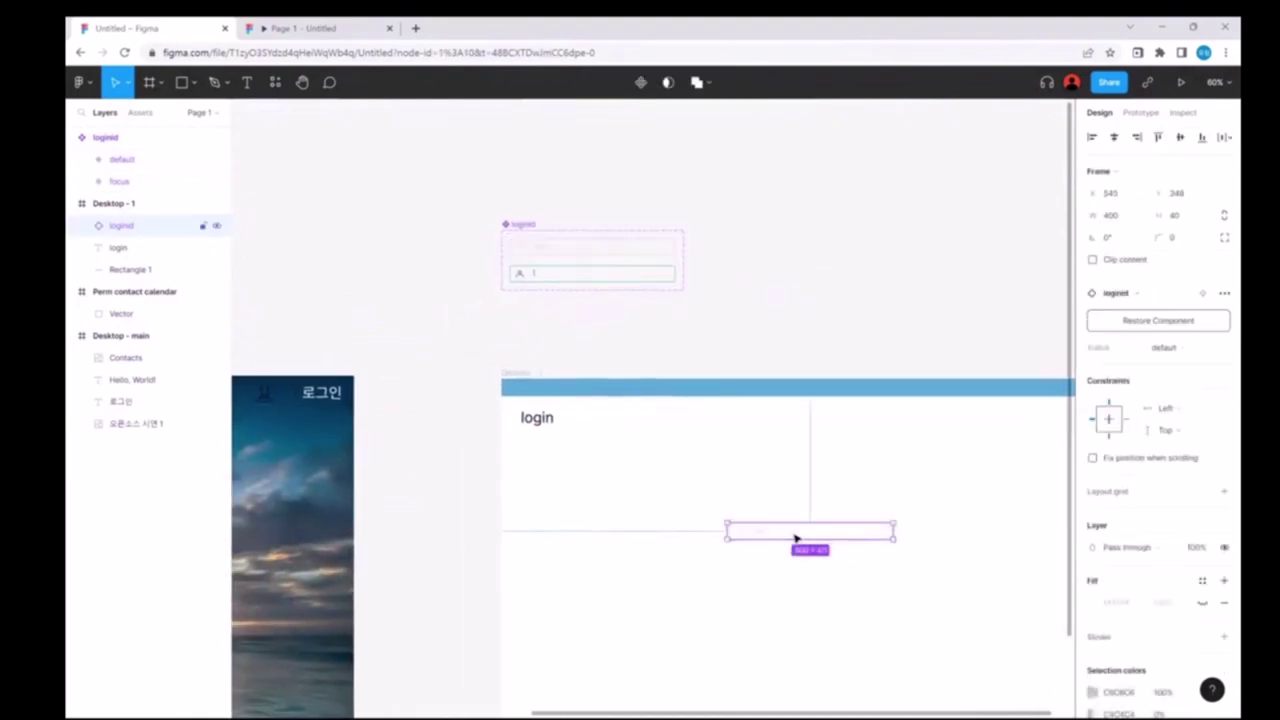
{"action": "key", "text": "Delete"}
Step: Place a new loginid instance from the local components into Desktop-1
{"action": "scroll", "coordinate": [775, 530], "scroll_direction": "right", "scroll_amount": 2}
{"action": "scroll", "coordinate": [496, 330], "scroll_direction": "down", "scroll_amount": 1}
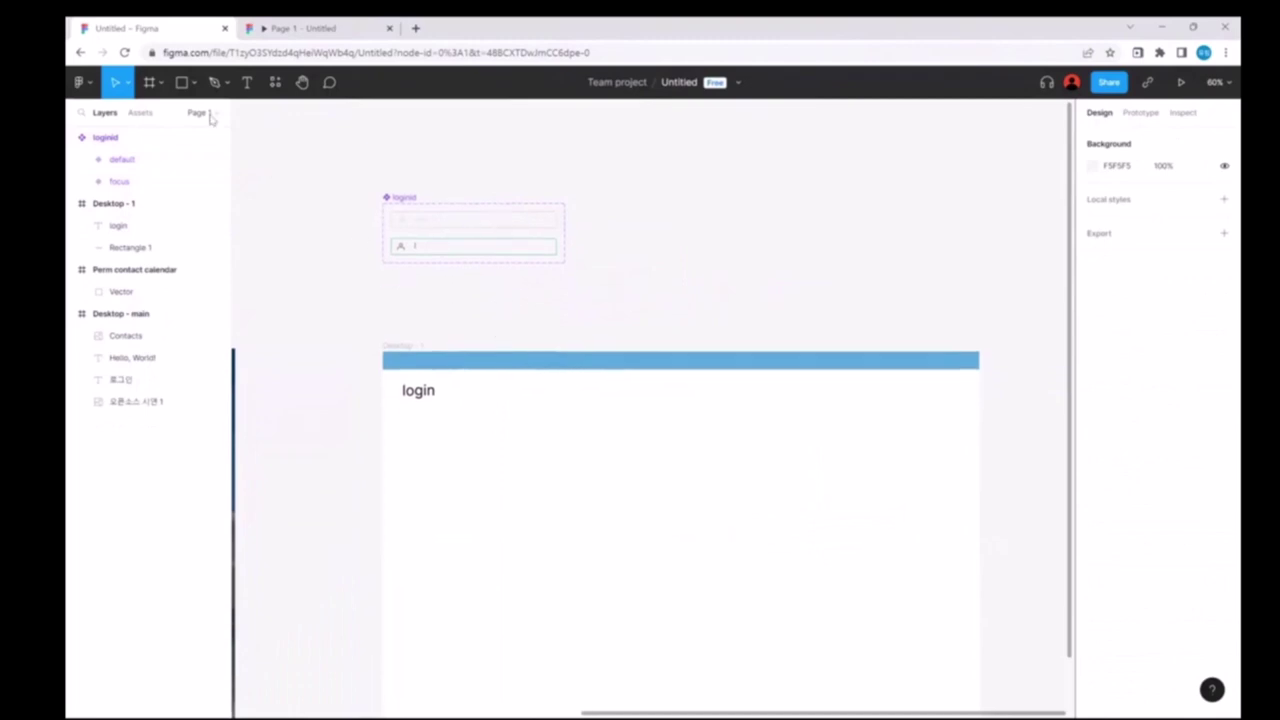
{"action": "left_click", "coordinate": [140, 112]}
{"action": "left_click_drag", "start_coordinate": [321, 184], "coordinate": [608, 314]}
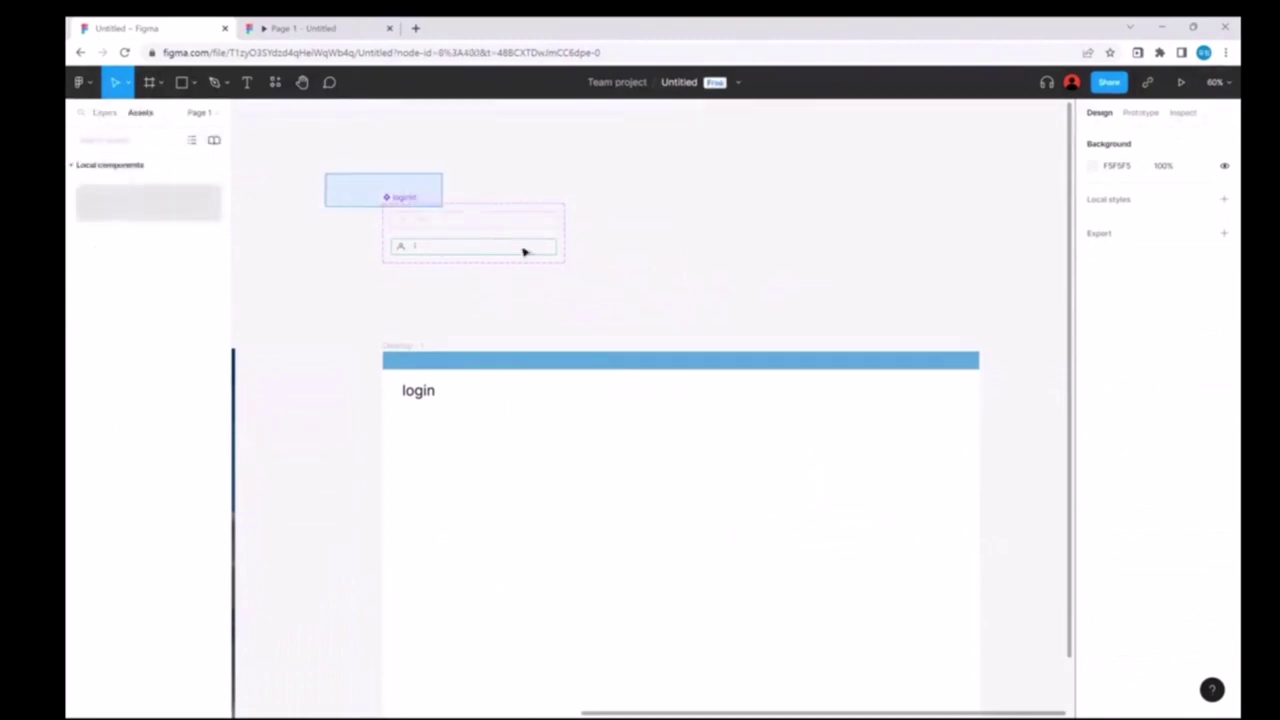
{"action": "left_click", "coordinate": [635, 301]}
{"action": "scroll", "coordinate": [635, 301], "scroll_direction": "down", "scroll_amount": 2}
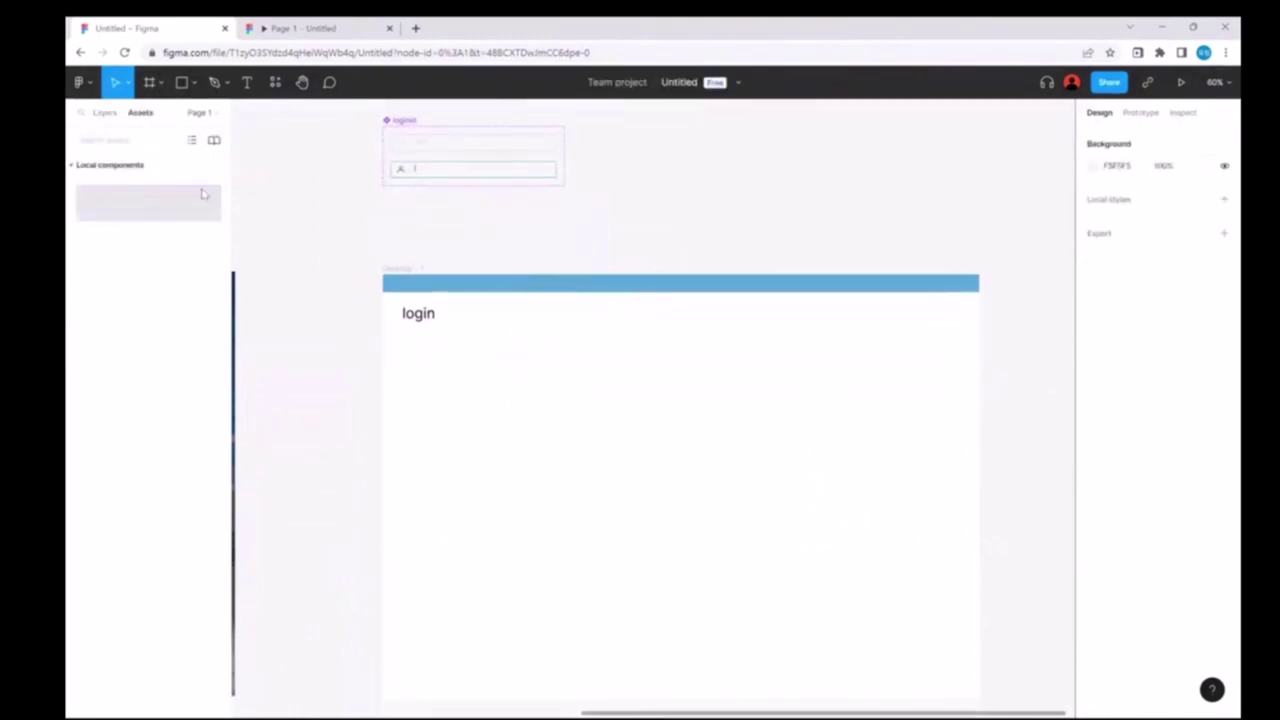
{"action": "mouse_move", "coordinate": [167, 207]}
{"action": "left_mouse_down"}
{"action": "mouse_move", "coordinate": [675, 383]}
{"action": "mouse_move", "coordinate": [683, 443]}
{"action": "left_mouse_up"}
{"action": "left_click", "coordinate": [829, 466]}
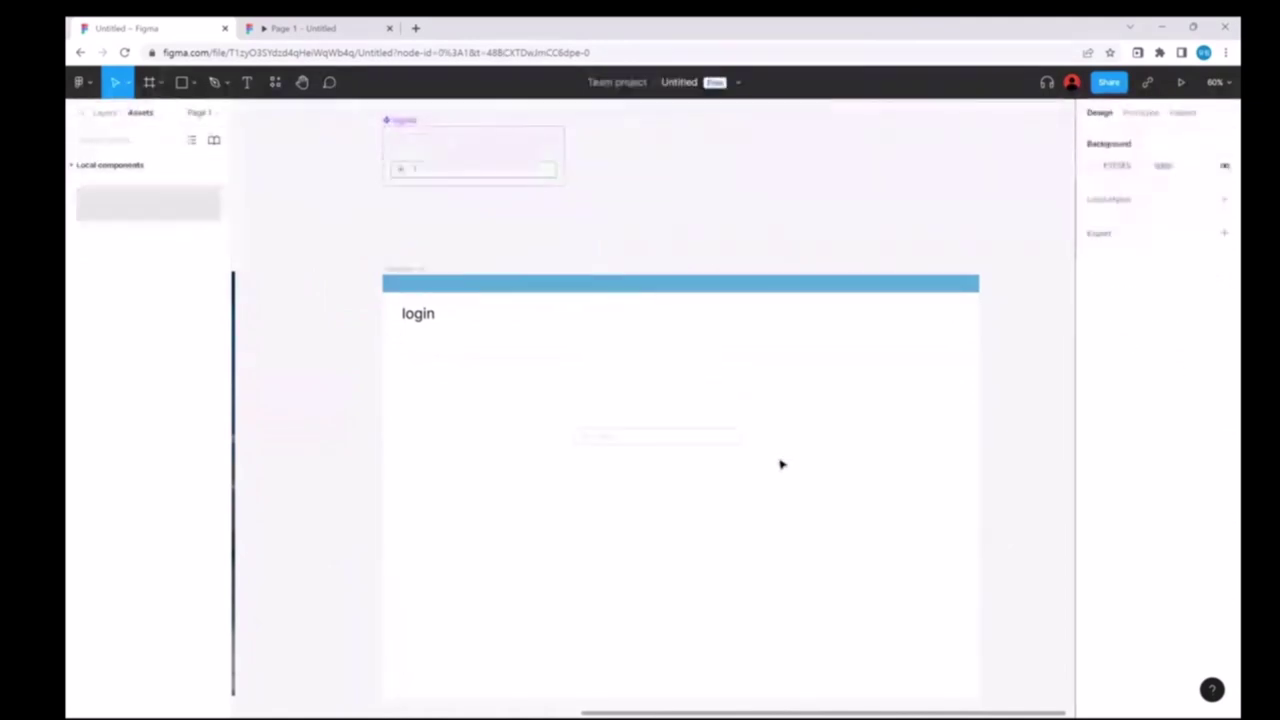
Step: Switch the loginid instance's status to focus, then back to default
{"action": "left_click", "coordinate": [681, 440]}
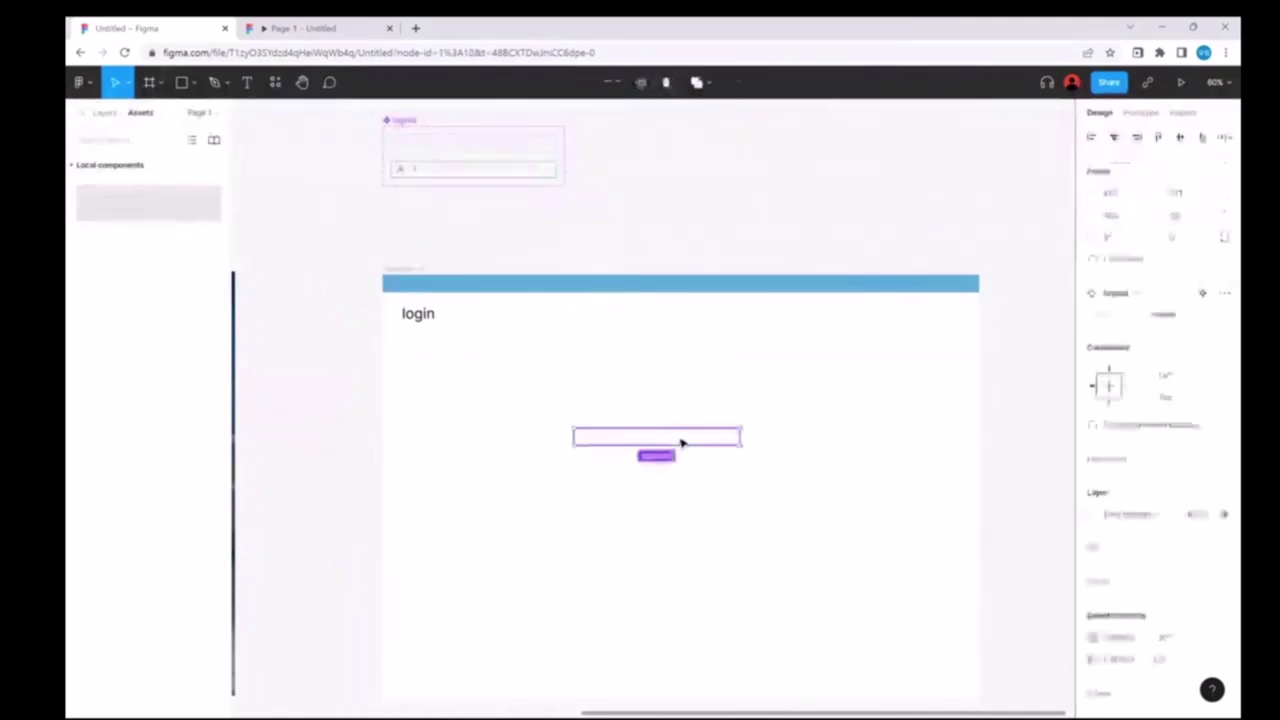
{"action": "left_click", "coordinate": [1184, 315]}
{"action": "left_click", "coordinate": [1189, 332]}
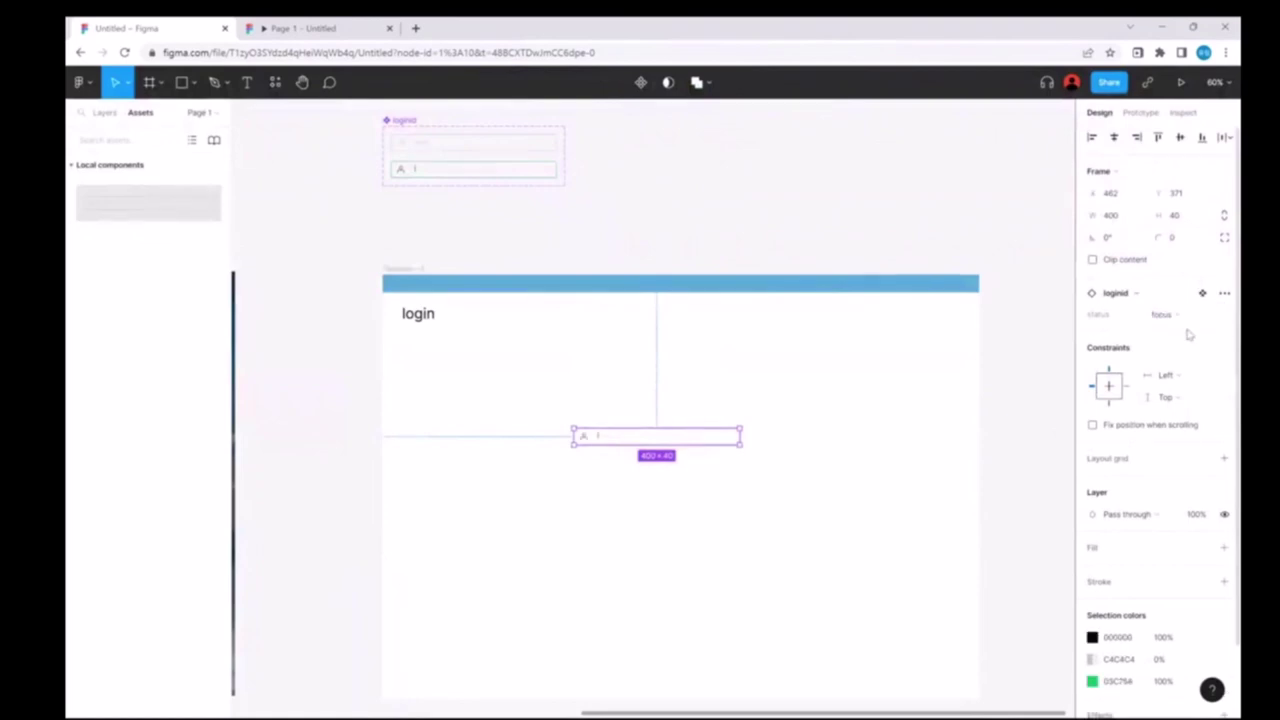
{"action": "left_click", "coordinate": [940, 388]}
{"action": "left_click", "coordinate": [632, 440]}
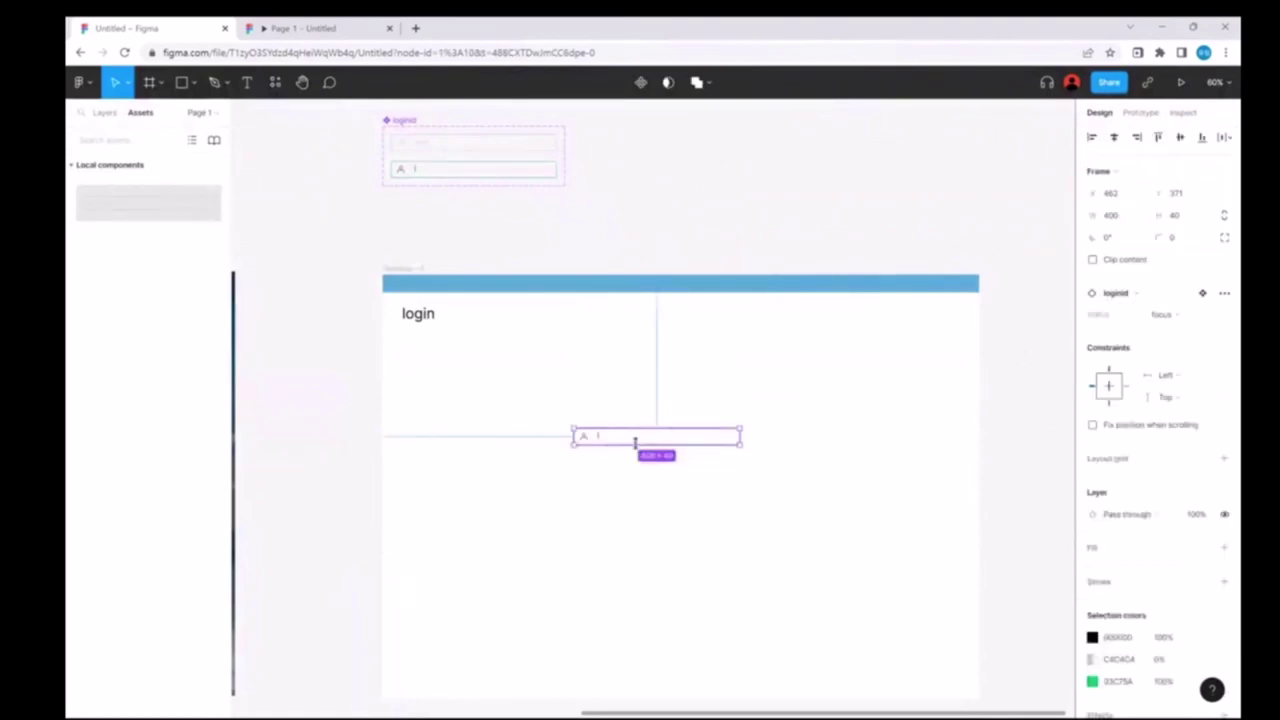
{"action": "left_click", "coordinate": [1158, 316]}
{"action": "left_click", "coordinate": [1172, 295]}
Step: In the prototyping settings, select the default loginid variant
{"action": "left_click", "coordinate": [741, 180]}
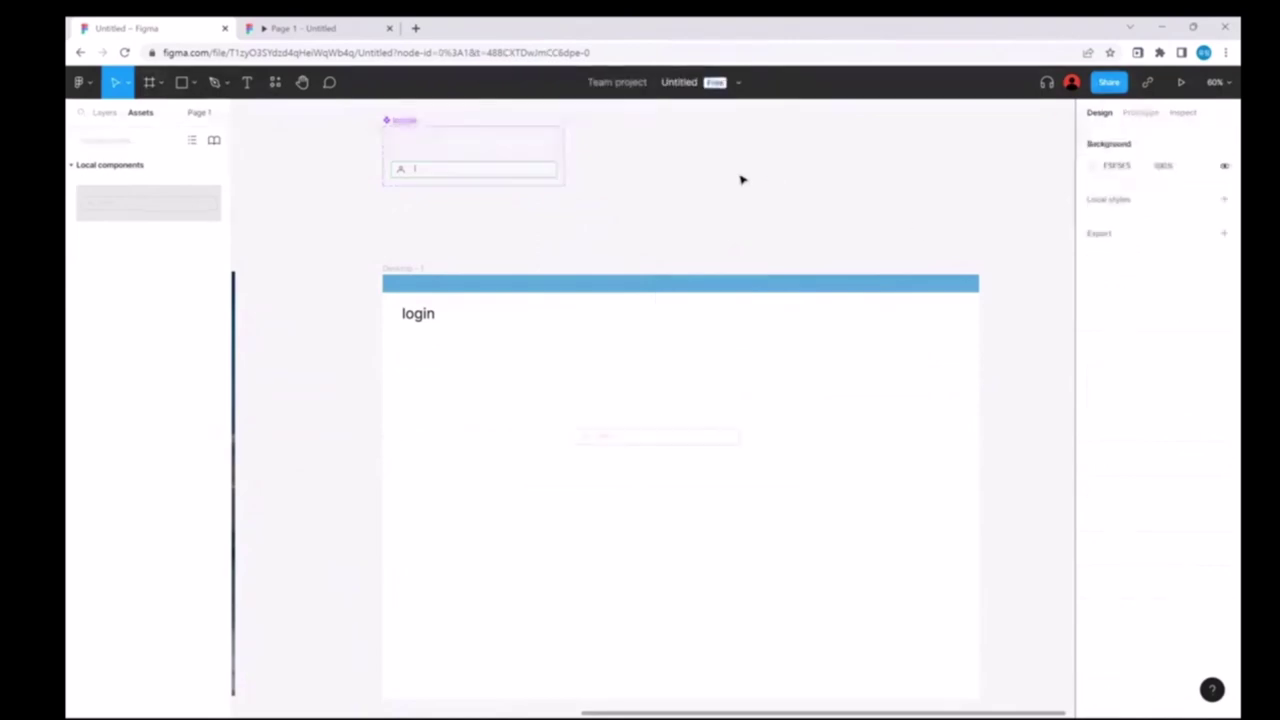
{"action": "scroll", "coordinate": [741, 180], "scroll_direction": "up", "scroll_amount": 2}
{"action": "scroll", "coordinate": [741, 180], "scroll_direction": "left", "scroll_amount": 2}
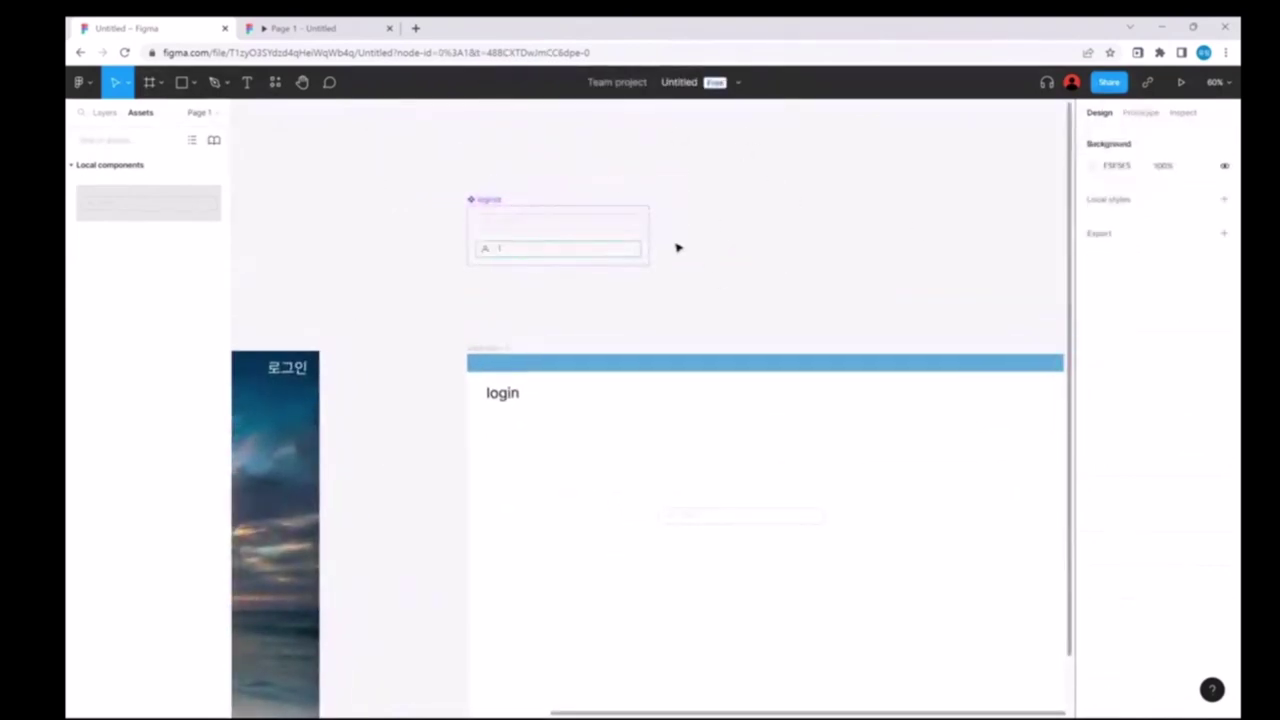
{"action": "scroll", "coordinate": [677, 247], "scroll_direction": "up", "scroll_amount": 5}
{"action": "scroll", "coordinate": [677, 247], "scroll_direction": "down", "scroll_amount": 3}
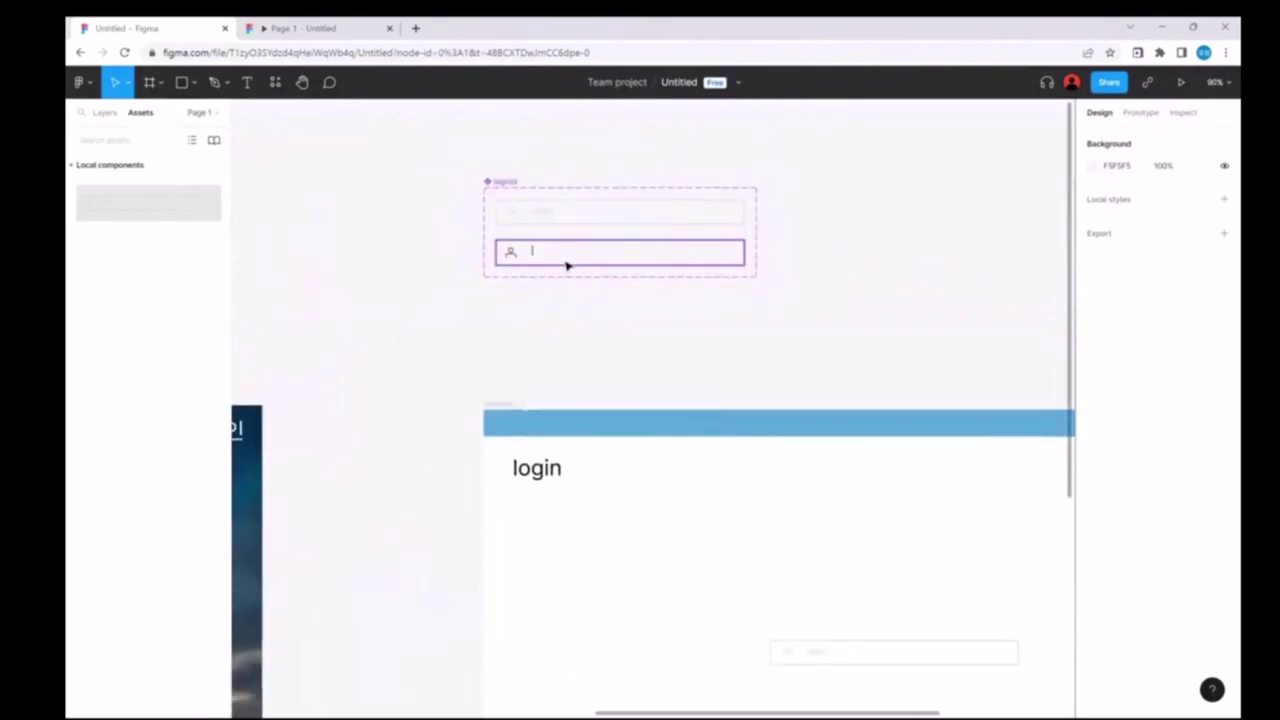
{"action": "left_click", "coordinate": [1141, 116]}
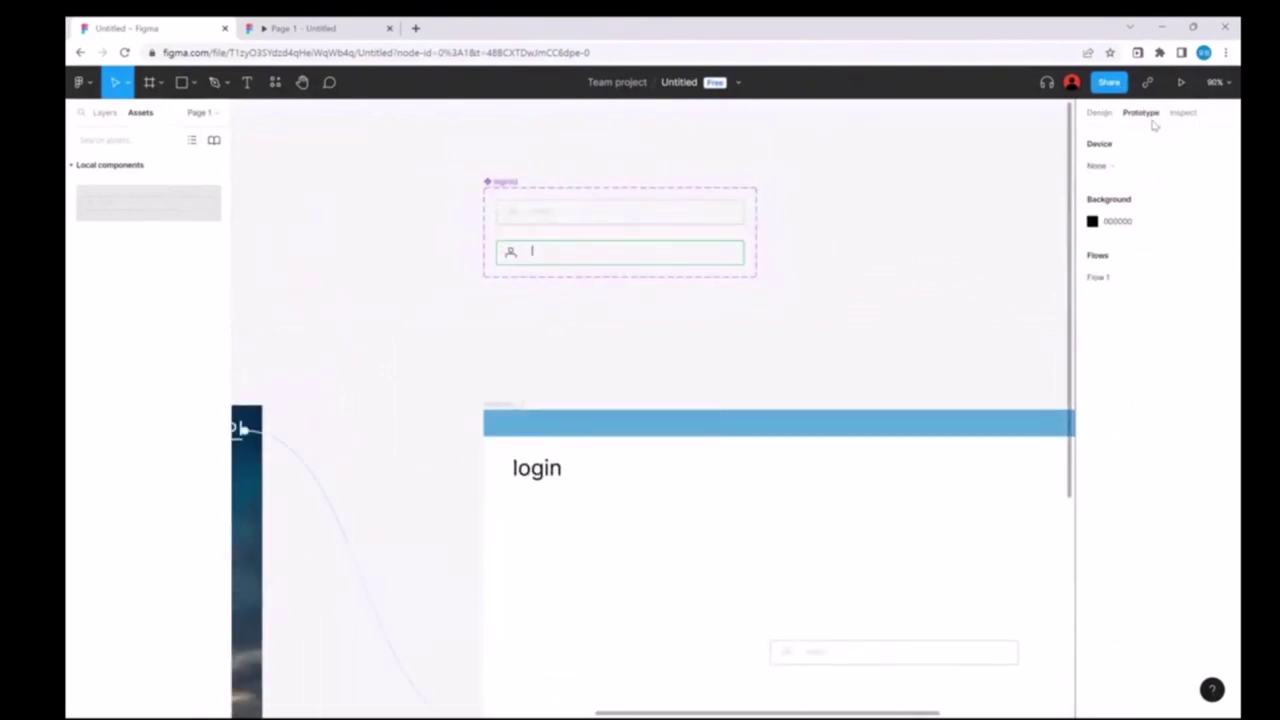
{"action": "left_click", "coordinate": [594, 253]}
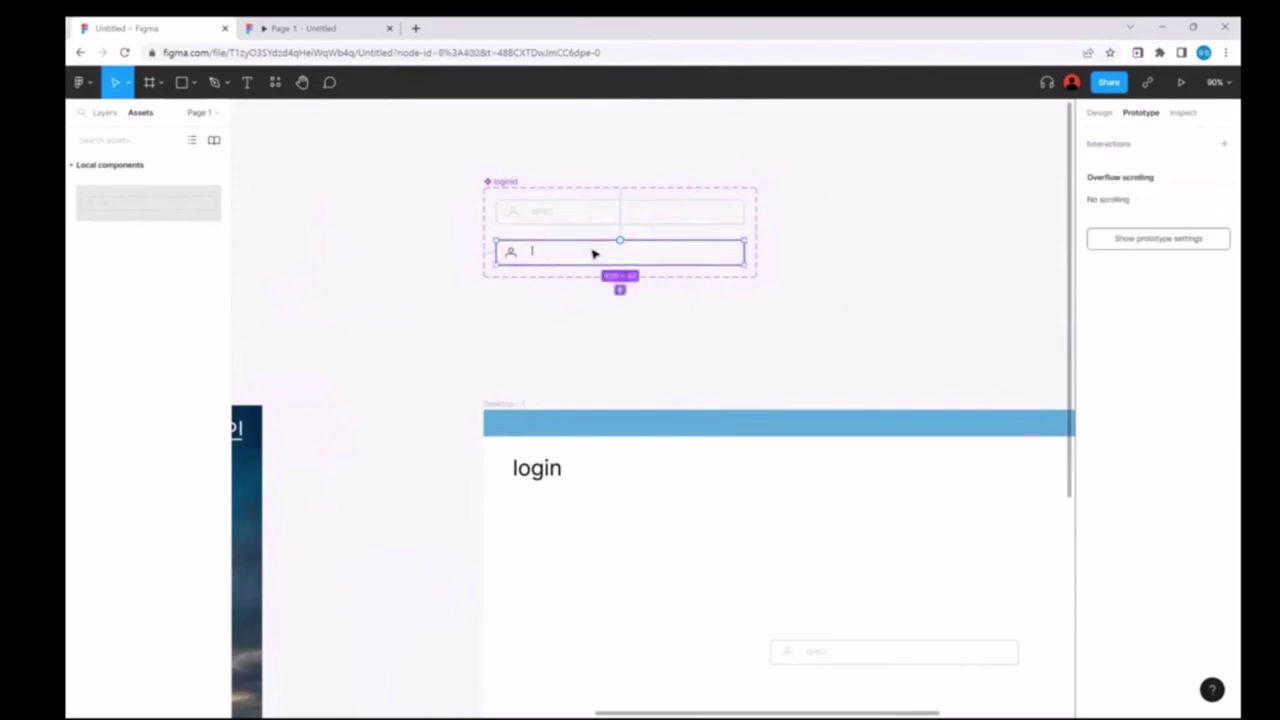
{"action": "left_click", "coordinate": [842, 226]}
{"action": "left_click", "coordinate": [641, 220]}
{"action": "mouse_move", "coordinate": [620, 212]}
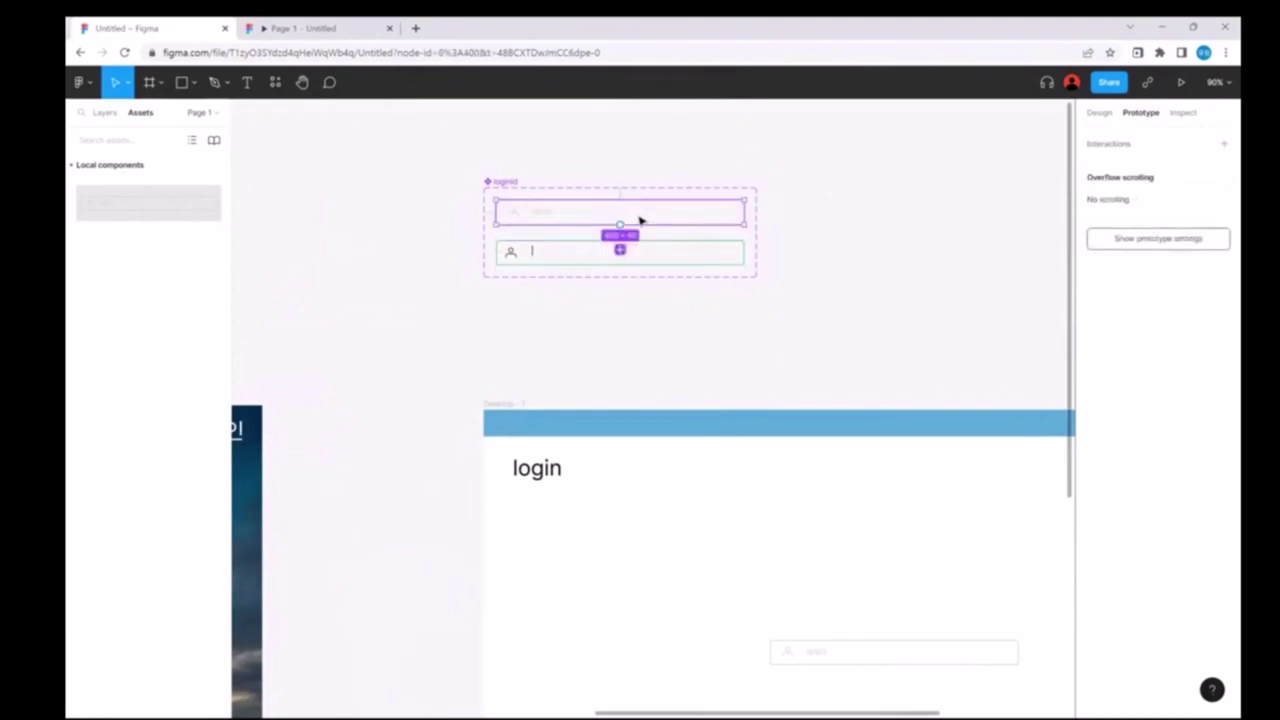
Step: Add an On click → Change to interaction targeting status focus
{"action": "left_click", "coordinate": [1223, 145]}
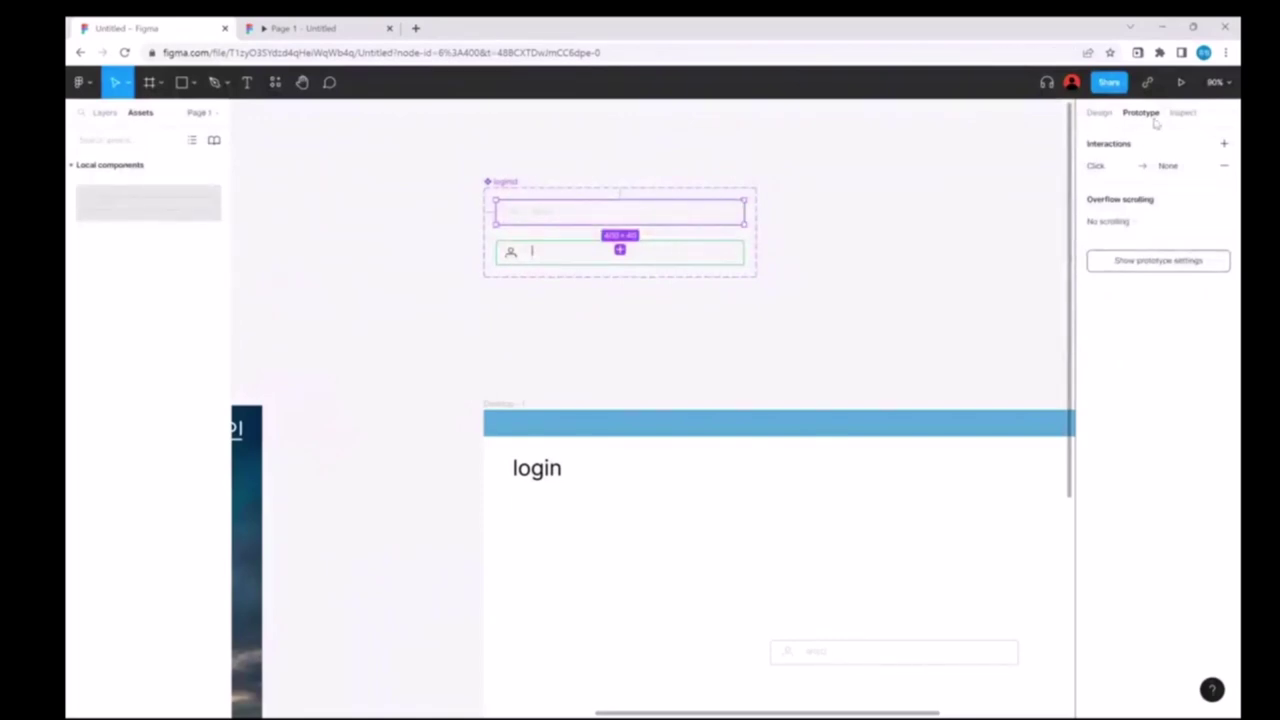
{"action": "left_click", "coordinate": [1117, 168]}
{"action": "left_click", "coordinate": [970, 202]}
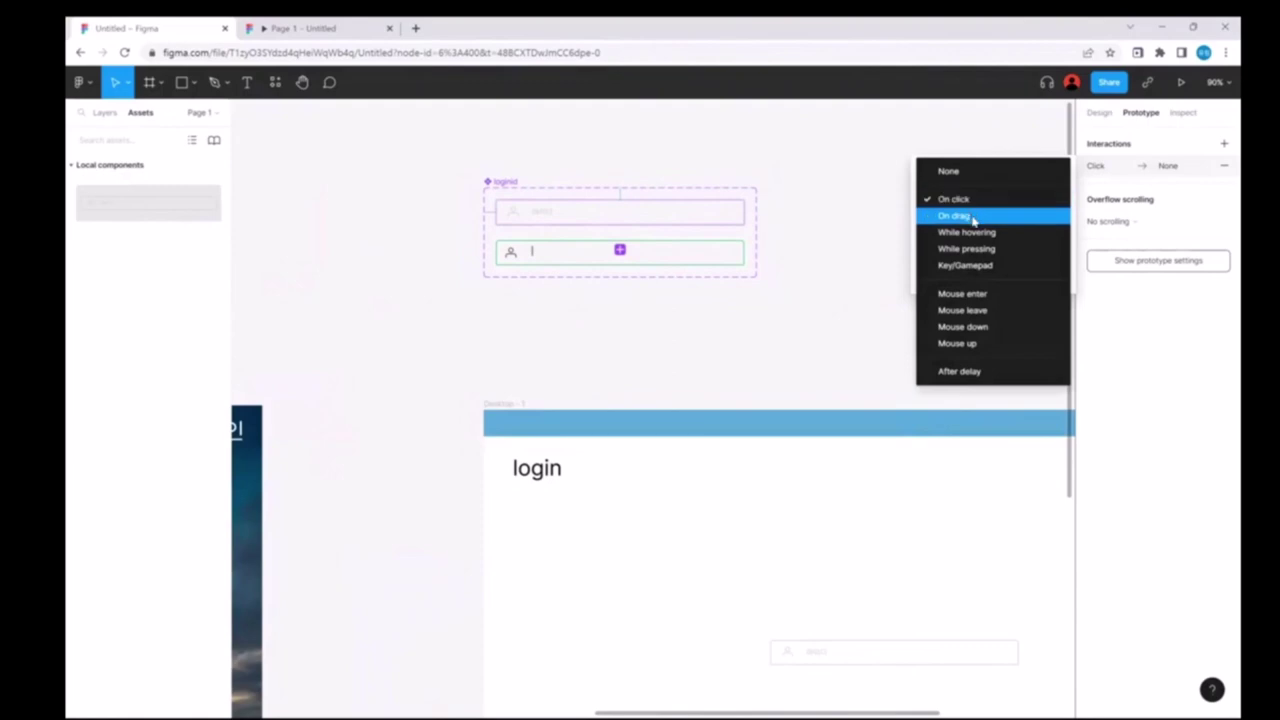
{"action": "left_click", "coordinate": [990, 205]}
{"action": "left_click", "coordinate": [960, 222]}
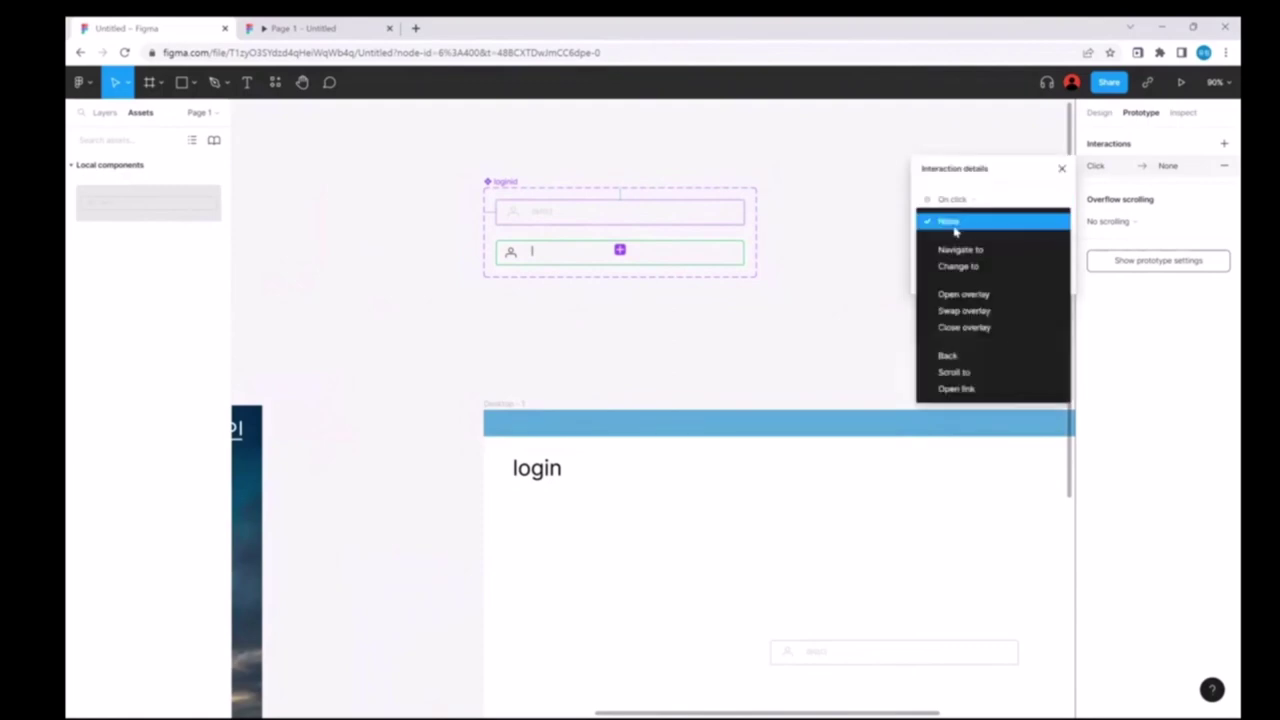
{"action": "left_click", "coordinate": [985, 270]}
{"action": "left_click", "coordinate": [1030, 244]}
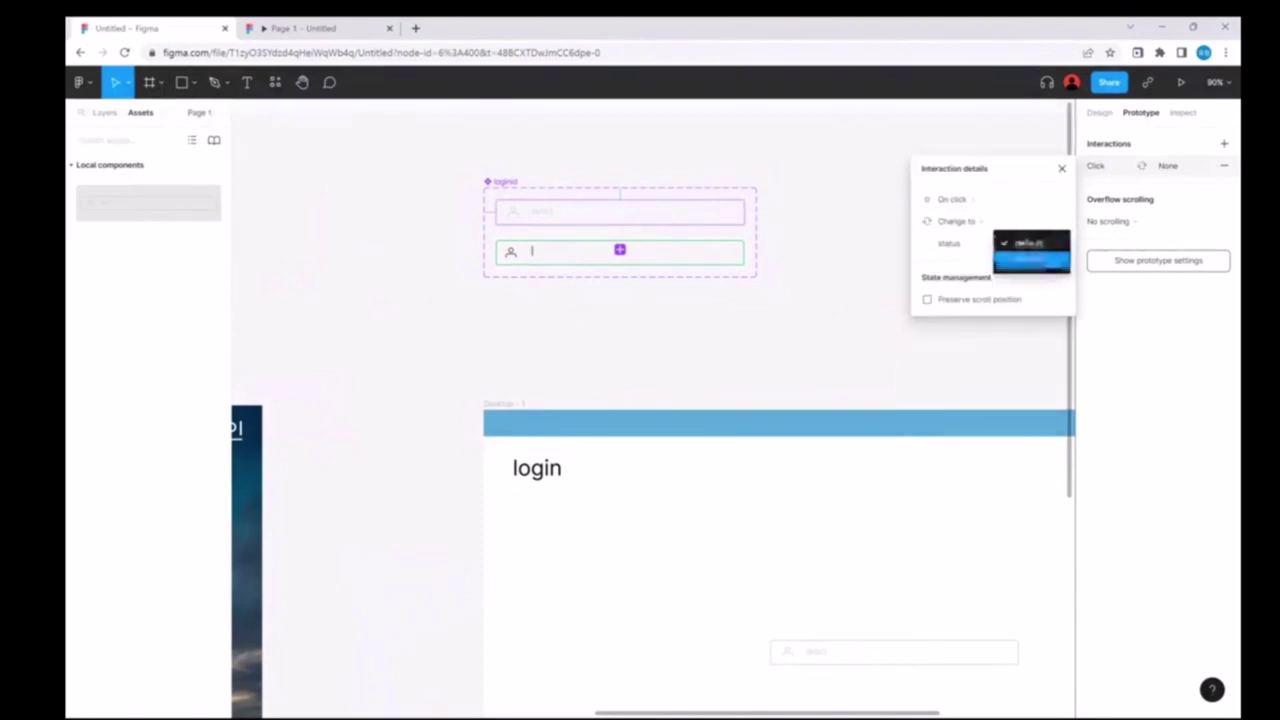
{"action": "left_click", "coordinate": [1043, 263]}
Step: Close the interaction details, check the login input's interaction, and start the presentation
{"action": "left_click", "coordinate": [831, 340]}
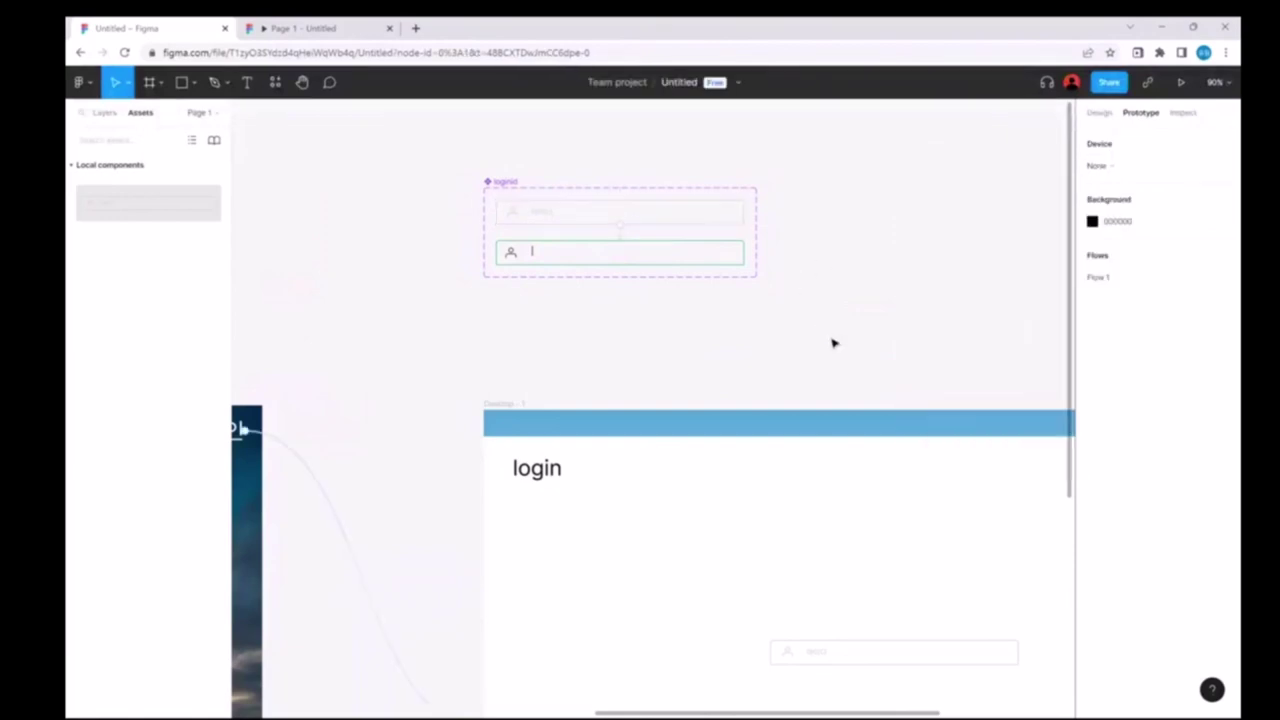
{"action": "scroll", "coordinate": [850, 400], "scroll_direction": "down", "scroll_amount": 3}
{"action": "left_click", "coordinate": [894, 467]}
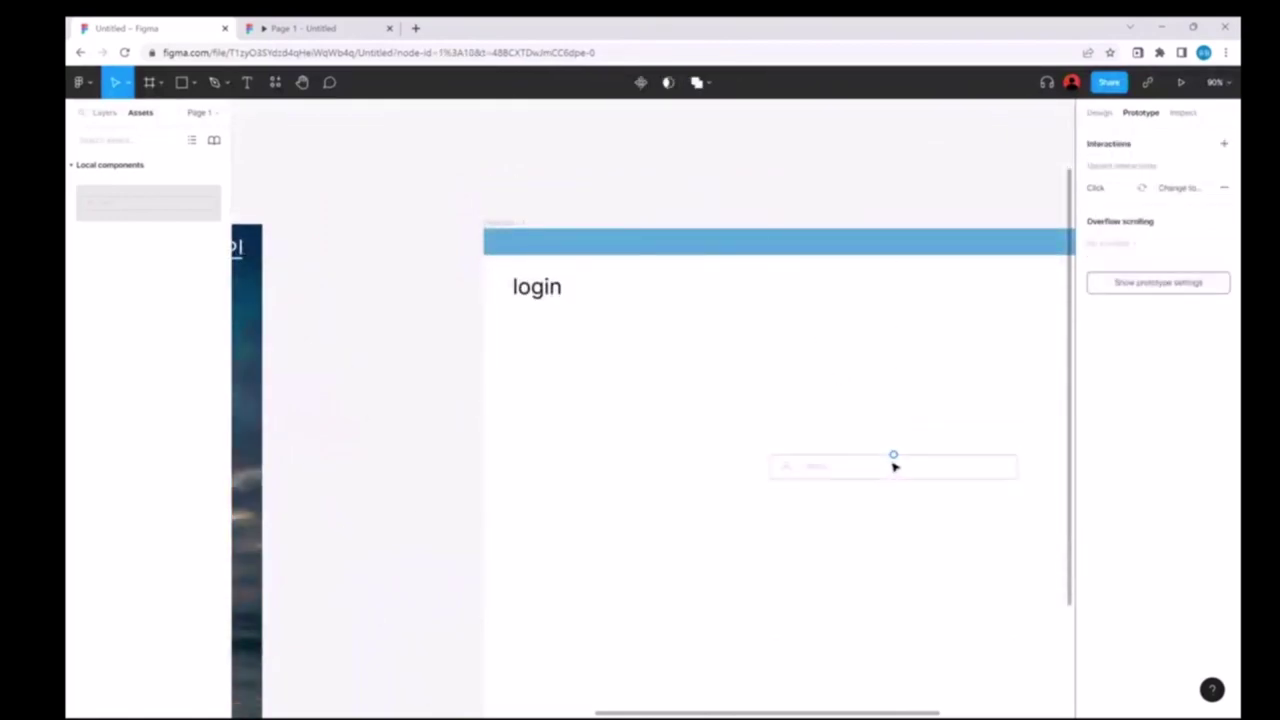
{"action": "left_click", "coordinate": [857, 391]}
{"action": "scroll", "coordinate": [857, 391], "scroll_direction": "down", "scroll_amount": 3}
{"action": "scroll", "coordinate": [857, 391], "scroll_direction": "right", "scroll_amount": 3}
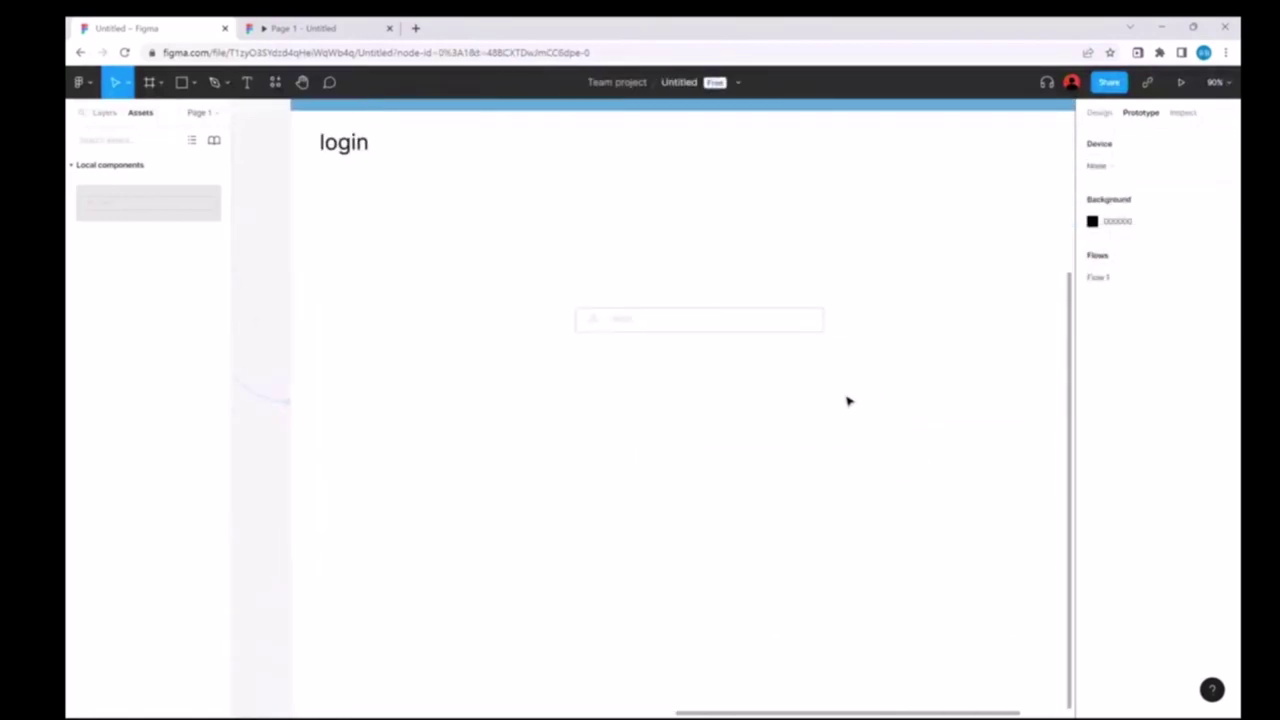
{"action": "scroll", "coordinate": [845, 402], "scroll_direction": "up", "scroll_amount": 2}
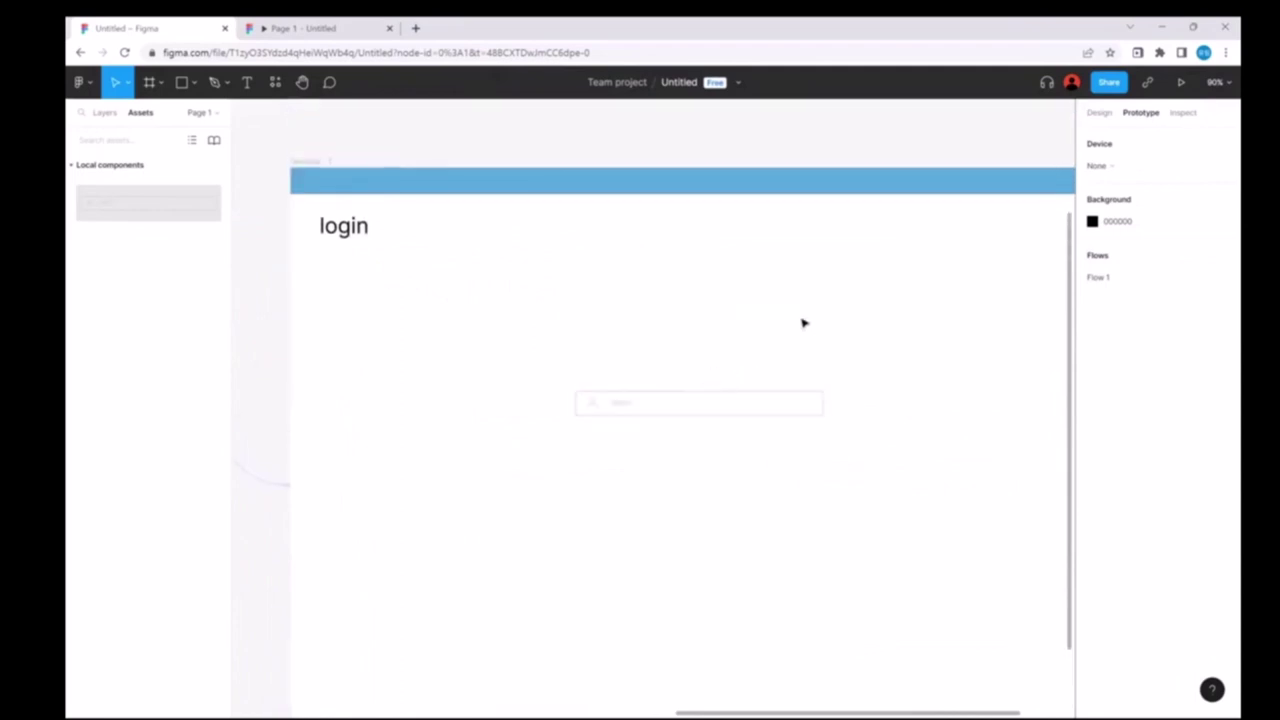
{"action": "left_click", "coordinate": [1183, 83]}
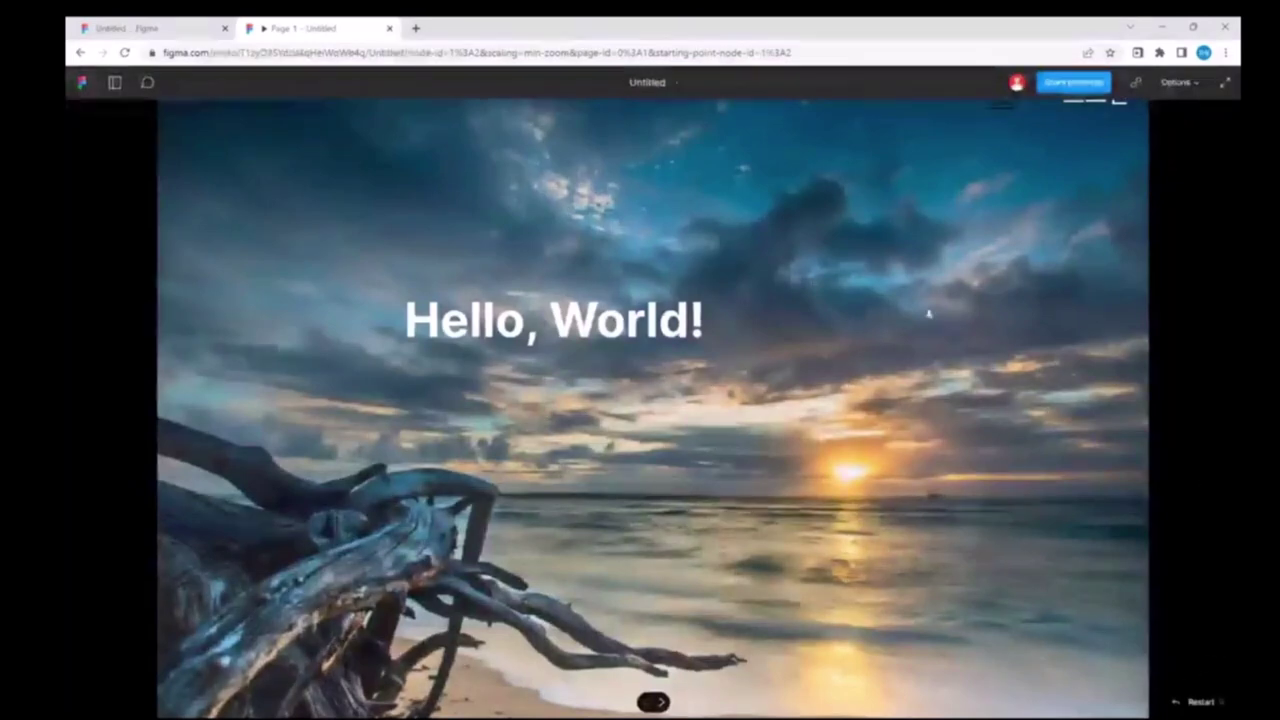
Step: In fullscreen, go to the login page, click the ID field to see focus, then exit
{"action": "left_click", "coordinate": [1221, 83]}
{"action": "left_click", "coordinate": [1115, 48]}
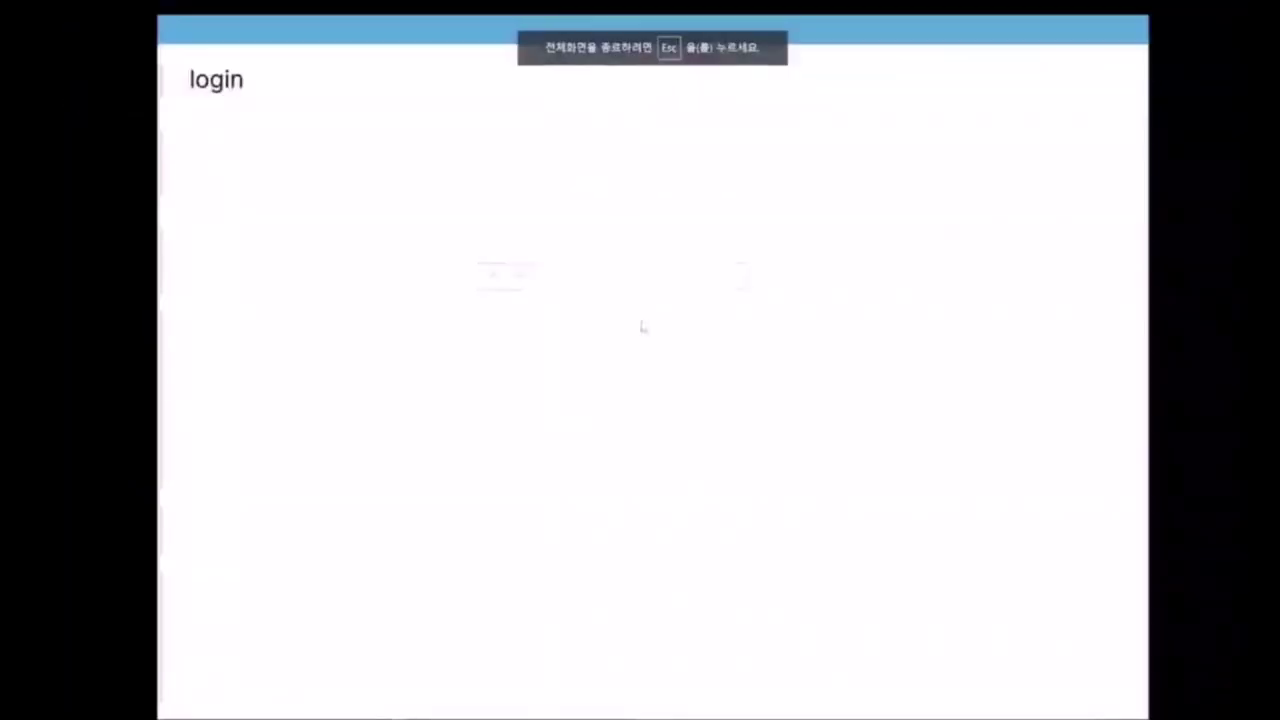
{"action": "left_click", "coordinate": [528, 277]}
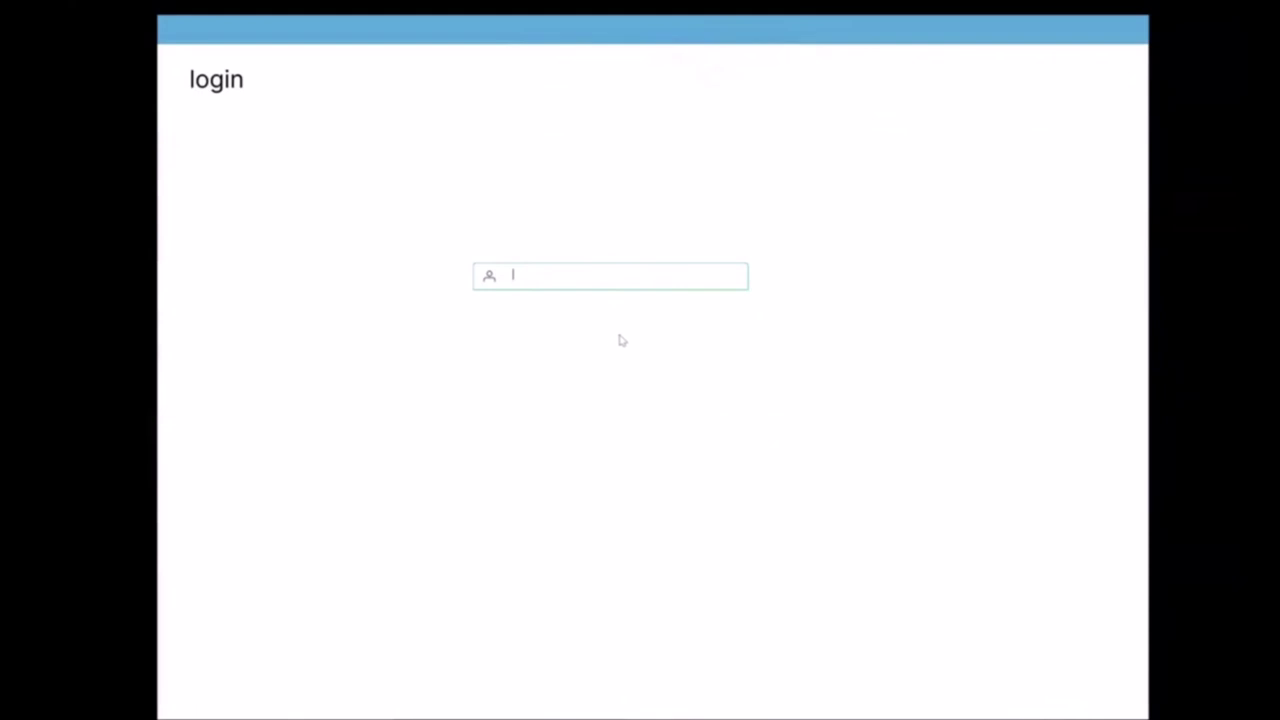
{"action": "key", "text": "Escape"}
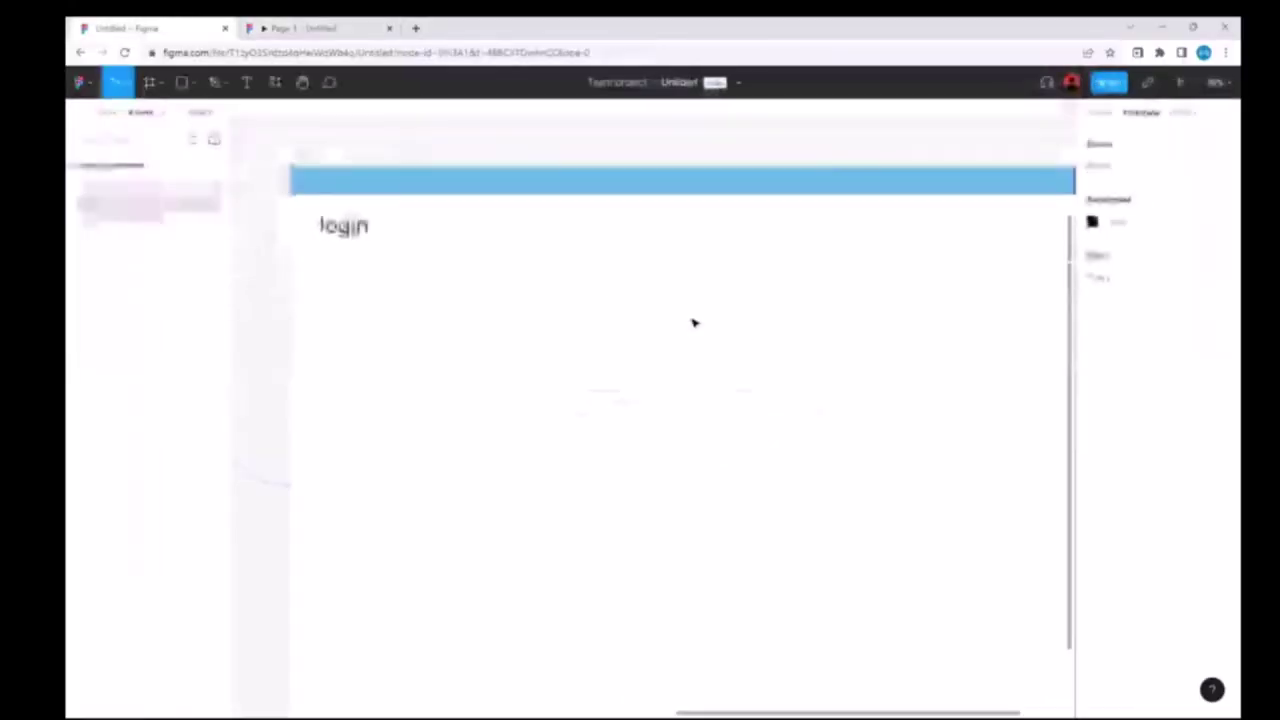
Step: Select the whole loginid component set and paste a copy beside it
{"action": "scroll", "coordinate": [691, 320], "scroll_direction": "up", "scroll_amount": 5}
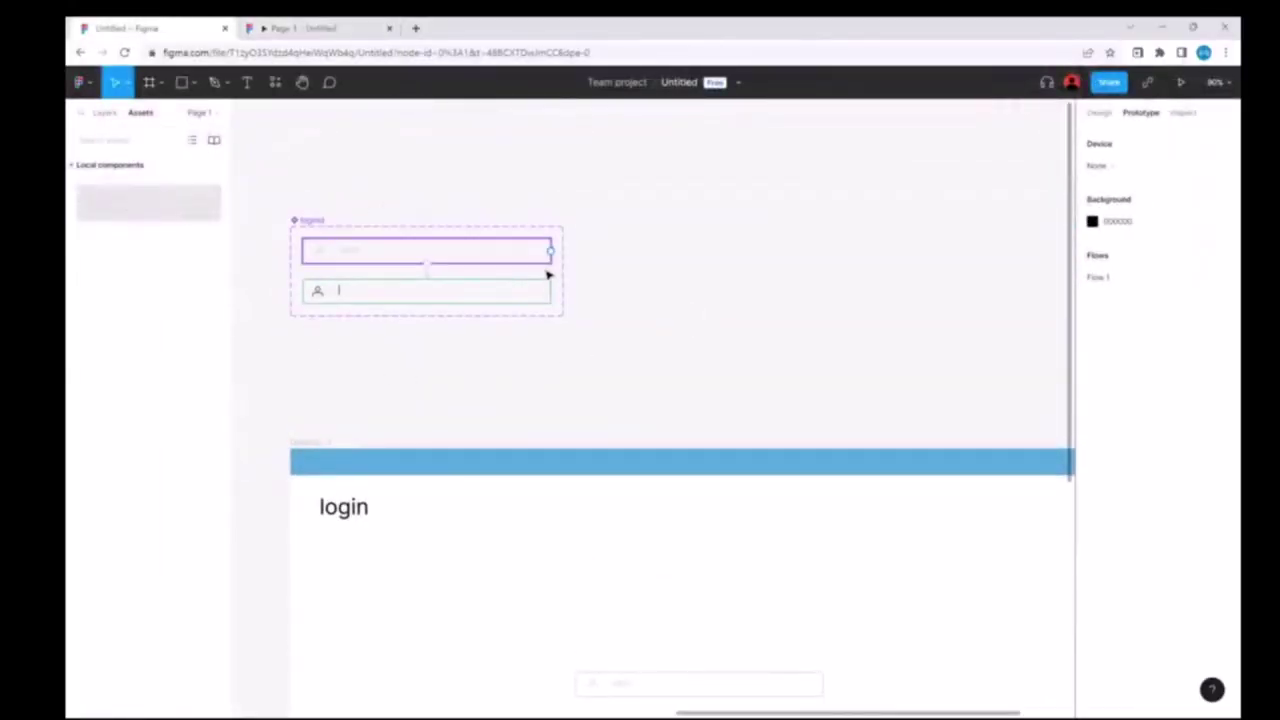
{"action": "scroll", "coordinate": [617, 326], "scroll_direction": "left", "scroll_amount": 3}
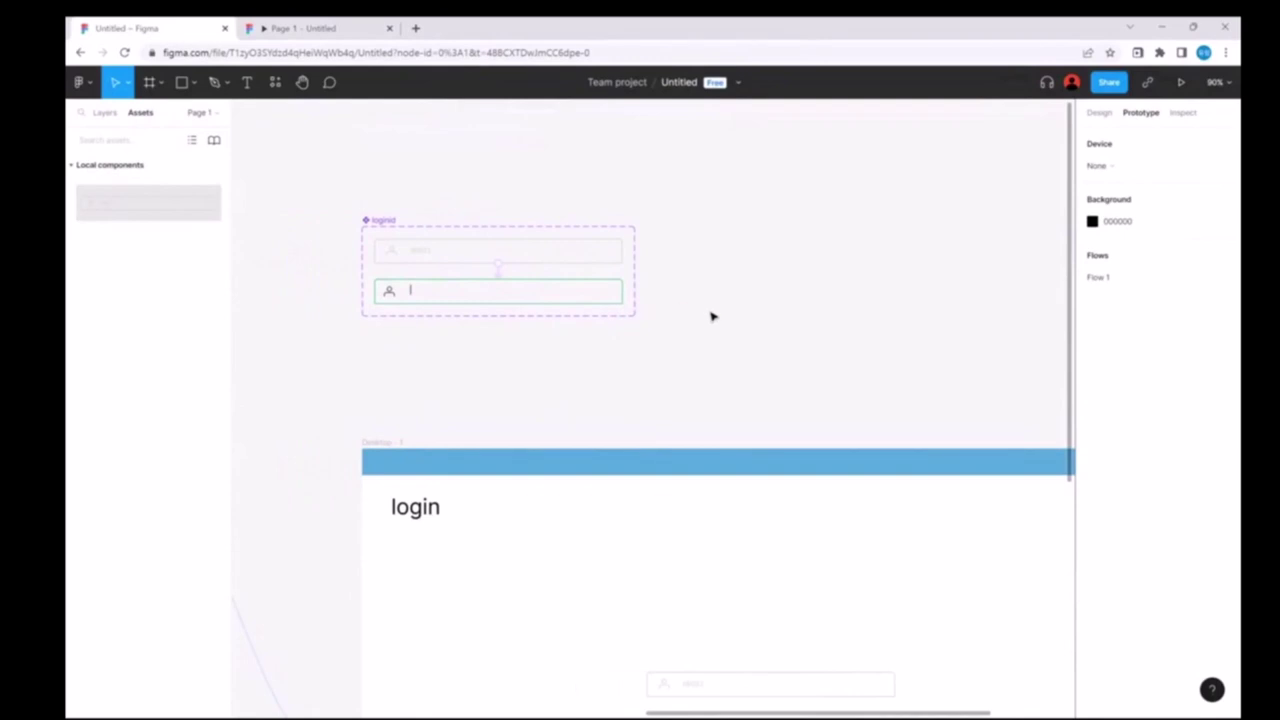
{"action": "left_click", "coordinate": [104, 112]}
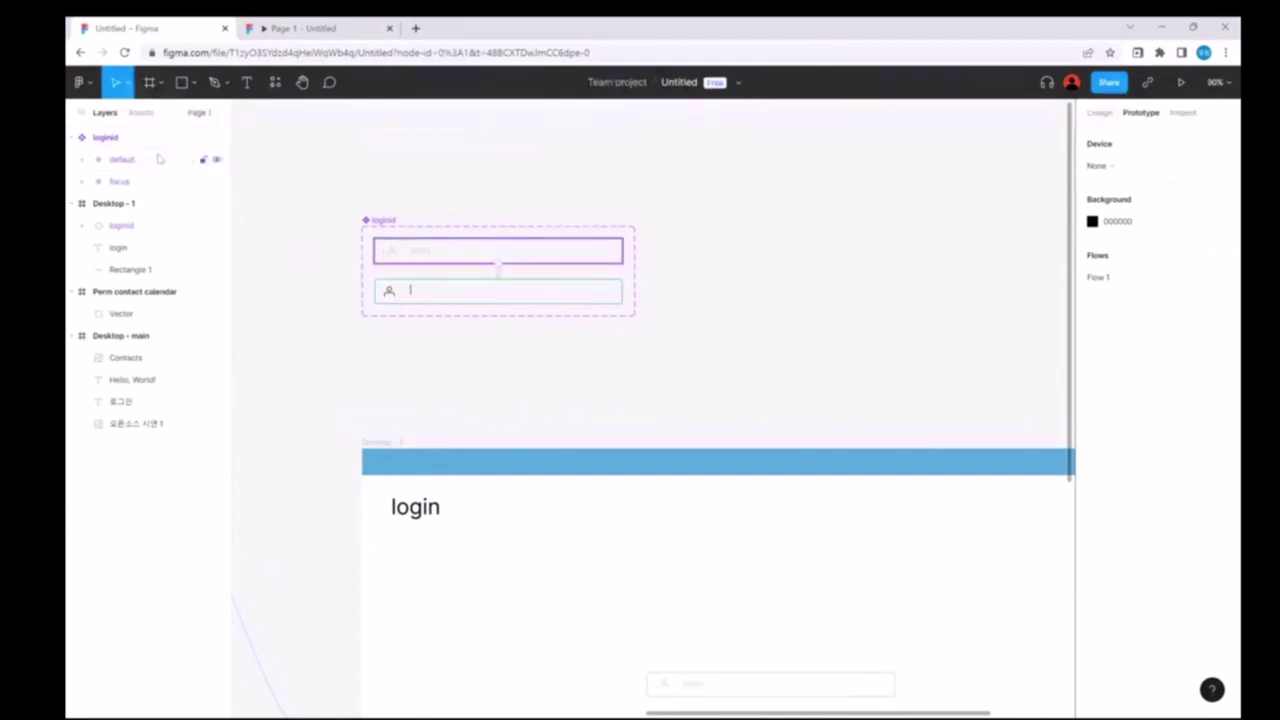
{"action": "left_click_drag", "start_coordinate": [317, 191], "coordinate": [694, 379]}
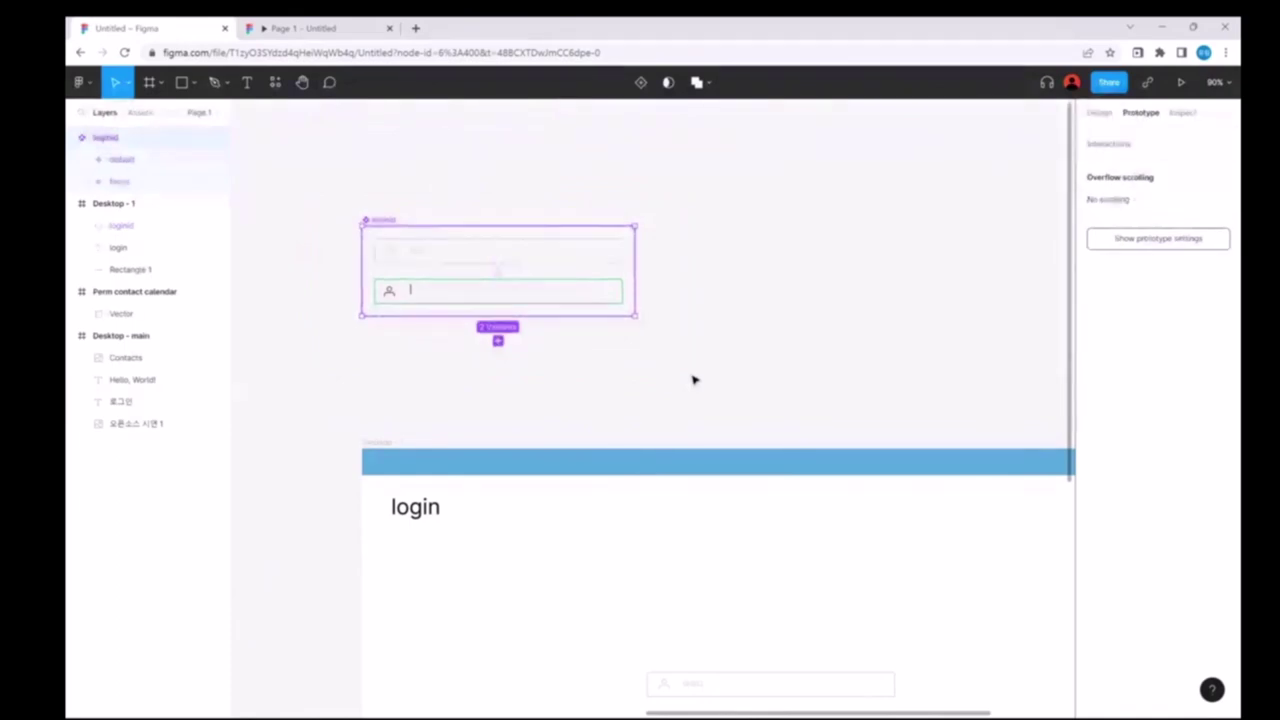
{"action": "left_click", "coordinate": [821, 311]}
{"action": "key", "text": "ctrl+v"}
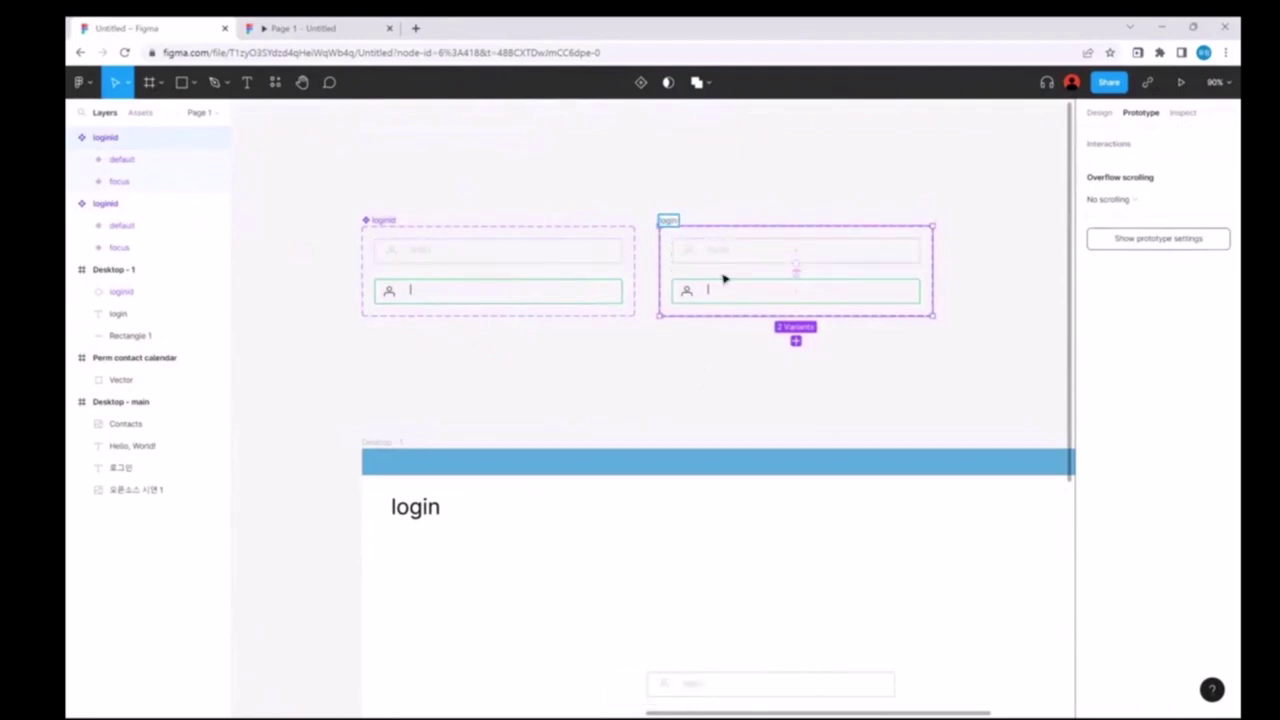
Step: Name the copy loginpassword and rename its default variant's placeholder text layer
{"action": "type", "text": "password"}
{"action": "key", "text": "Return"}
{"action": "left_click", "coordinate": [770, 252]}
{"action": "double_click", "coordinate": [722, 250]}
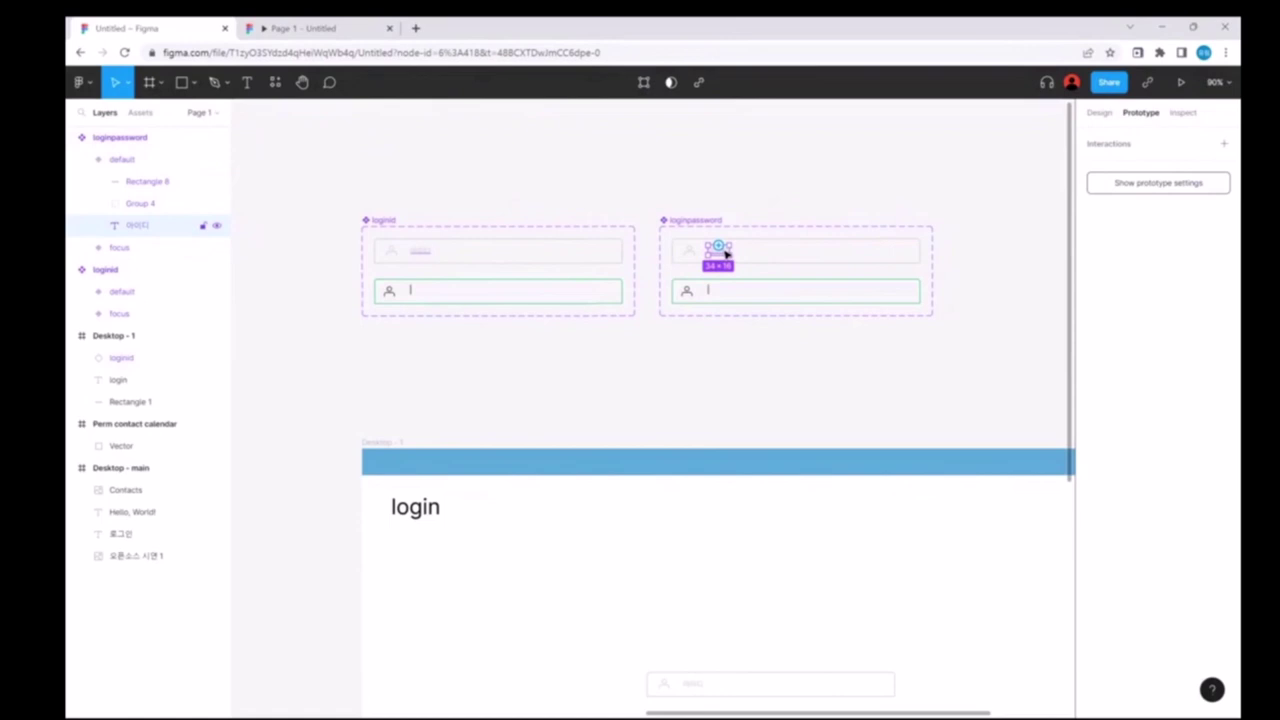
{"action": "double_click", "coordinate": [137, 226]}
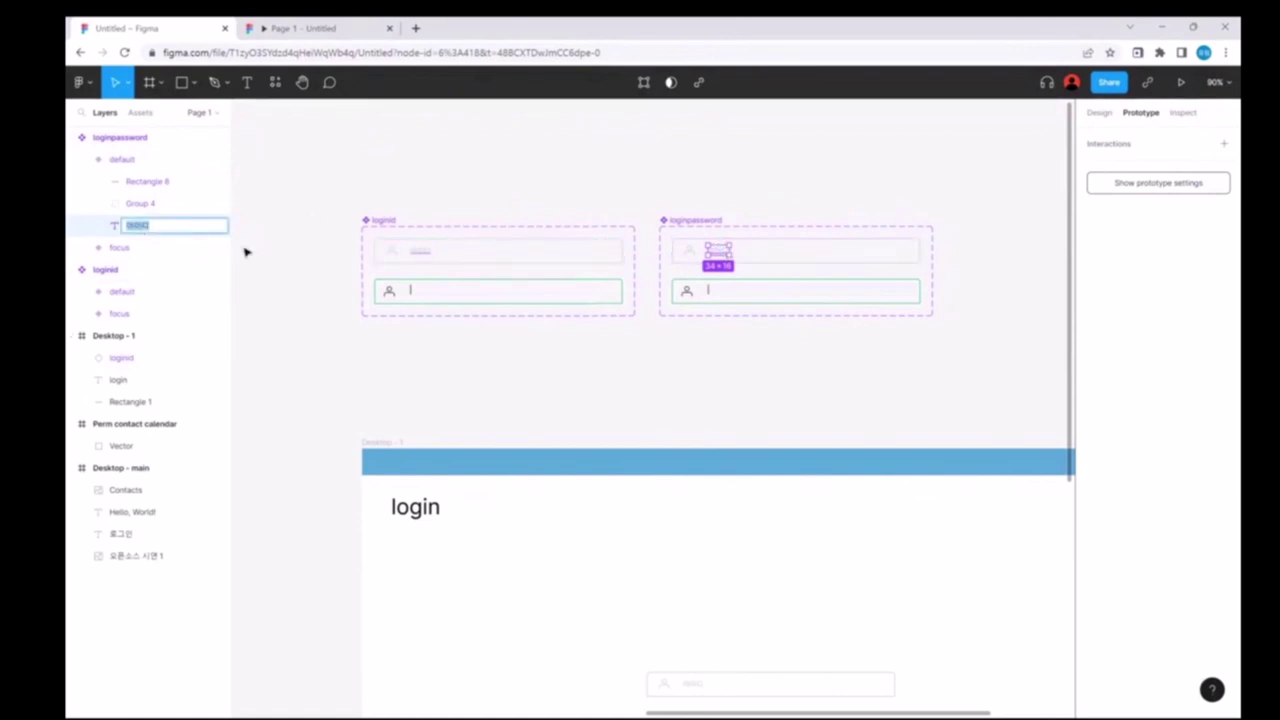
{"action": "type", "text": "비"}
{"action": "type", "text": "드"}
{"action": "key", "text": "Return"}
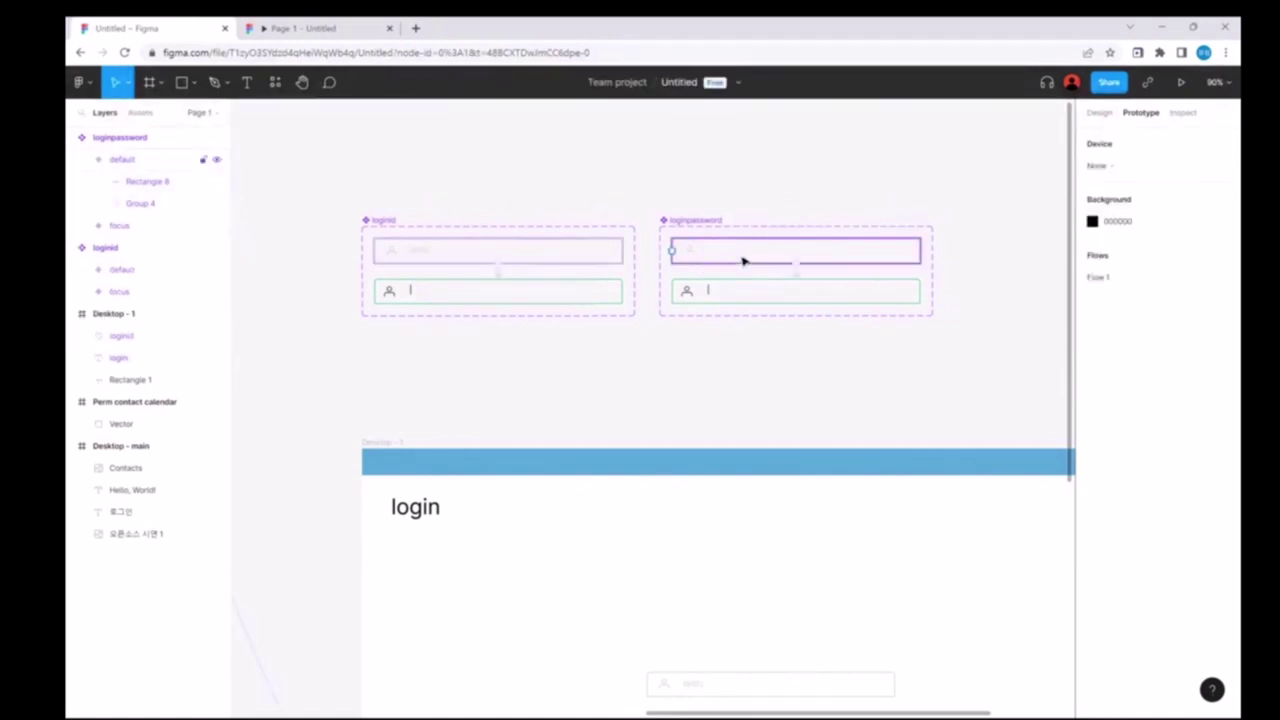
Step: Put a text label in loginpassword's default variant and change 아이디 to 패스워드
{"action": "double_click", "coordinate": [430, 254]}
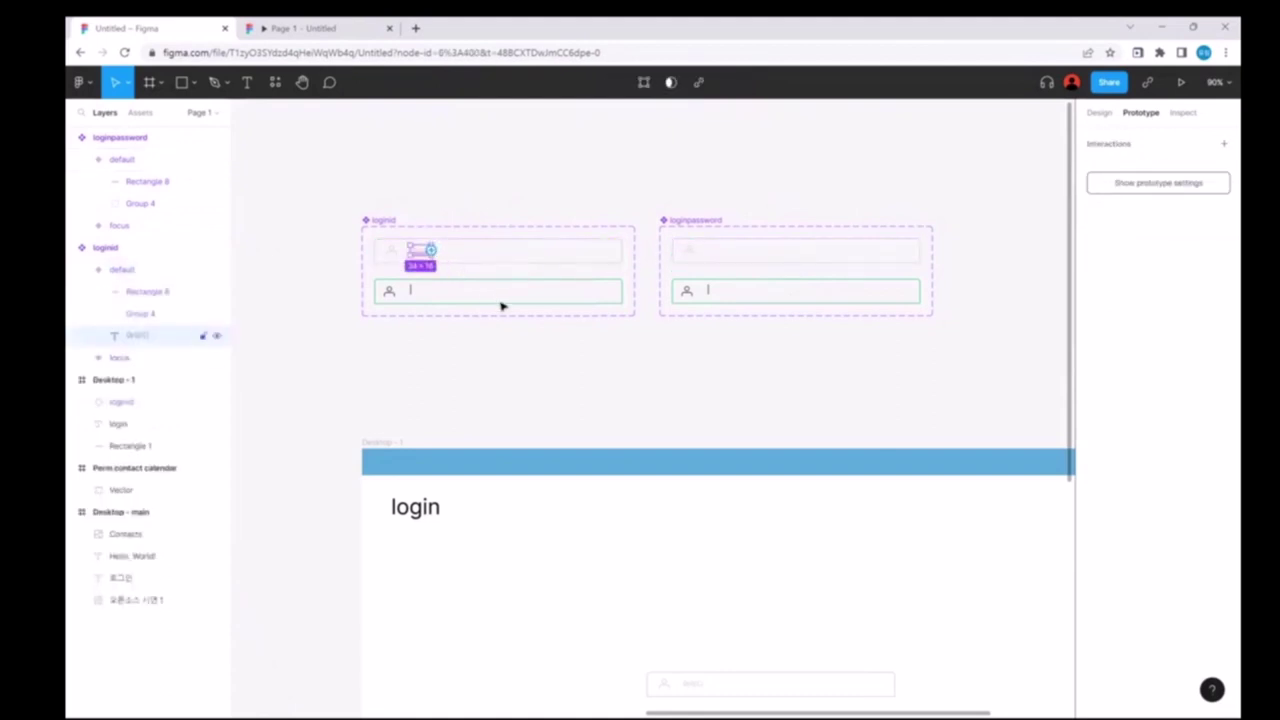
{"action": "key", "text": "ctrl+v"}
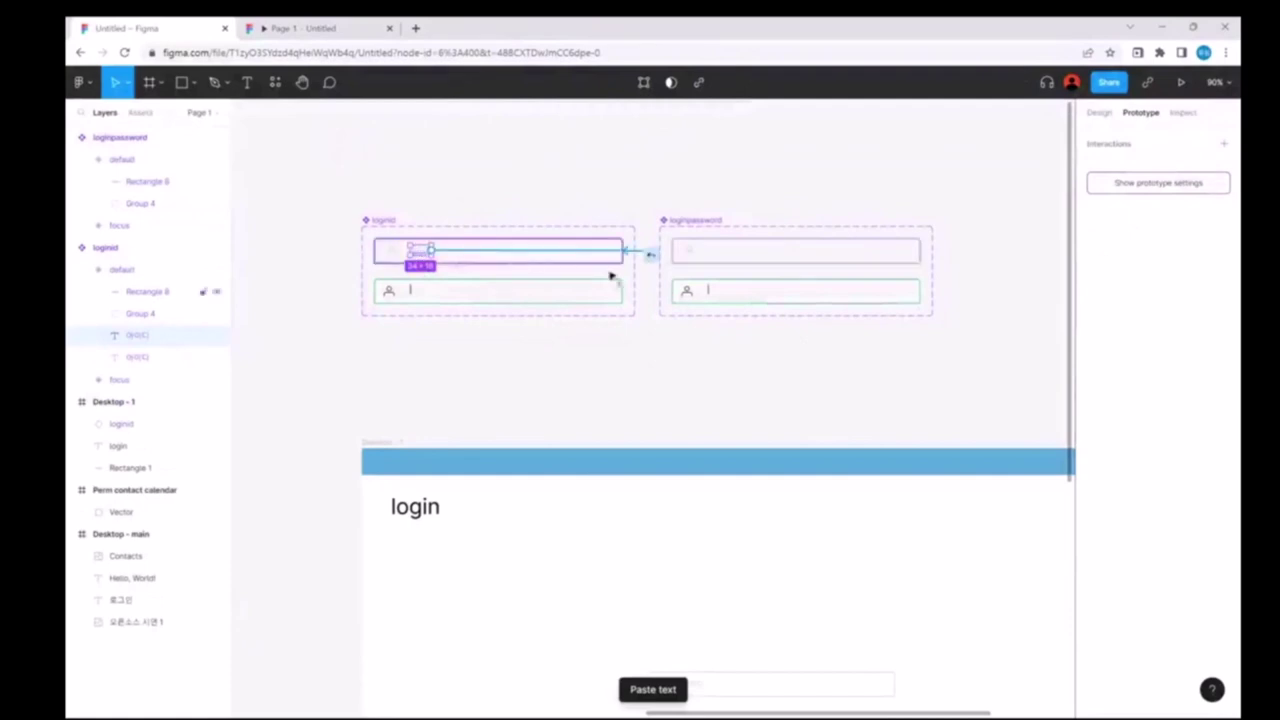
{"action": "left_click_drag", "start_coordinate": [420, 247], "coordinate": [640, 271]}
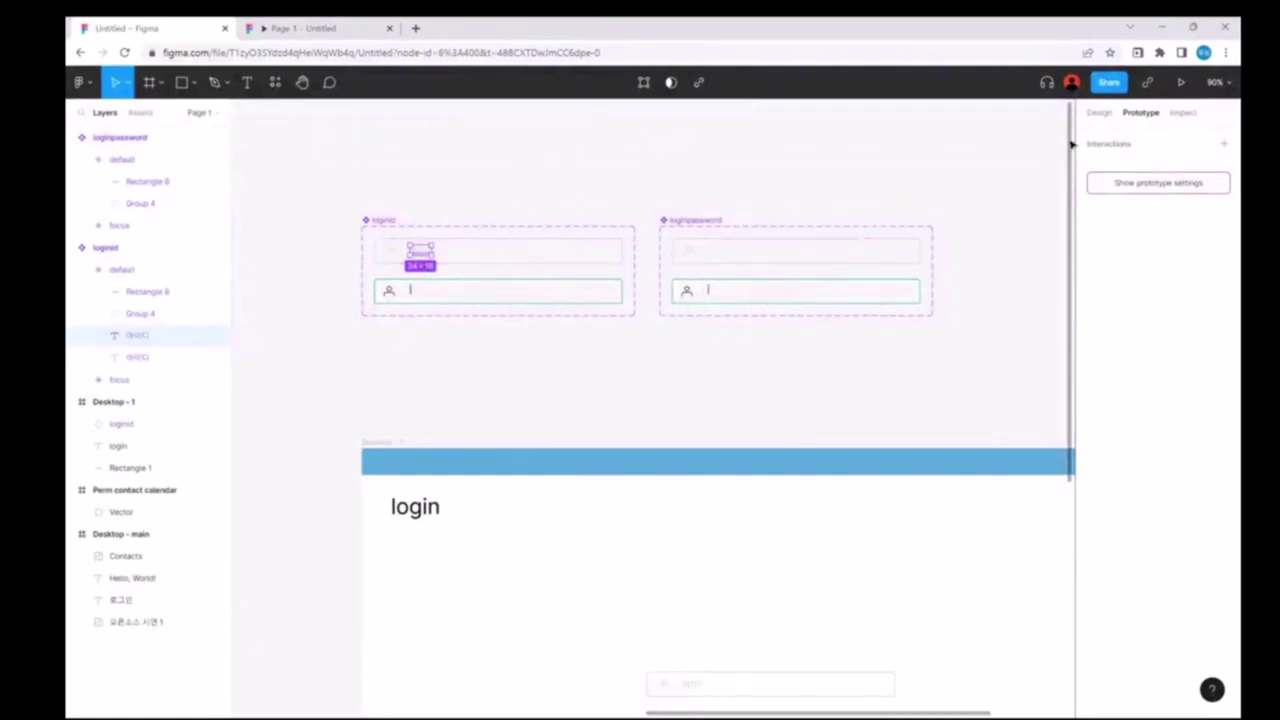
{"action": "left_click", "coordinate": [1099, 112]}
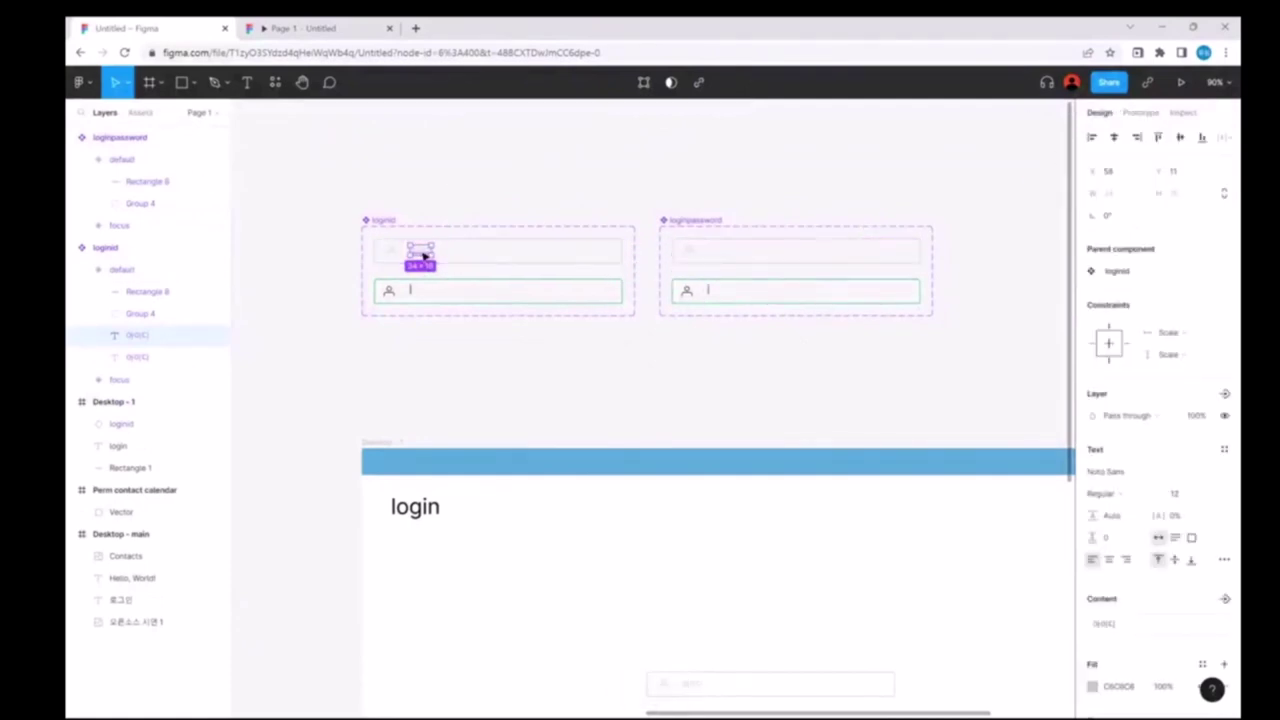
{"action": "left_click_drag", "start_coordinate": [424, 257], "coordinate": [718, 257]}
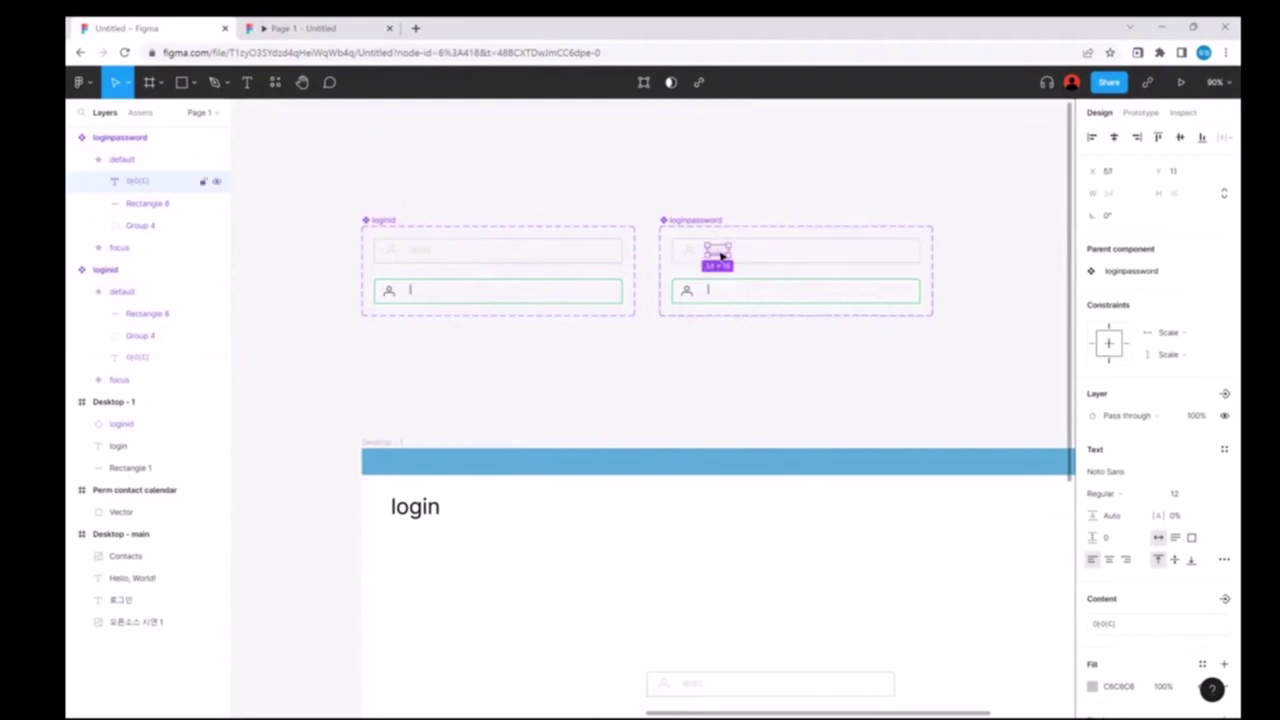
{"action": "double_click", "coordinate": [720, 255]}
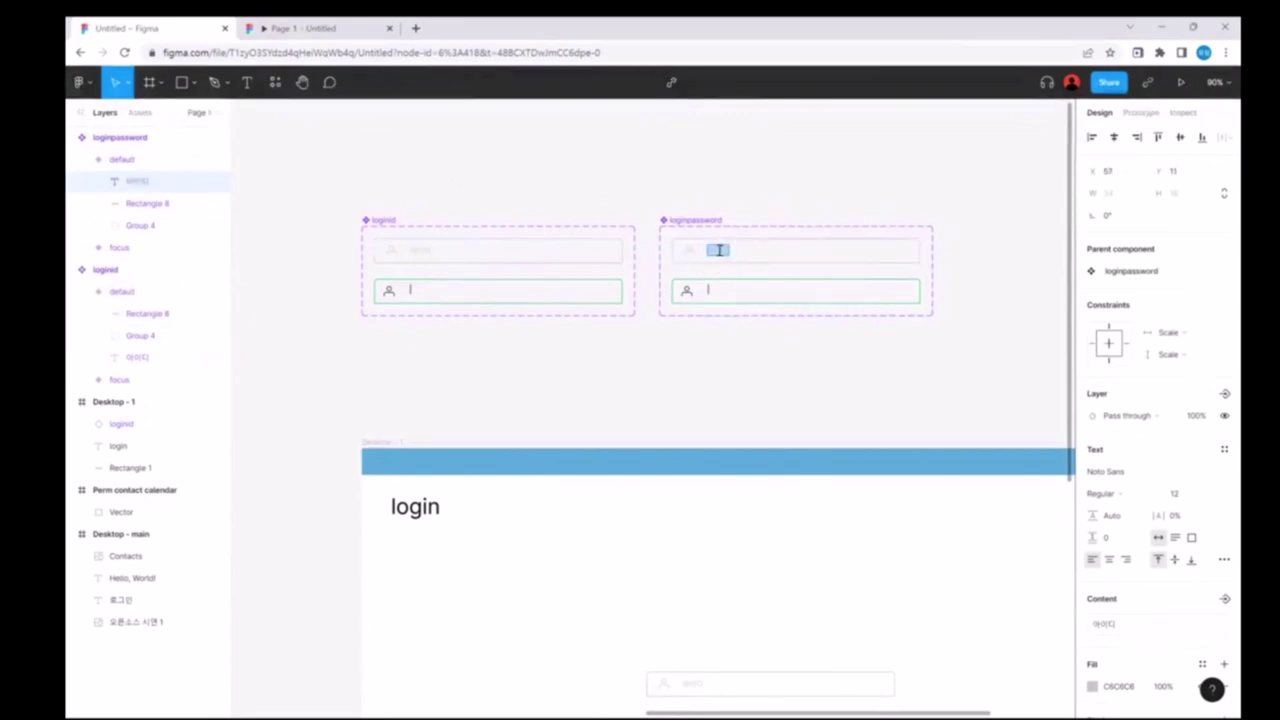
{"action": "key", "text": "BackSpace"}
{"action": "type", "text": "ㅂ"}
{"action": "type", "text": "워드"}
{"action": "key", "text": "Escape"}
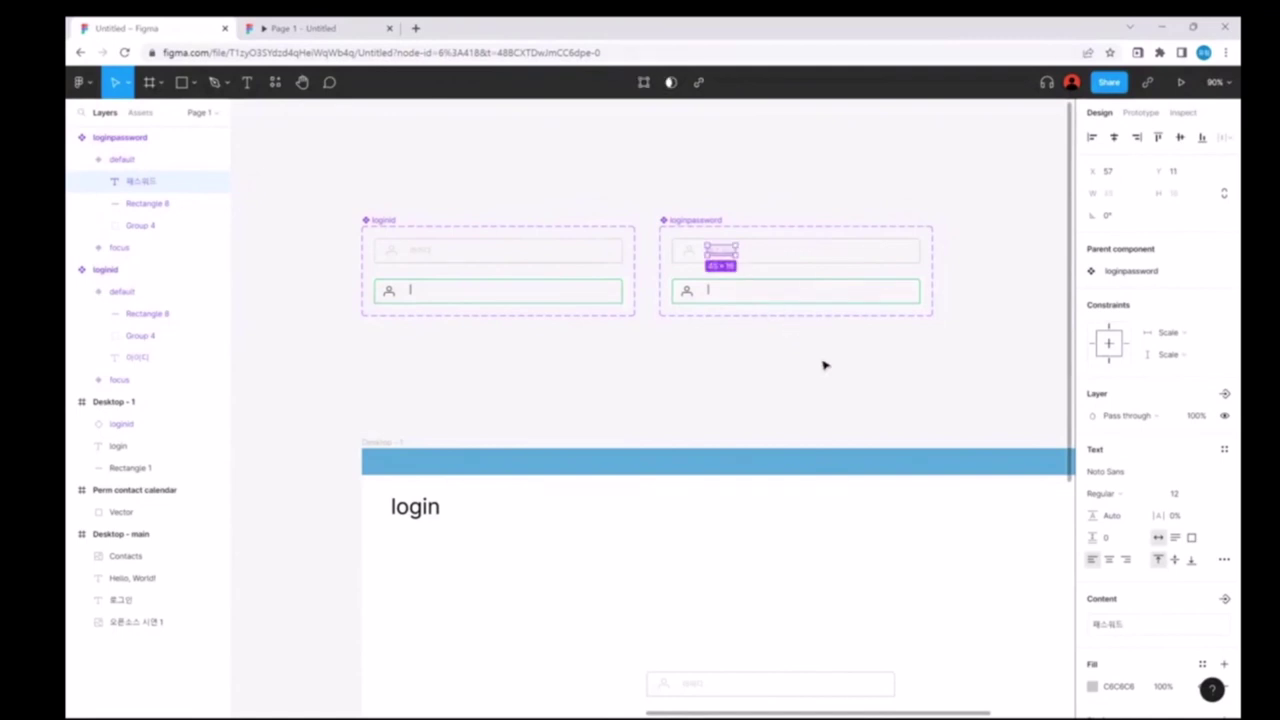
{"action": "key", "text": "Escape"}
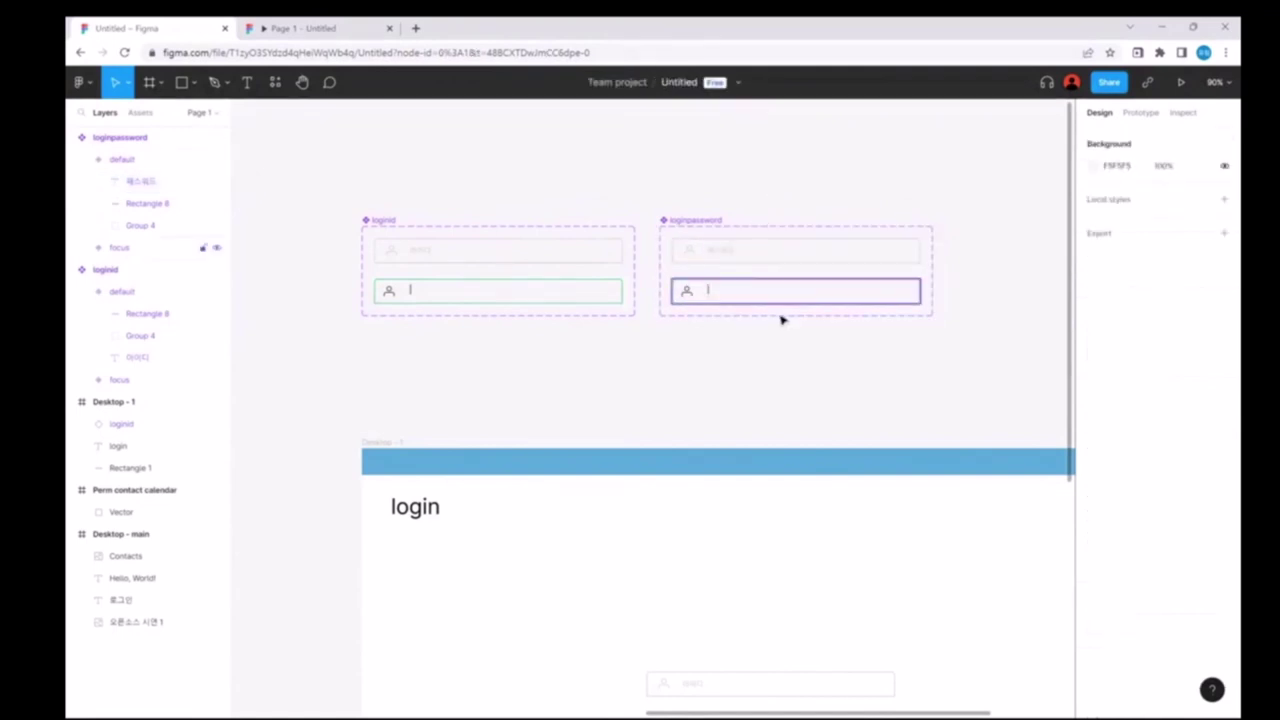
Step: Give loginpassword's default variant an On click → Change to status focus interaction
{"action": "left_click", "coordinate": [837, 244]}
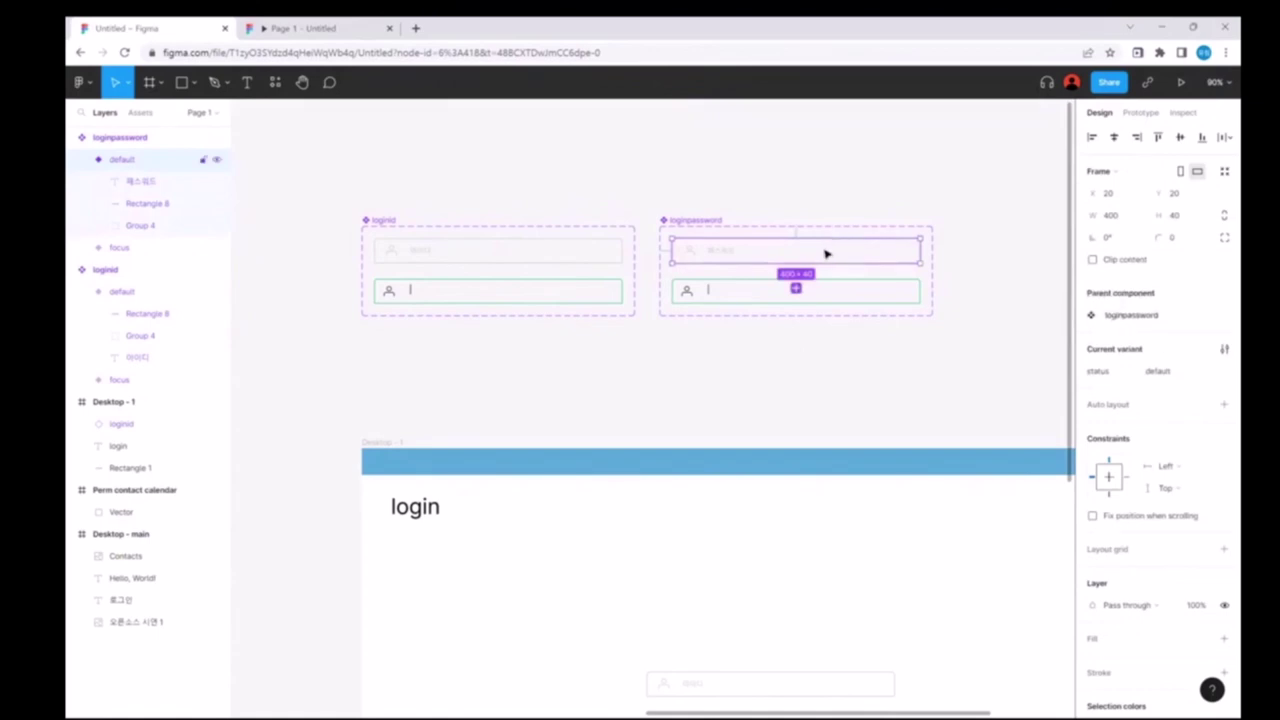
{"action": "scroll", "coordinate": [762, 400], "scroll_direction": "down", "scroll_amount": 3}
{"action": "scroll", "coordinate": [780, 470], "scroll_direction": "down", "scroll_amount": 2}
{"action": "key", "text": "Escape"}
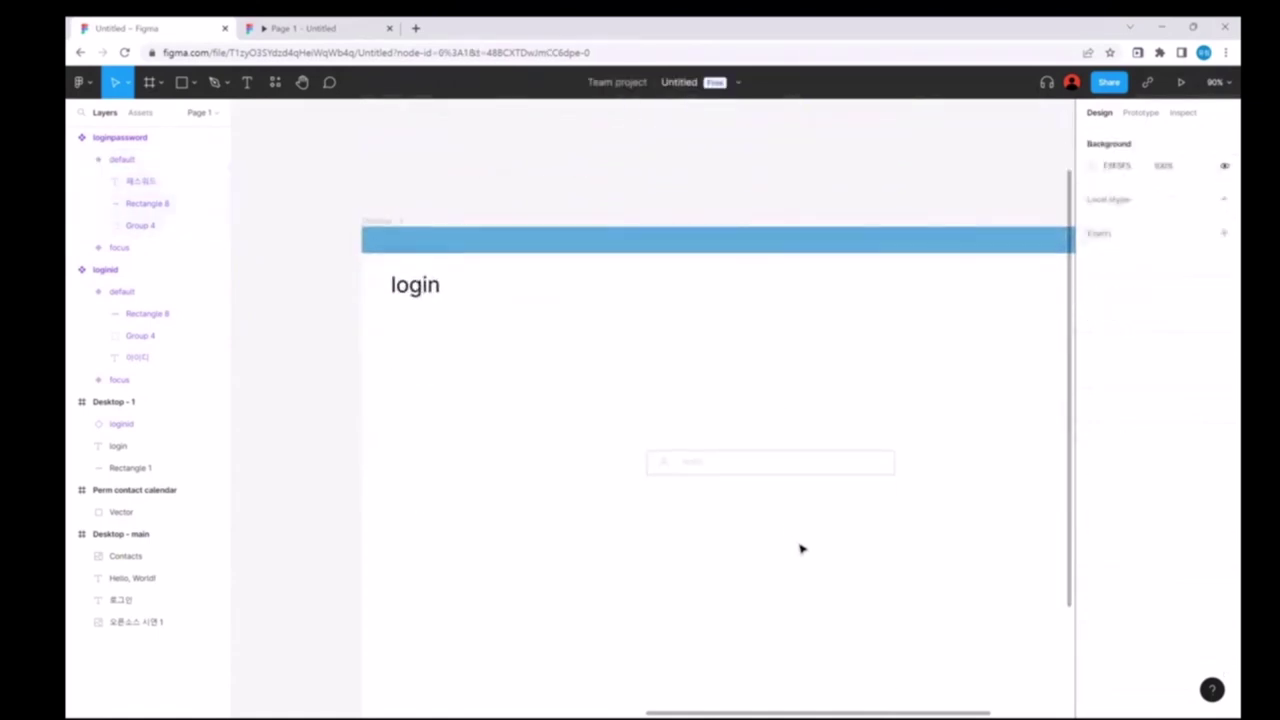
{"action": "scroll", "coordinate": [830, 400], "scroll_direction": "up", "scroll_amount": 4}
{"action": "left_click", "coordinate": [822, 241]}
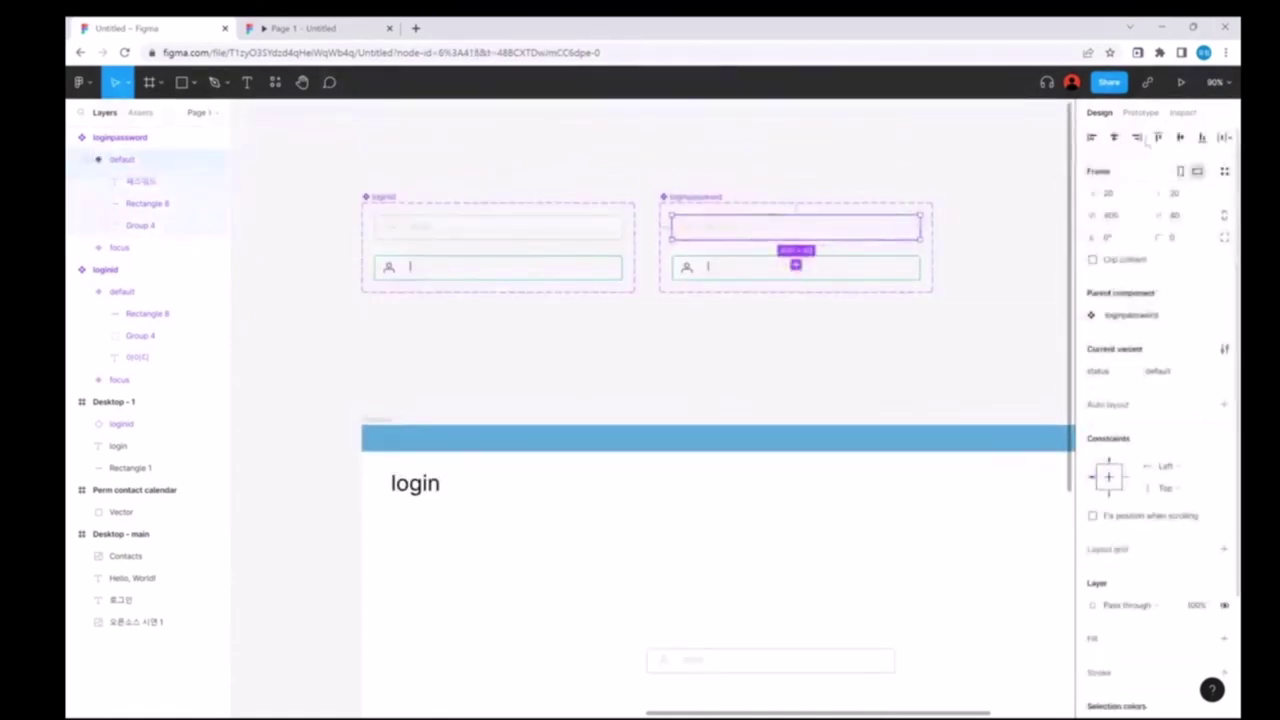
{"action": "left_click", "coordinate": [1141, 112]}
{"action": "left_click", "coordinate": [1117, 166]}
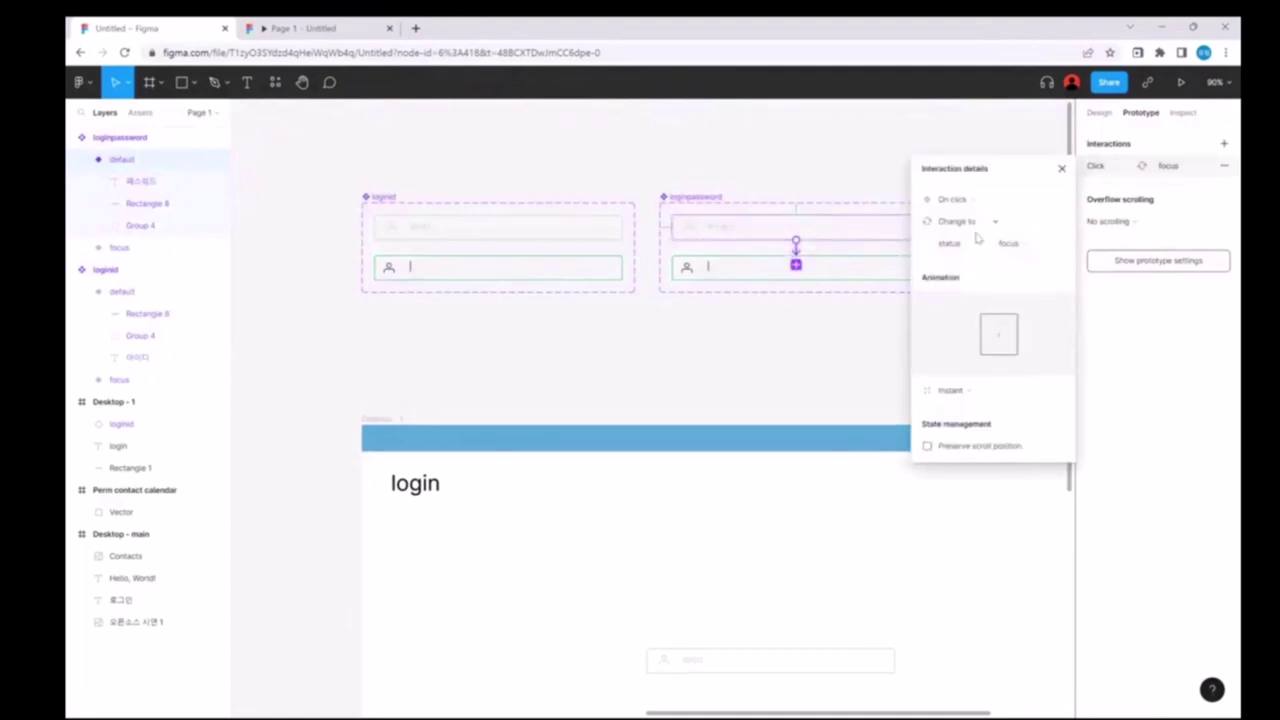
{"action": "left_click", "coordinate": [1044, 247]}
{"action": "left_click", "coordinate": [851, 337]}
{"action": "scroll", "coordinate": [851, 340], "scroll_direction": "down", "scroll_amount": 5}
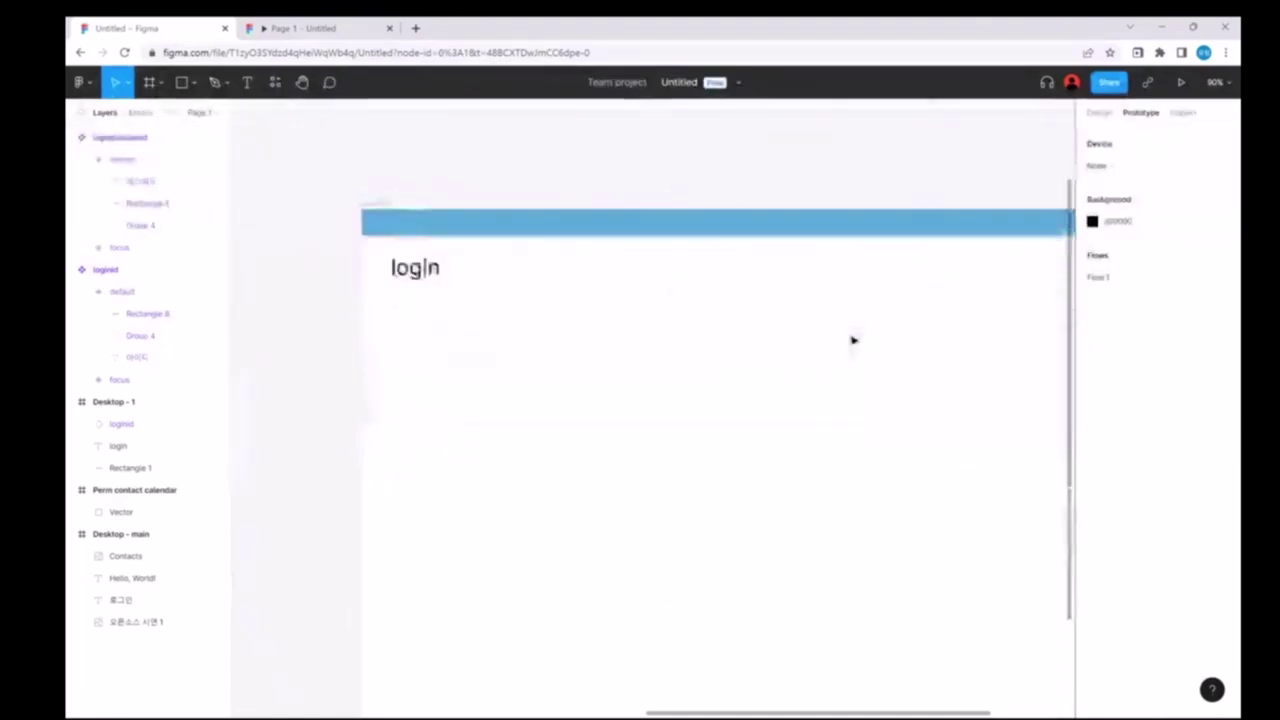
{"action": "left_click", "coordinate": [140, 113]}
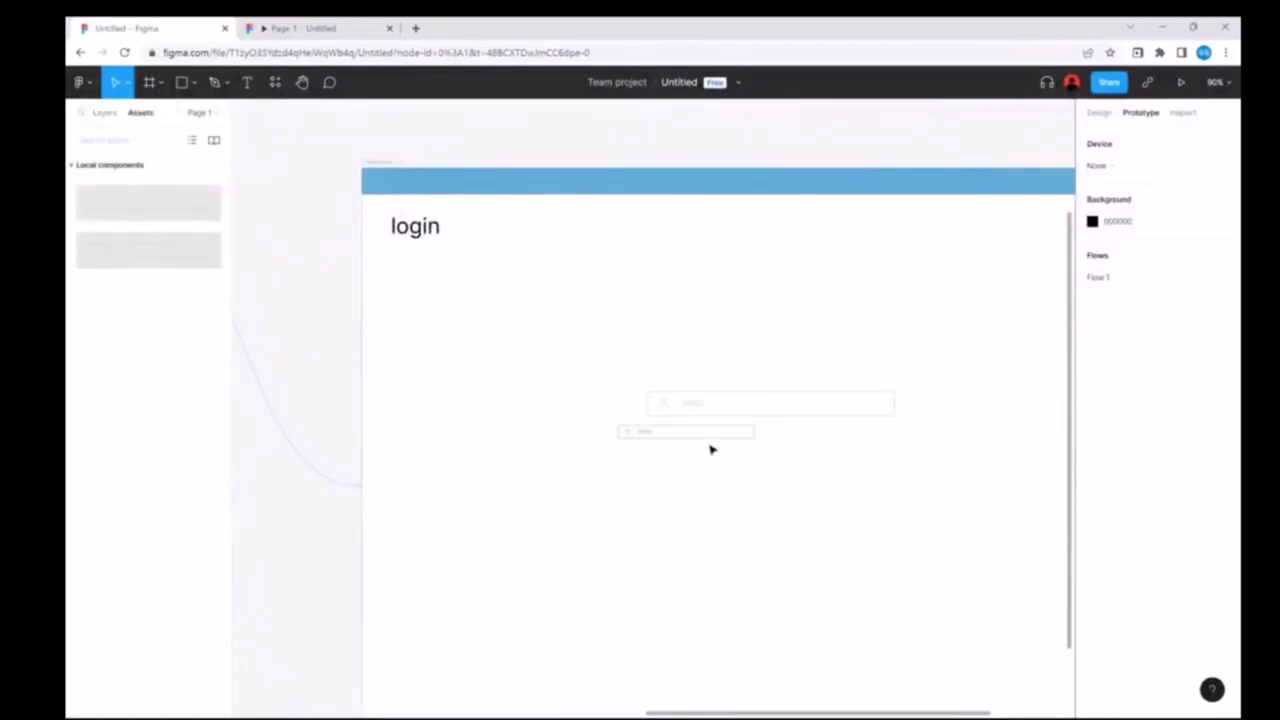
Step: Drag the loginpassword component onto the login frame directly under the ID field
{"action": "mouse_move", "coordinate": [161, 253]}
{"action": "left_mouse_down"}
{"action": "mouse_move", "coordinate": [778, 494]}
{"action": "mouse_move", "coordinate": [816, 435]}
{"action": "left_mouse_up"}
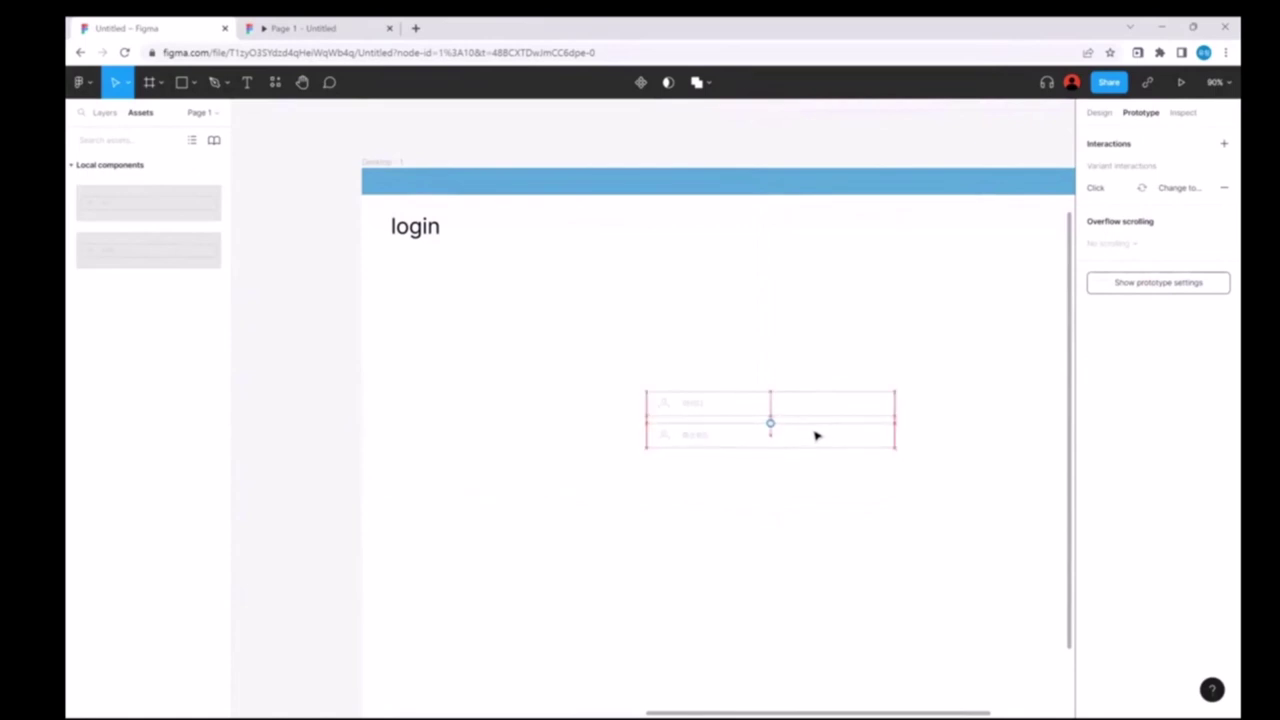
{"action": "left_click", "coordinate": [811, 526]}
{"action": "scroll", "coordinate": [811, 526], "scroll_direction": "down", "scroll_amount": 1}
{"action": "scroll", "coordinate": [811, 526], "scroll_direction": "down", "scroll_amount": 2}
{"action": "scroll", "coordinate": [811, 526], "scroll_direction": "right", "scroll_amount": 2}
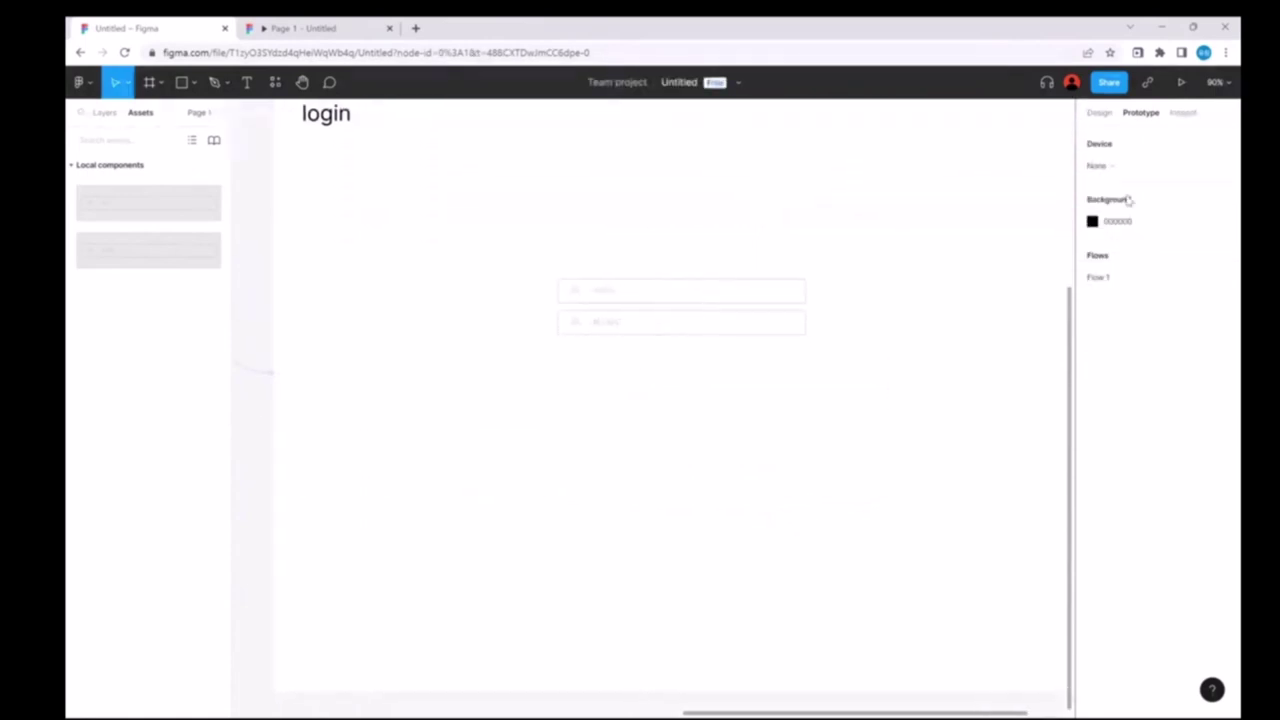
{"action": "left_click", "coordinate": [1183, 82]}
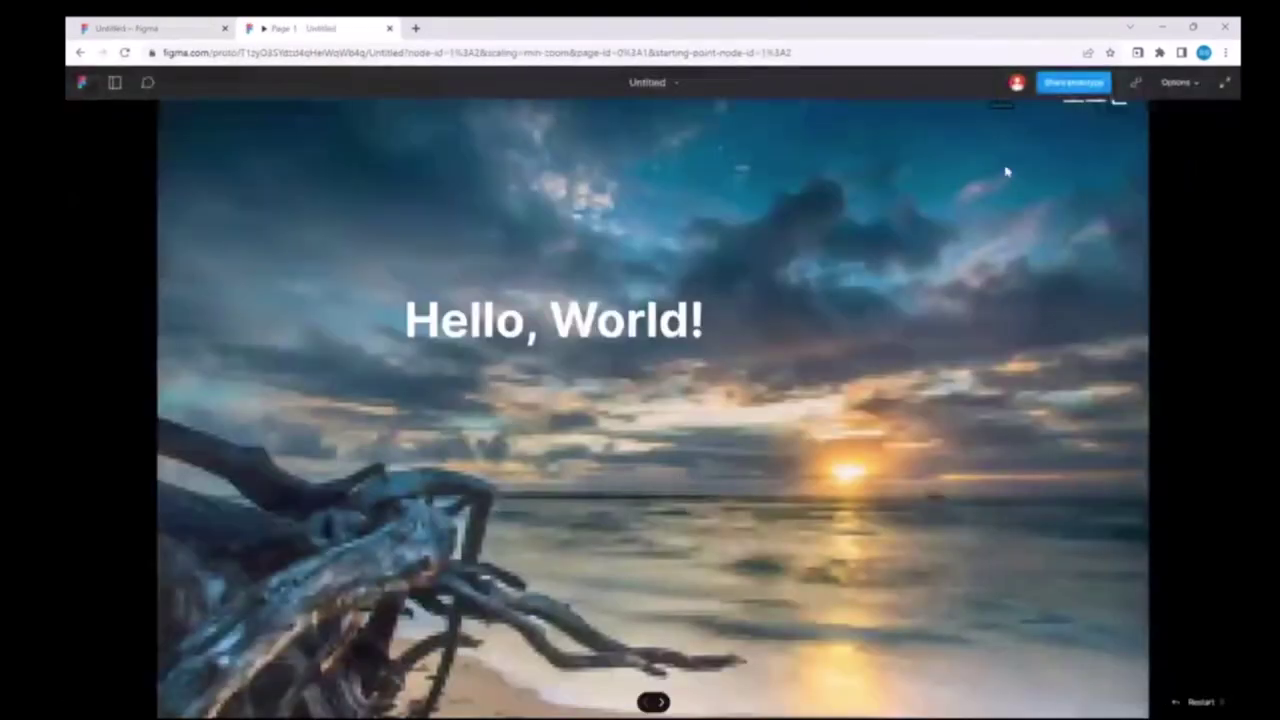
Step: In the full-screen prototype, go from Hello, World! to login and check the top field's focus style
{"action": "left_click", "coordinate": [1224, 86]}
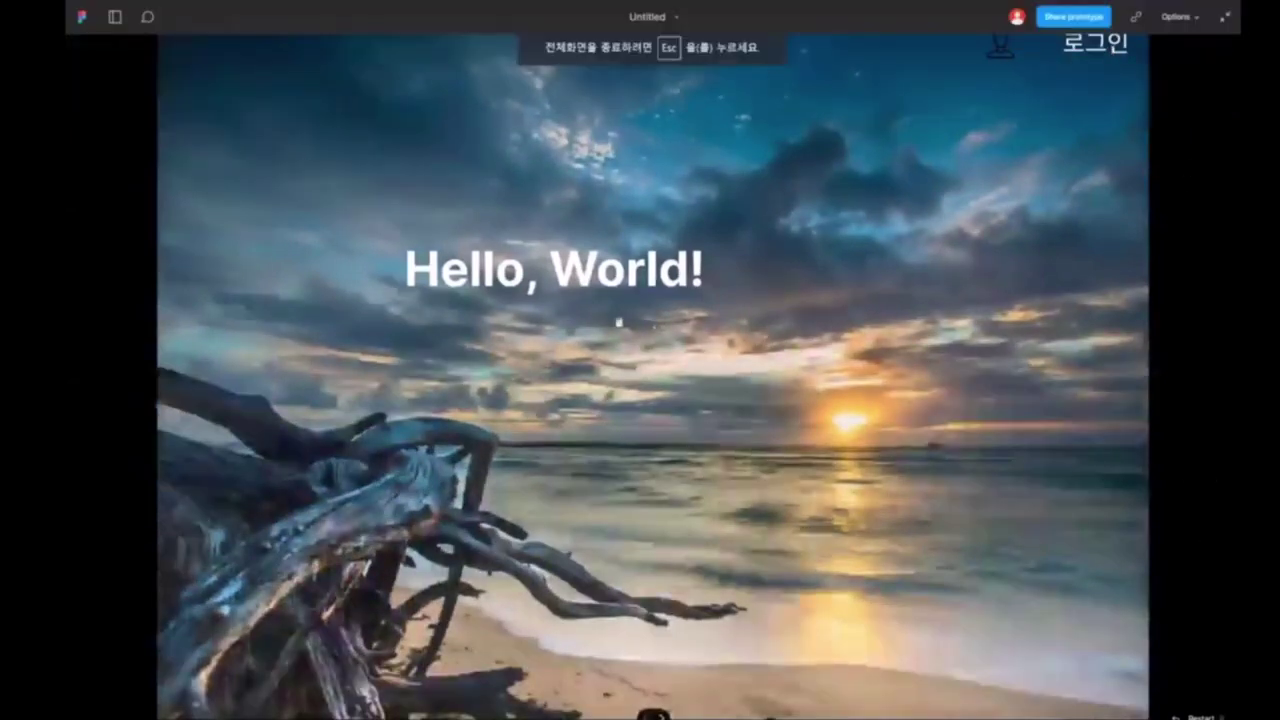
{"action": "left_click", "coordinate": [617, 321]}
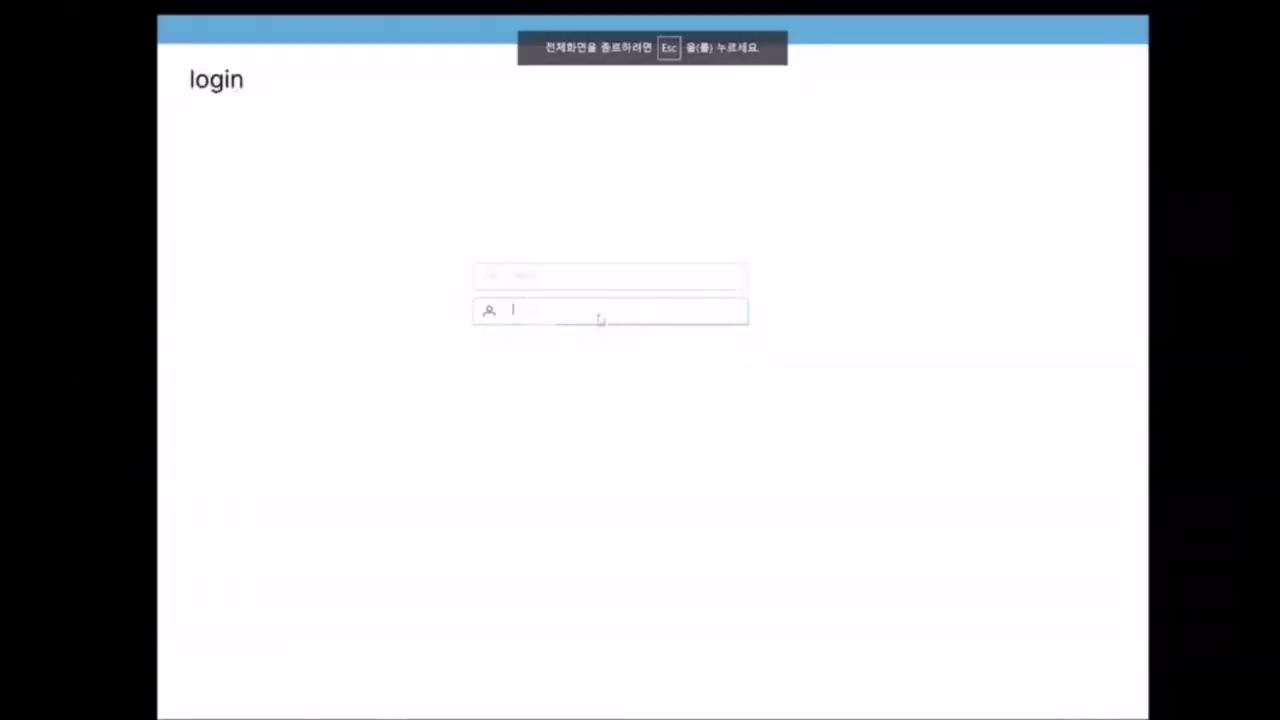
{"action": "left_click", "coordinate": [535, 280]}
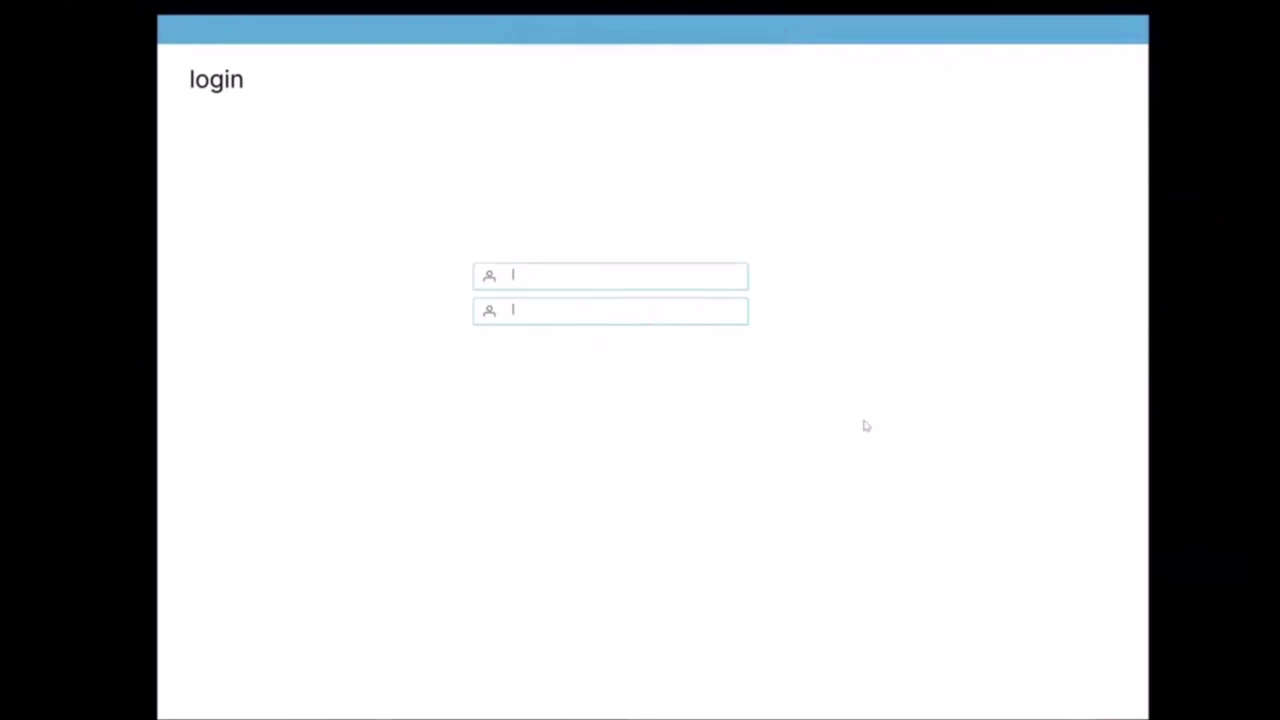
{"action": "key", "text": "Escape"}
{"action": "key", "text": "ctrl+shift+Tab"}
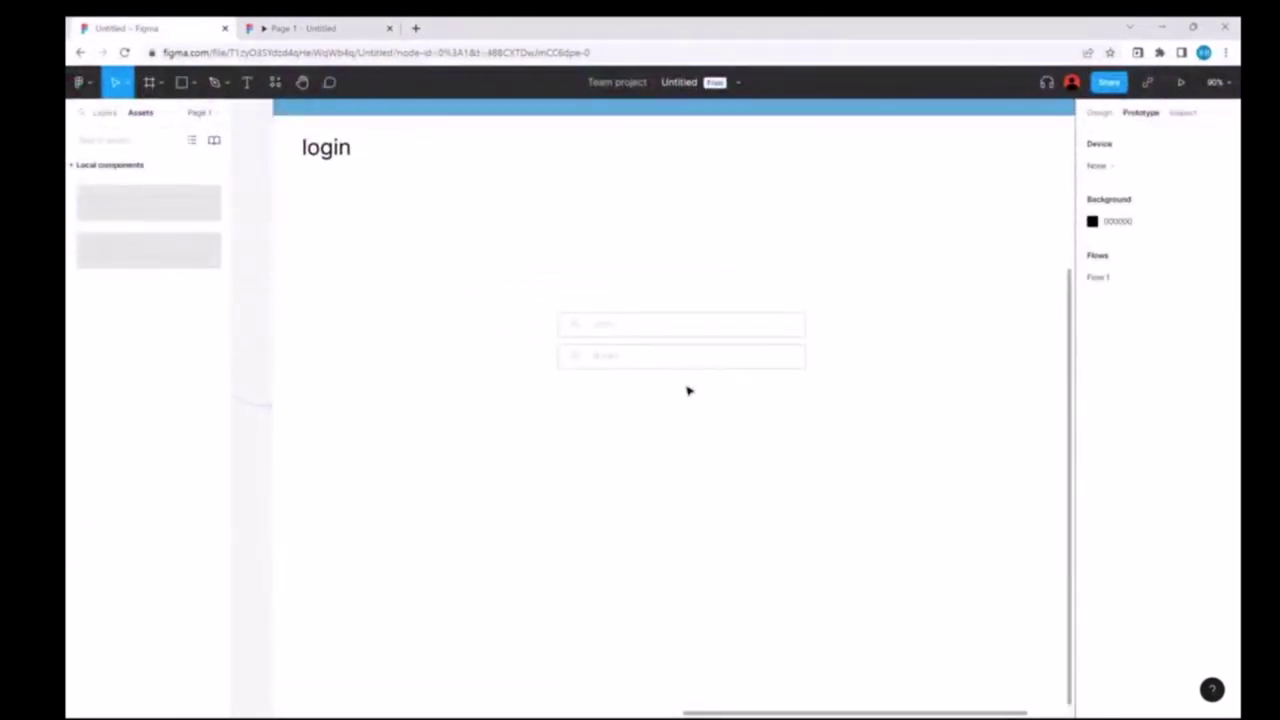
Step: Scroll the canvas back to the login frame holding the ID and password fields
{"action": "scroll", "coordinate": [688, 391], "scroll_direction": "up", "scroll_amount": 2}
{"action": "scroll", "coordinate": [688, 391], "scroll_direction": "up", "scroll_amount": 1}
{"action": "scroll", "coordinate": [688, 391], "scroll_direction": "down", "scroll_amount": 2}
{"action": "scroll", "coordinate": [688, 391], "scroll_direction": "up", "scroll_amount": 1}
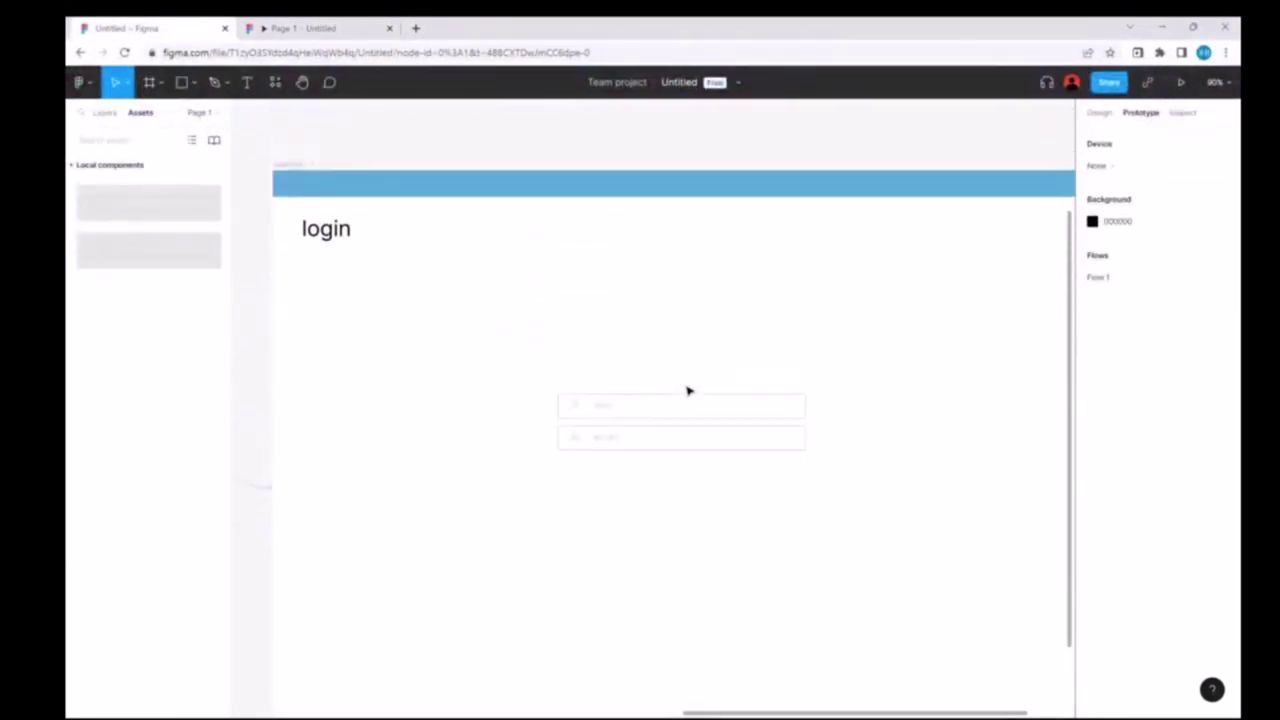
{"action": "scroll", "coordinate": [688, 391], "scroll_direction": "up", "scroll_amount": 2}
{"action": "scroll", "coordinate": [688, 391], "scroll_direction": "up", "scroll_amount": 4}
{"action": "scroll", "coordinate": [688, 391], "scroll_direction": "up", "scroll_amount": 3}
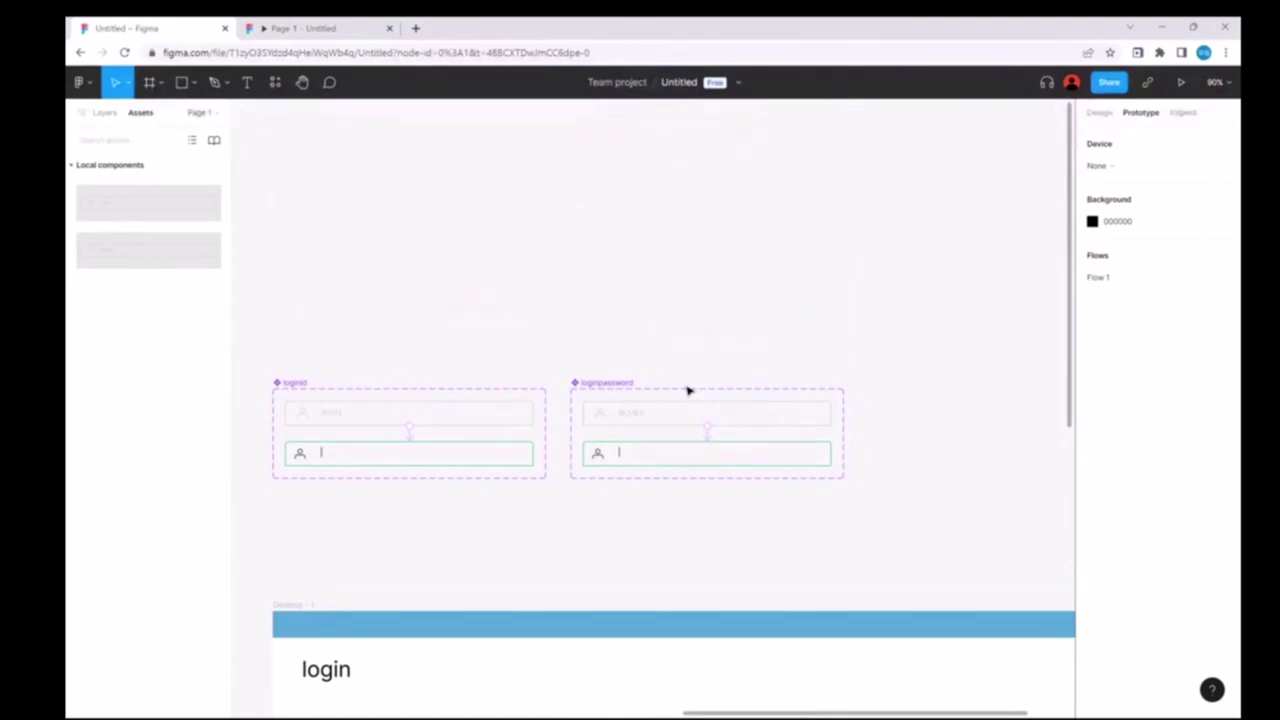
{"action": "scroll", "coordinate": [740, 420], "scroll_direction": "down", "scroll_amount": 4}
{"action": "scroll", "coordinate": [766, 437], "scroll_direction": "down", "scroll_amount": 6}
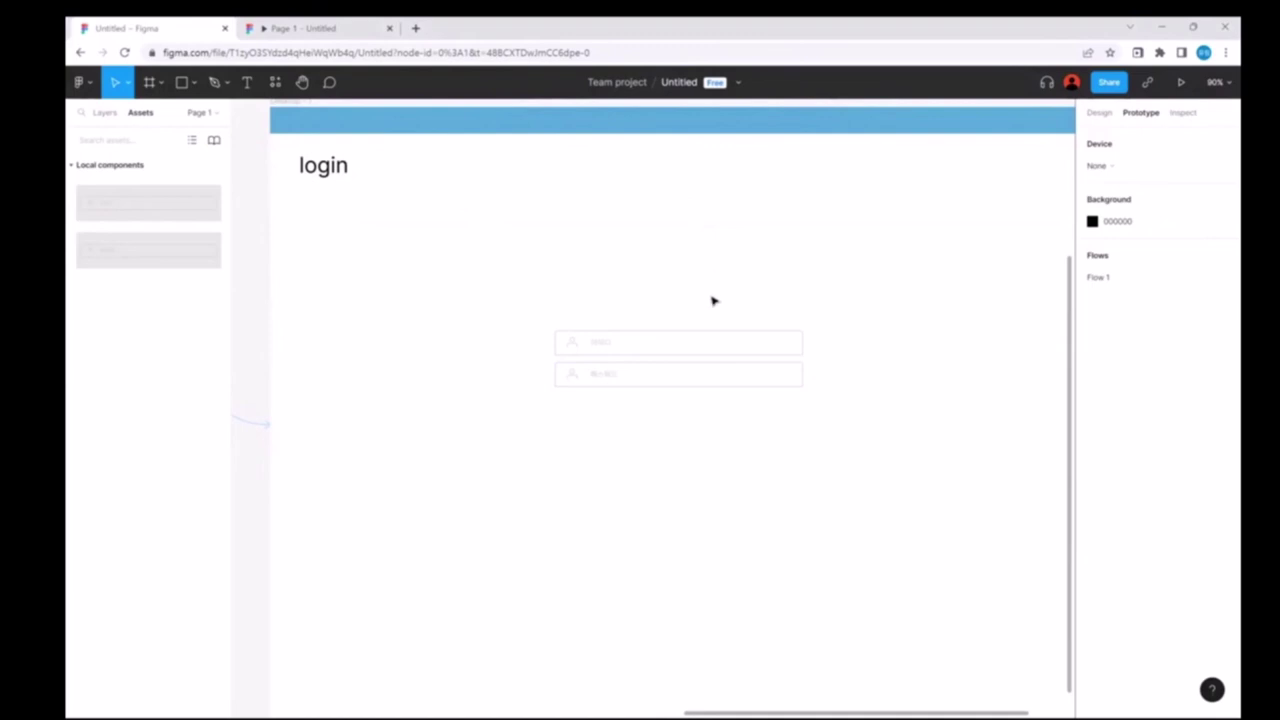
{"action": "scroll", "coordinate": [491, 283], "scroll_direction": "down", "scroll_amount": 2}
Step: Draw a button-sized rectangle below the password field with a dark red fill
{"action": "key", "text": "r"}
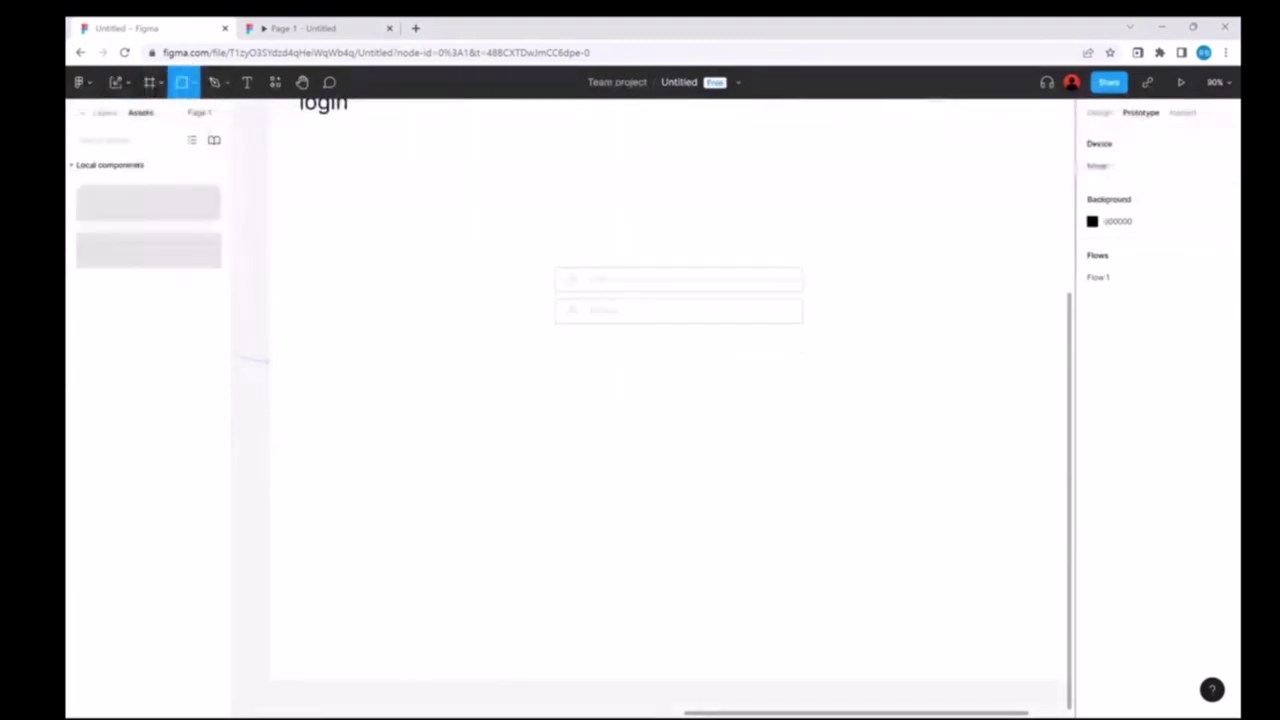
{"action": "left_click_drag", "start_coordinate": [557, 365], "coordinate": [806, 391]}
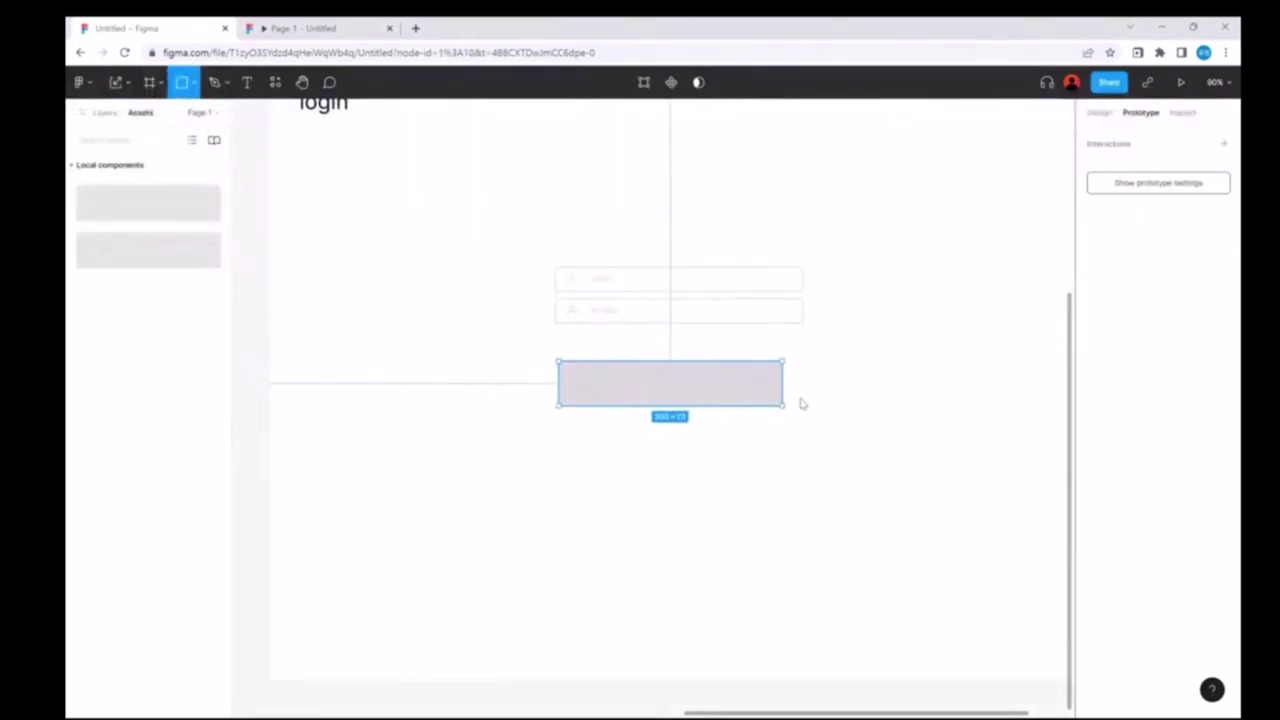
{"action": "right_click", "coordinate": [643, 379]}
{"action": "mouse_move", "coordinate": [677, 376]}
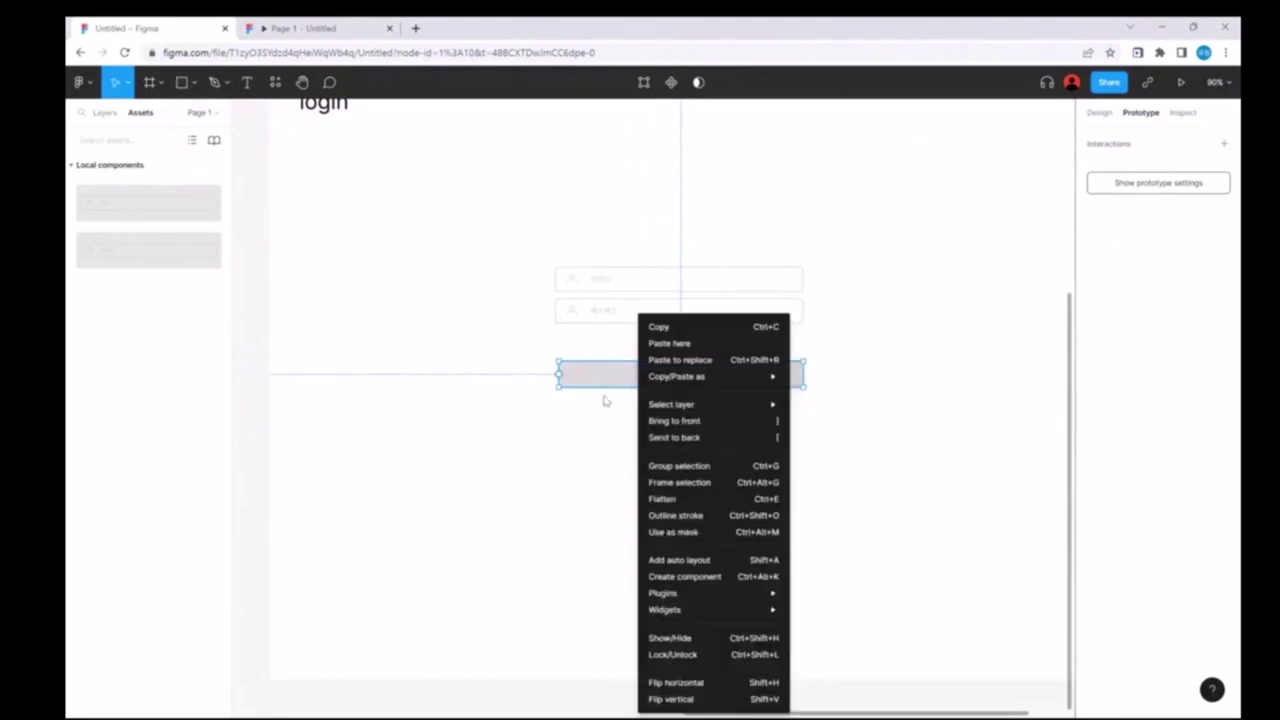
{"action": "double_click", "coordinate": [605, 377]}
{"action": "left_click", "coordinate": [1104, 116]}
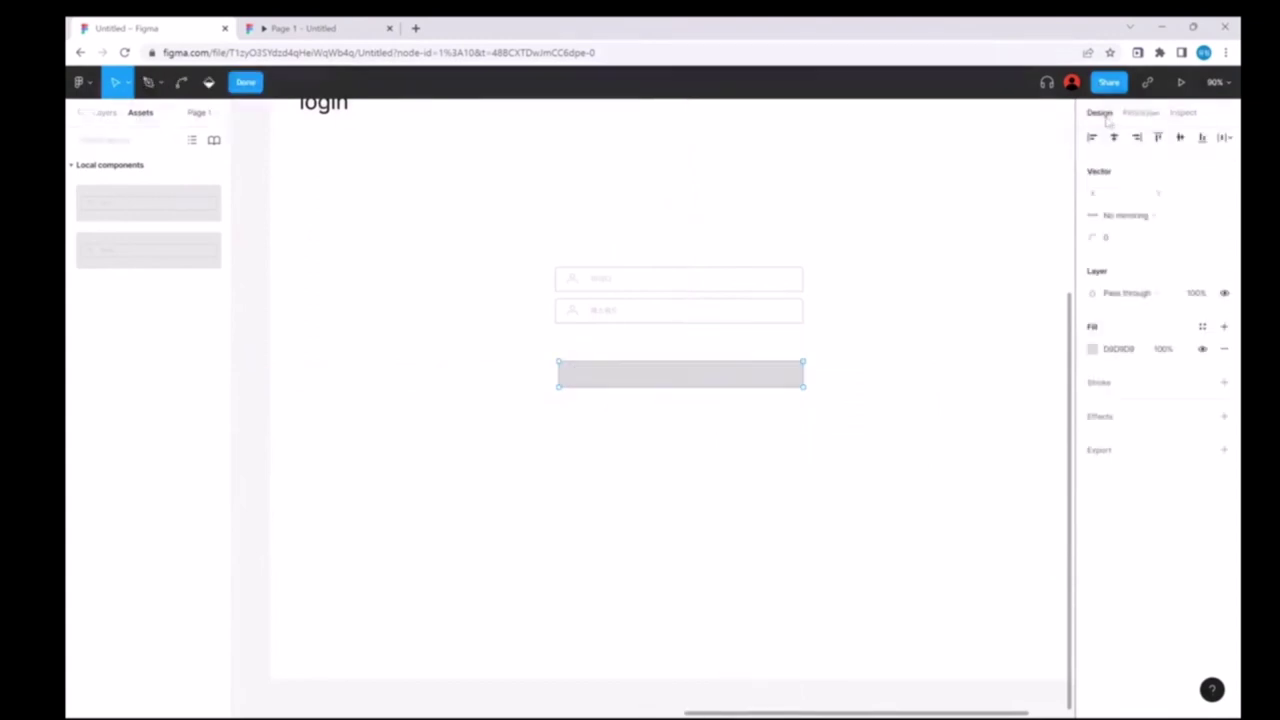
{"action": "left_click", "coordinate": [1119, 349]}
{"action": "left_click", "coordinate": [1092, 349]}
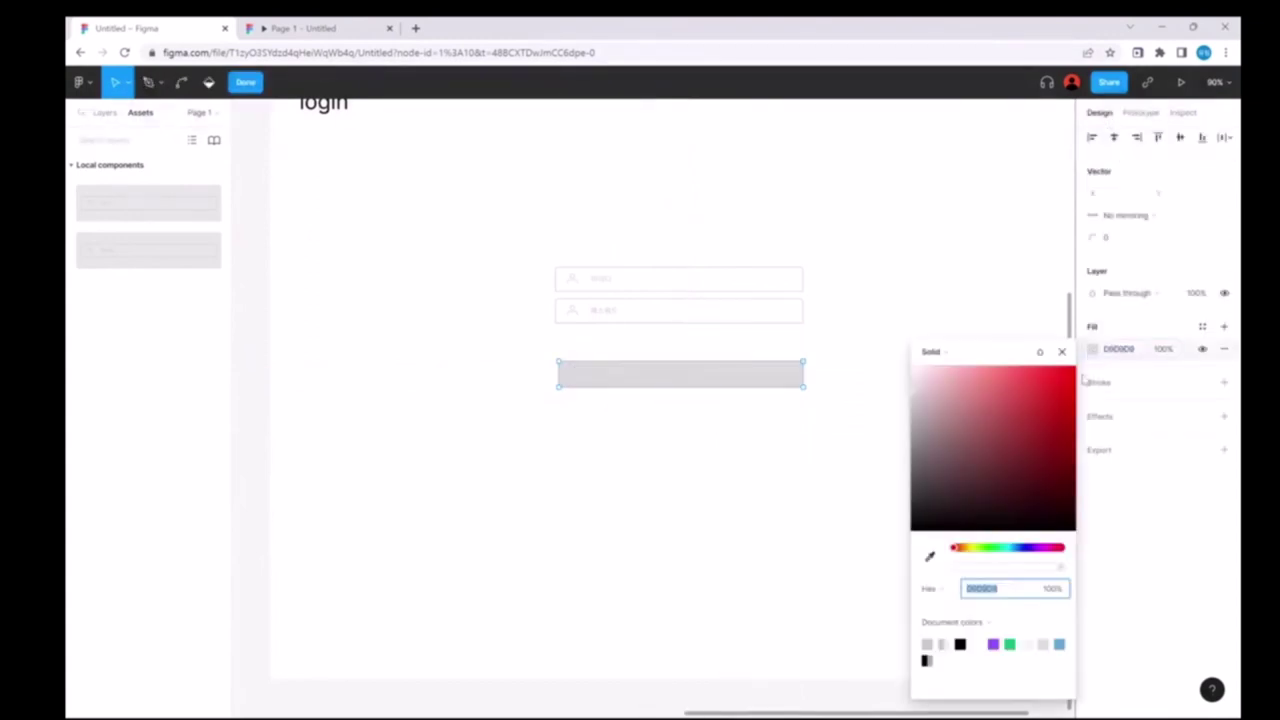
{"action": "left_click", "coordinate": [1020, 420]}
{"action": "left_click", "coordinate": [1001, 440]}
{"action": "scroll", "coordinate": [797, 225], "scroll_direction": "up", "scroll_amount": 3}
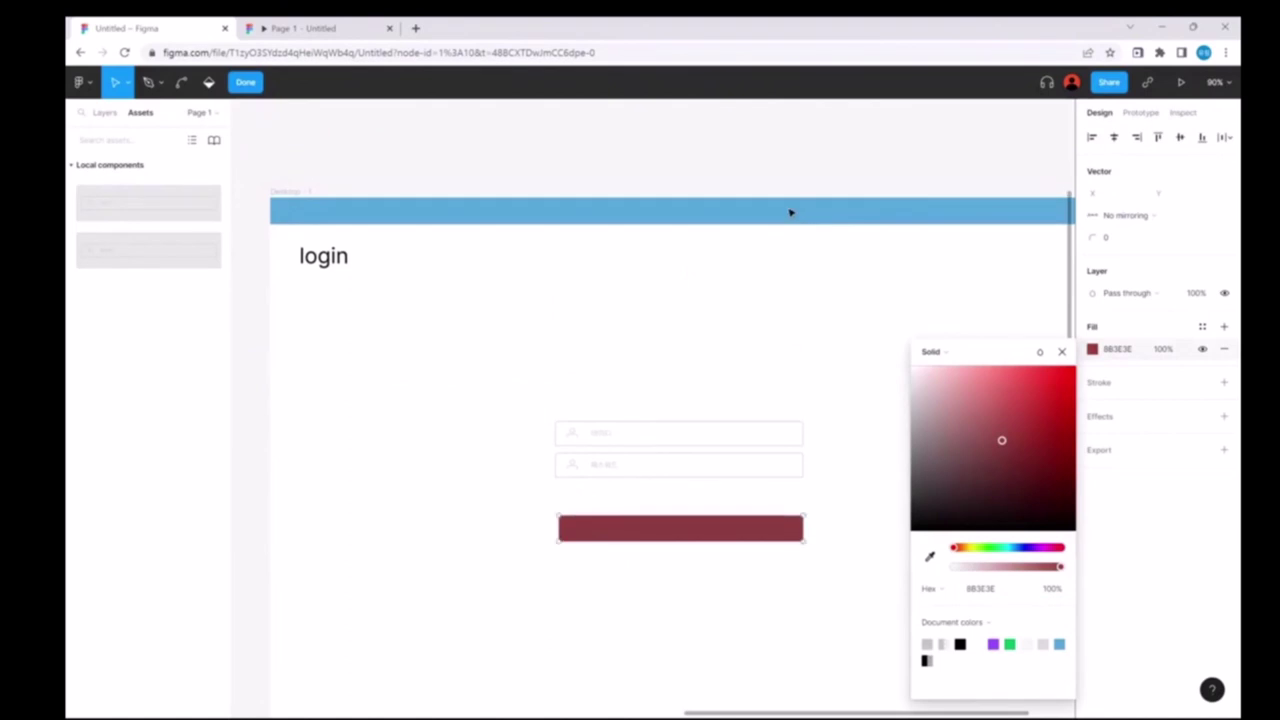
{"action": "key", "text": "Escape"}
Step: Recolour the button to the header's blue 5BA0DB and move it up closer to the fields
{"action": "double_click", "coordinate": [926, 212]}
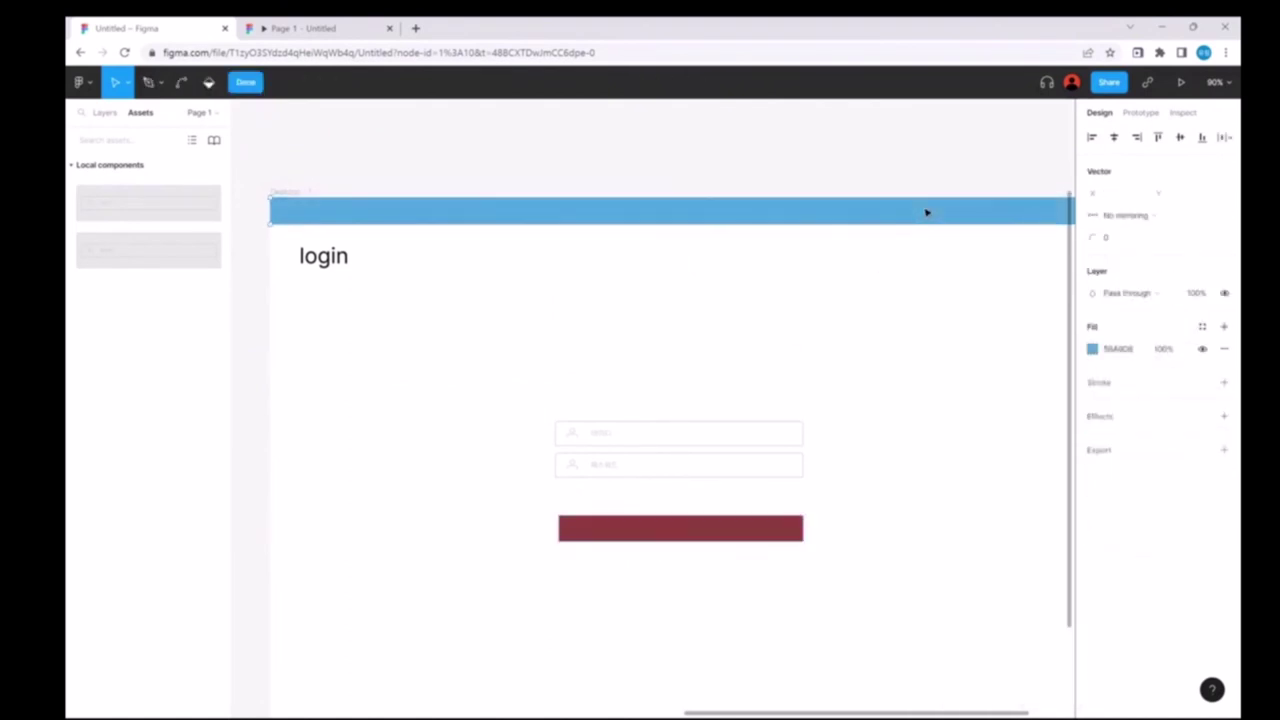
{"action": "left_click", "coordinate": [1130, 349]}
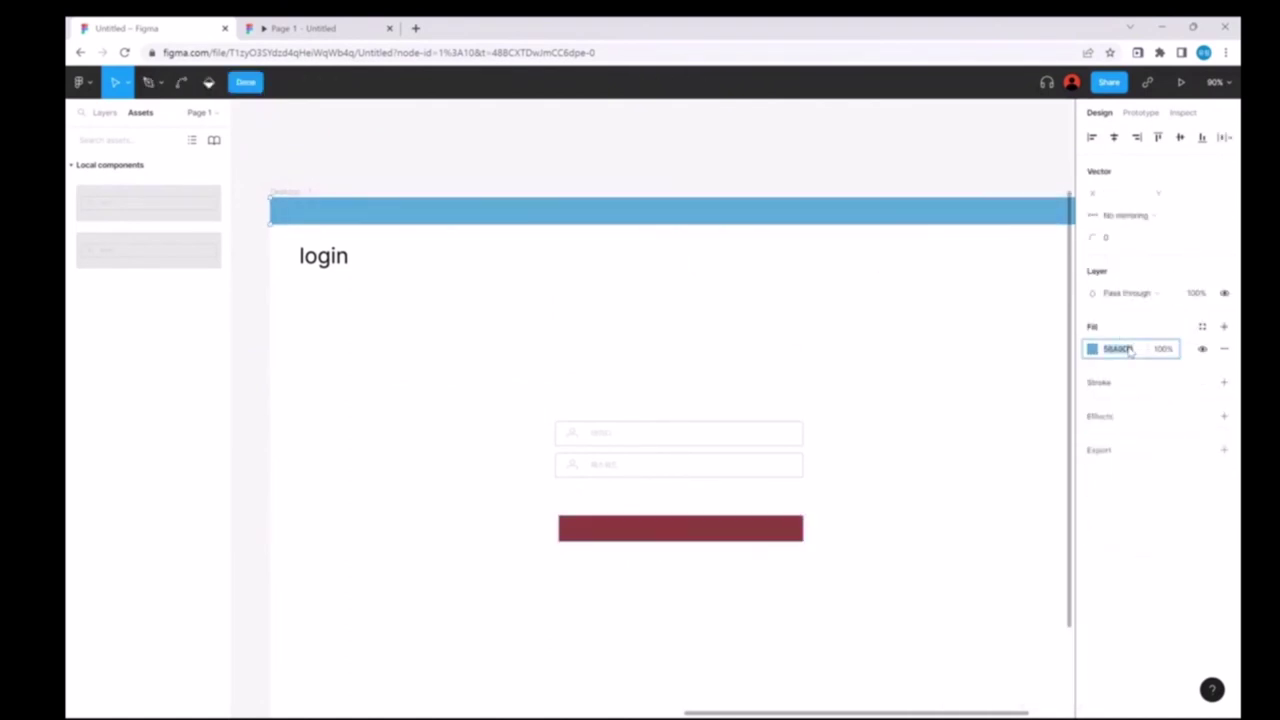
{"action": "key", "text": "Escape"}
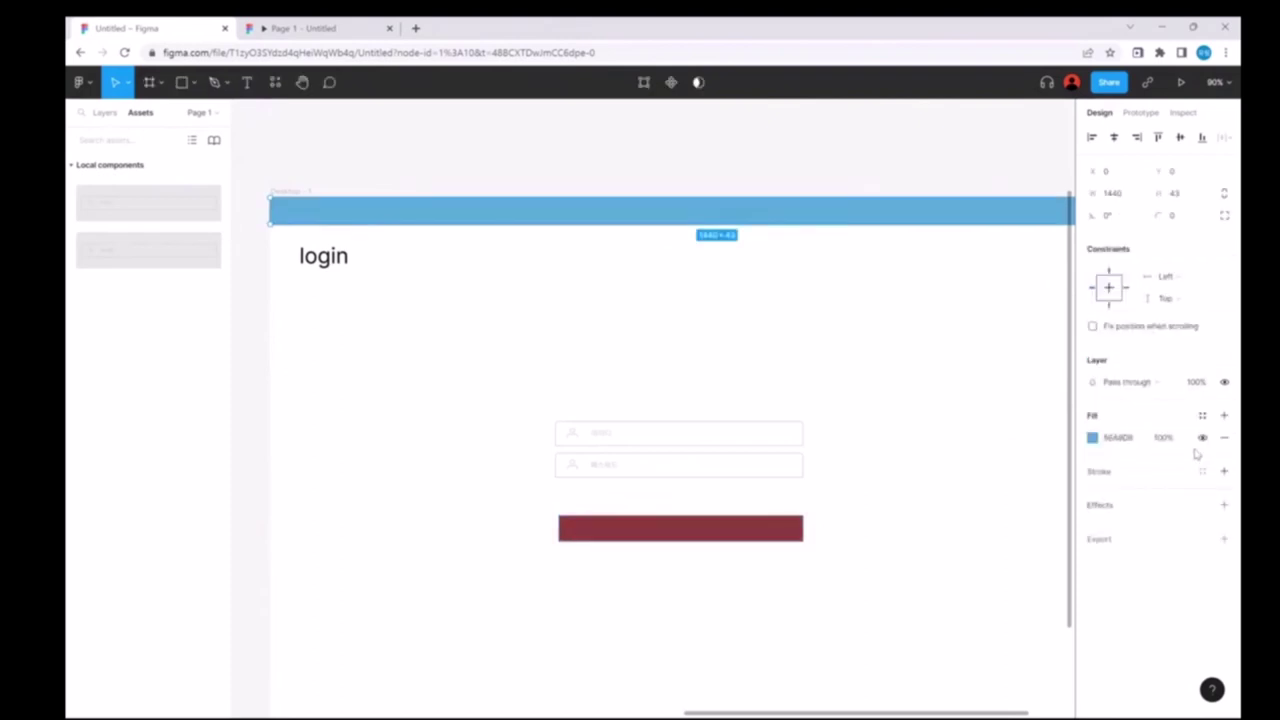
{"action": "left_click", "coordinate": [1118, 437]}
{"action": "double_click", "coordinate": [767, 525]}
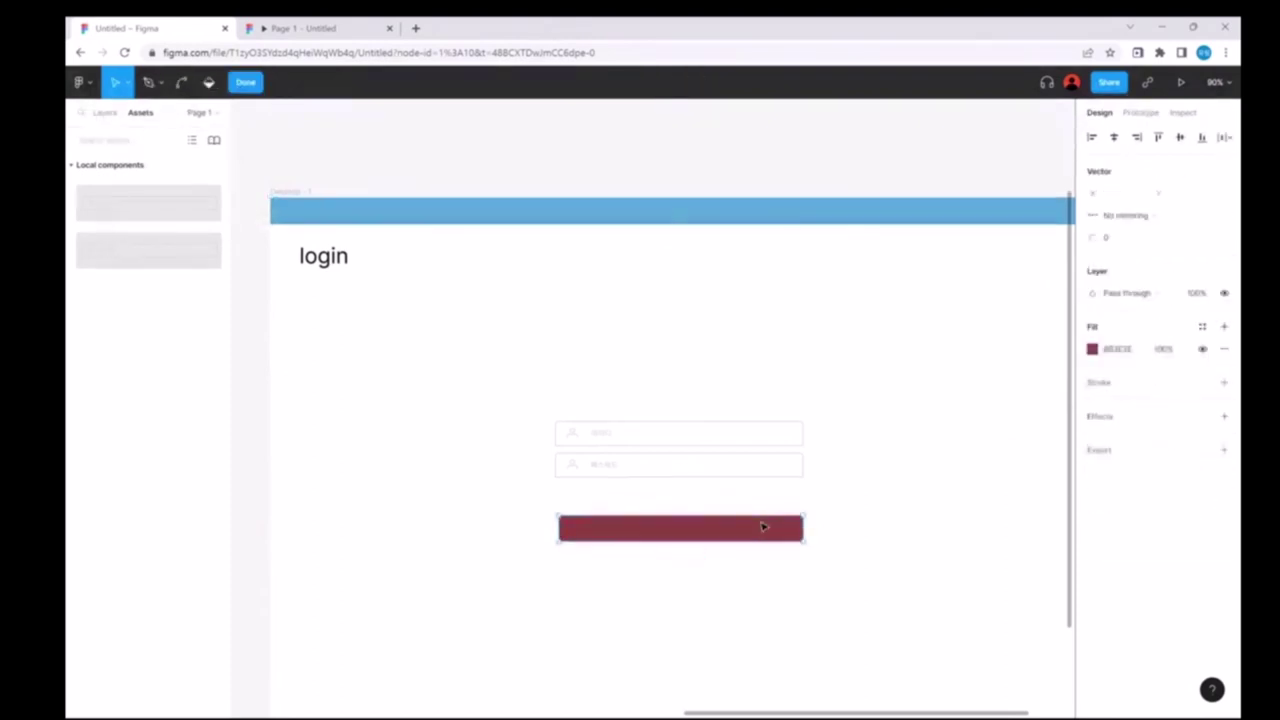
{"action": "type", "text": "5BA0DB"}
{"action": "key", "text": "Return"}
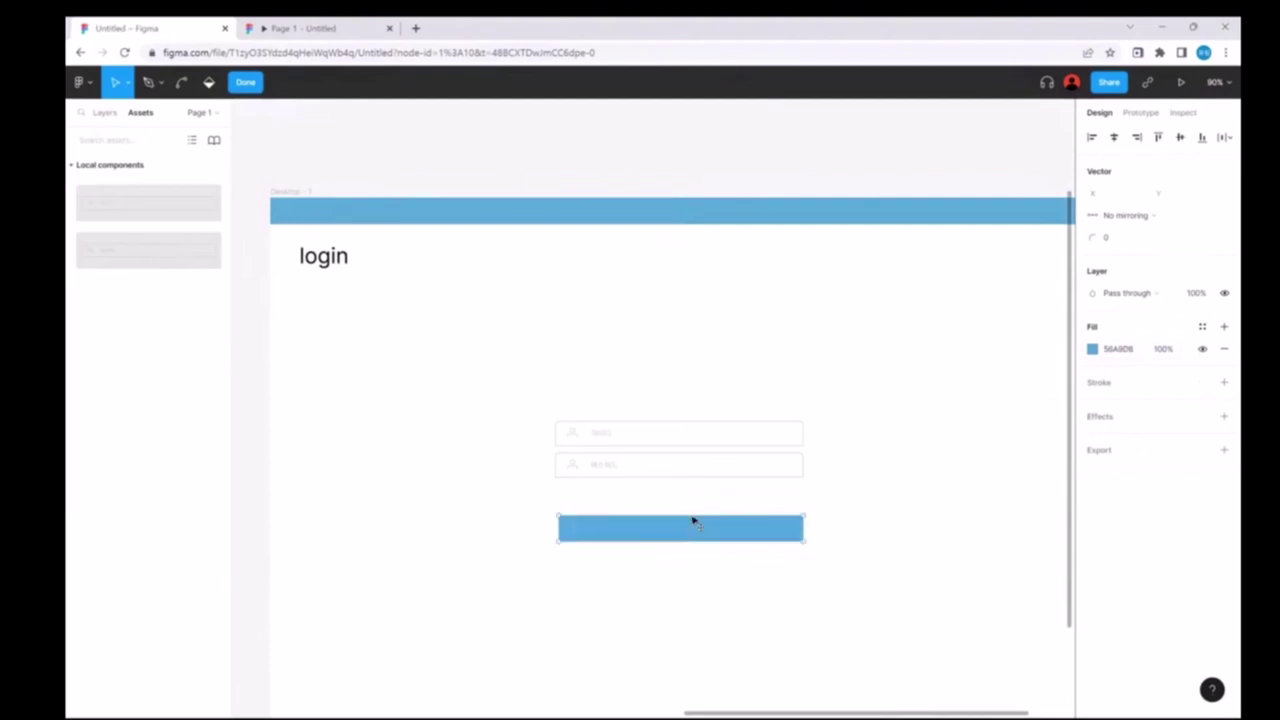
{"action": "left_click_drag", "start_coordinate": [693, 521], "coordinate": [693, 510]}
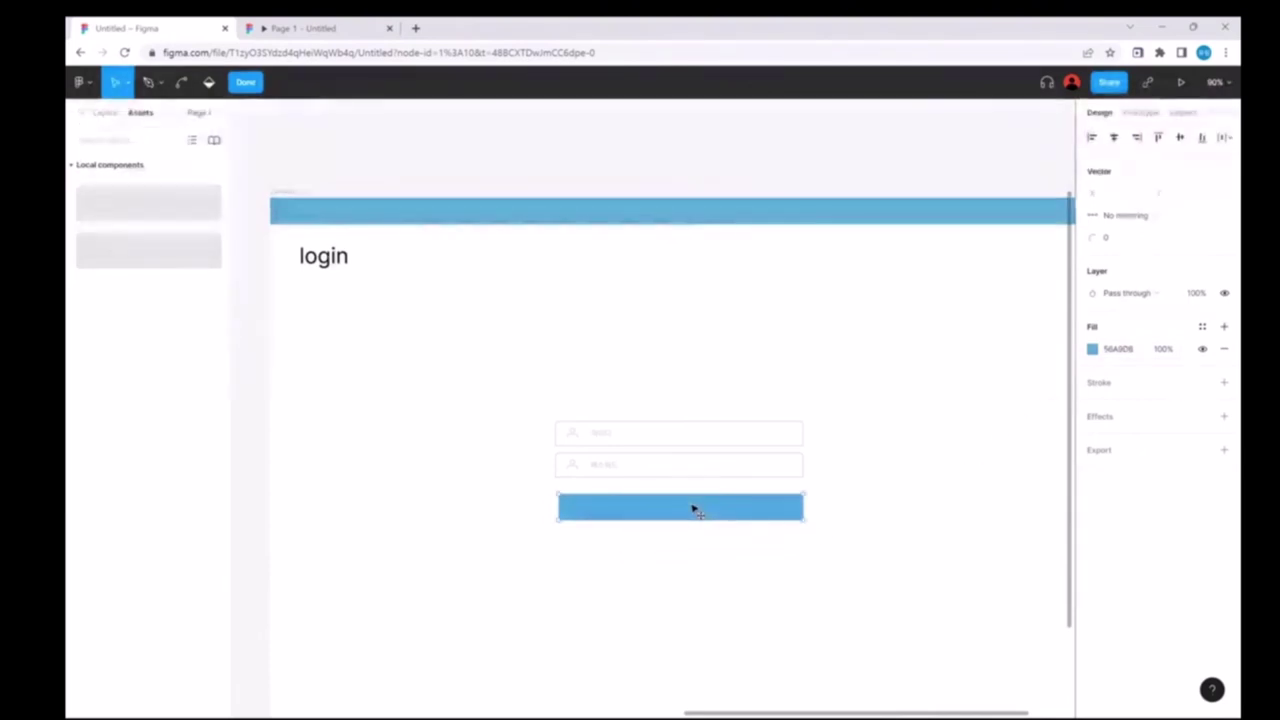
{"action": "right_click", "coordinate": [855, 384]}
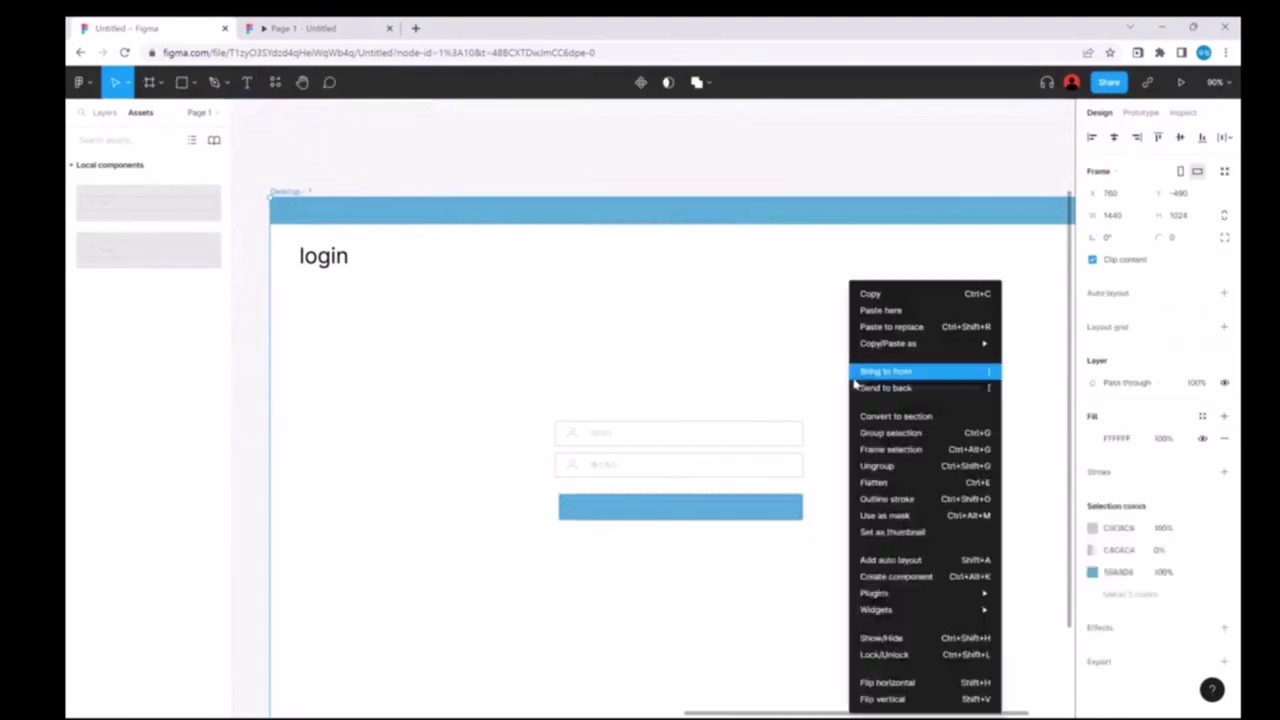
Step: Add a 로그인 text label at font size 30 and centre it on the blue button
{"action": "left_click", "coordinate": [640, 512]}
{"action": "left_click", "coordinate": [248, 83]}
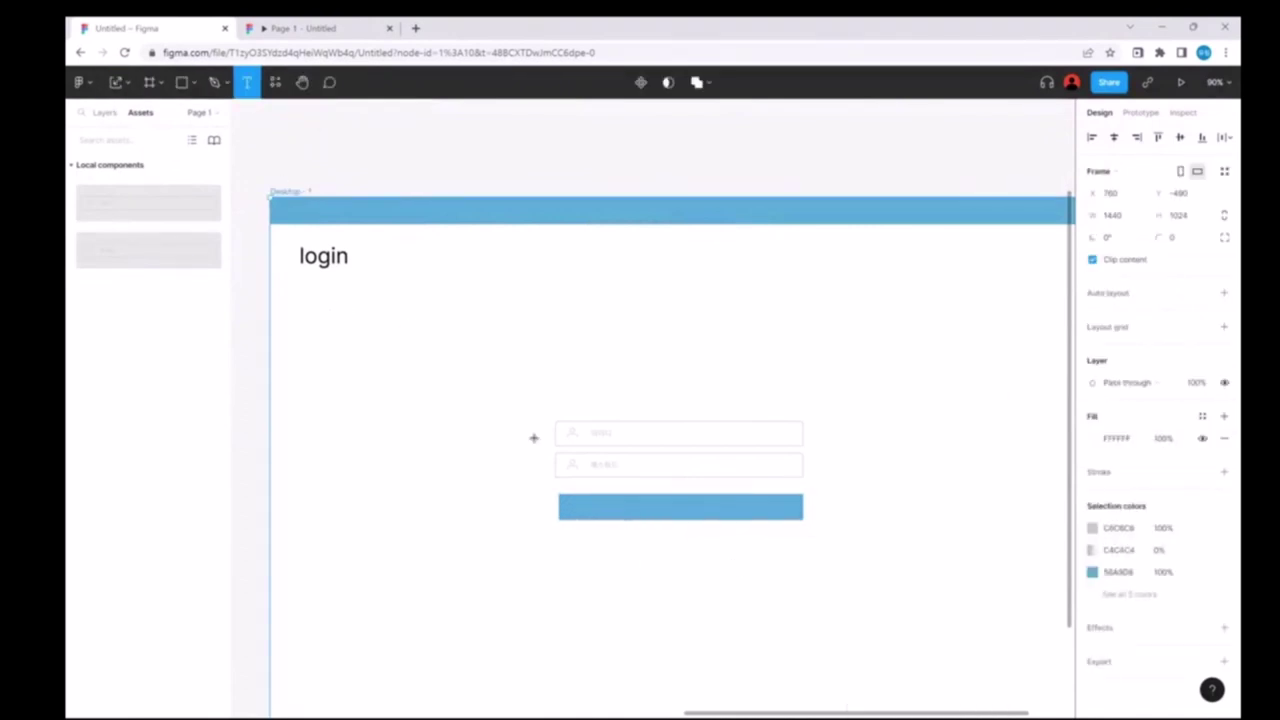
{"action": "left_click", "coordinate": [636, 506]}
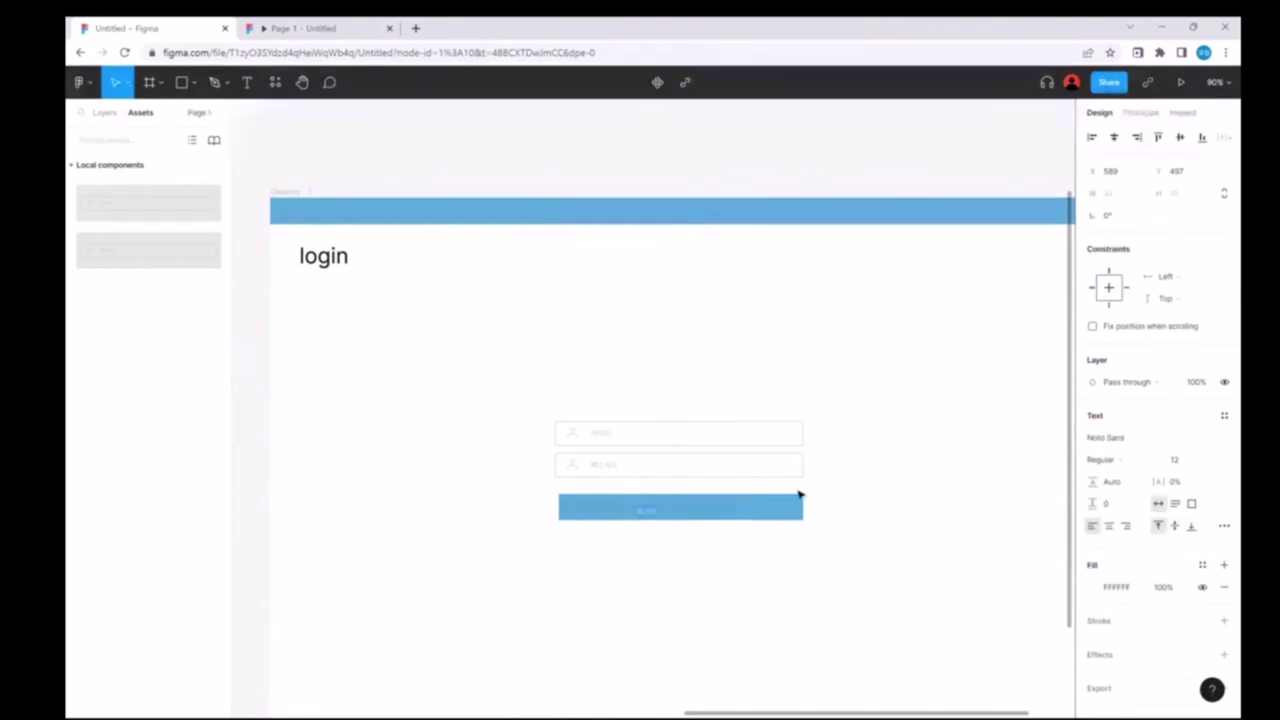
{"action": "left_click", "coordinate": [1179, 461]}
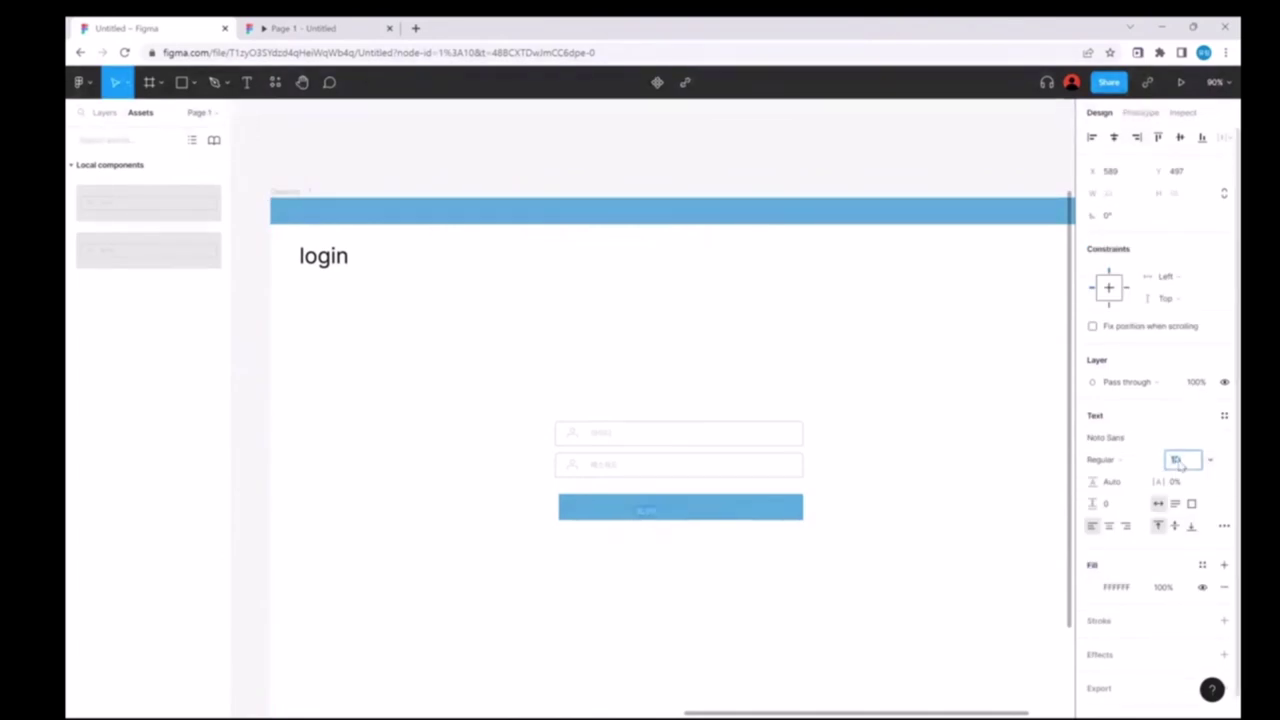
{"action": "type", "text": "30"}
{"action": "key", "text": "Return"}
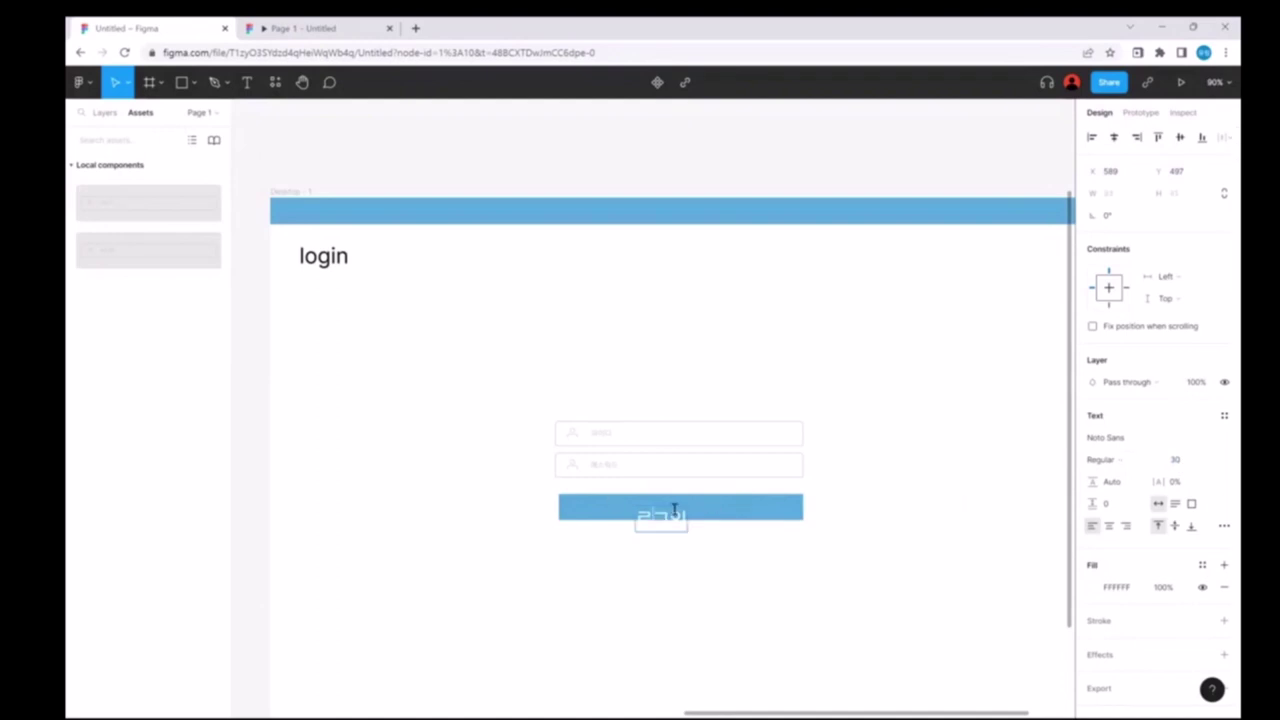
{"action": "left_click", "coordinate": [688, 532]}
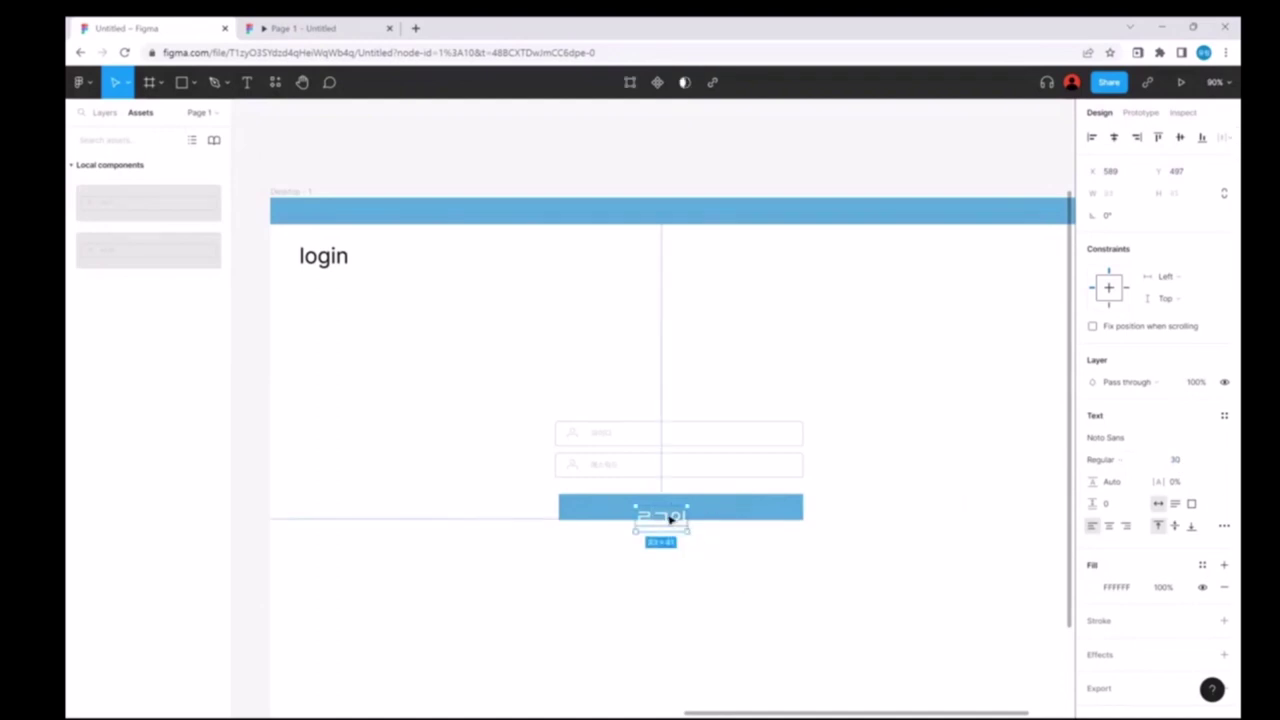
{"action": "left_click_drag", "start_coordinate": [677, 512], "coordinate": [690, 500]}
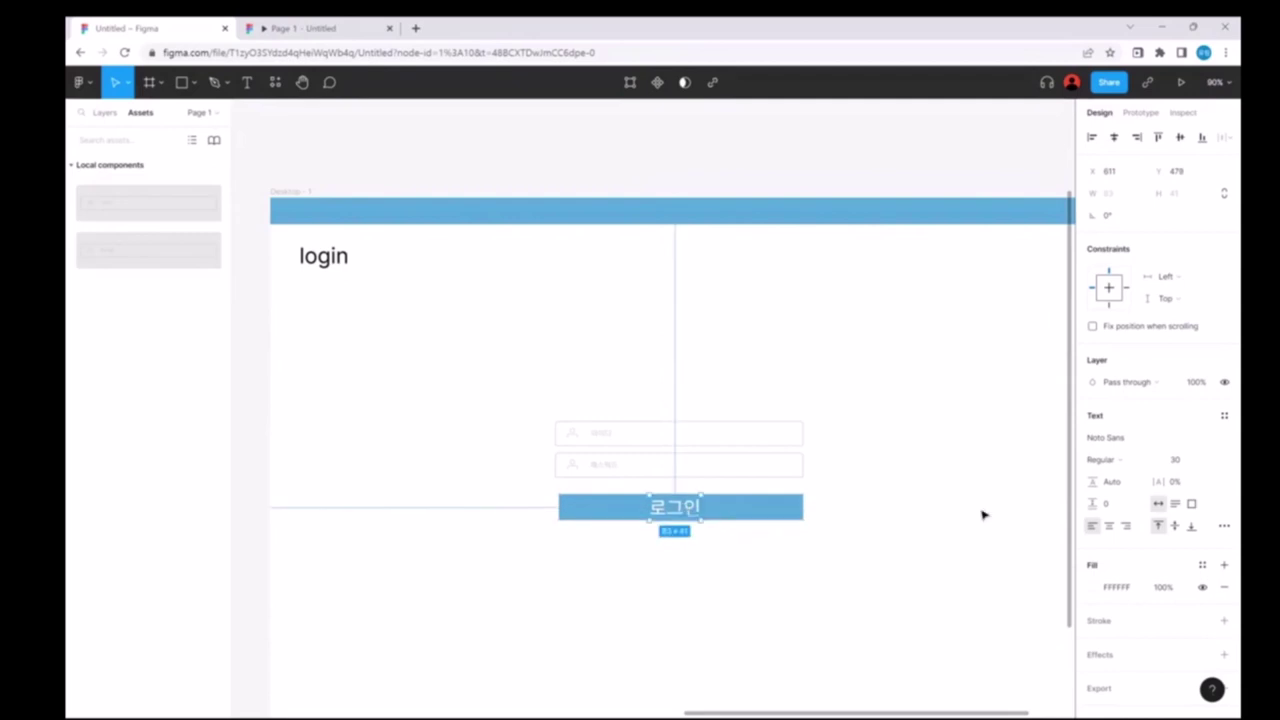
{"action": "scroll", "coordinate": [1147, 610], "scroll_direction": "down", "scroll_amount": 1}
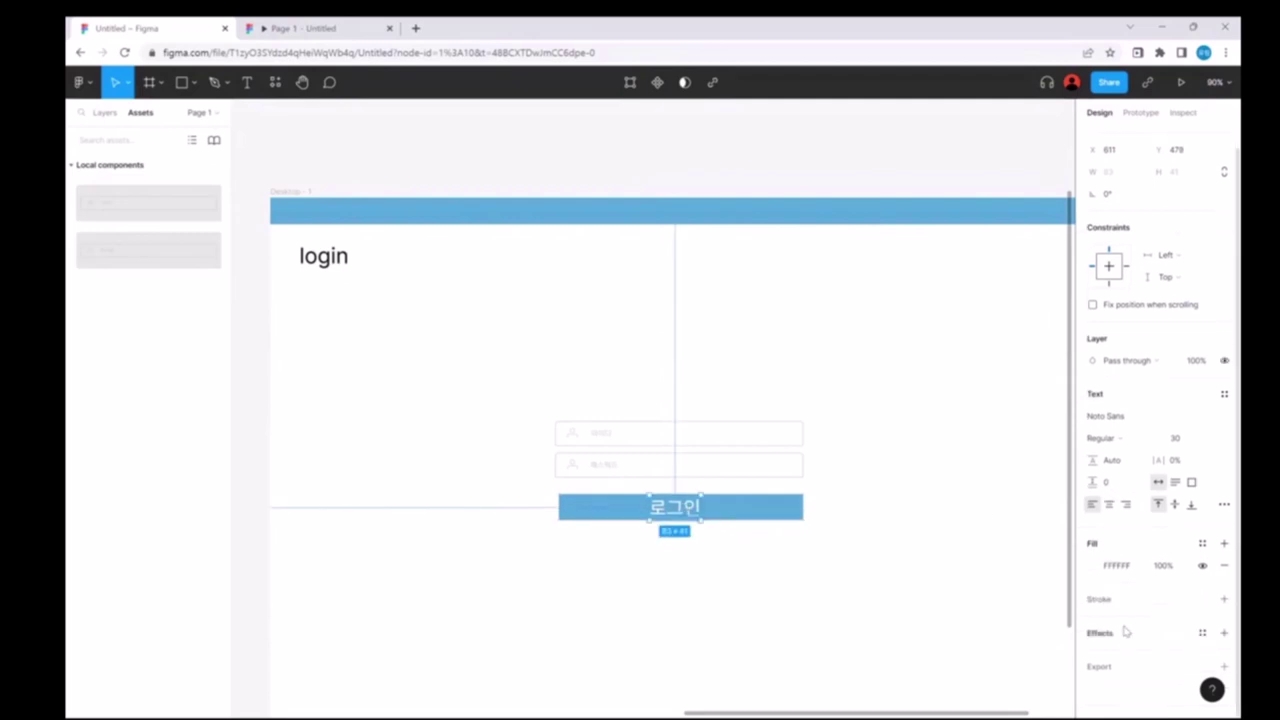
Step: Give the label a drop shadow, font size 25 and an ExtraCondensed weight
{"action": "left_click", "coordinate": [1128, 634]}
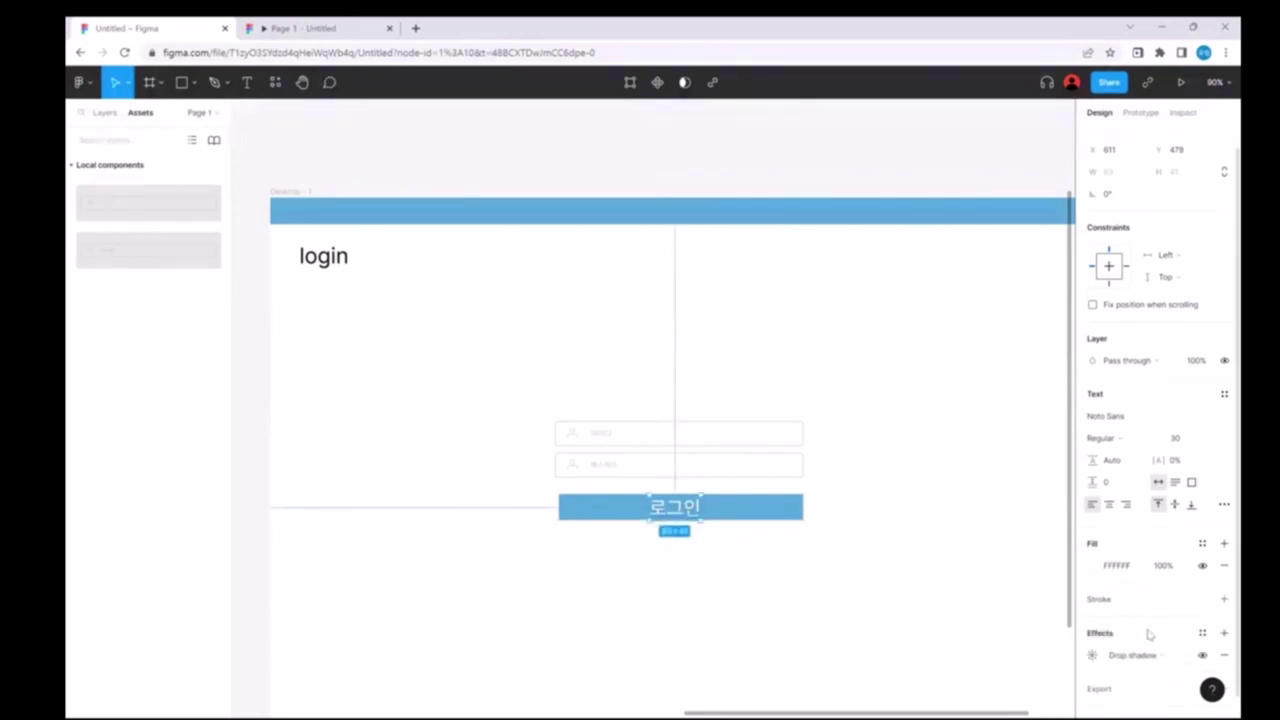
{"action": "scroll", "coordinate": [1200, 415], "scroll_direction": "up", "scroll_amount": 1}
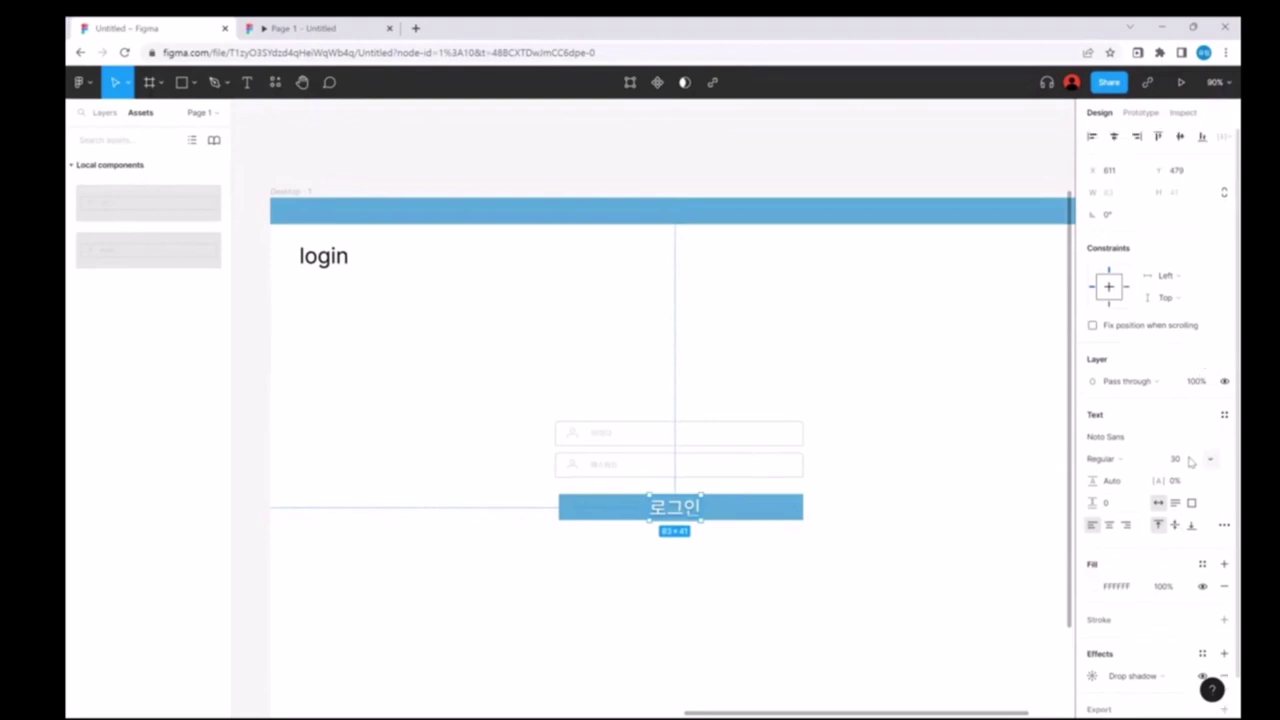
{"action": "left_click", "coordinate": [1190, 460]}
{"action": "type", "text": "25"}
{"action": "key", "text": "Return"}
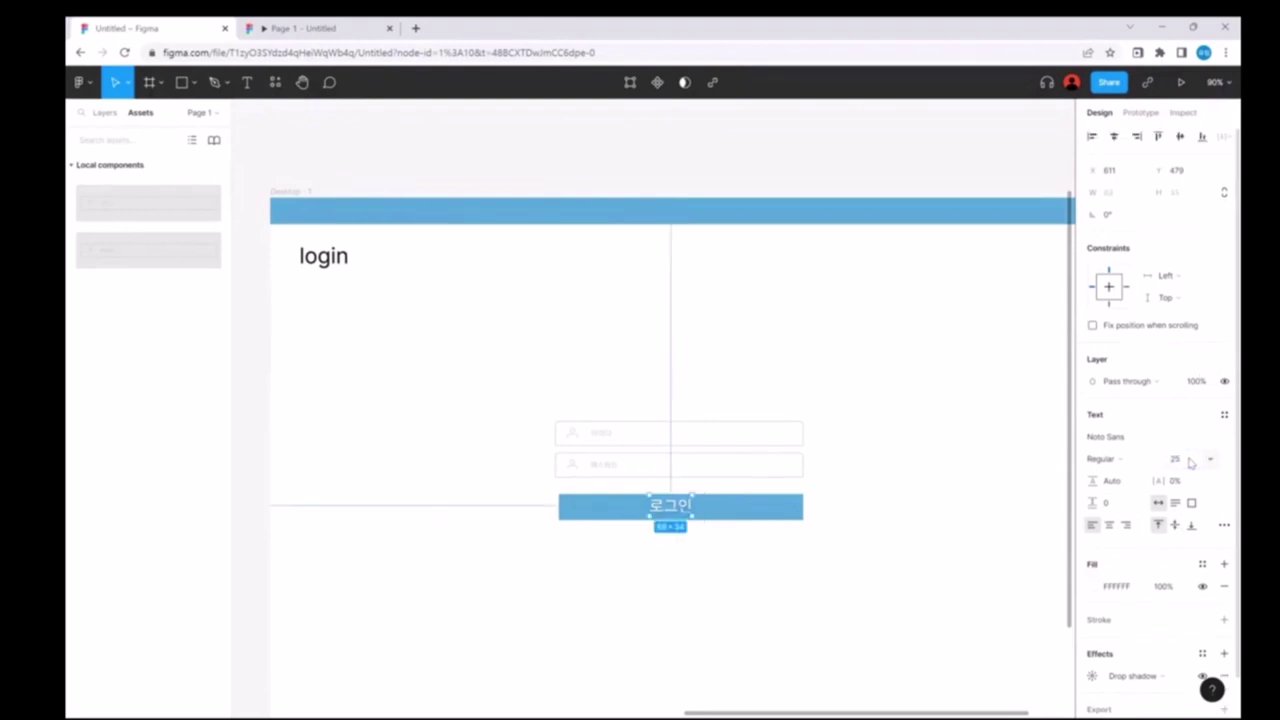
{"action": "left_click", "coordinate": [1117, 458]}
{"action": "scroll", "coordinate": [1131, 263], "scroll_direction": "up", "scroll_amount": 3}
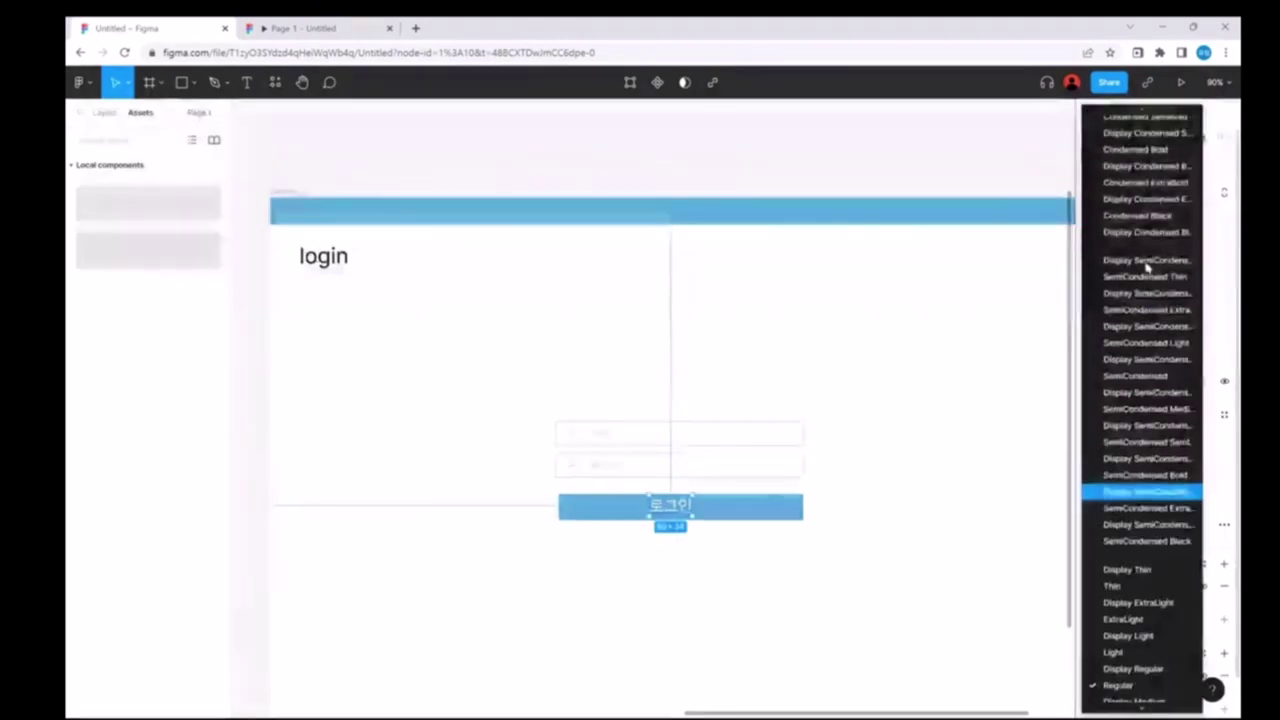
{"action": "scroll", "coordinate": [1143, 390], "scroll_direction": "down", "scroll_amount": 3}
{"action": "scroll", "coordinate": [1143, 380], "scroll_direction": "down", "scroll_amount": 3}
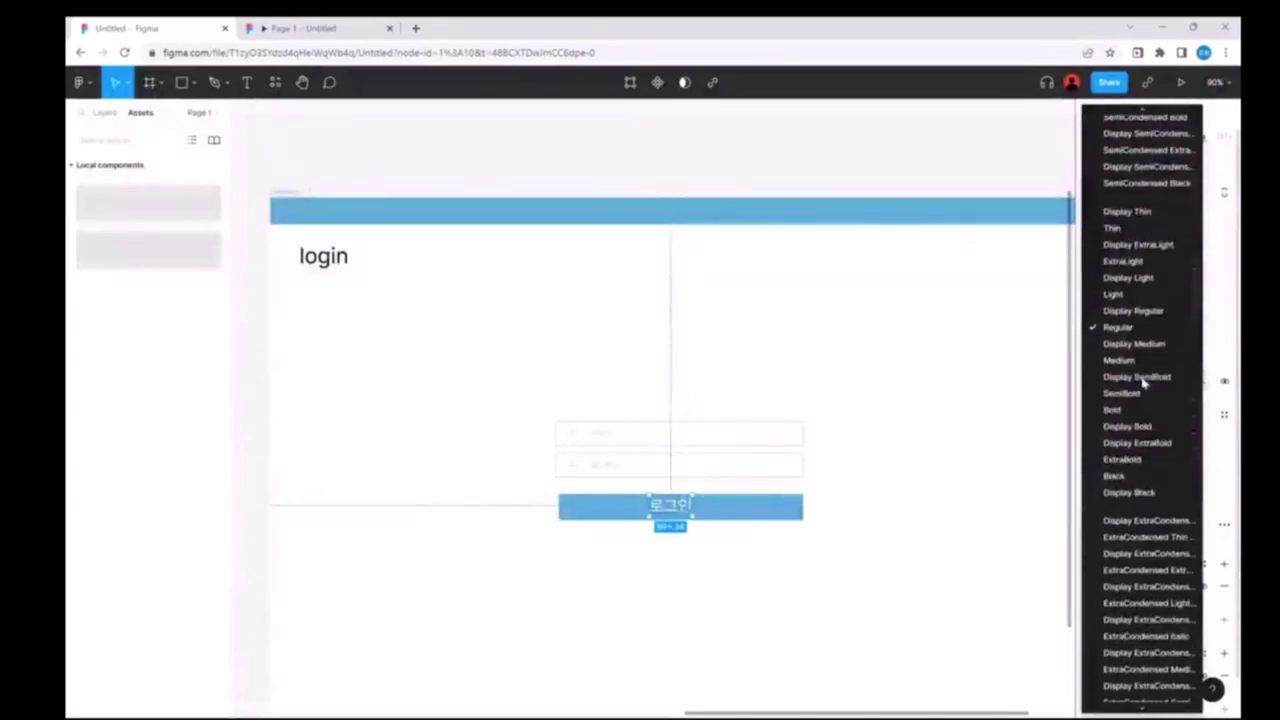
{"action": "left_click", "coordinate": [1150, 576]}
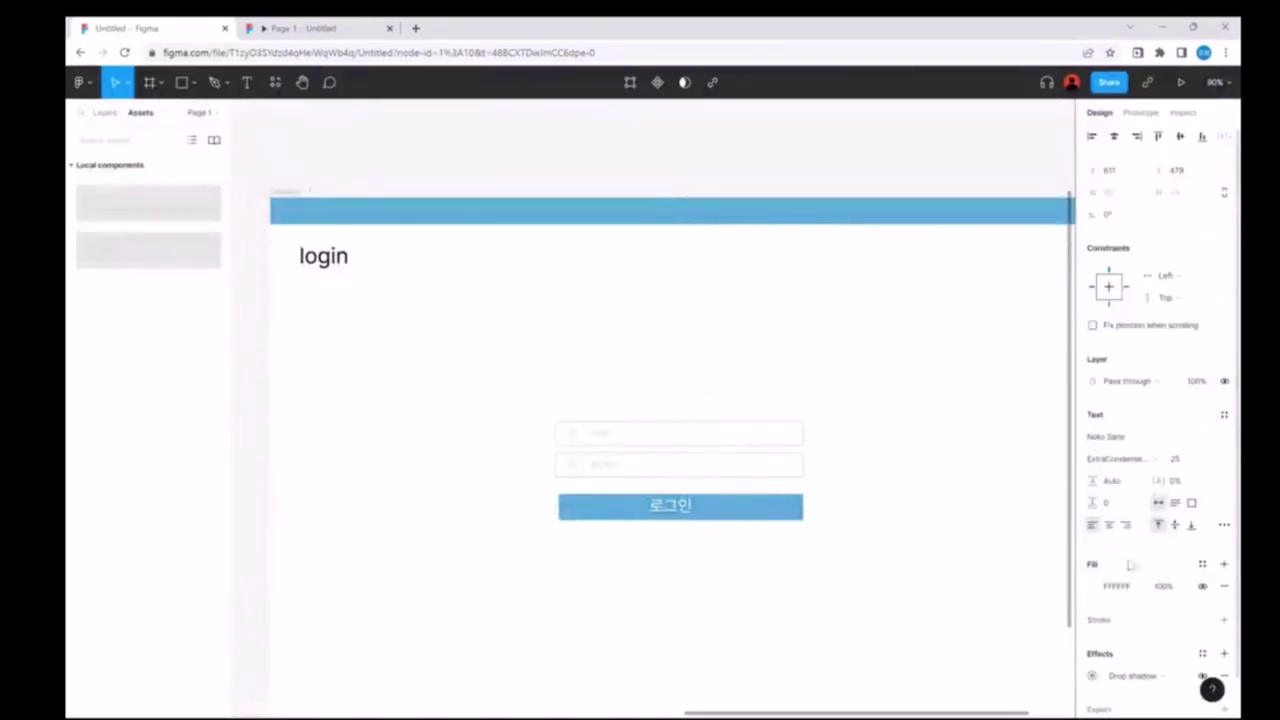
Step: Try another weight, nudge the label right, and delete the 로그인 wording for log in
{"action": "left_click", "coordinate": [1140, 466]}
{"action": "scroll", "coordinate": [1130, 343], "scroll_direction": "up", "scroll_amount": 5}
{"action": "scroll", "coordinate": [1130, 343], "scroll_direction": "up", "scroll_amount": 3}
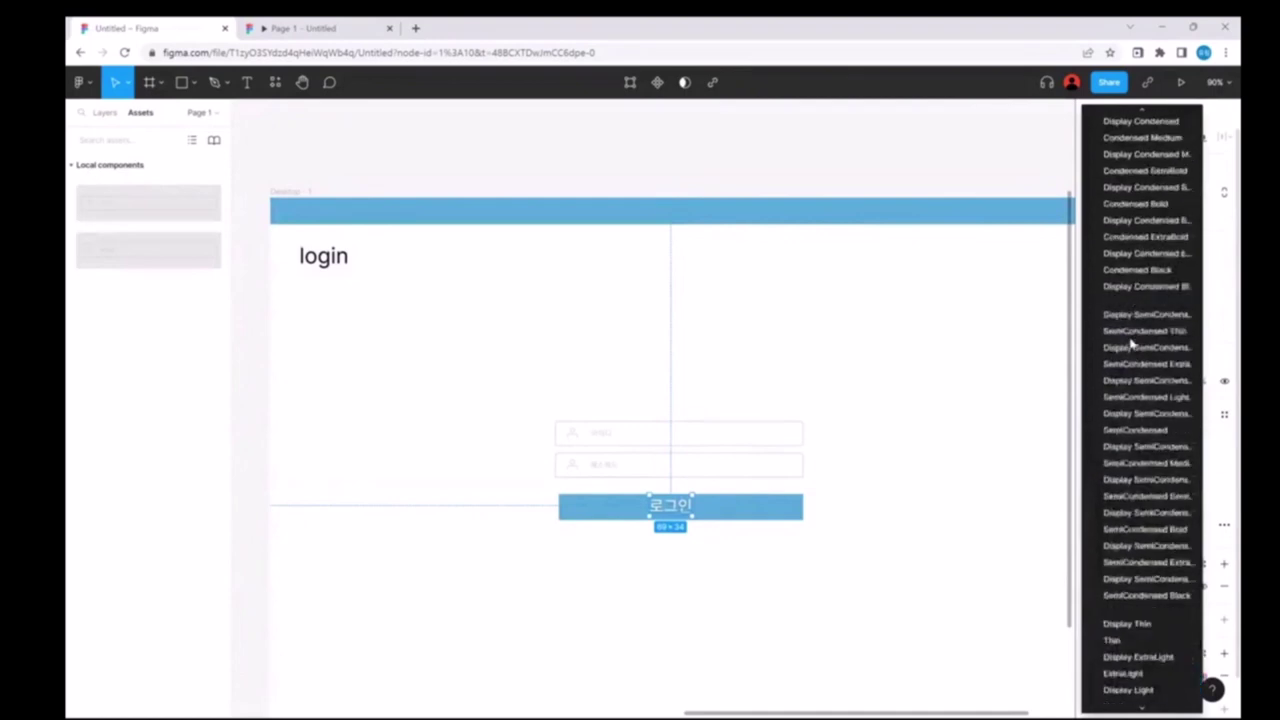
{"action": "scroll", "coordinate": [1130, 343], "scroll_direction": "up", "scroll_amount": 3}
{"action": "left_click", "coordinate": [1148, 254]}
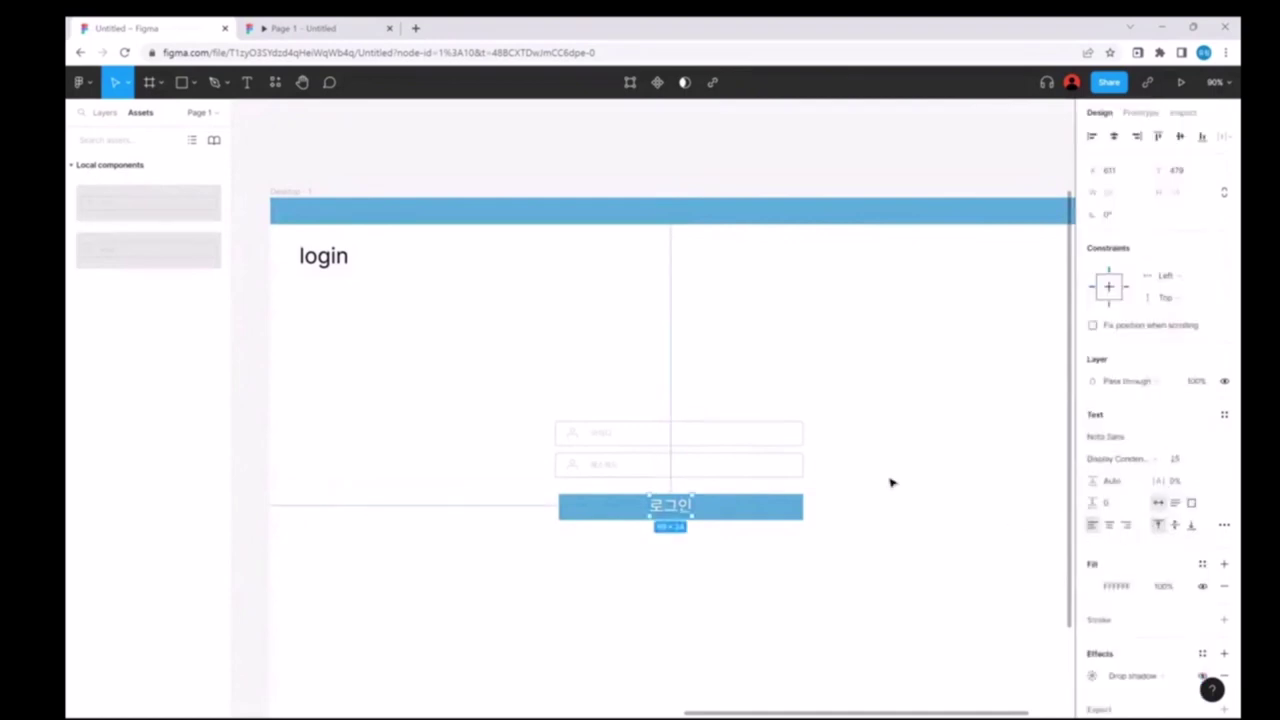
{"action": "left_click", "coordinate": [791, 485]}
{"action": "left_click", "coordinate": [680, 509]}
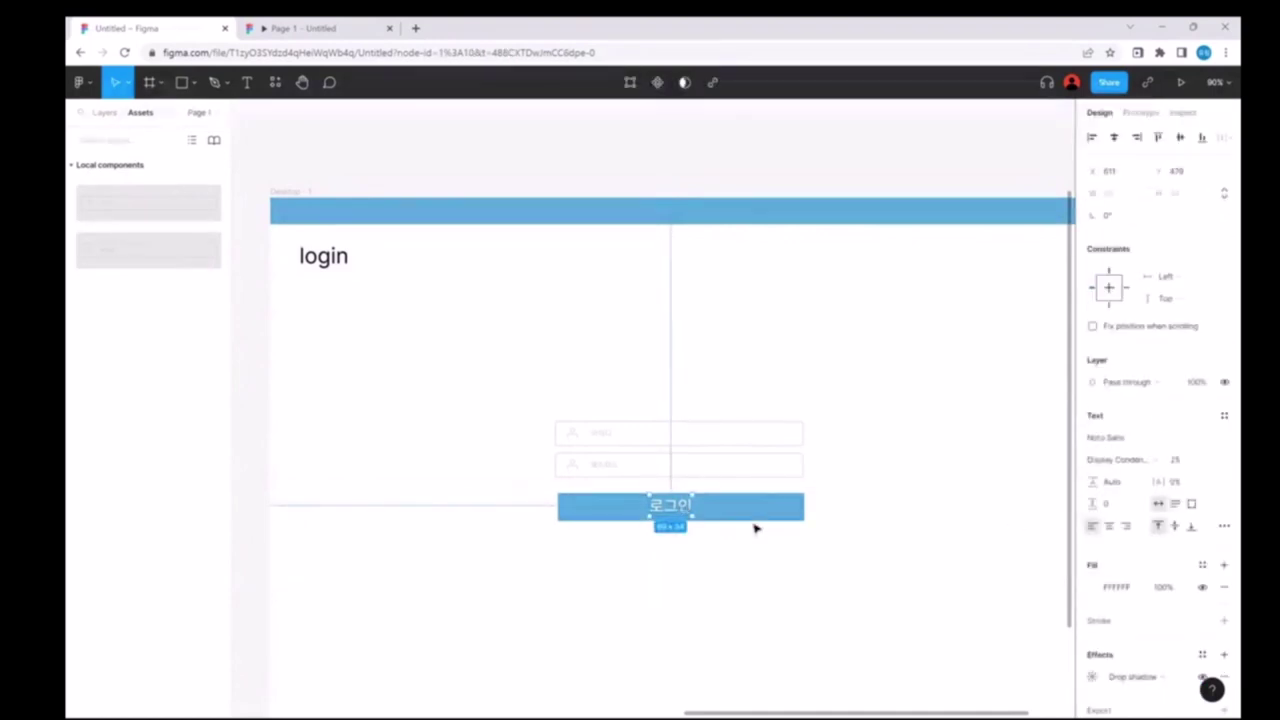
{"action": "key", "text": "shift+Right"}
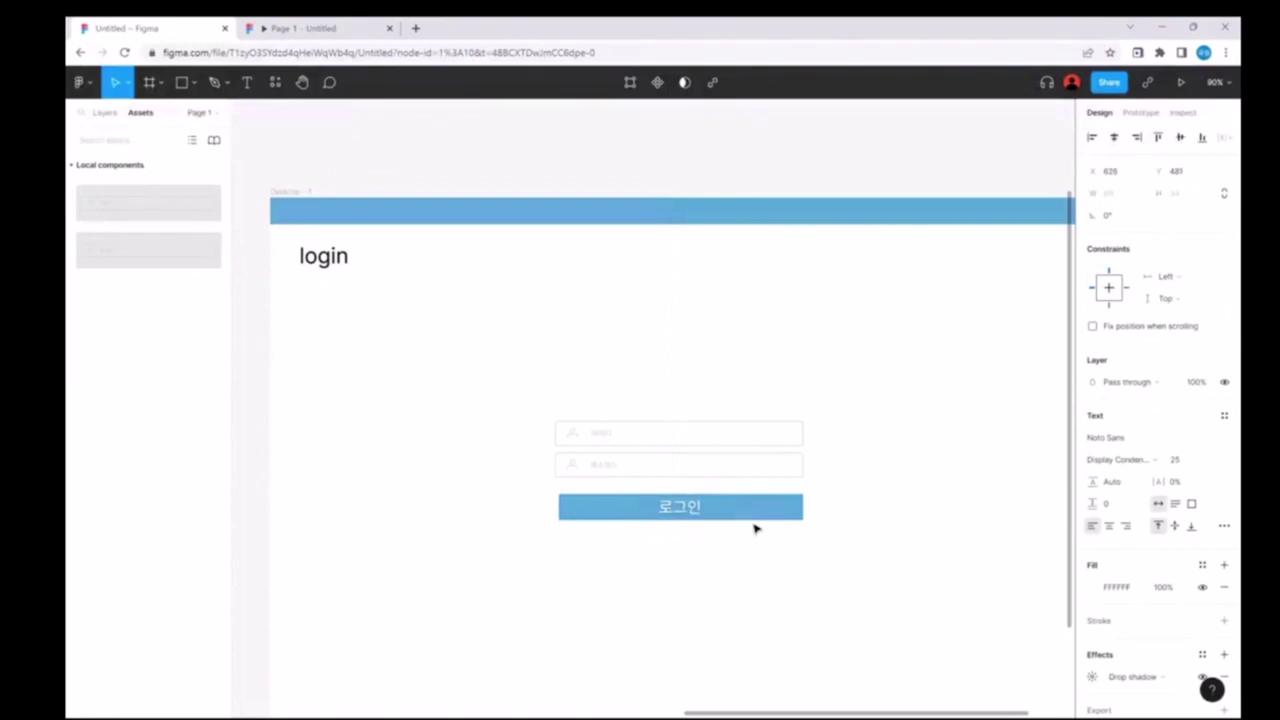
{"action": "left_click", "coordinate": [1142, 460]}
{"action": "left_click", "coordinate": [681, 510]}
{"action": "key", "text": "BackSpace"}
{"action": "key", "text": "BackSpace"}
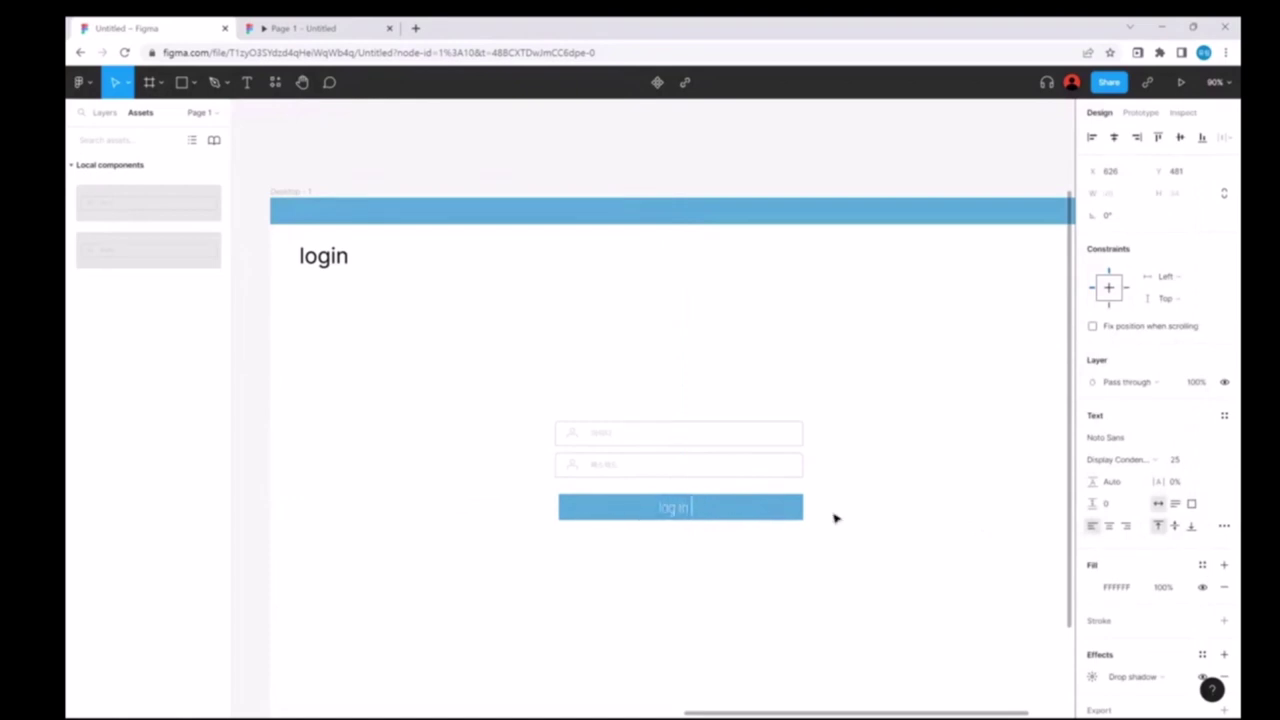
{"action": "type", "text": "log in"}
Step: Set the log in label to an ExtraCondensed weight and the New Tegomin font
{"action": "left_click", "coordinate": [1118, 459]}
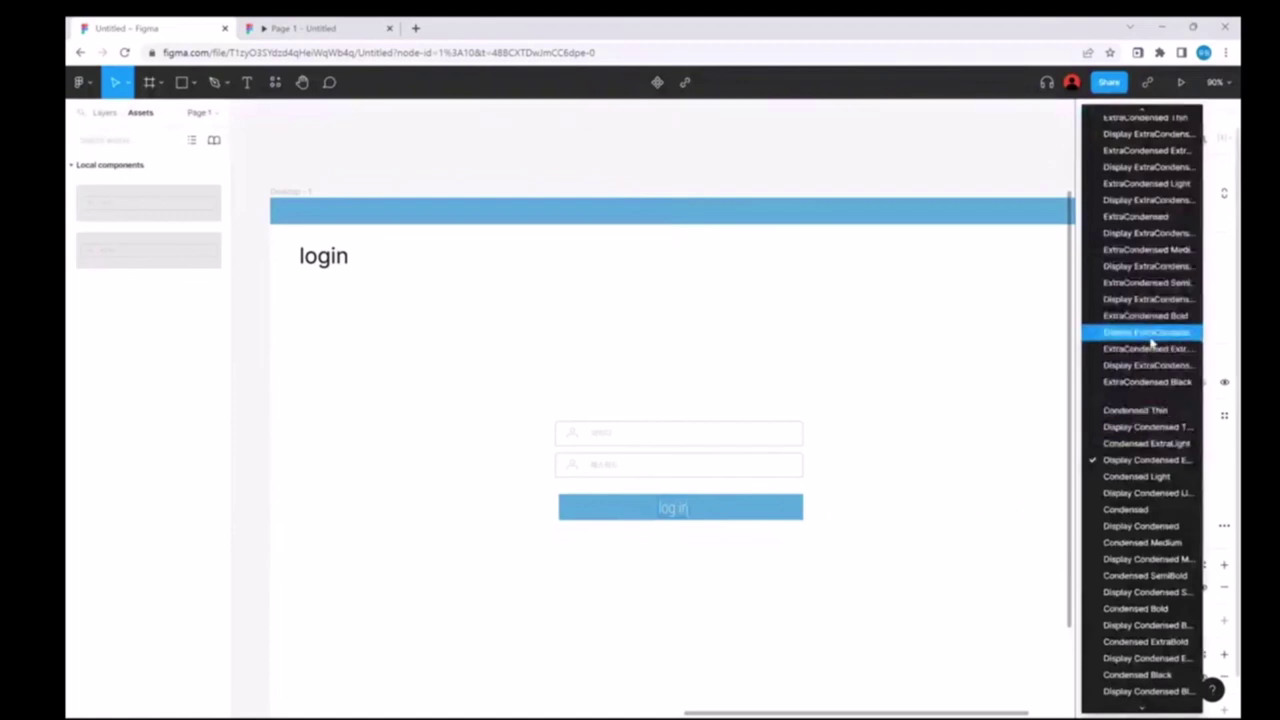
{"action": "left_click", "coordinate": [1150, 343]}
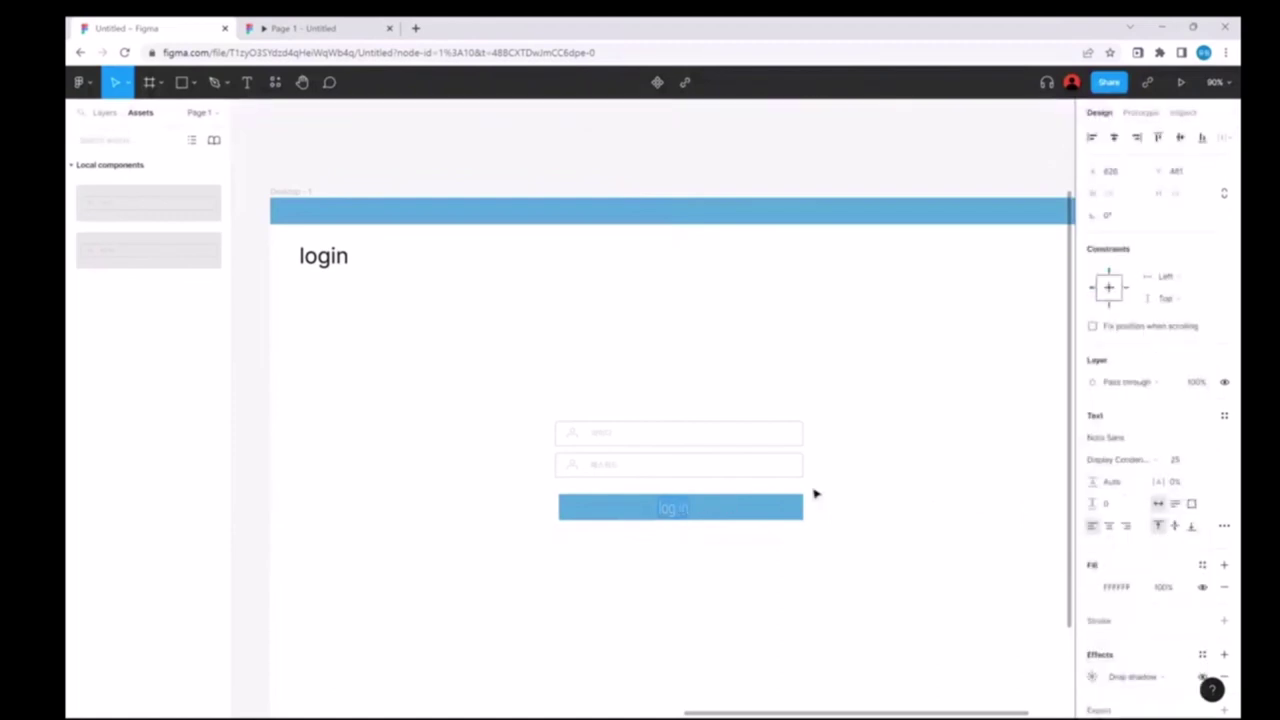
{"action": "left_click", "coordinate": [1119, 460]}
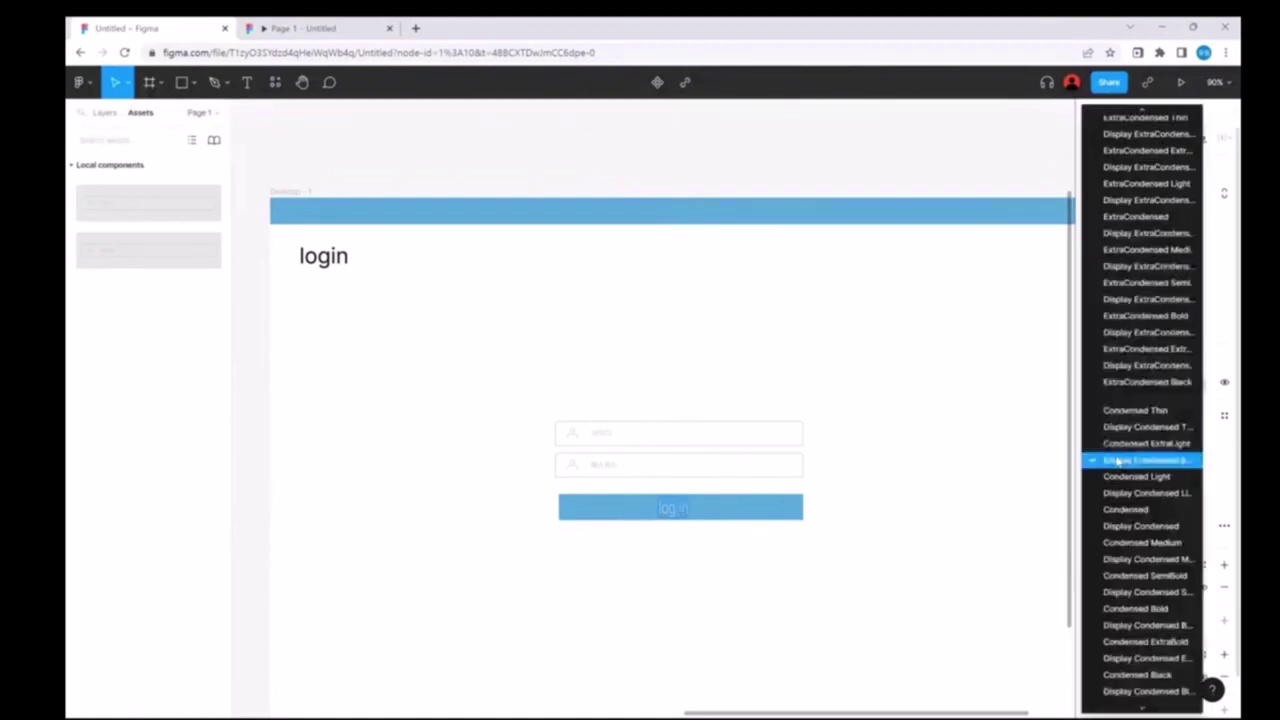
{"action": "left_click", "coordinate": [1134, 350]}
{"action": "left_click", "coordinate": [1118, 440]}
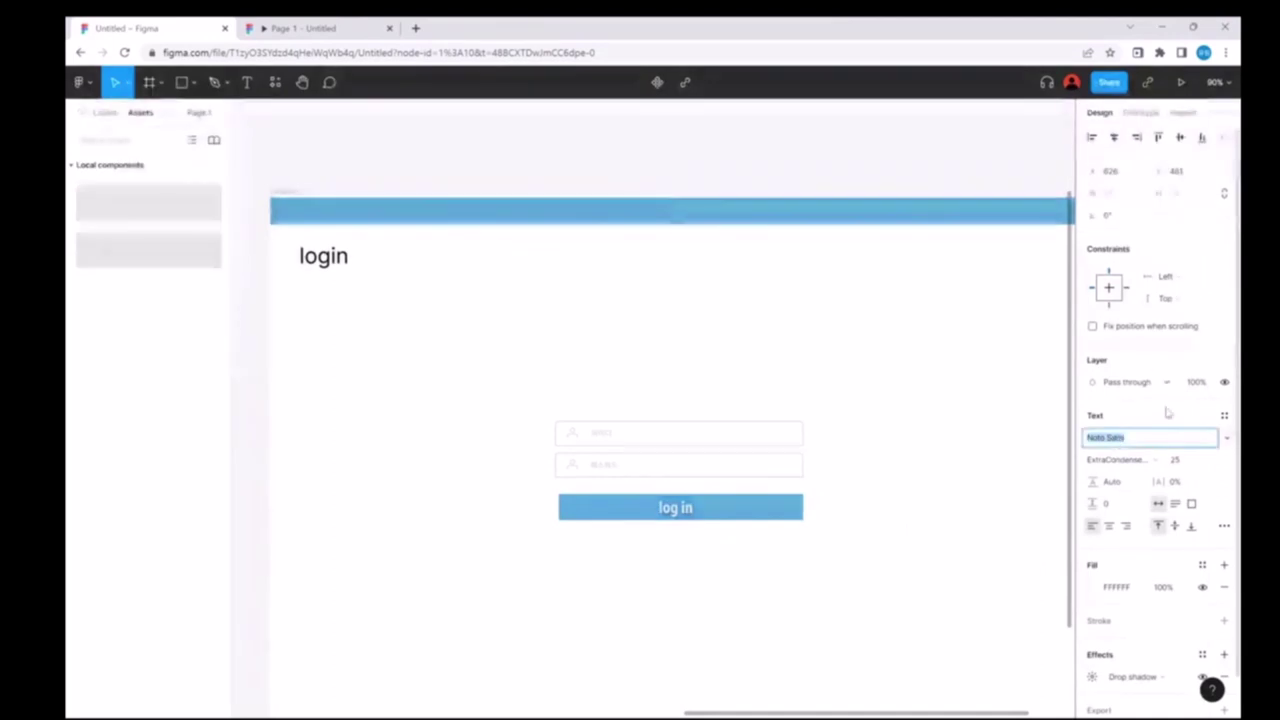
{"action": "left_click", "coordinate": [1226, 437]}
{"action": "left_click", "coordinate": [1150, 290]}
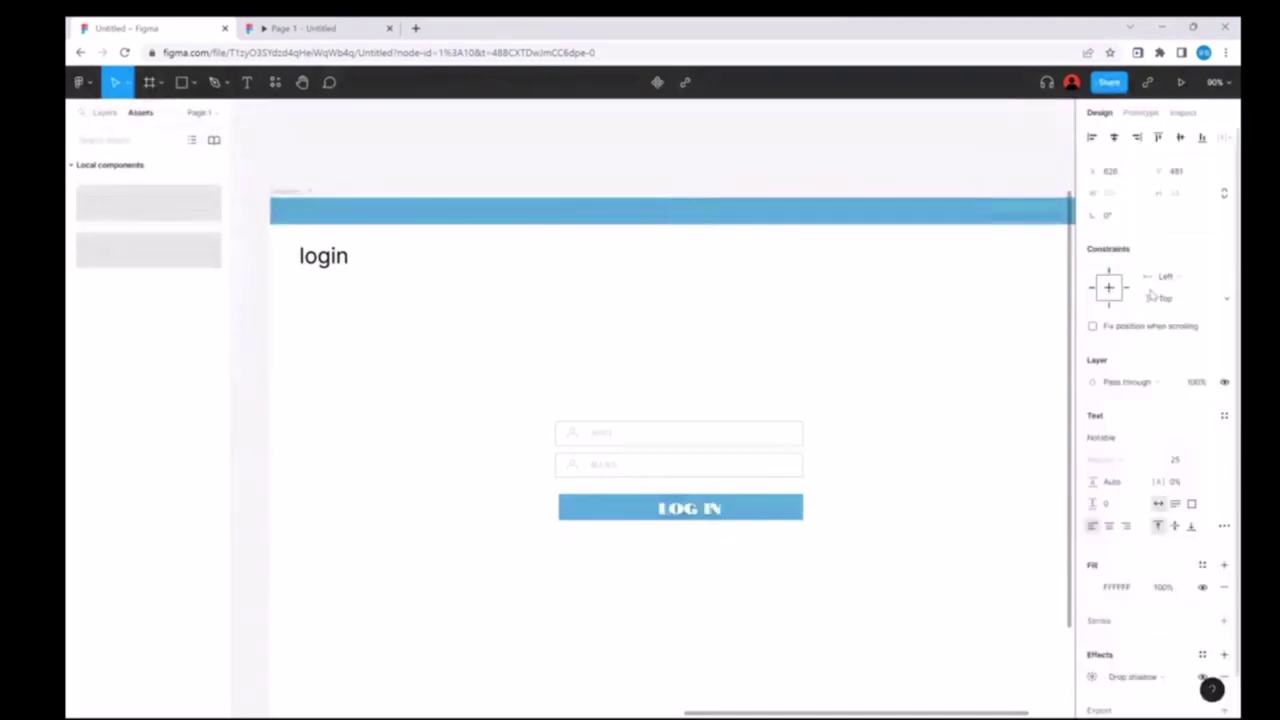
{"action": "left_click", "coordinate": [1221, 430]}
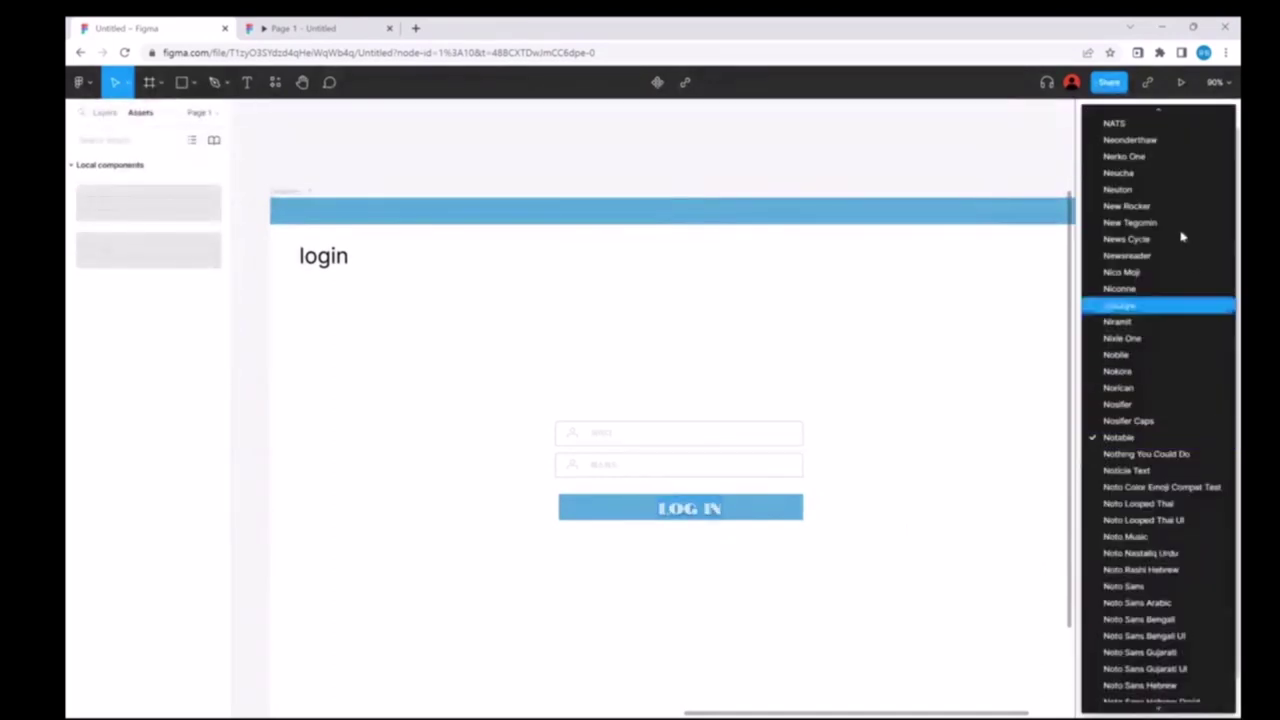
{"action": "left_click", "coordinate": [1178, 220]}
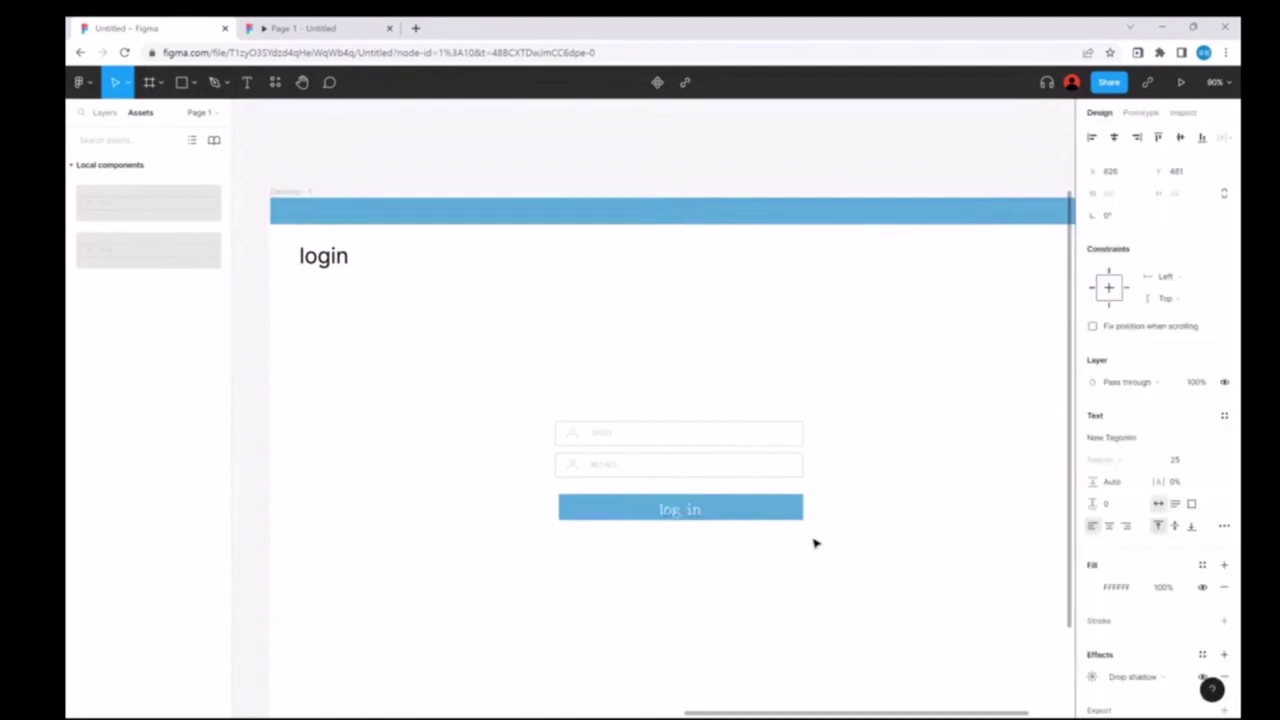
Step: Re-centre the log in label on the button and select the button and label together
{"action": "left_click", "coordinate": [717, 559]}
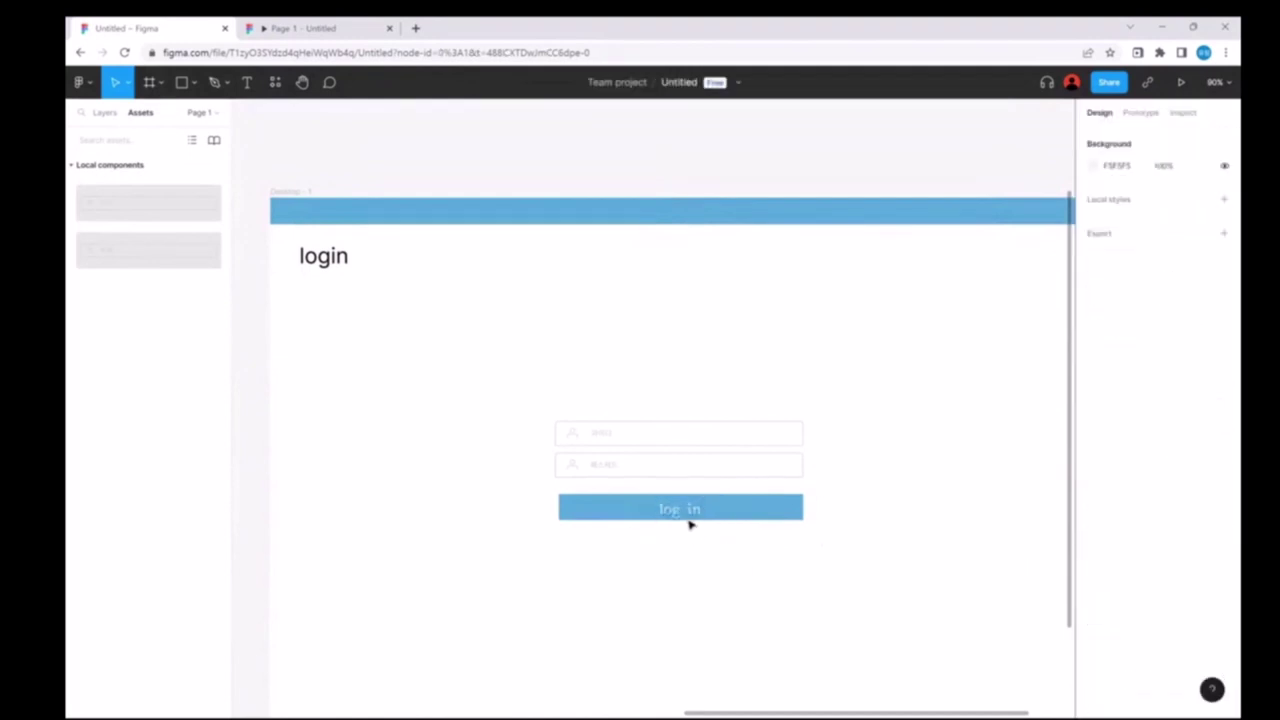
{"action": "left_click_drag", "start_coordinate": [689, 516], "coordinate": [684, 513]}
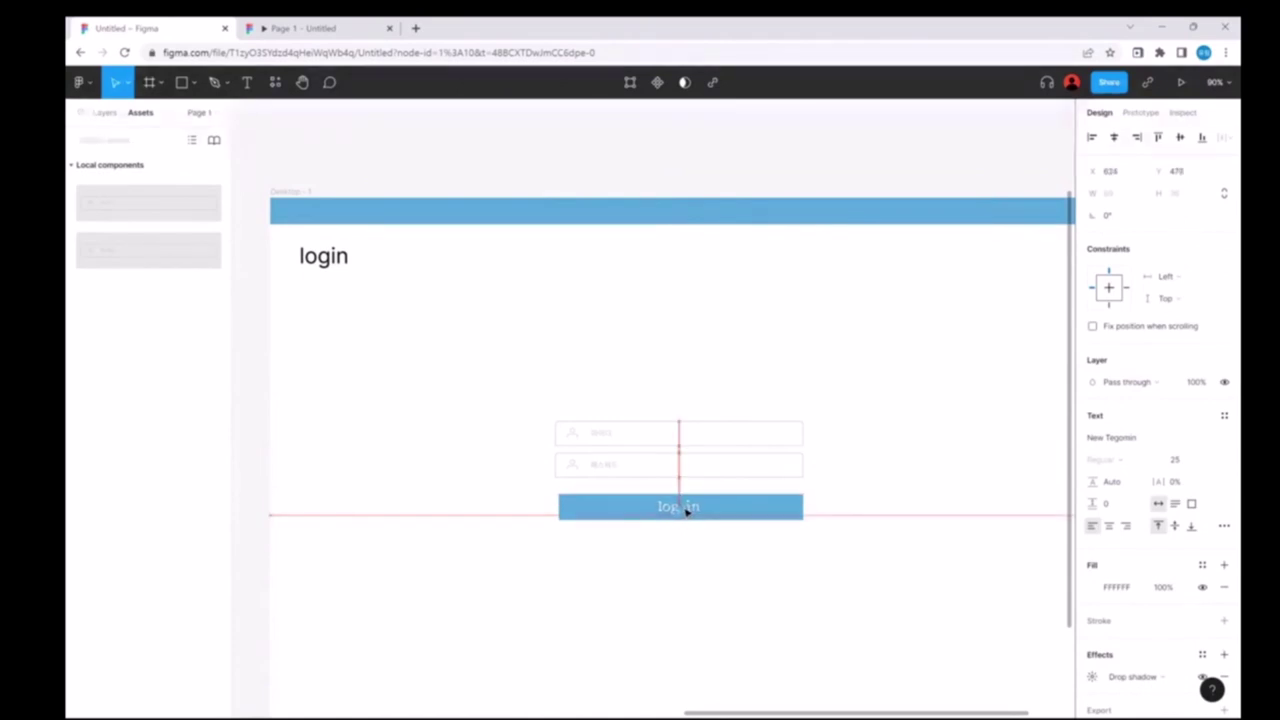
{"action": "left_click_drag", "start_coordinate": [683, 513], "coordinate": [689, 509]}
{"action": "left_click", "coordinate": [731, 574]}
{"action": "left_click_drag", "start_coordinate": [862, 546], "coordinate": [530, 492]}
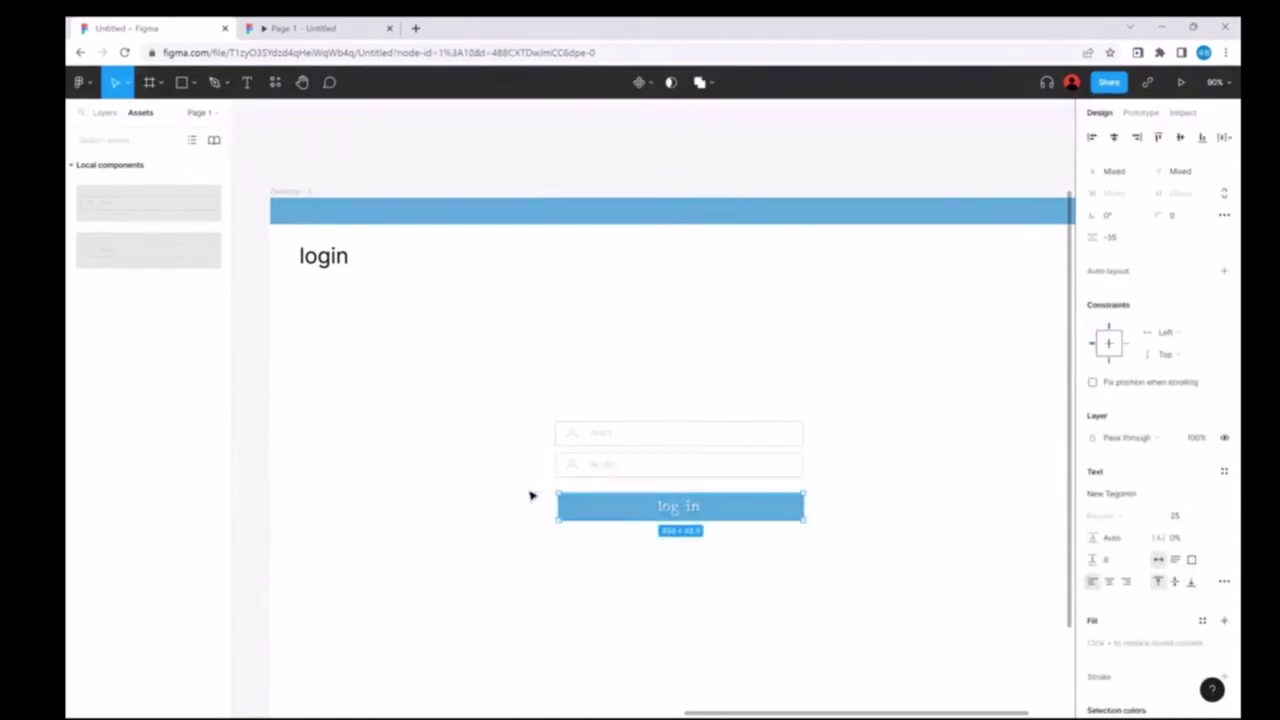
Step: Turn the log in button into a component and rename its layer loginbtn
{"action": "left_click", "coordinate": [640, 83]}
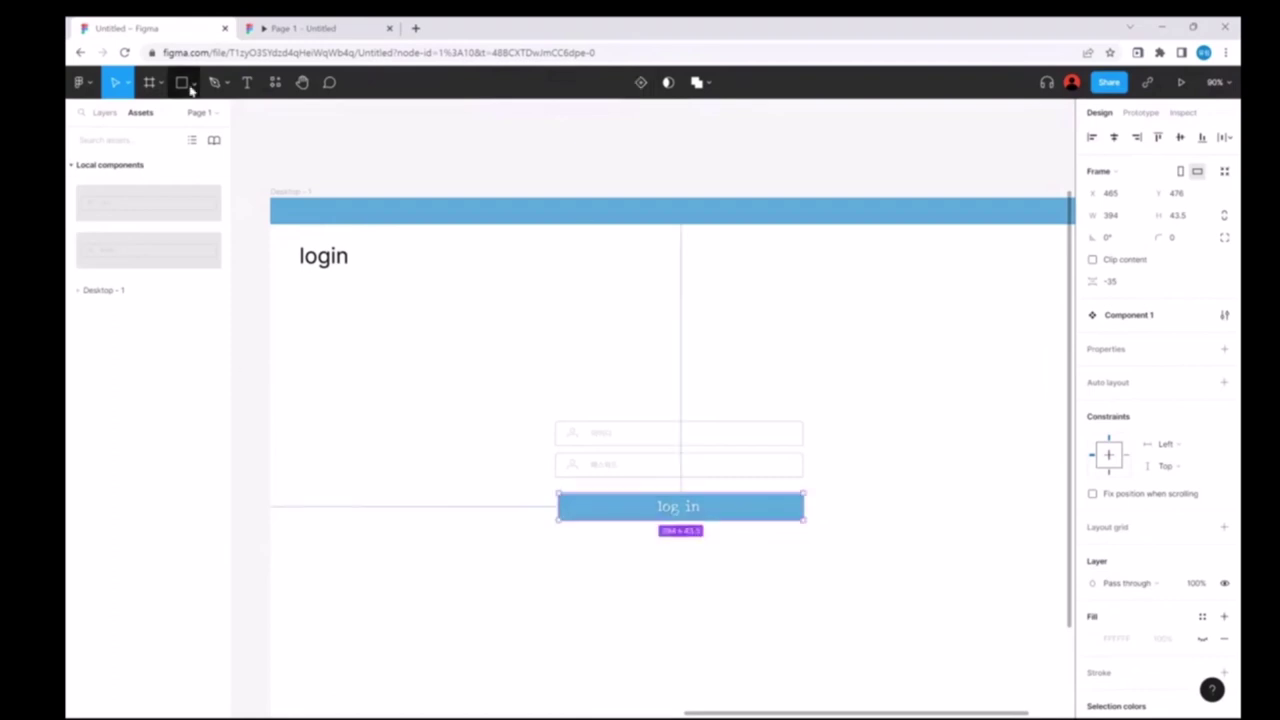
{"action": "left_click", "coordinate": [104, 112]}
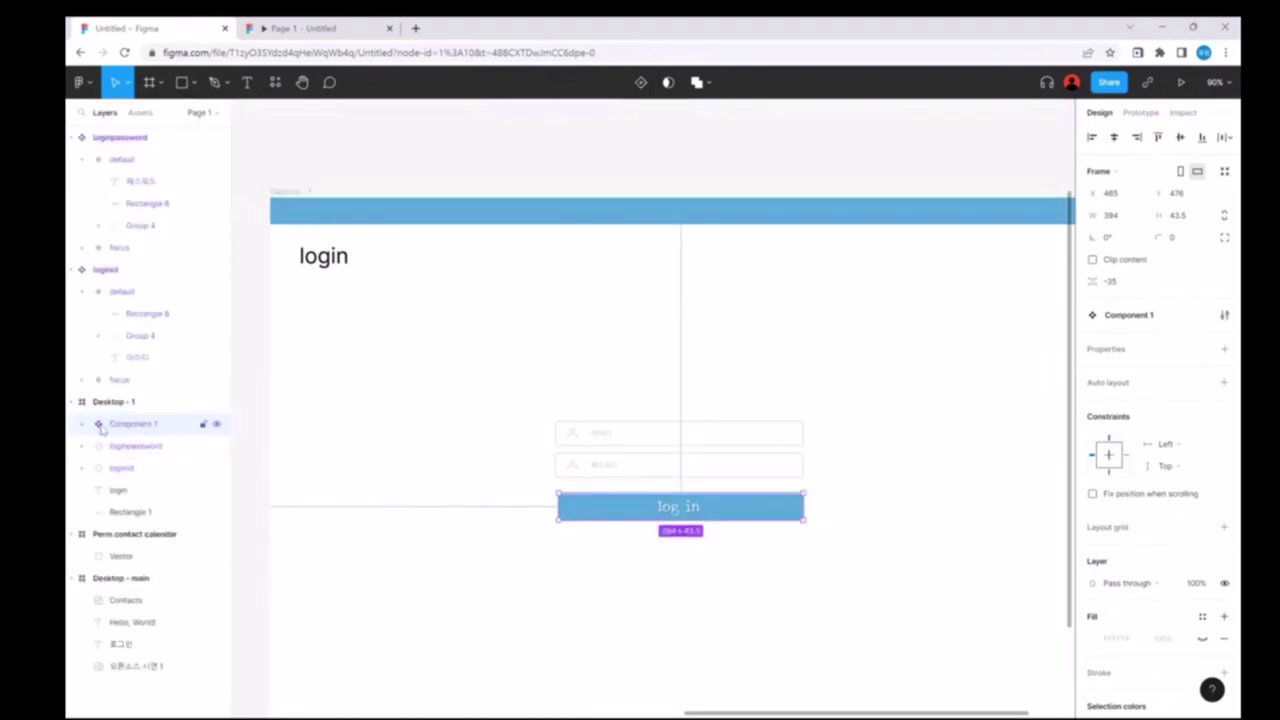
{"action": "double_click", "coordinate": [156, 432]}
{"action": "key", "text": "BackSpace"}
{"action": "type", "text": "loginbtn"}
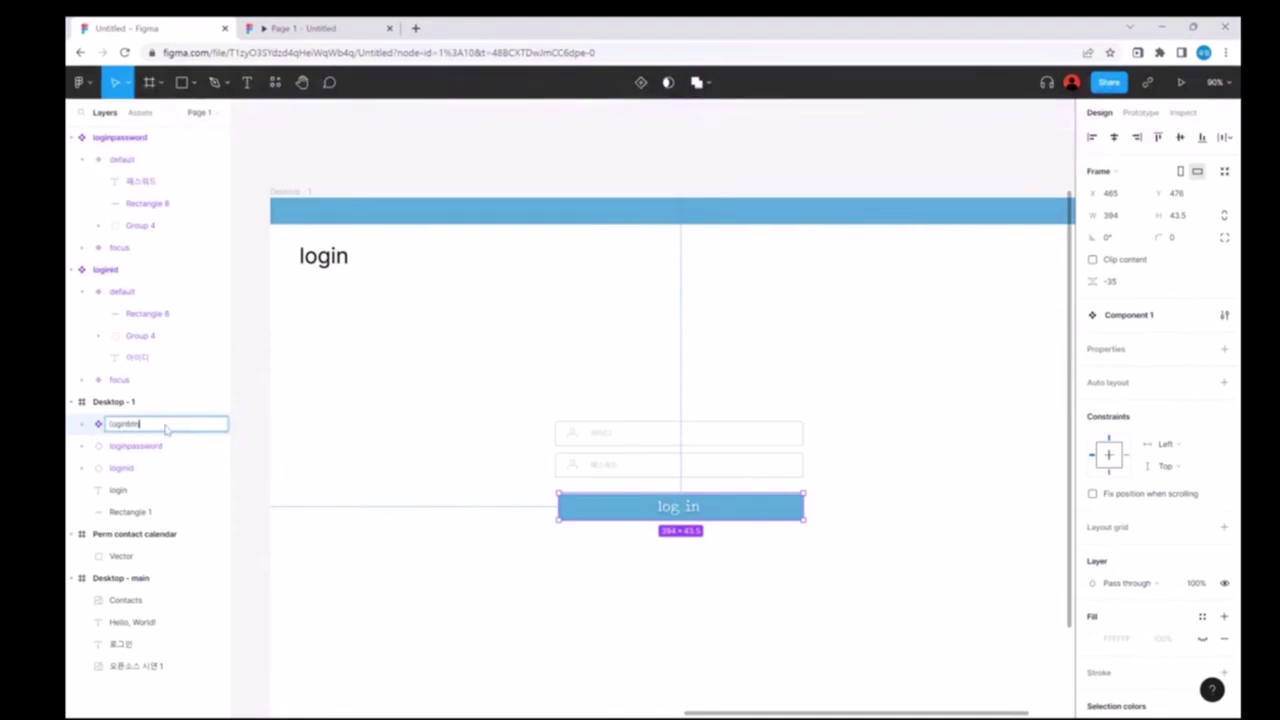
{"action": "key", "text": "Return"}
{"action": "left_click", "coordinate": [700, 578]}
Step: Select the log in button, then choose the Frame tool and show the desktop size presets
{"action": "scroll", "coordinate": [700, 578], "scroll_direction": "down", "scroll_amount": 2}
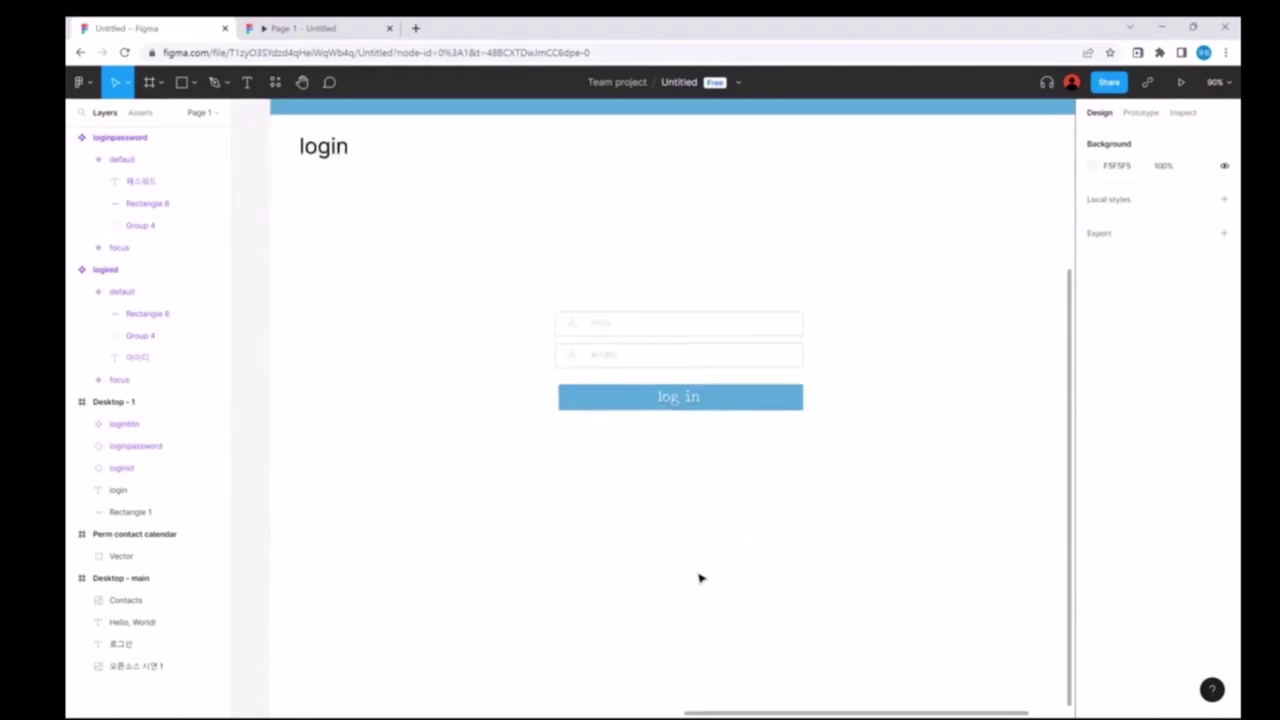
{"action": "scroll", "coordinate": [700, 578], "scroll_direction": "up", "scroll_amount": 1}
{"action": "left_click", "coordinate": [694, 451]}
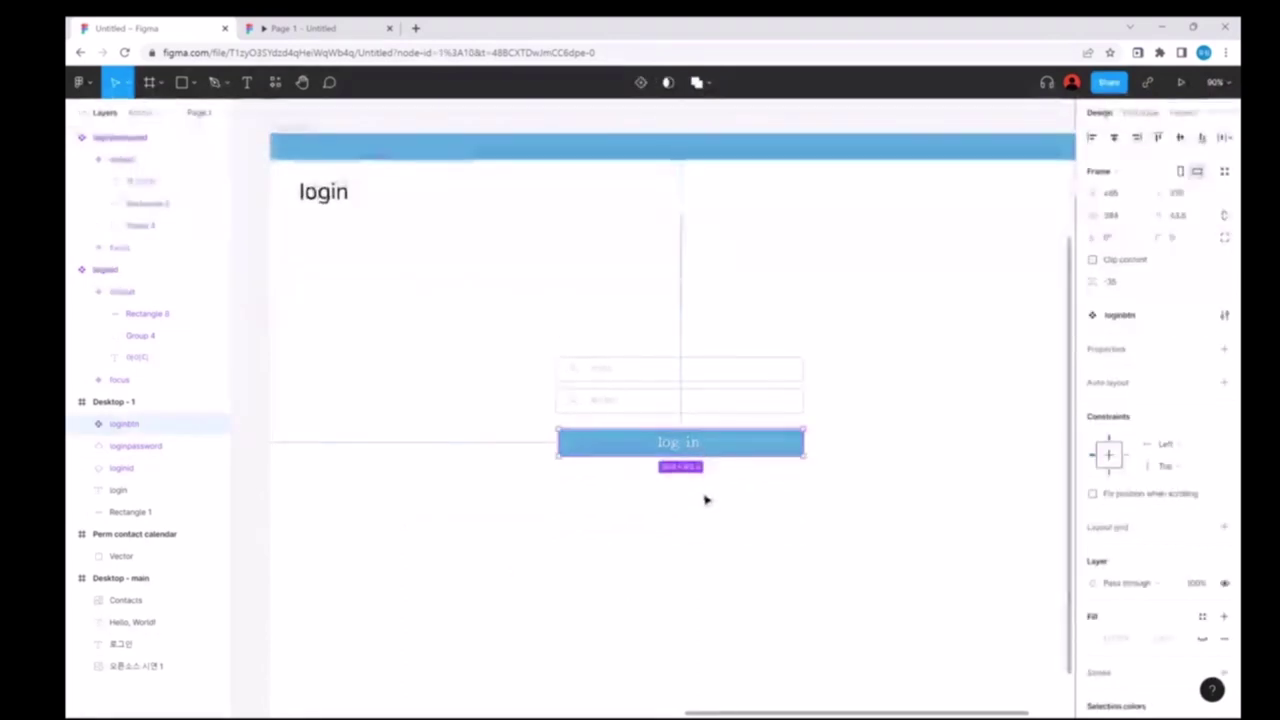
{"action": "scroll", "coordinate": [705, 499], "scroll_direction": "up", "scroll_amount": 2}
{"action": "scroll", "coordinate": [730, 501], "scroll_direction": "down", "scroll_amount": 1}
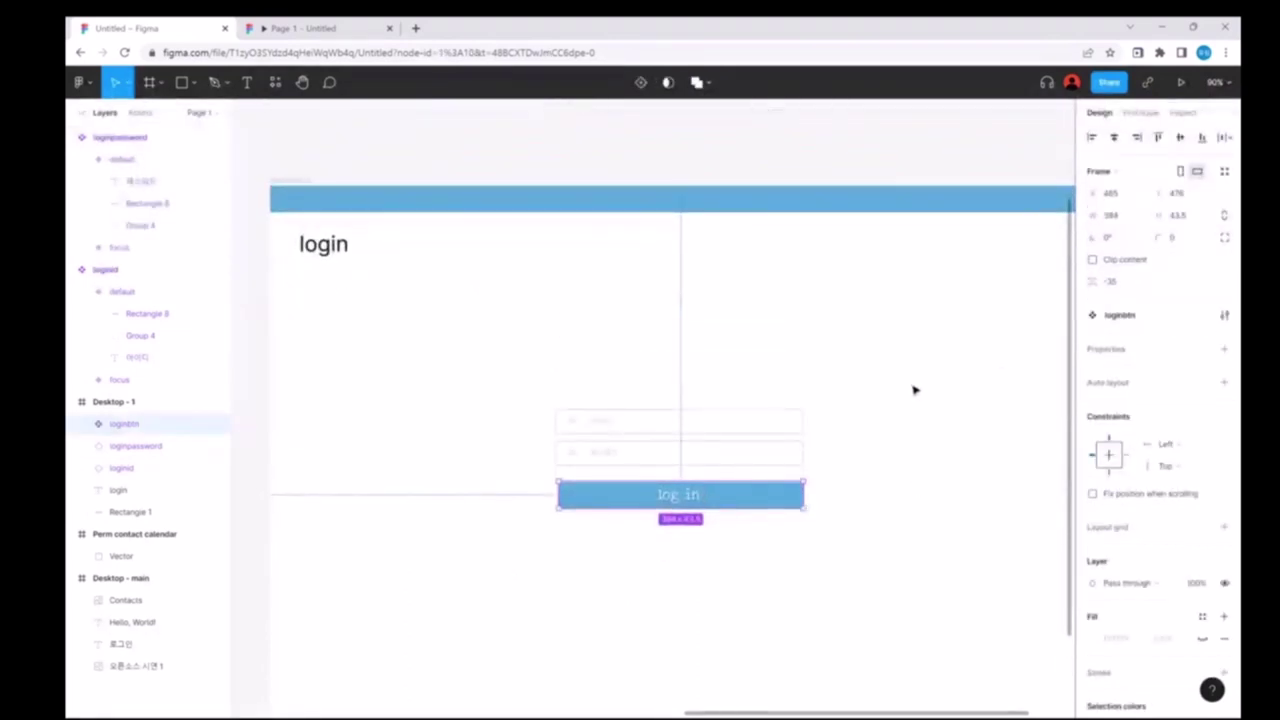
{"action": "scroll", "coordinate": [950, 335], "scroll_direction": "down", "scroll_amount": 1}
{"action": "scroll", "coordinate": [818, 316], "scroll_direction": "down", "scroll_amount": 4}
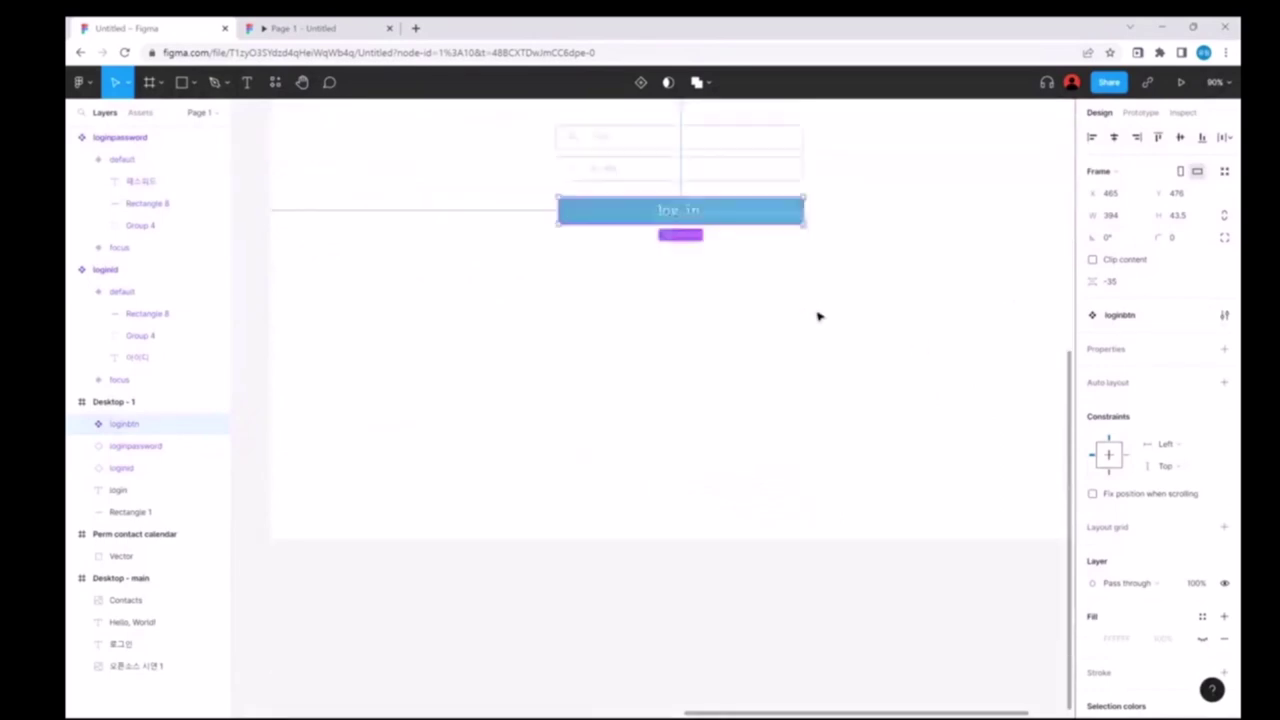
{"action": "scroll", "coordinate": [815, 350], "scroll_direction": "down", "scroll_amount": 5}
{"action": "left_click", "coordinate": [800, 437]}
{"action": "left_click", "coordinate": [150, 82]}
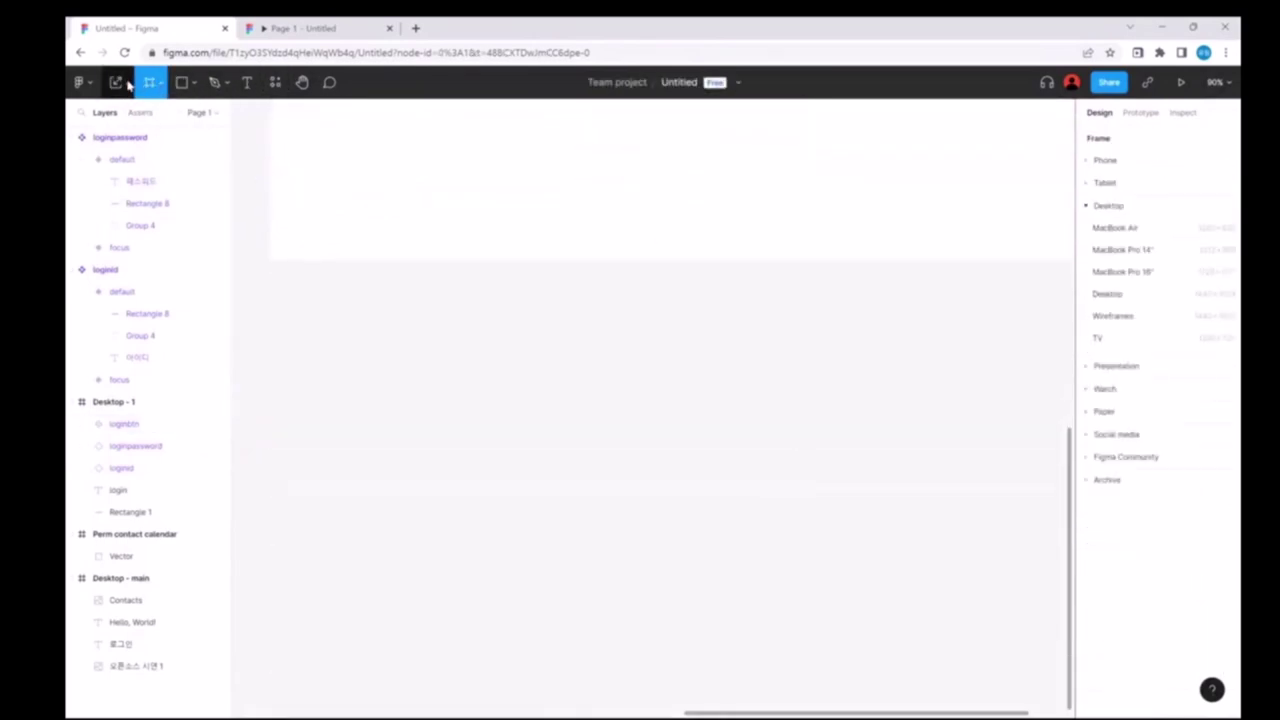
Step: Add a new desktop-size frame, Desktop - 2
{"action": "left_click", "coordinate": [160, 82]}
{"action": "left_click", "coordinate": [140, 116]}
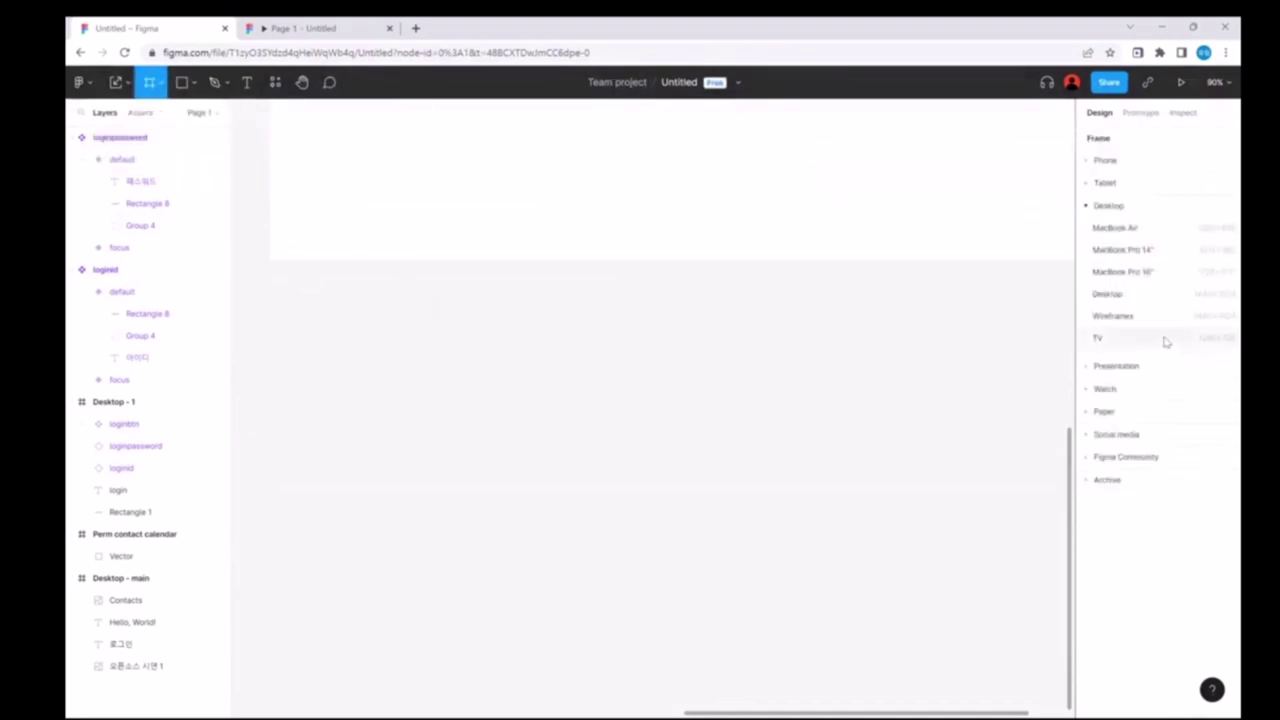
{"action": "left_click", "coordinate": [1145, 300]}
{"action": "scroll", "coordinate": [968, 381], "scroll_direction": "up", "scroll_amount": 3}
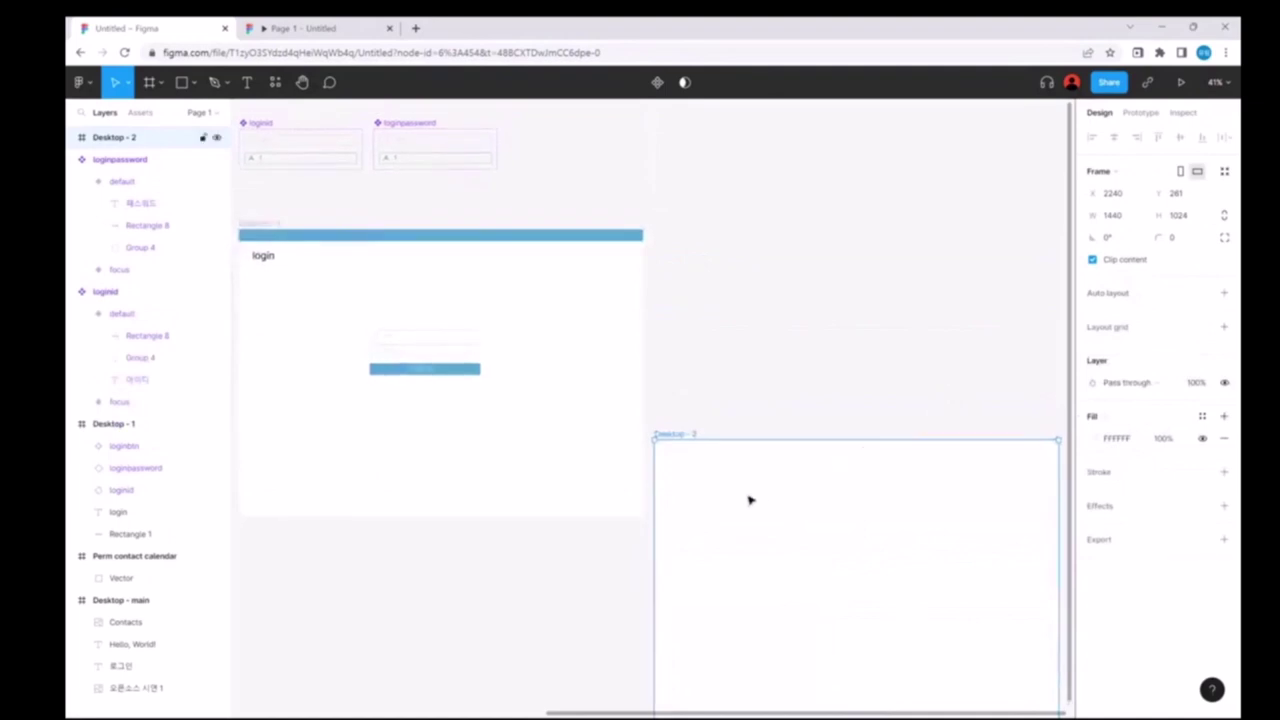
{"action": "scroll", "coordinate": [760, 500], "scroll_direction": "down", "scroll_amount": 1}
{"action": "scroll", "coordinate": [840, 486], "scroll_direction": "down", "scroll_amount": 2}
{"action": "scroll", "coordinate": [840, 486], "scroll_direction": "right", "scroll_amount": 2}
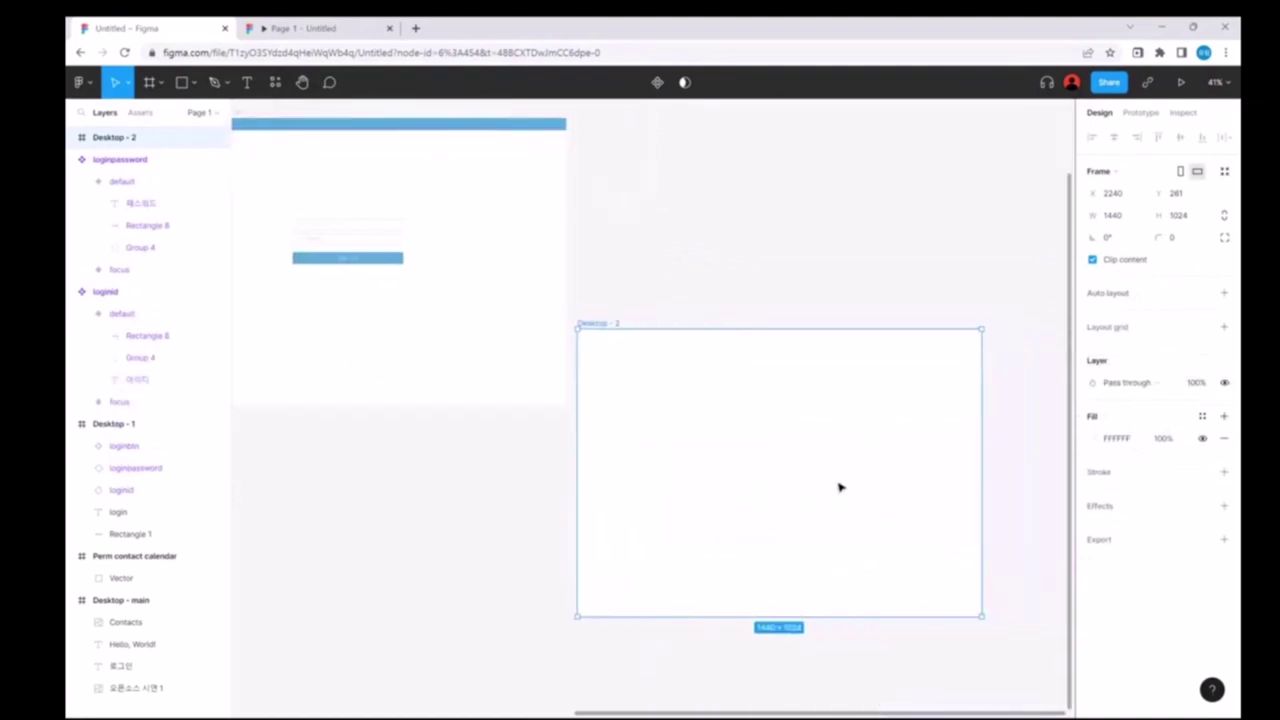
{"action": "scroll", "coordinate": [823, 480], "scroll_direction": "right", "scroll_amount": 1}
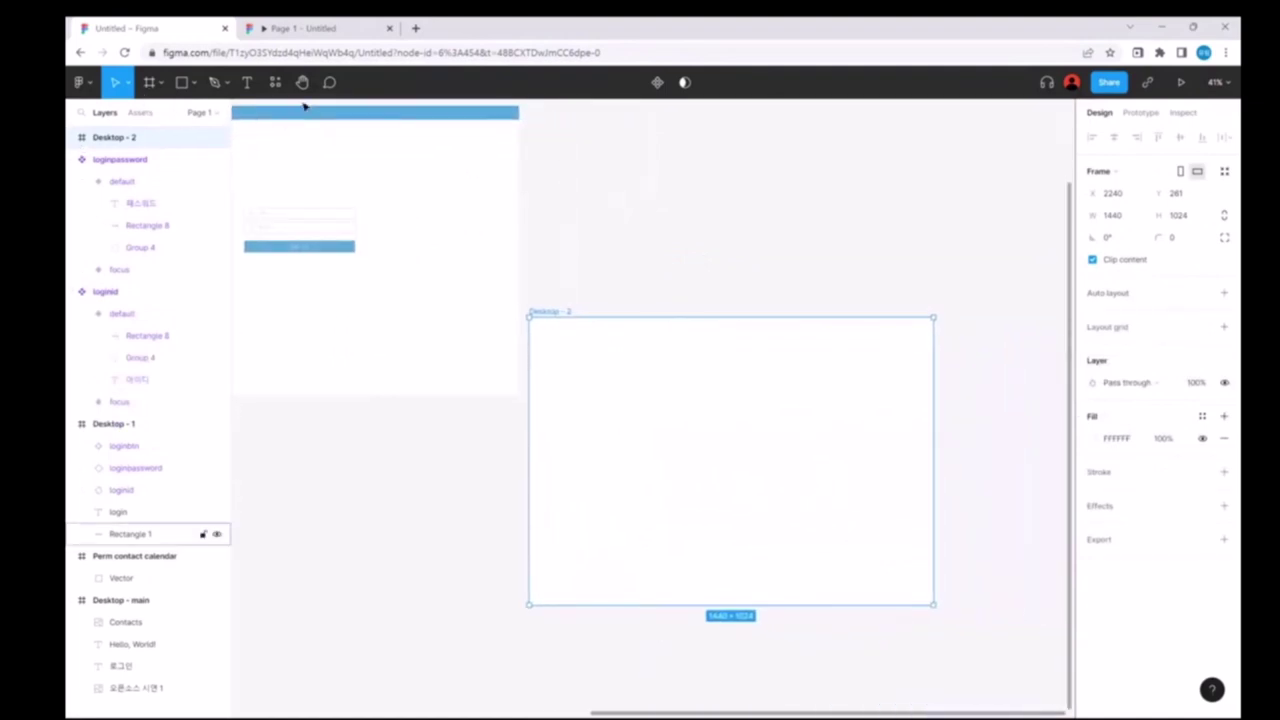
Step: Add a WELCOME! heading at font size 50, centred in Desktop - 2
{"action": "key", "text": "t"}
{"action": "left_click", "coordinate": [635, 438]}
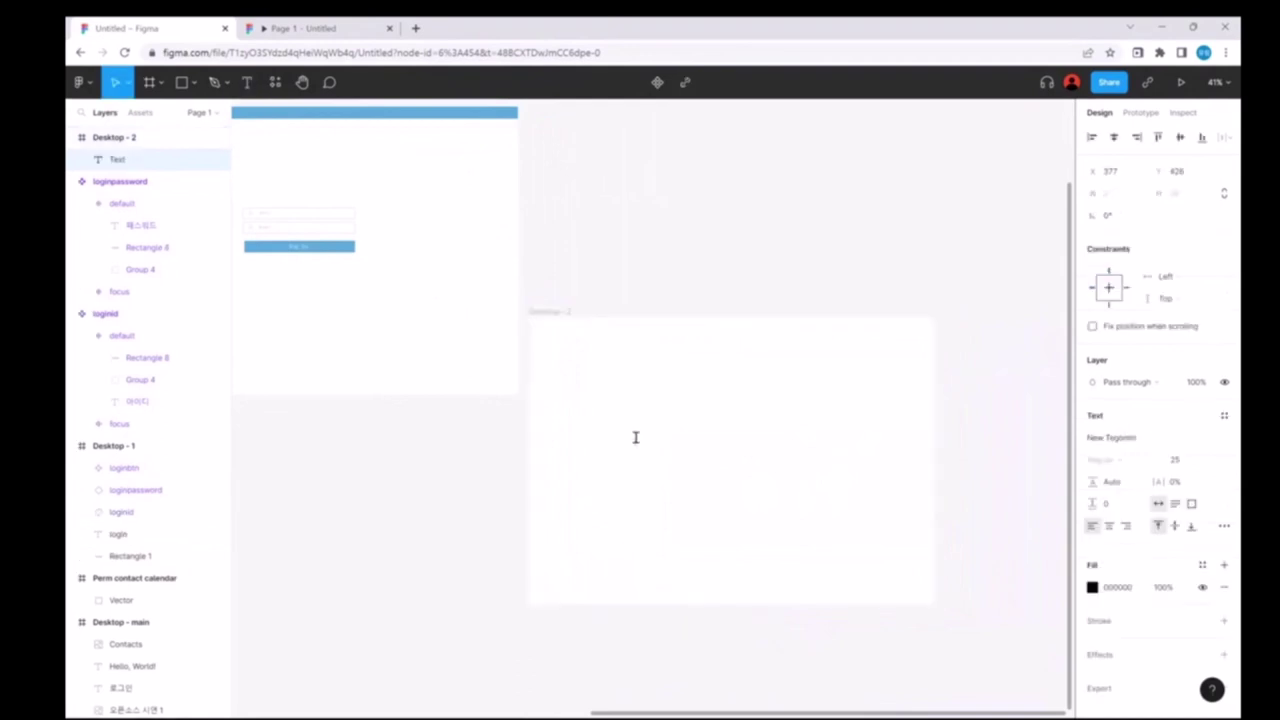
{"action": "type", "text": "WELCO"}
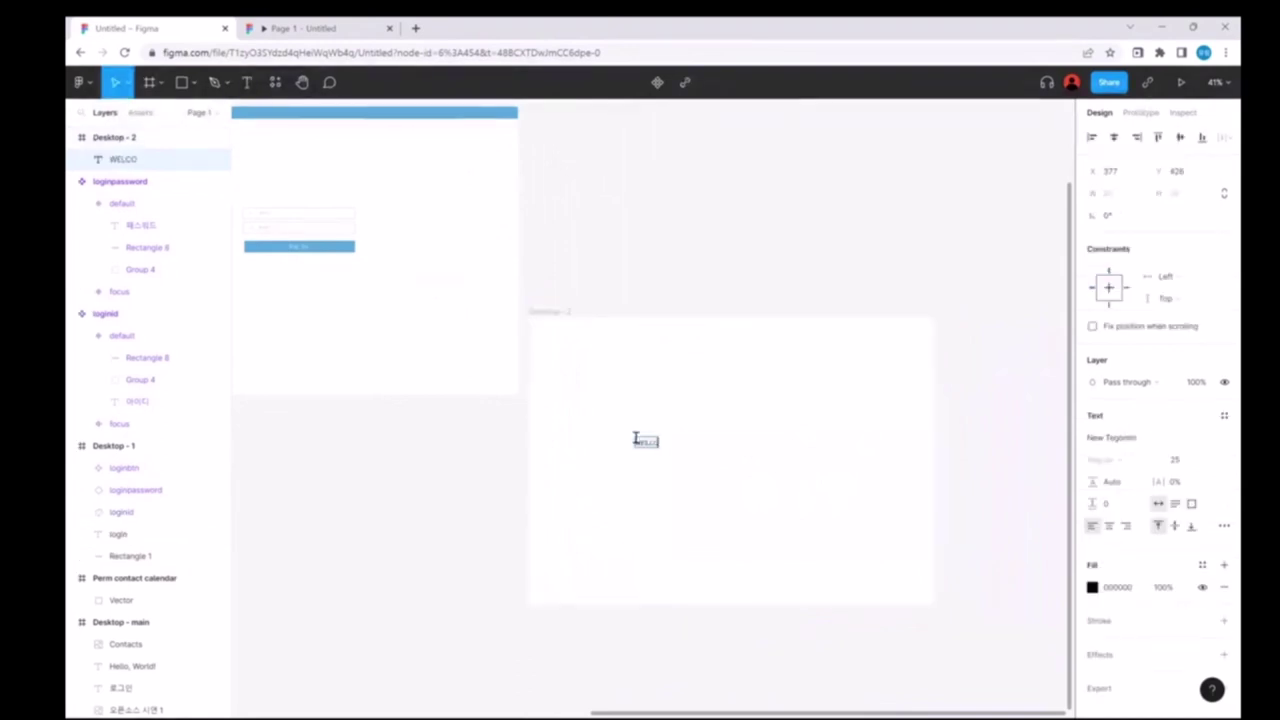
{"action": "type", "text": "ME!"}
{"action": "double_click", "coordinate": [640, 441]}
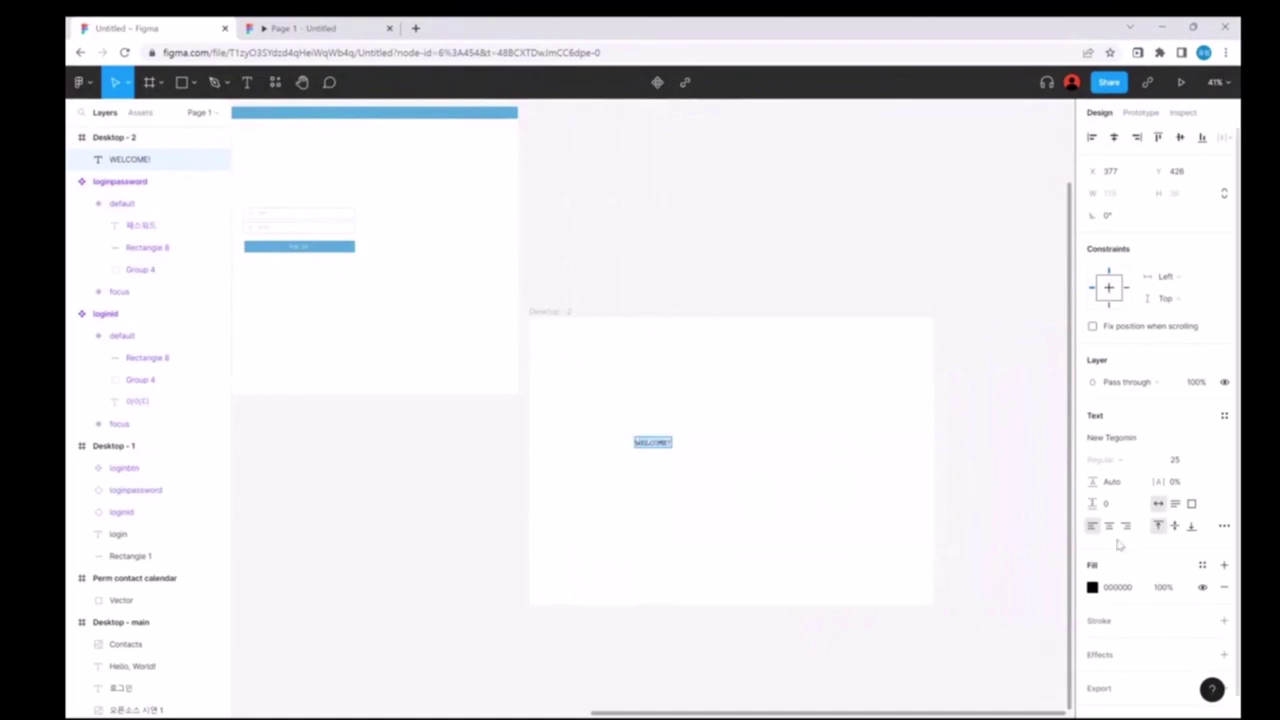
{"action": "left_click", "coordinate": [1197, 458]}
{"action": "type", "text": "50"}
{"action": "key", "text": "Return"}
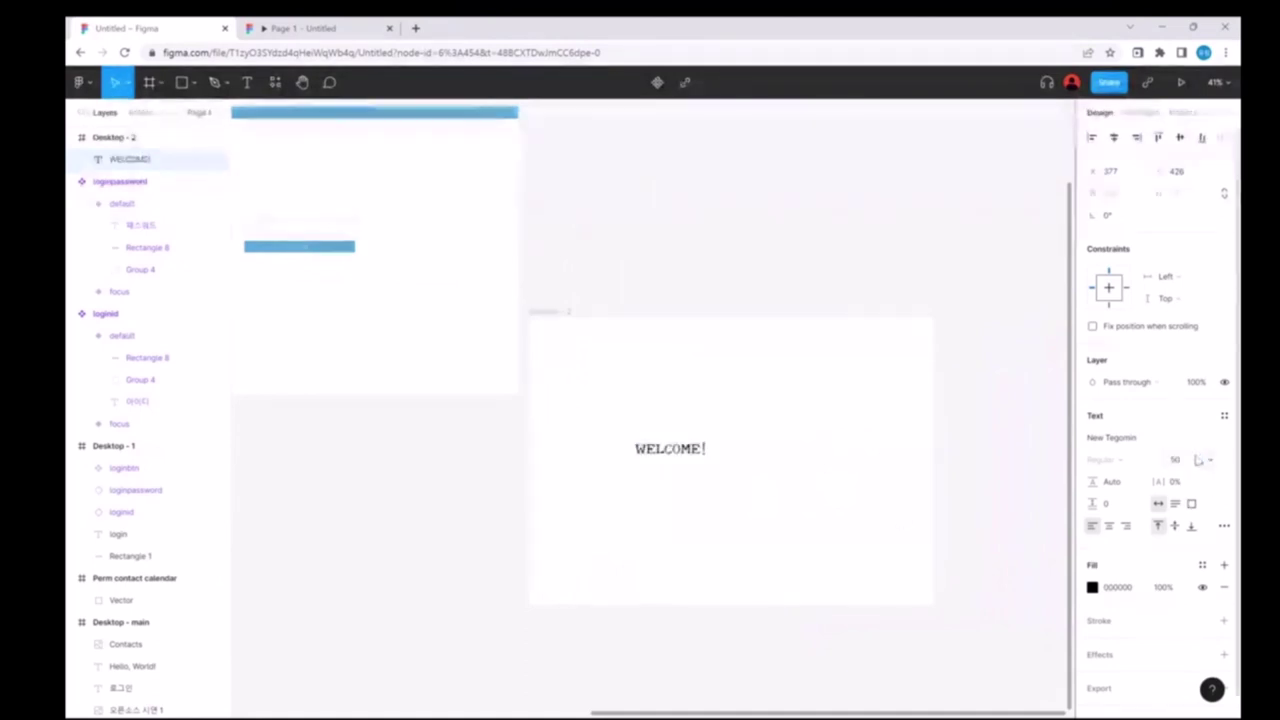
{"action": "left_click_drag", "start_coordinate": [672, 455], "coordinate": [722, 466]}
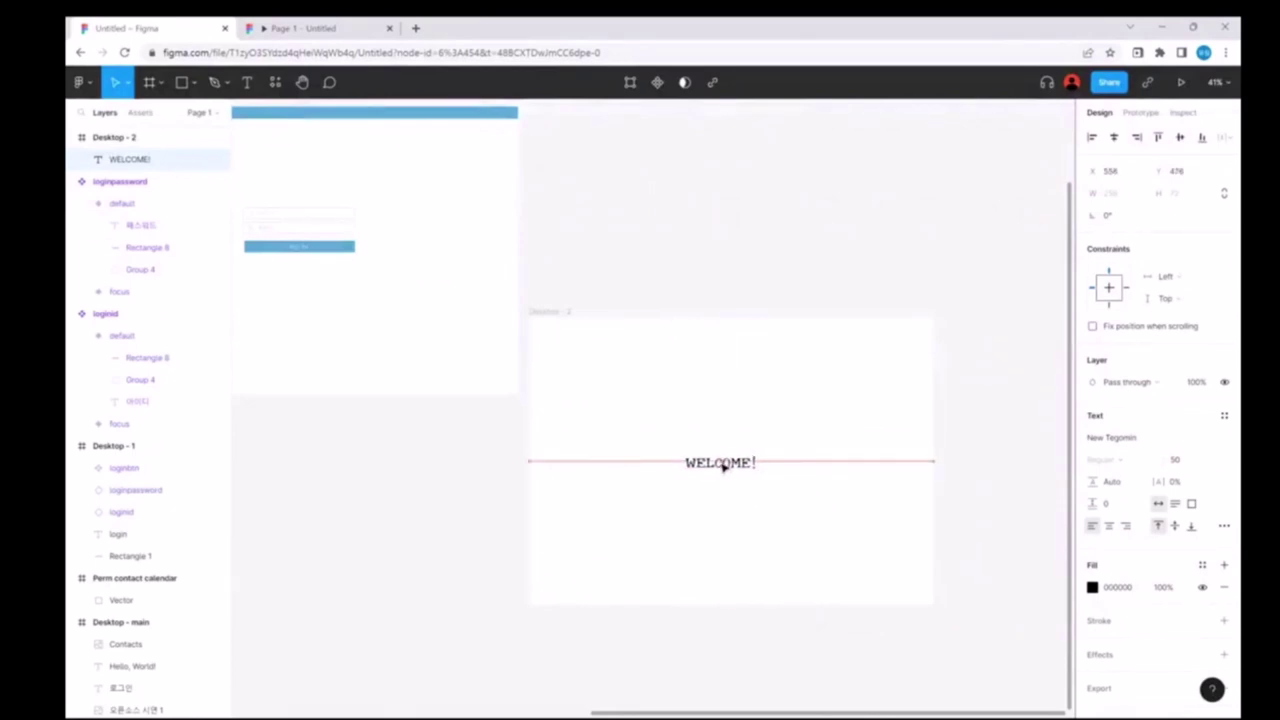
{"action": "left_click", "coordinate": [671, 308]}
Step: Copy the login frame's blue top bar to the top of Desktop - 2
{"action": "scroll", "coordinate": [640, 250], "scroll_direction": "left", "scroll_amount": 3}
{"action": "left_click", "coordinate": [592, 152]}
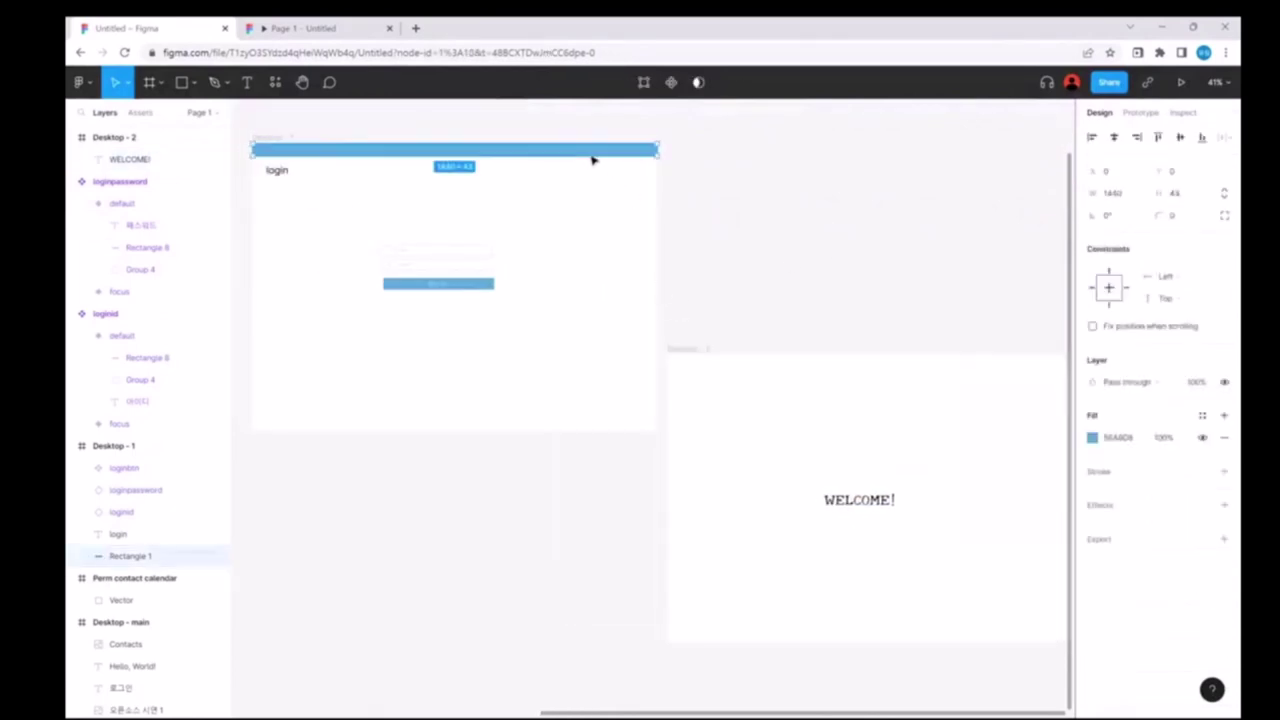
{"action": "key", "text": "ctrl+c"}
{"action": "left_click", "coordinate": [891, 391]}
{"action": "key", "text": "ctrl+v"}
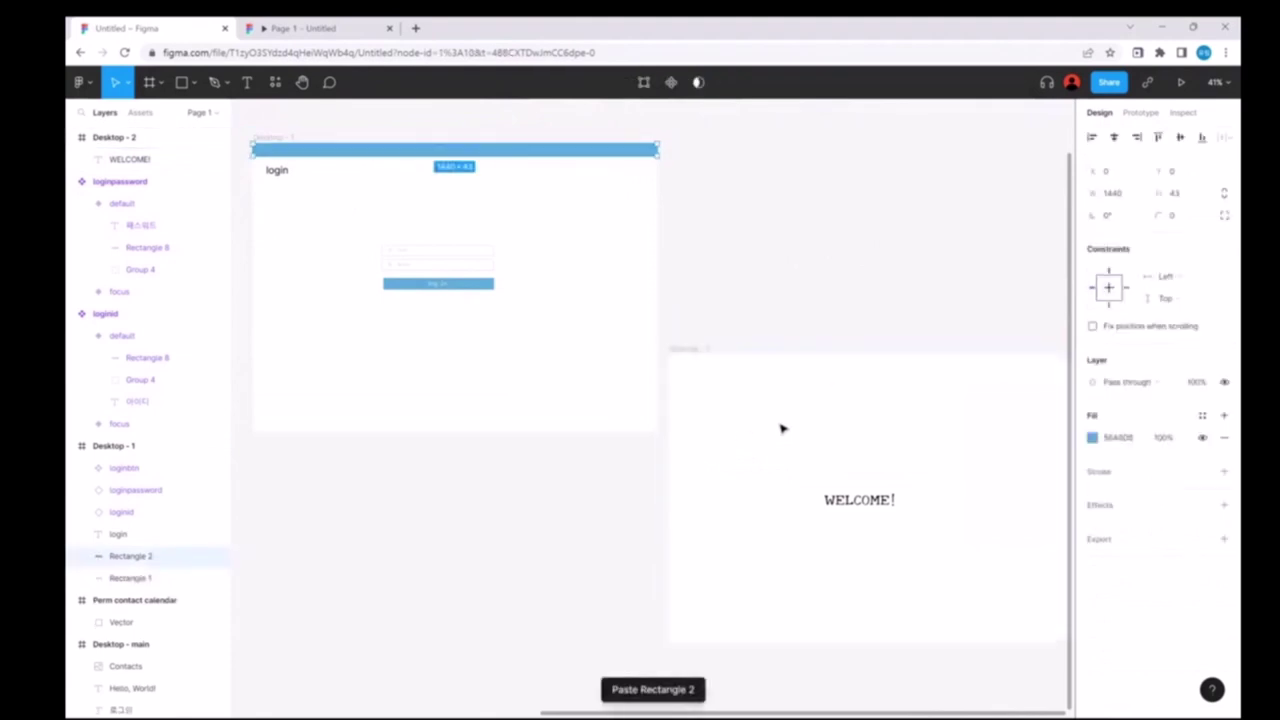
{"action": "scroll", "coordinate": [780, 426], "scroll_direction": "right", "scroll_amount": 3}
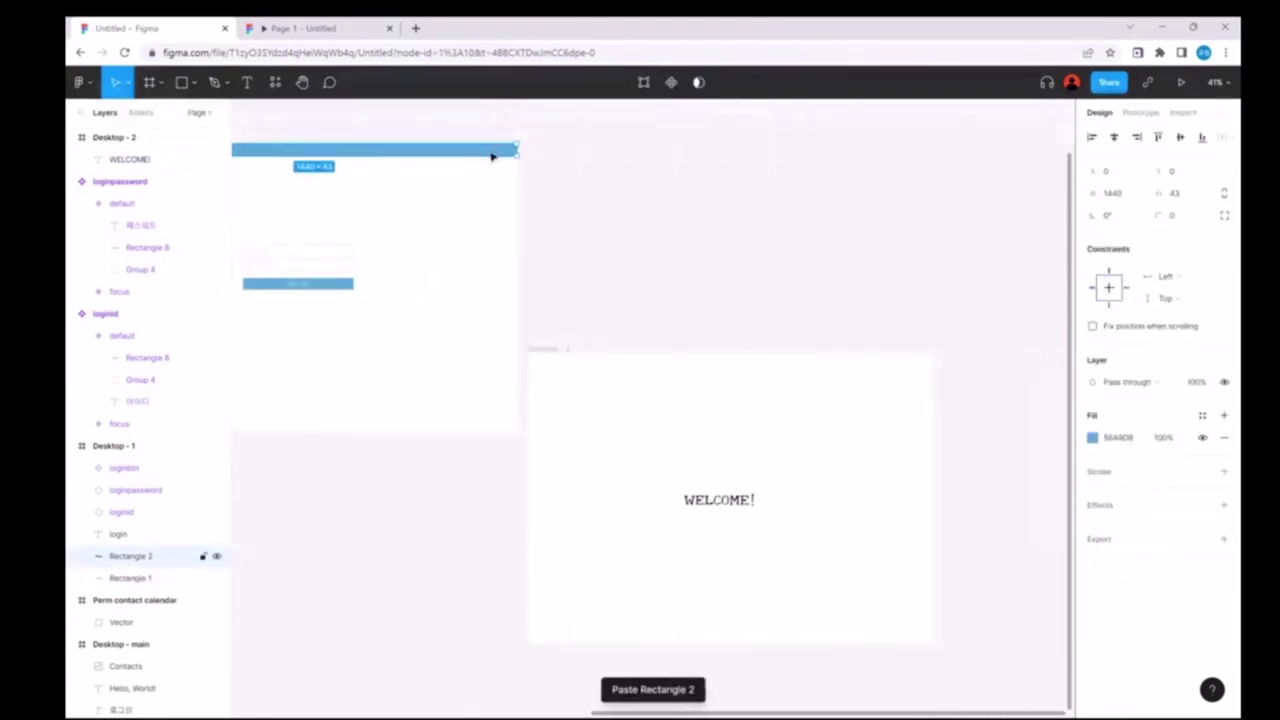
{"action": "left_click_drag", "start_coordinate": [491, 154], "coordinate": [911, 367]}
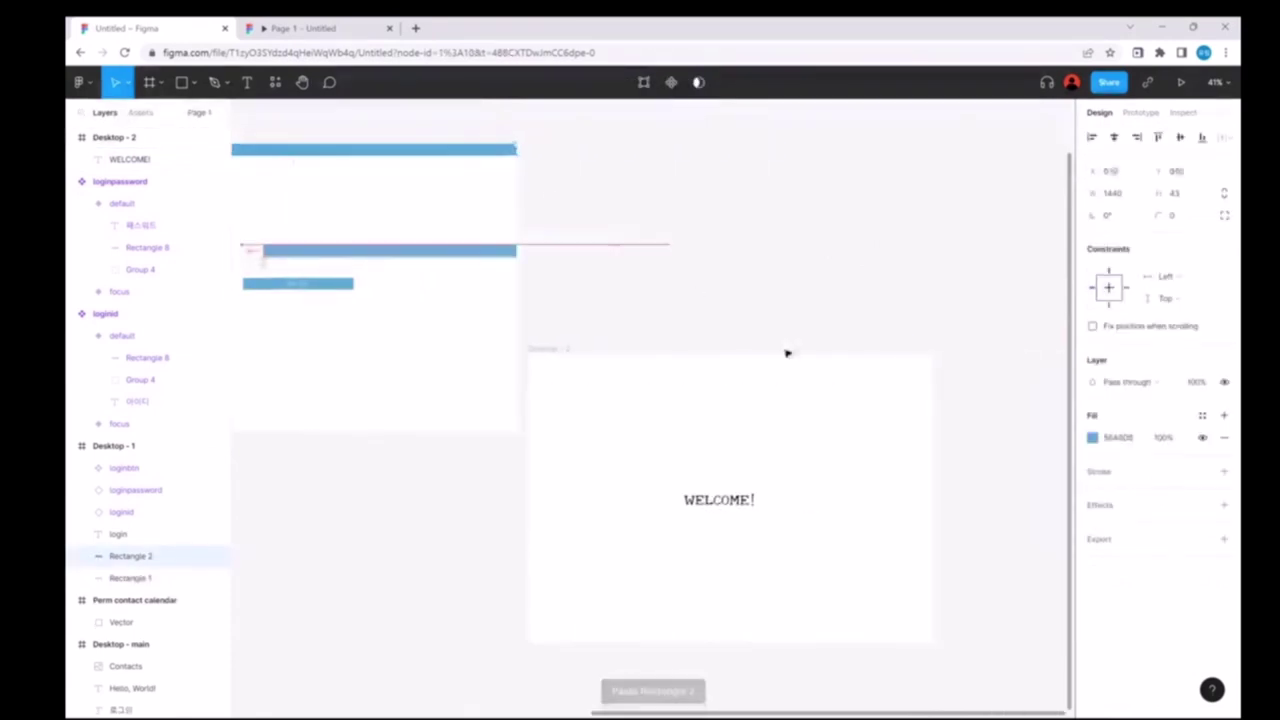
{"action": "left_click", "coordinate": [925, 283]}
{"action": "scroll", "coordinate": [829, 486], "scroll_direction": "left", "scroll_amount": 1}
{"action": "scroll", "coordinate": [535, 385], "scroll_direction": "left", "scroll_amount": 3}
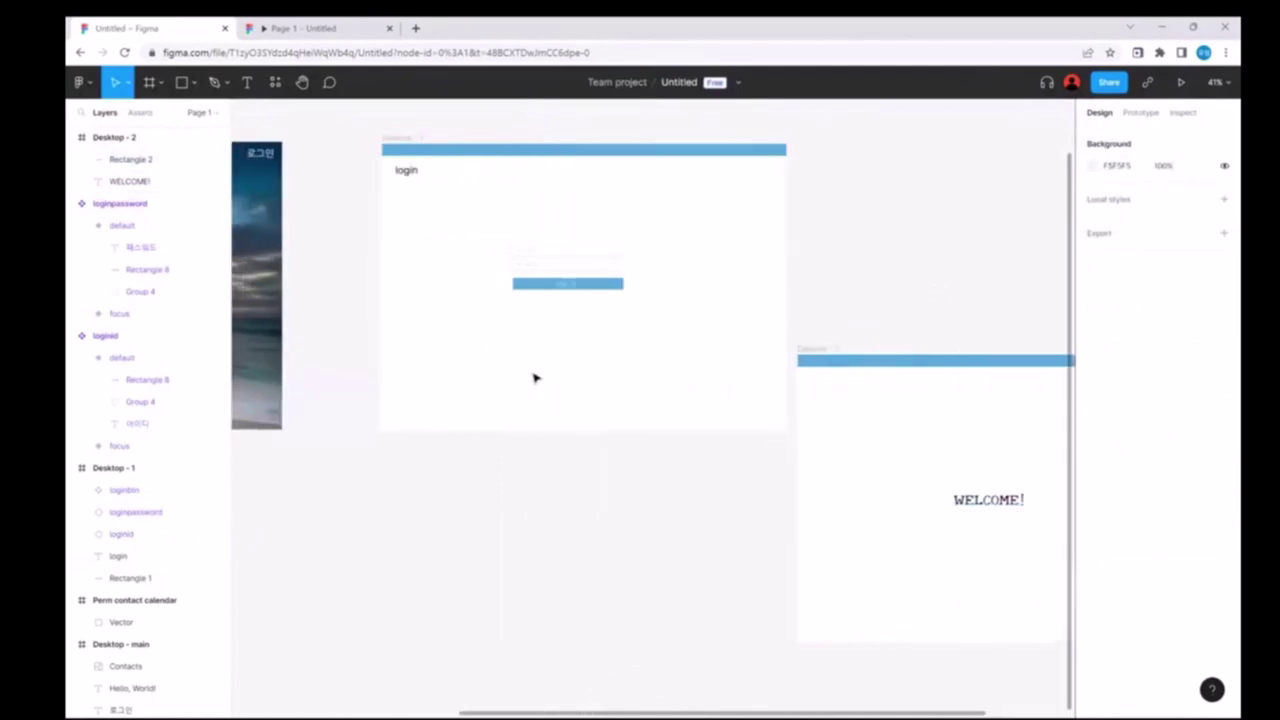
Step: In loginbtn's Prototype settings, set its click to Navigate to Desktop - 2 with a 300ms Dissolve
{"action": "left_click", "coordinate": [574, 286]}
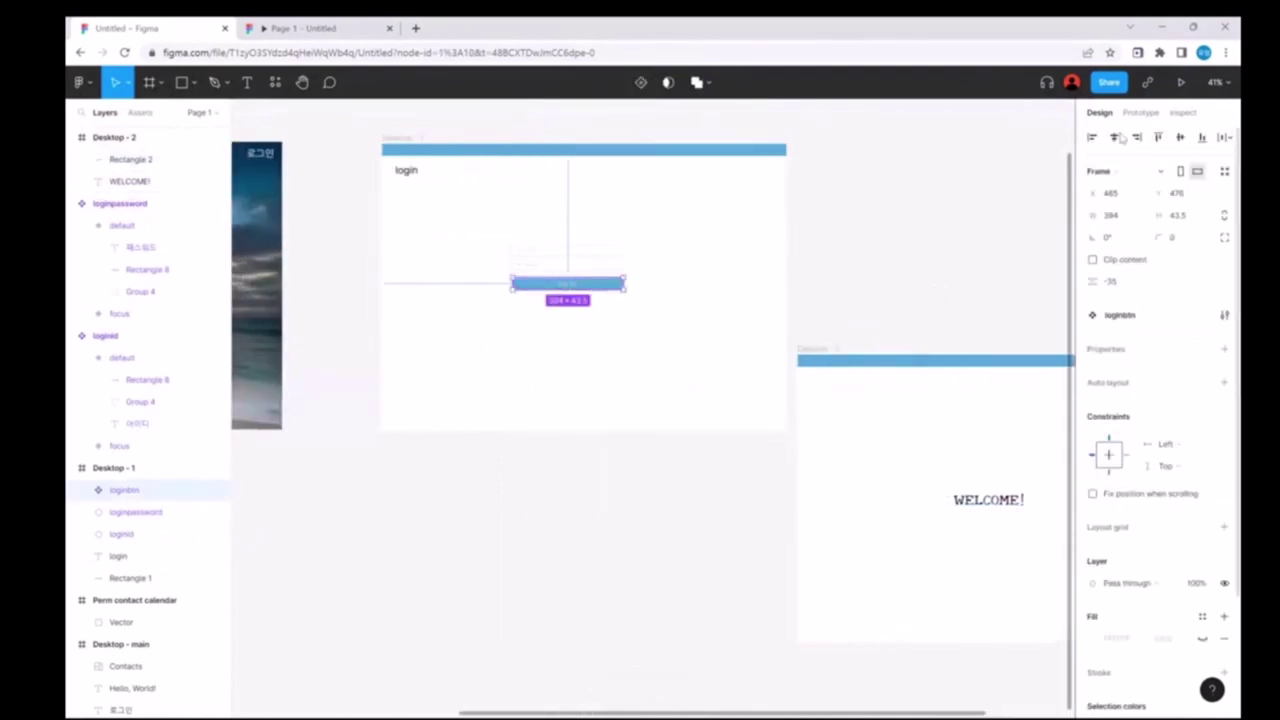
{"action": "left_click", "coordinate": [1140, 112]}
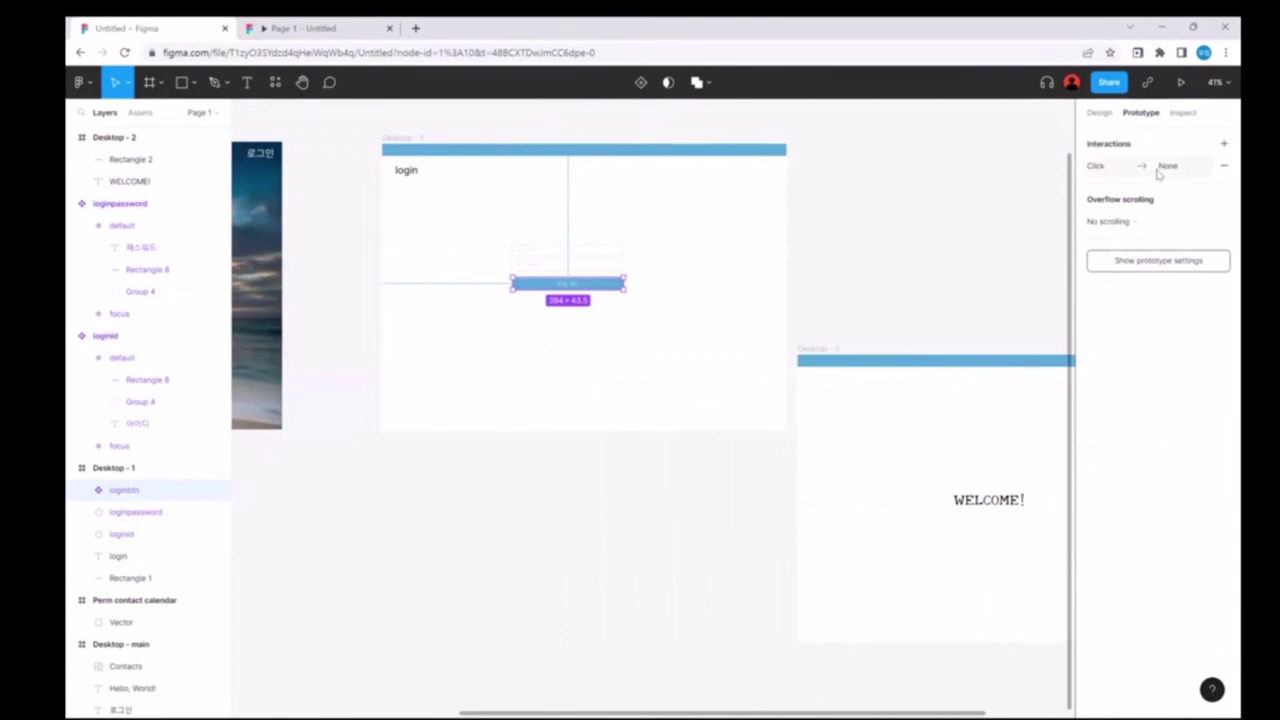
{"action": "left_click", "coordinate": [1152, 167]}
{"action": "left_click", "coordinate": [984, 221]}
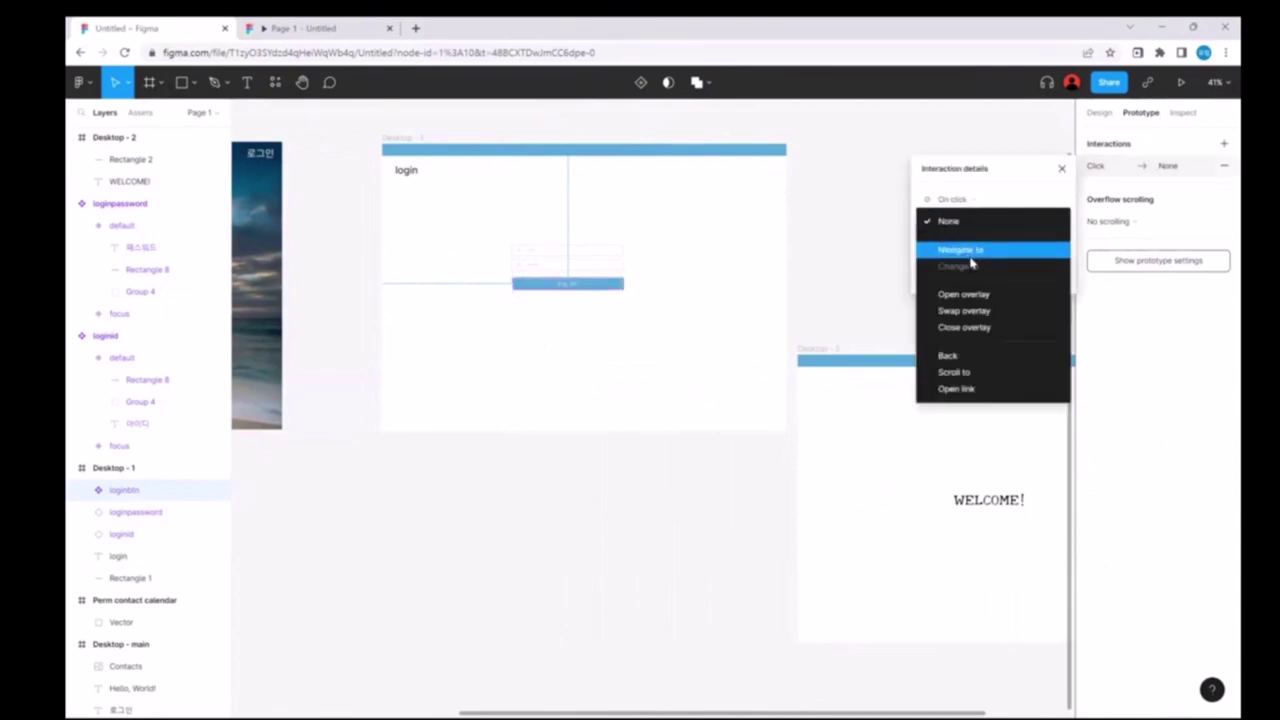
{"action": "left_click", "coordinate": [968, 252]}
{"action": "left_click", "coordinate": [1004, 221]}
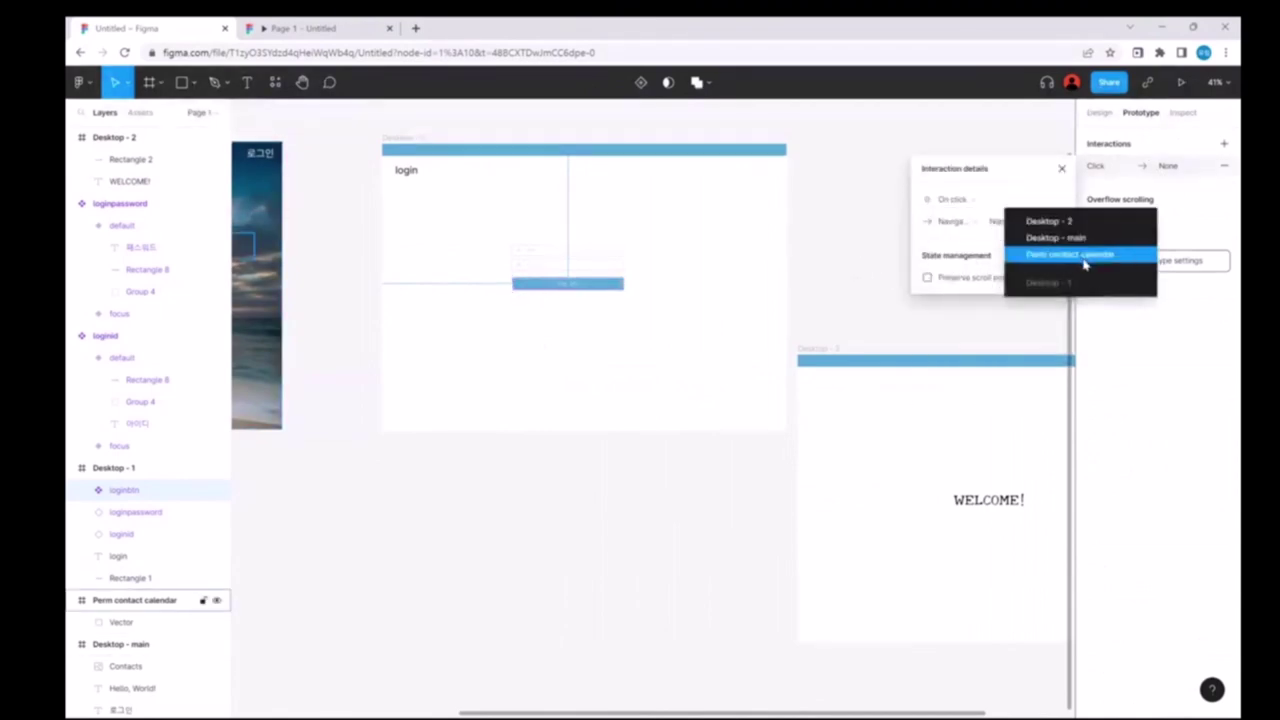
{"action": "left_click", "coordinate": [1048, 221]}
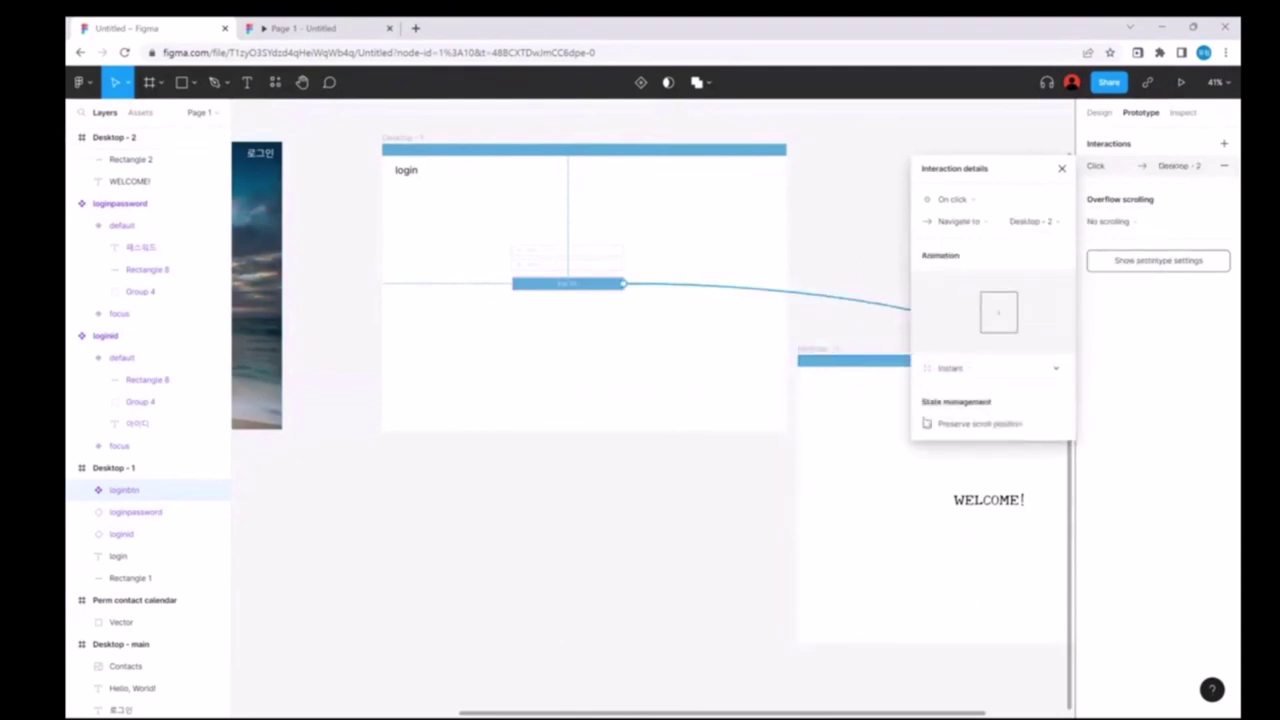
{"action": "scroll", "coordinate": [930, 450], "scroll_direction": "right", "scroll_amount": 5}
{"action": "left_click", "coordinate": [970, 368]}
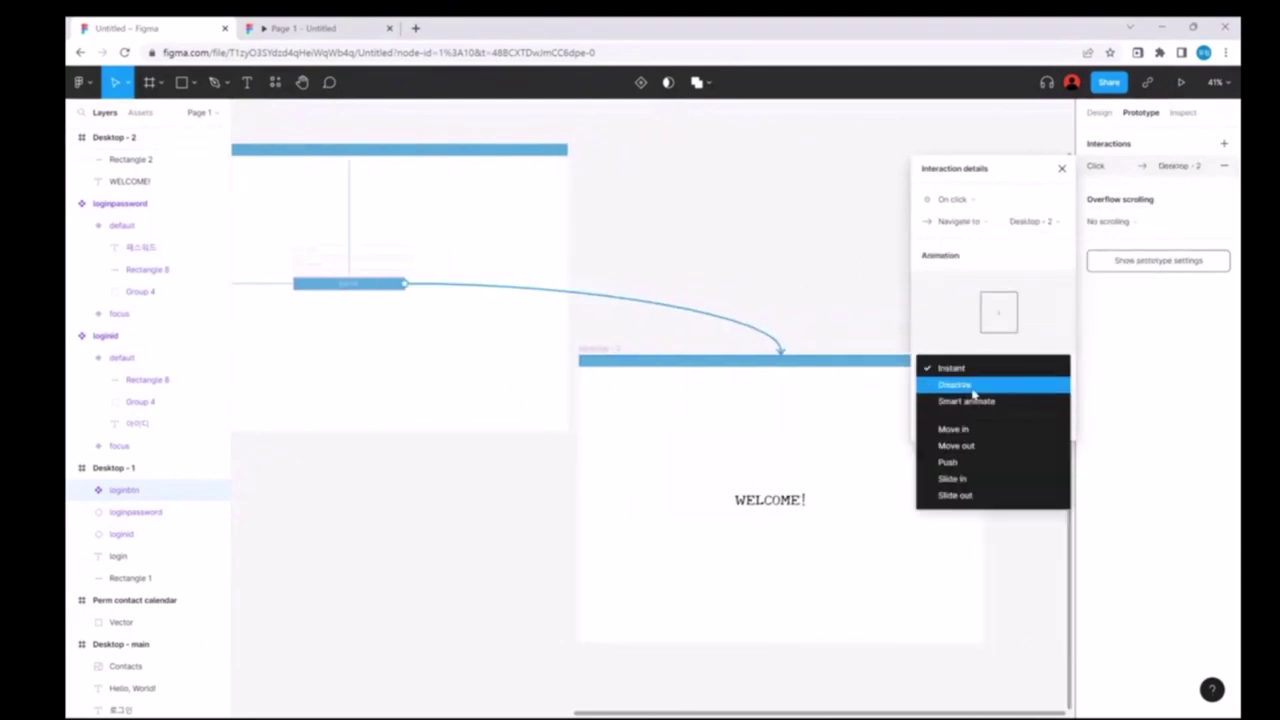
{"action": "left_click", "coordinate": [965, 385]}
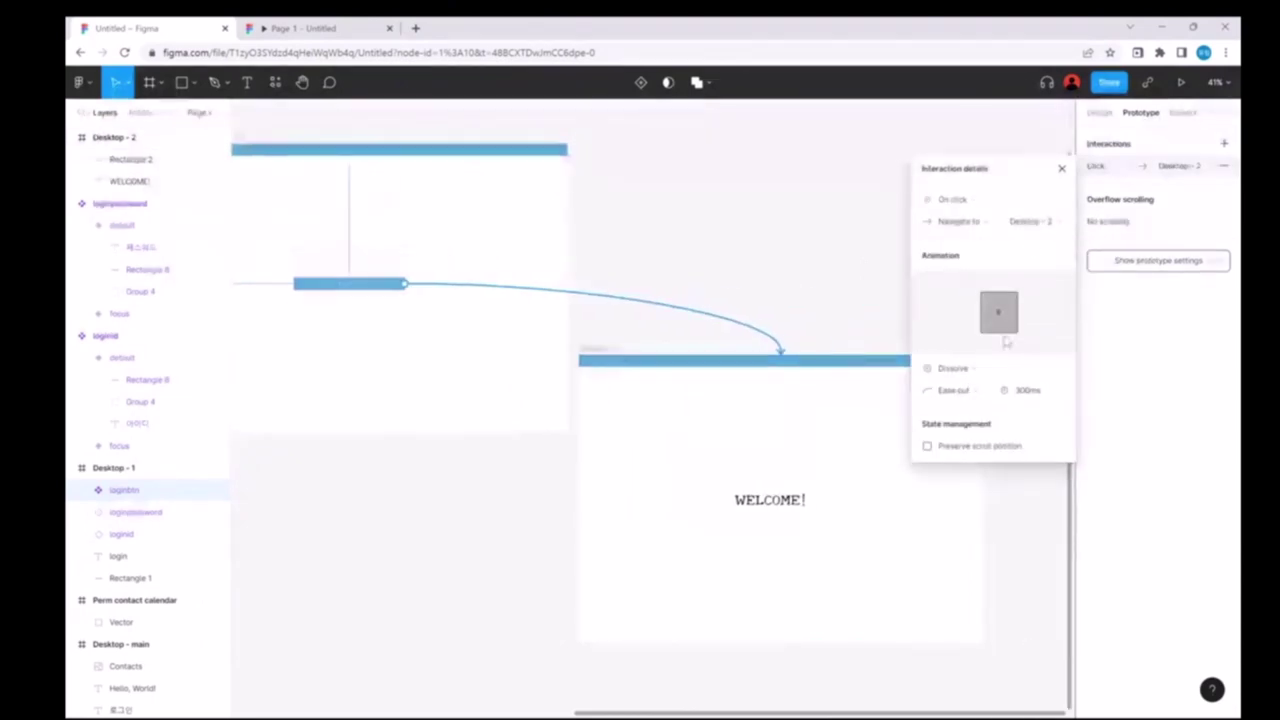
{"action": "left_click", "coordinate": [797, 466]}
{"action": "scroll", "coordinate": [797, 466], "scroll_direction": "left", "scroll_amount": 5}
Step: Play the prototype full screen, log in from the login page, and confirm WELCOME! appears
{"action": "left_click", "coordinate": [1181, 82]}
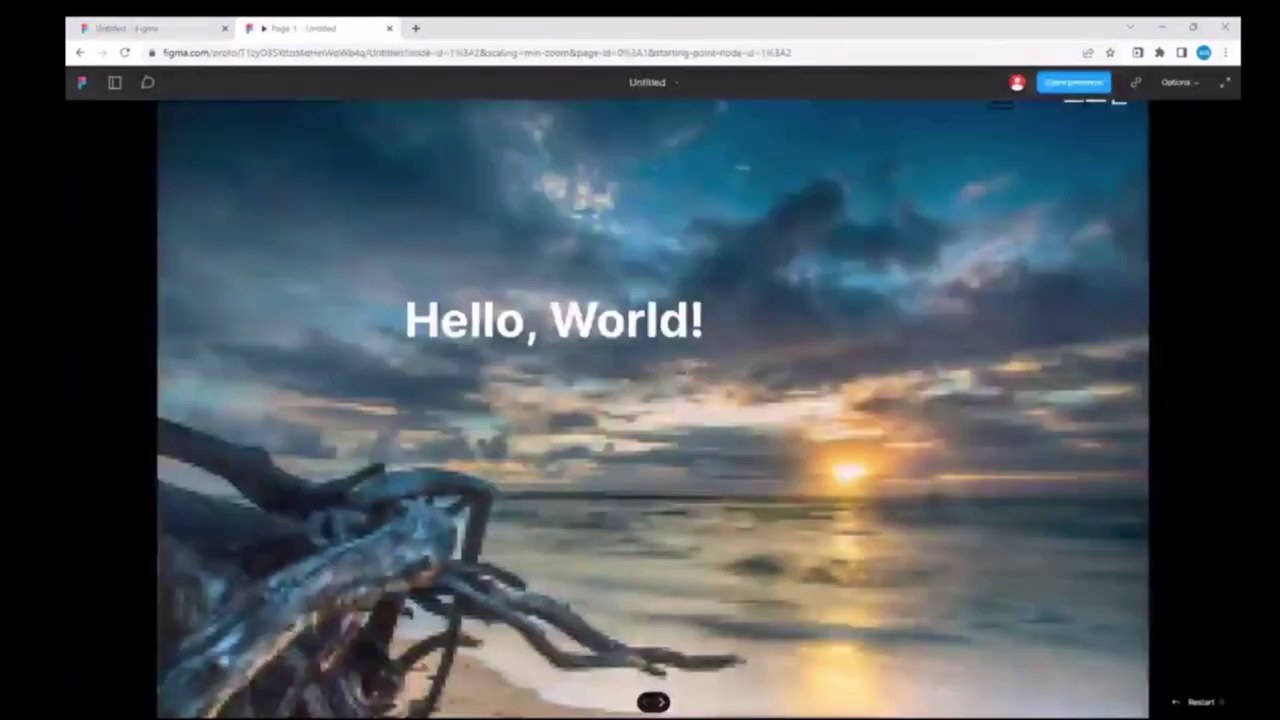
{"action": "left_click", "coordinate": [1222, 86]}
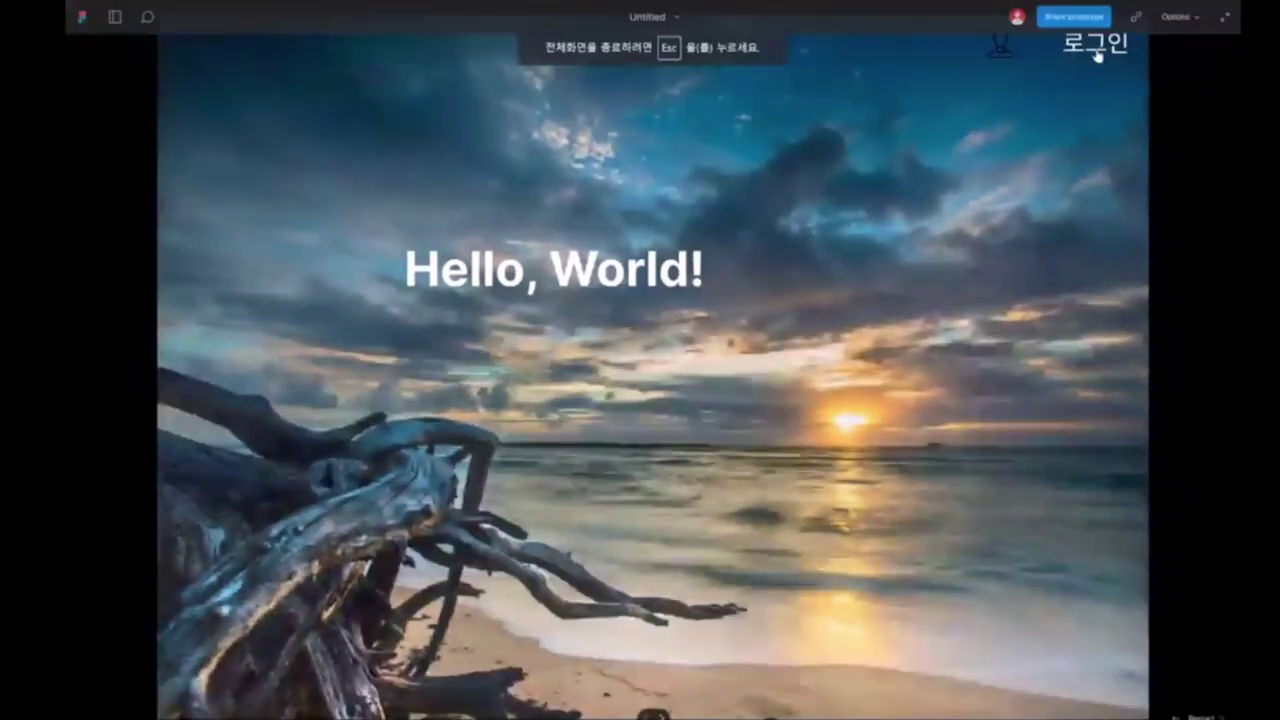
{"action": "left_click", "coordinate": [1097, 55]}
{"action": "left_click", "coordinate": [533, 277]}
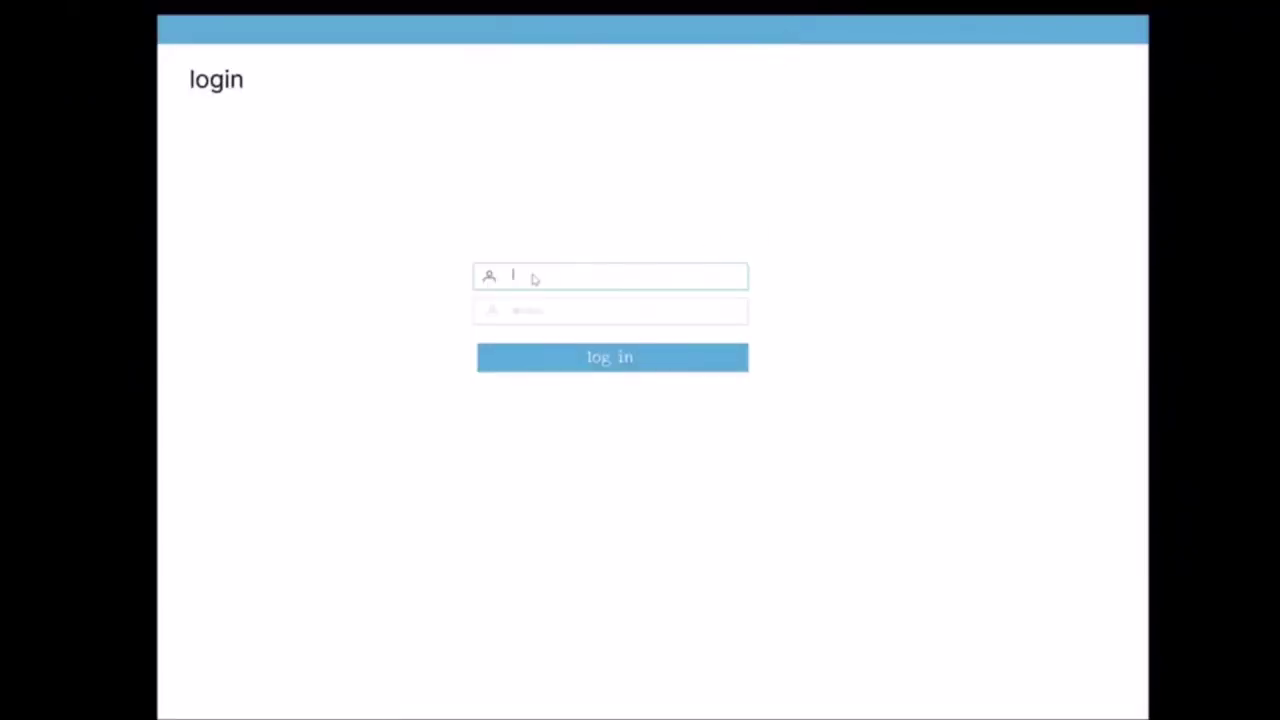
{"action": "left_click", "coordinate": [529, 313]}
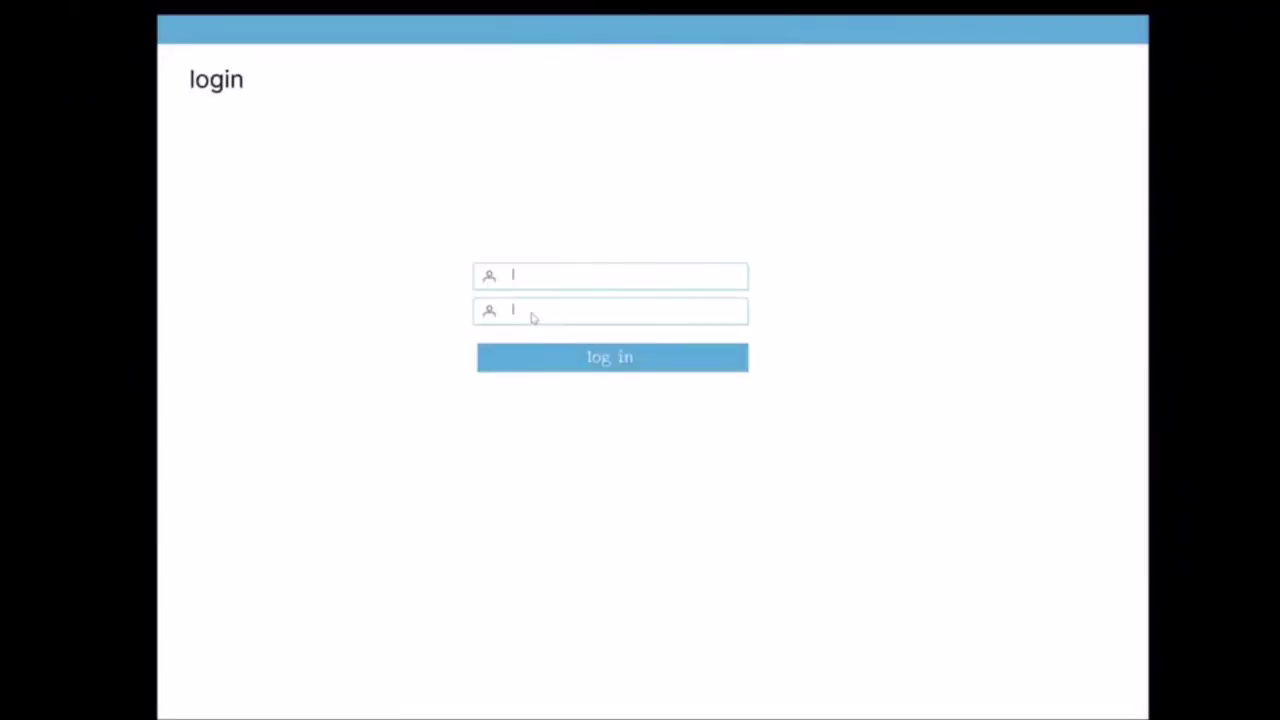
{"action": "left_click", "coordinate": [602, 360]}
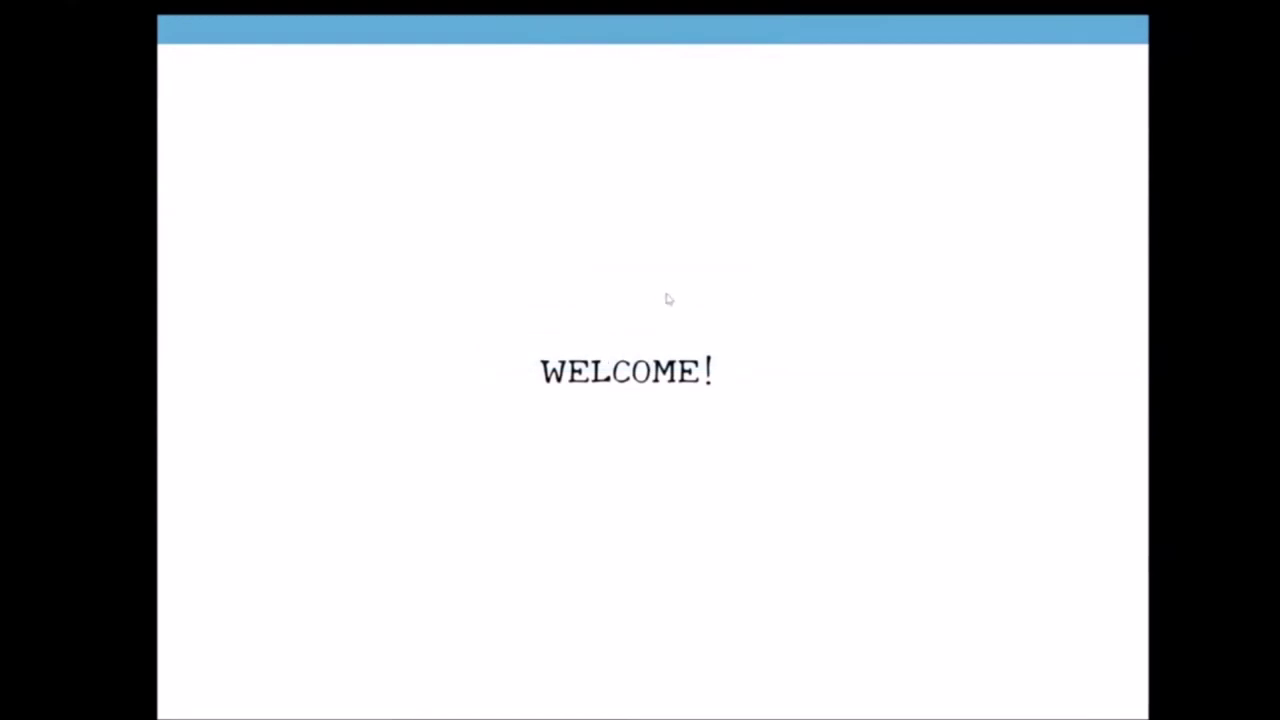
{"action": "key", "text": "Escape"}
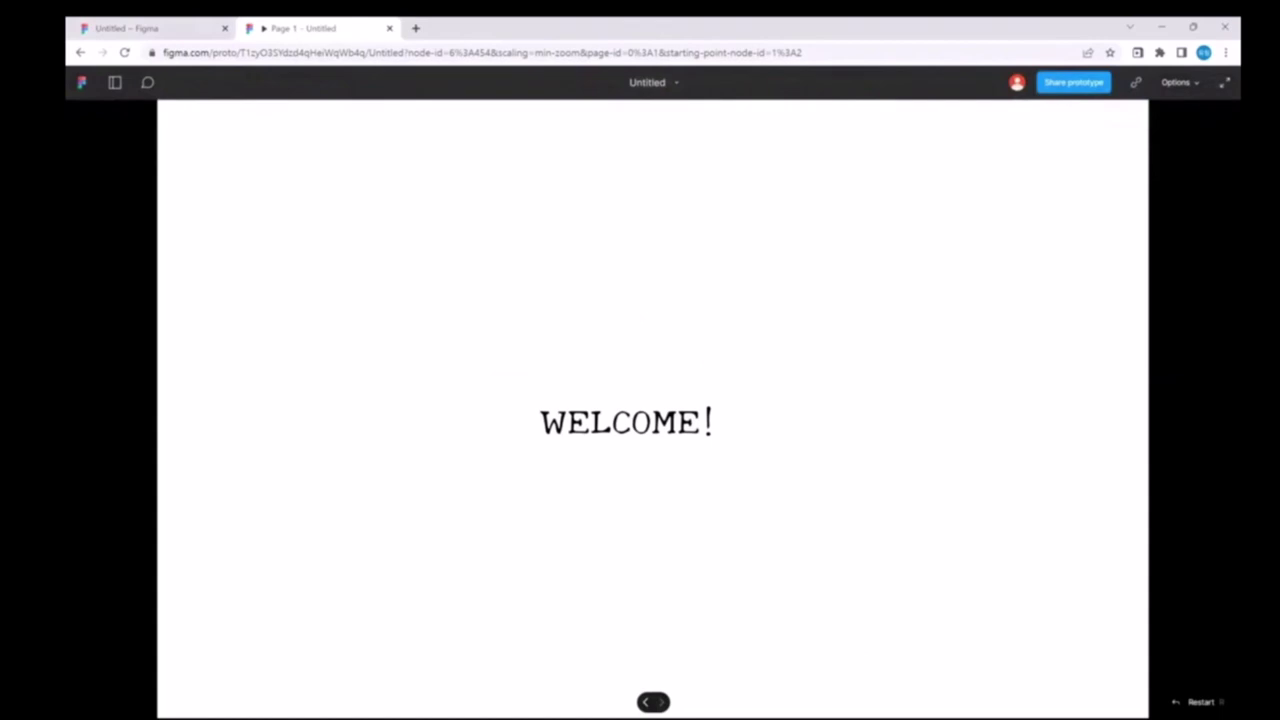